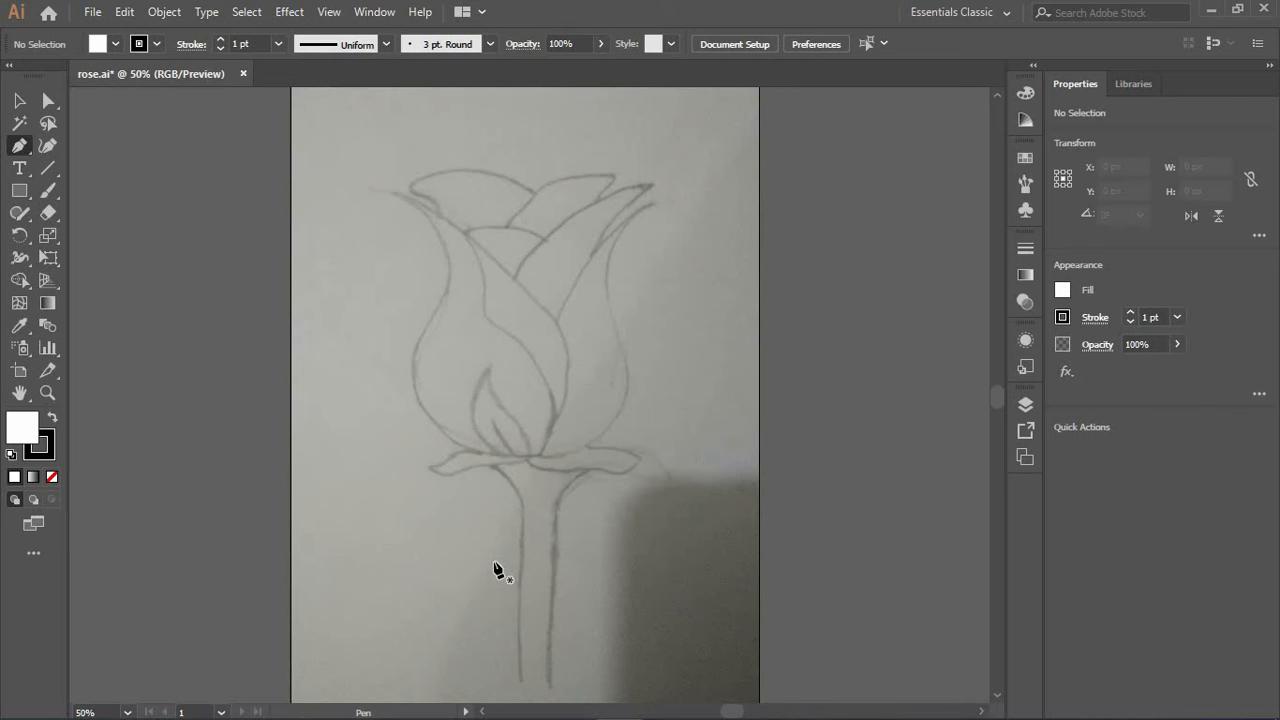
Draw a closed three-point path over the sketched left petal, from its tip to its outer side and base, with no fill
left_click(393, 192)
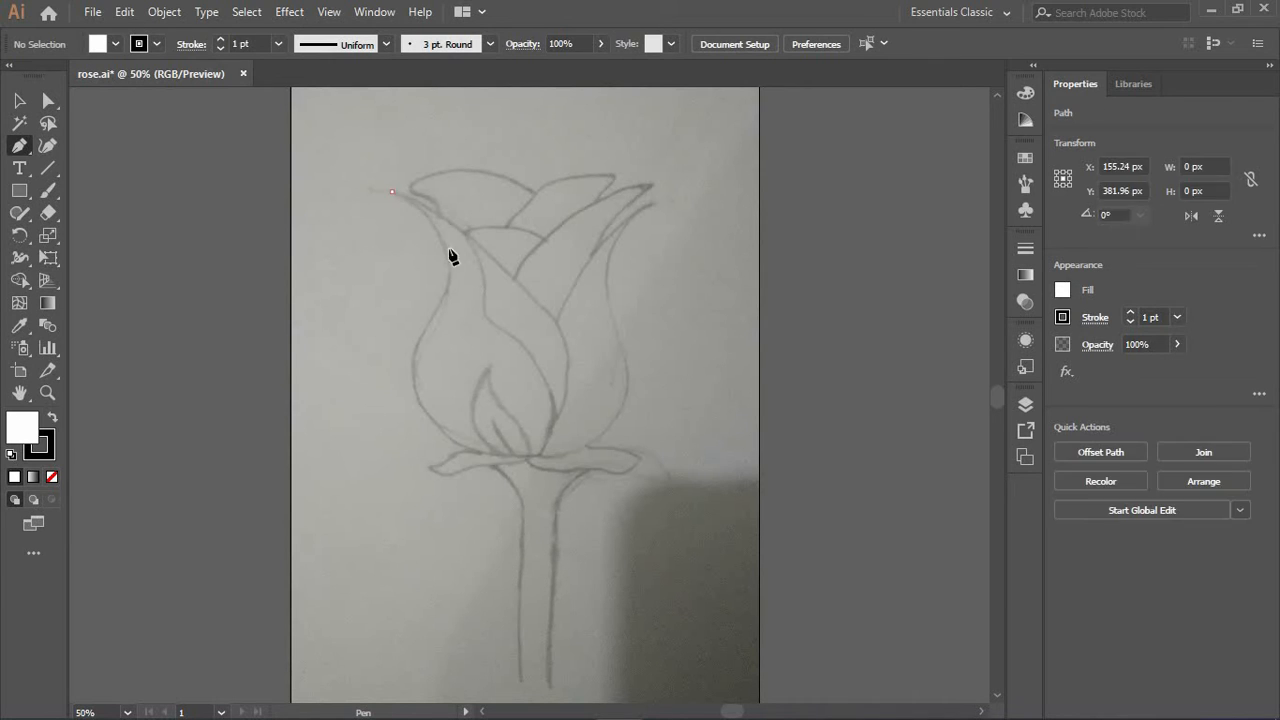
left_click(413, 349)
left_click(537, 455)
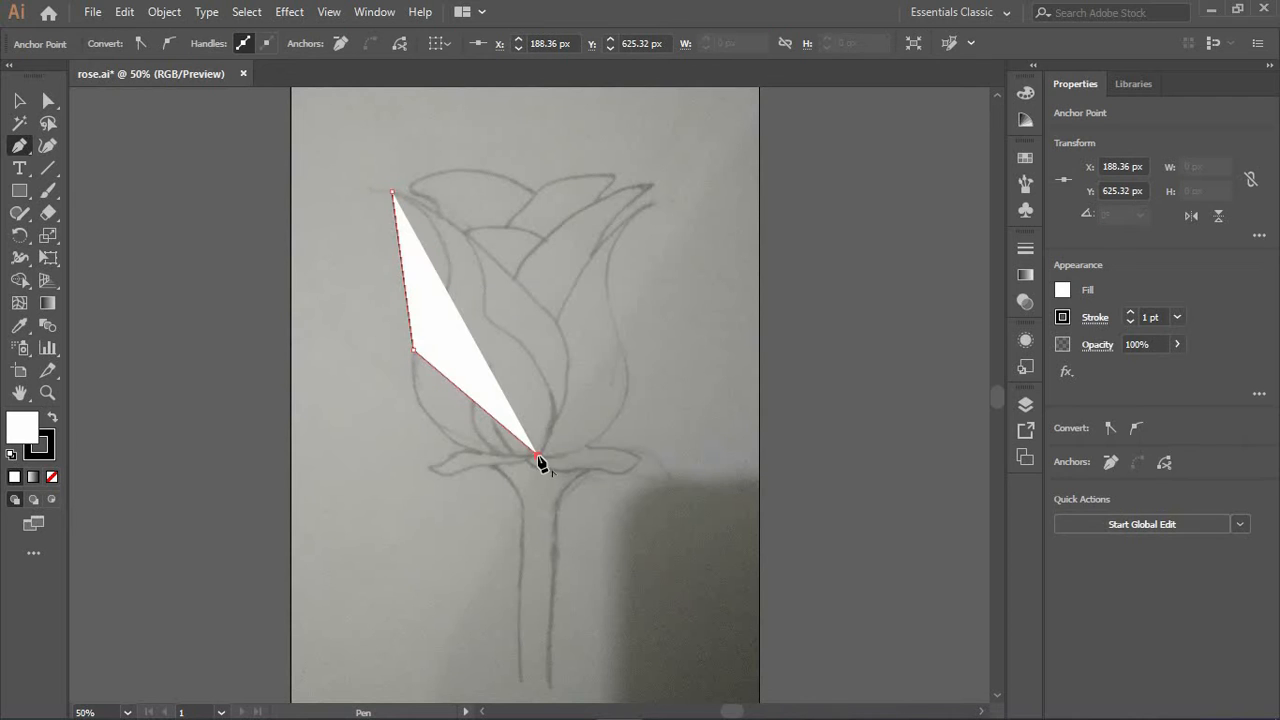
left_click(392, 192)
left_click(52, 478)
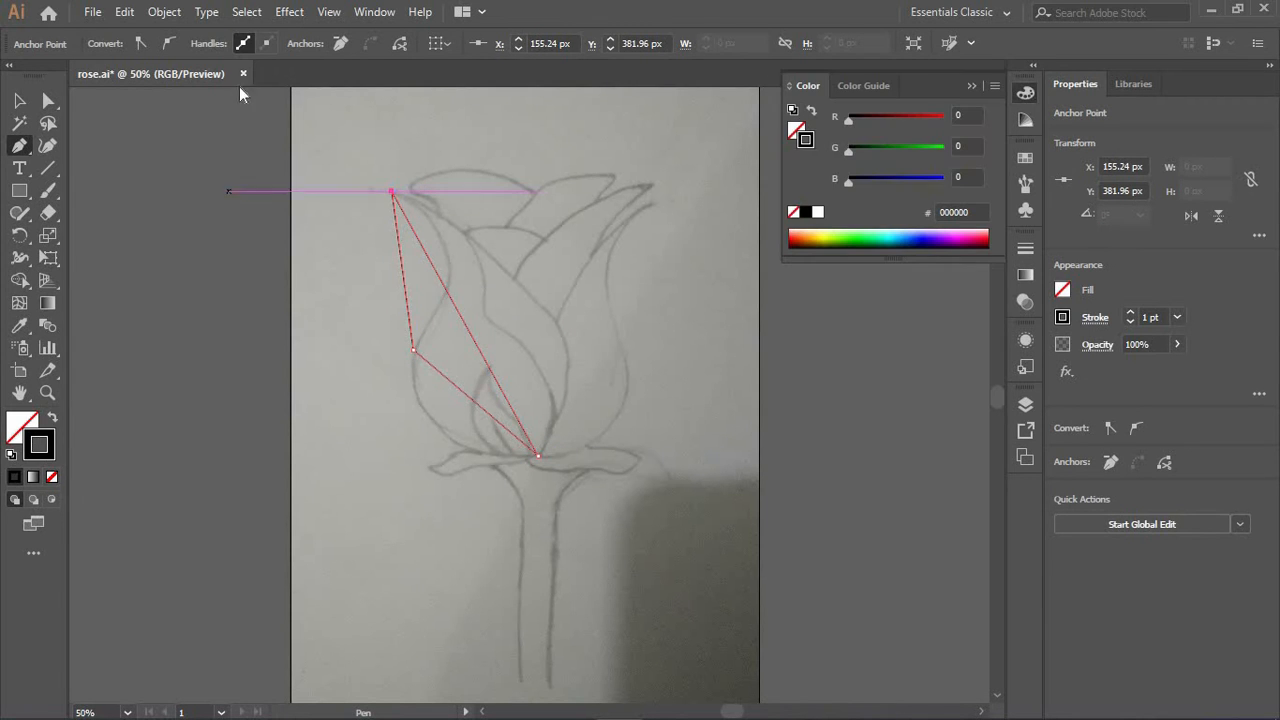
Convert the left petal's tip anchor to smooth and set the path's stroke to 6 pt
key("a")
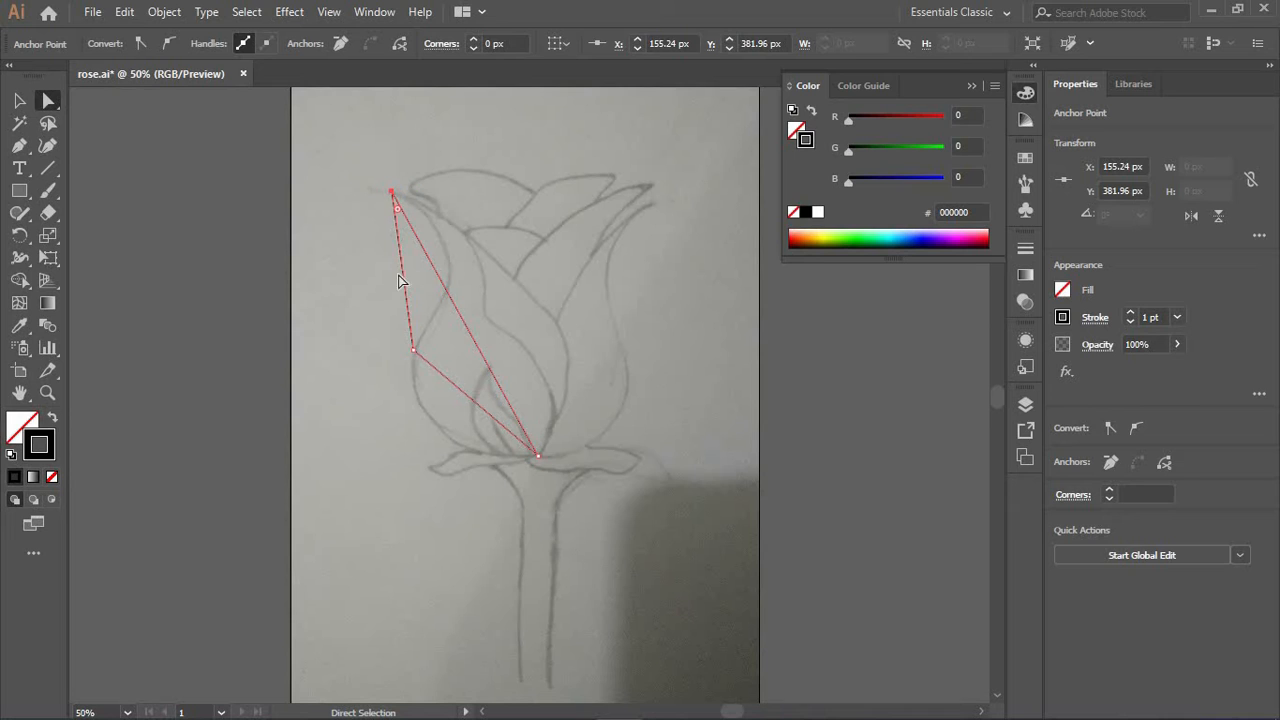
left_click(167, 44)
double_click(1146, 319)
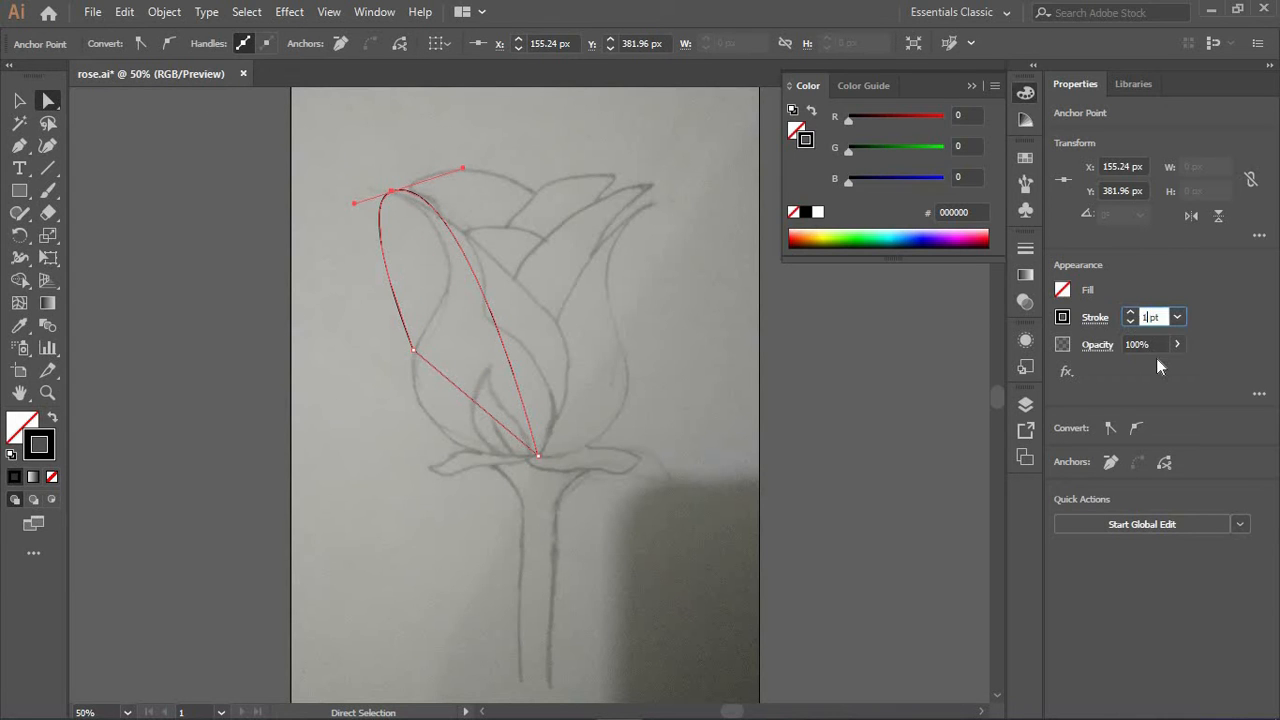
type("6")
key("Return")
Bend the left petal's inner and outer edges by adjusting the handles of its tip and side anchors
mouse_move(462, 169)
left_mouse_down()
mouse_move(677, 346)
mouse_move(674, 320)
mouse_move(654, 346)
mouse_move(671, 346)
left_mouse_up()
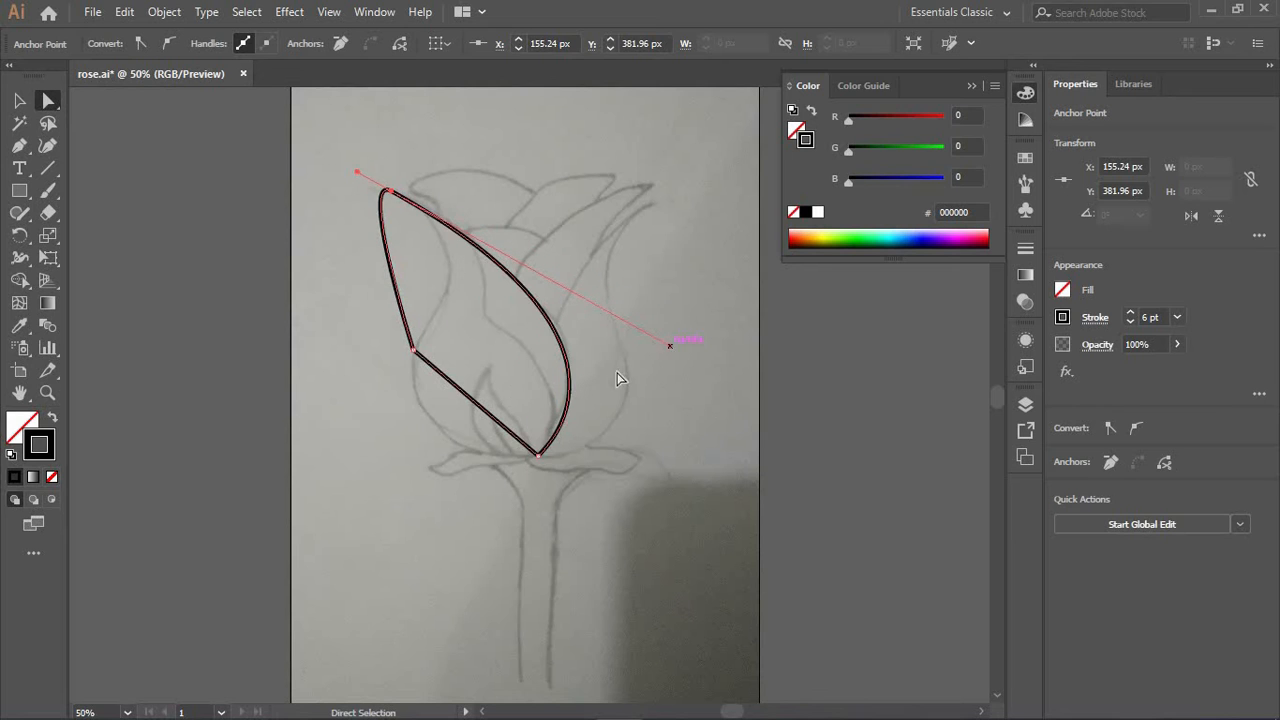
left_click(412, 349)
left_click_drag(425, 317, 517, 244)
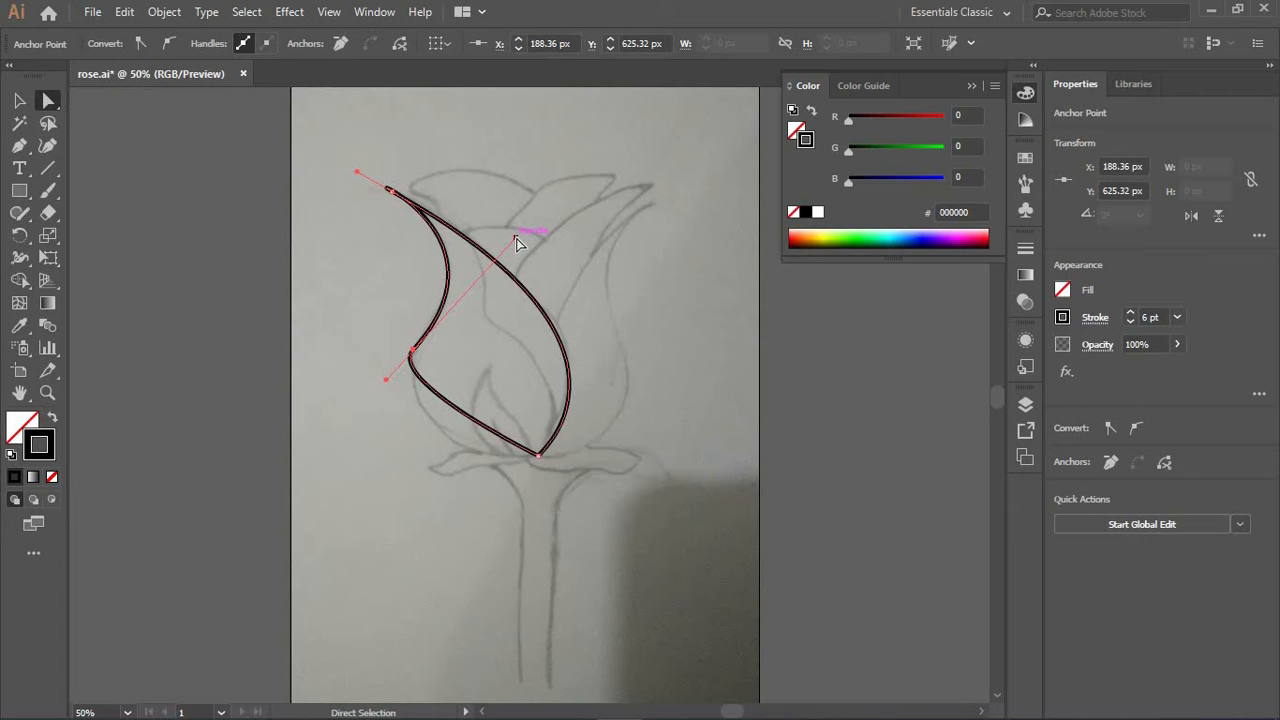
left_click_drag(372, 413, 416, 479)
Convert the left petal's base anchor to smooth and adjust its handles to fit the inner edge to the sketch
left_click(538, 456)
left_click(169, 43)
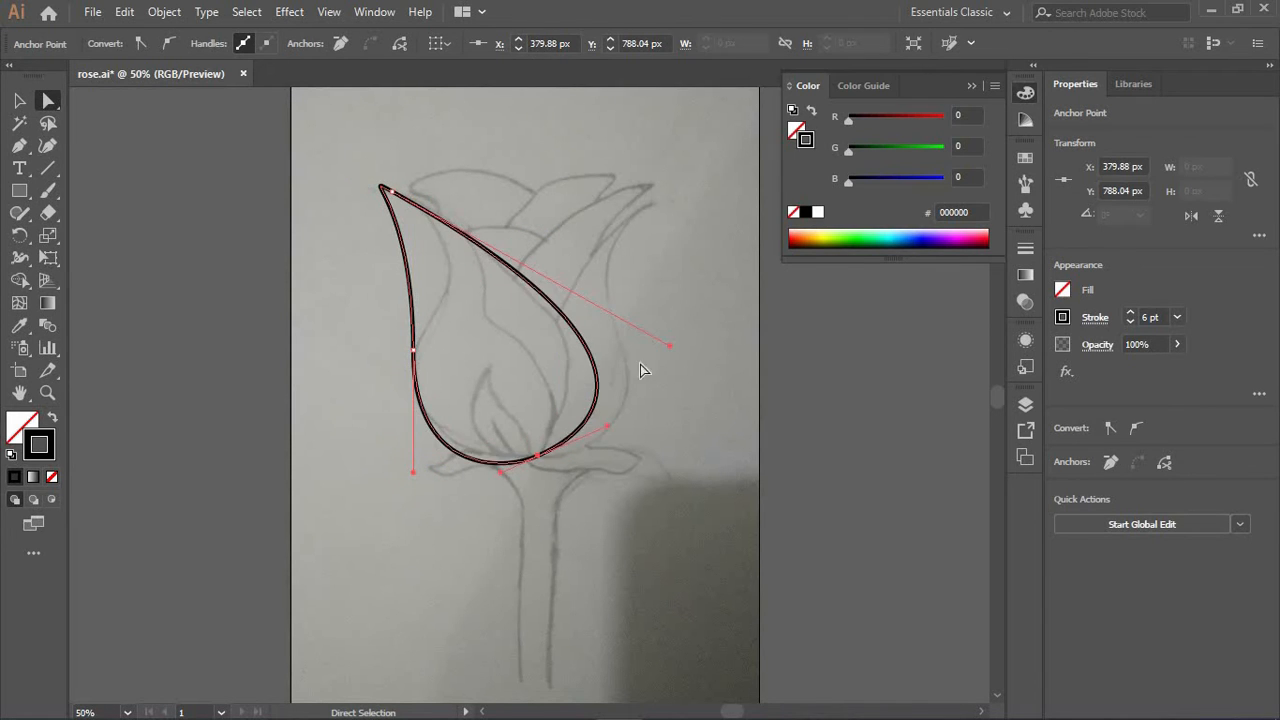
left_click_drag(612, 434, 578, 447)
left_click_drag(670, 346, 641, 329)
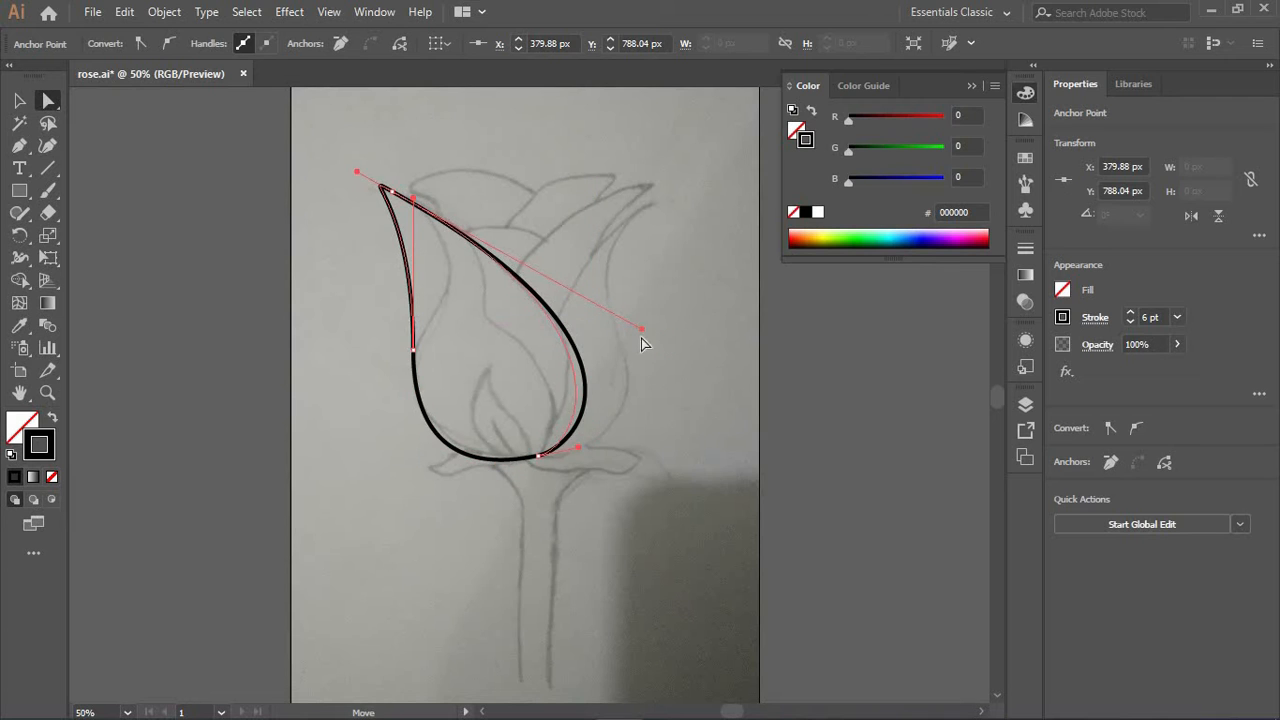
left_click_drag(578, 447, 560, 418)
left_click(381, 187)
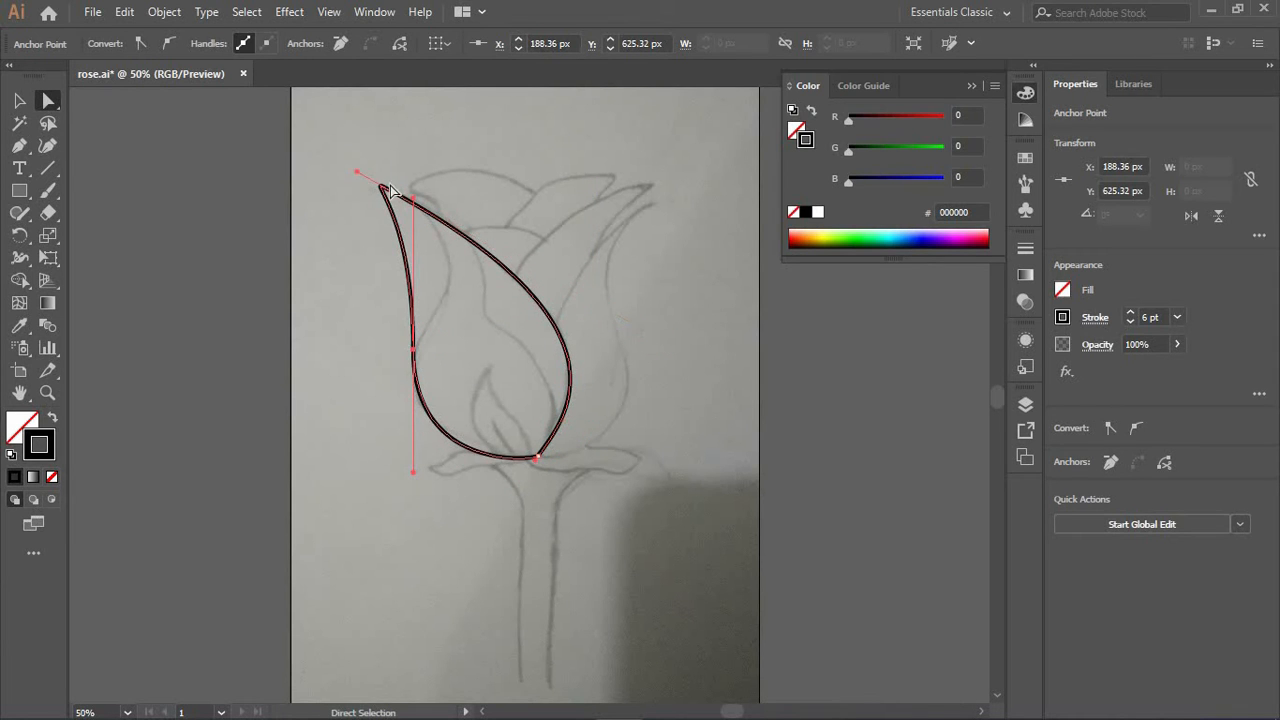
Adjust the side anchor's handles to curve the left petal's outer edge and bottom along the sketch
left_click(413, 350)
left_click_drag(413, 200, 512, 222)
left_click_drag(337, 446, 382, 395)
left_click_drag(538, 464, 494, 488)
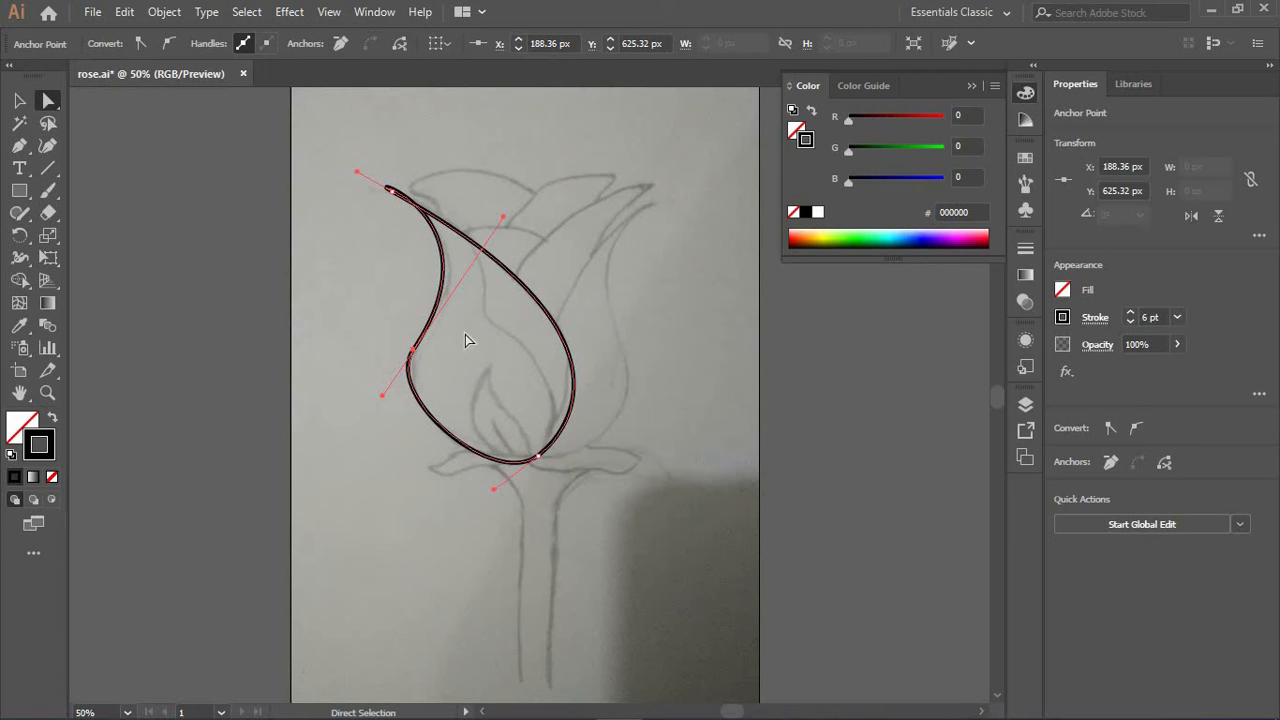
Add an anchor near the left petal's tip and move it down and outward to open a narrow rounded tip
left_click(391, 191)
scroll(388, 180, "up", 5)
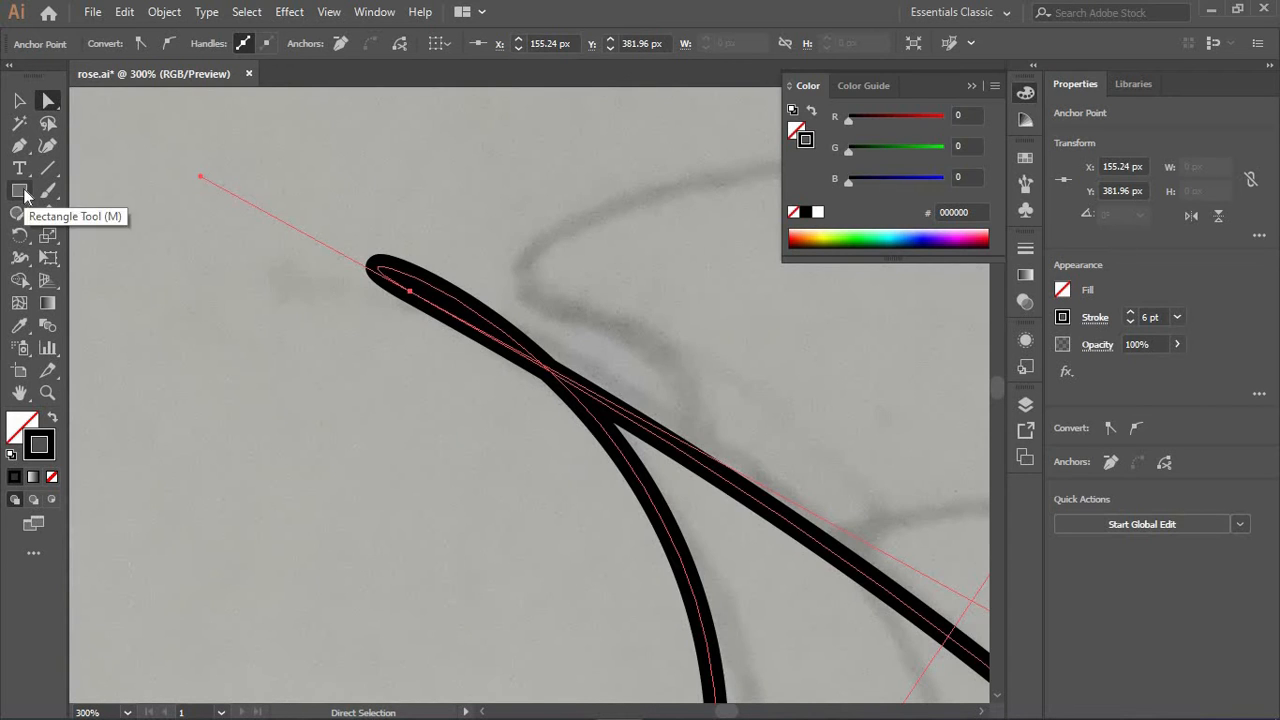
left_click(19, 147)
left_click(438, 287)
key("a")
left_click_drag(436, 287, 395, 335)
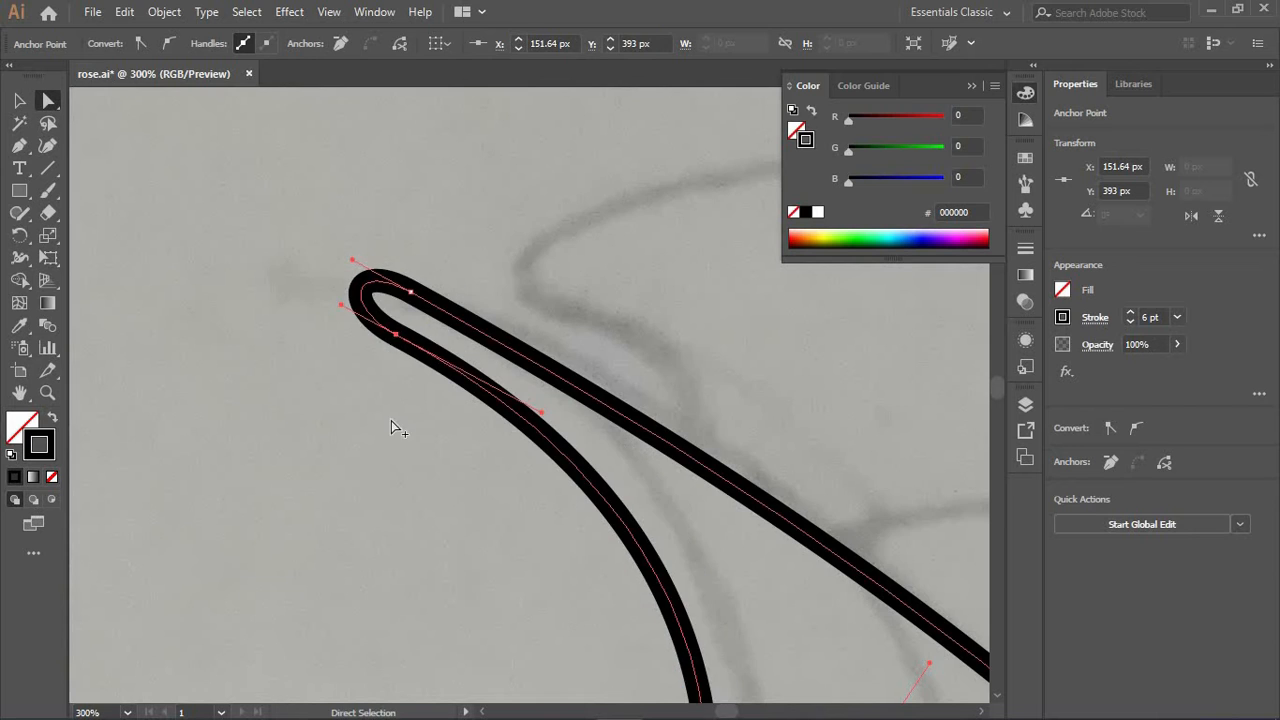
Refine the handles along the left petal's outer edge and base to follow the sketched outline more closely
scroll(388, 420, "down", 5)
scroll(388, 419, "up", 3)
scroll(378, 392, "down", 1)
left_click_drag(441, 231, 516, 293)
scroll(620, 257, "down", 5)
left_click_drag(377, 351, 400, 321)
left_click_drag(599, 537, 530, 528)
left_click(688, 470)
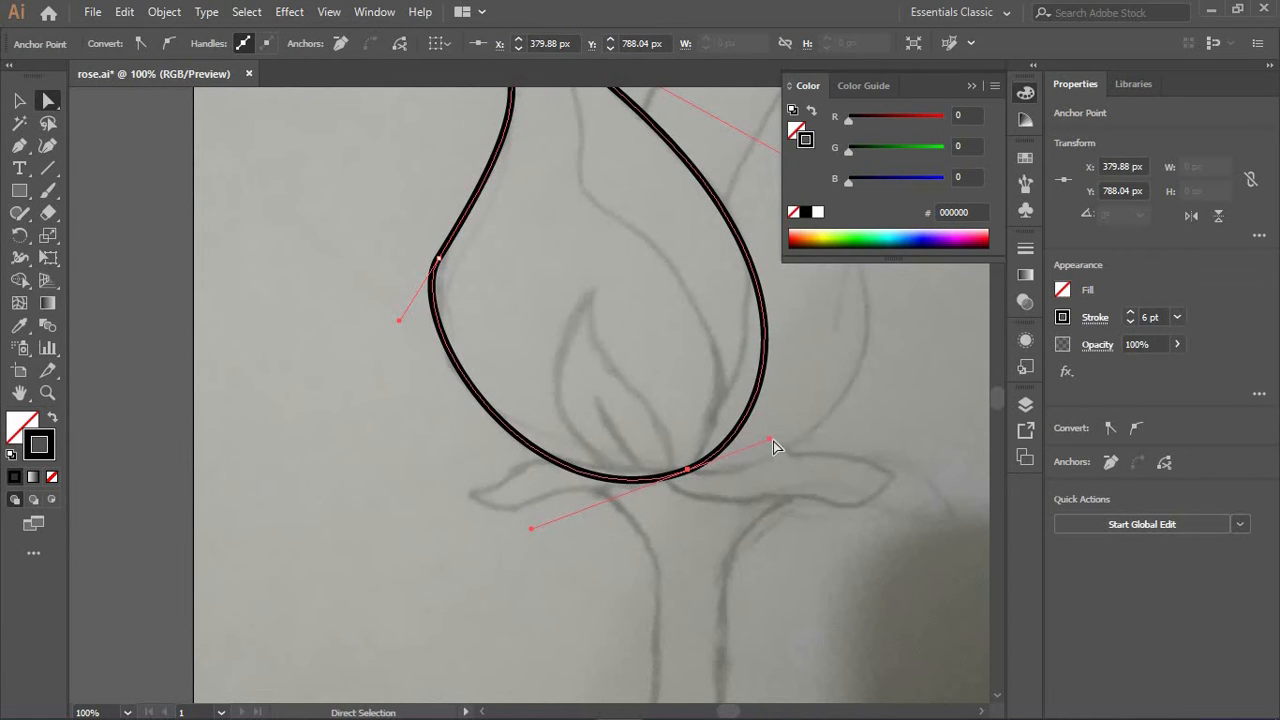
left_click_drag(772, 440, 765, 436)
Add two anchors on the left petal's lower inner edge and move them inward to follow the sketch
key("p")
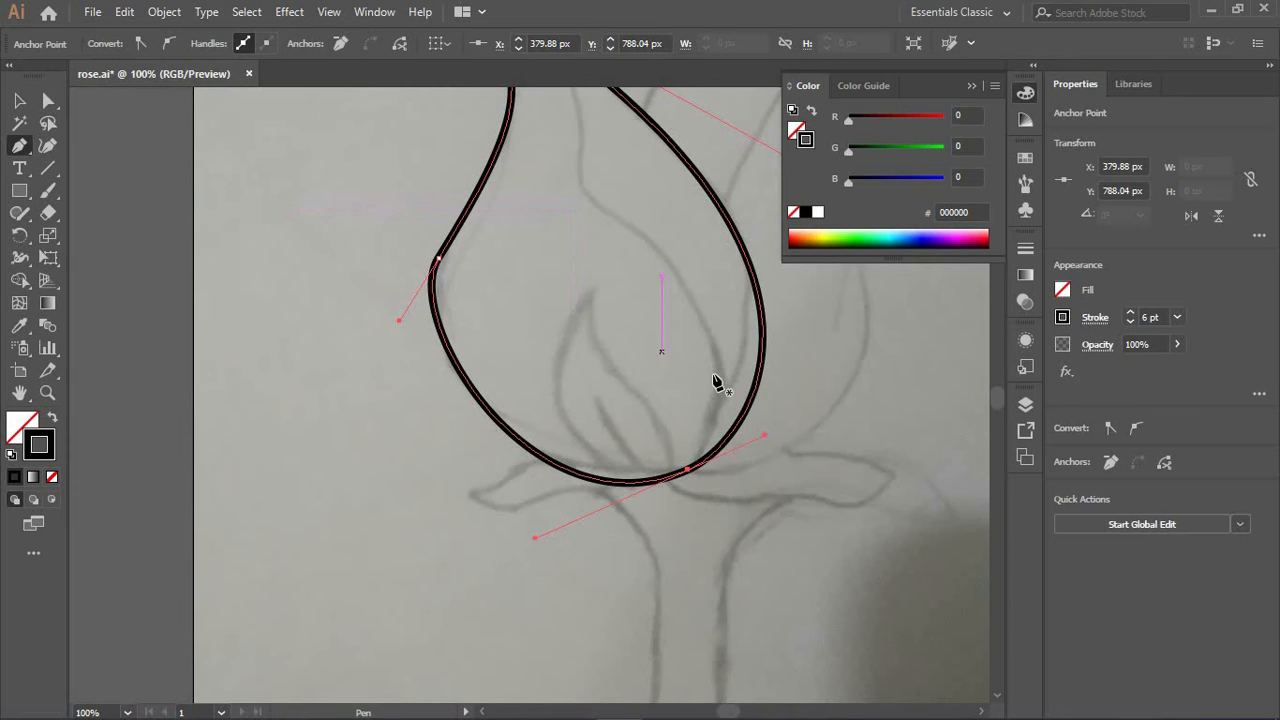
left_click(764, 348)
left_click(741, 418)
left_click(47, 105)
left_click_drag(762, 350, 743, 352)
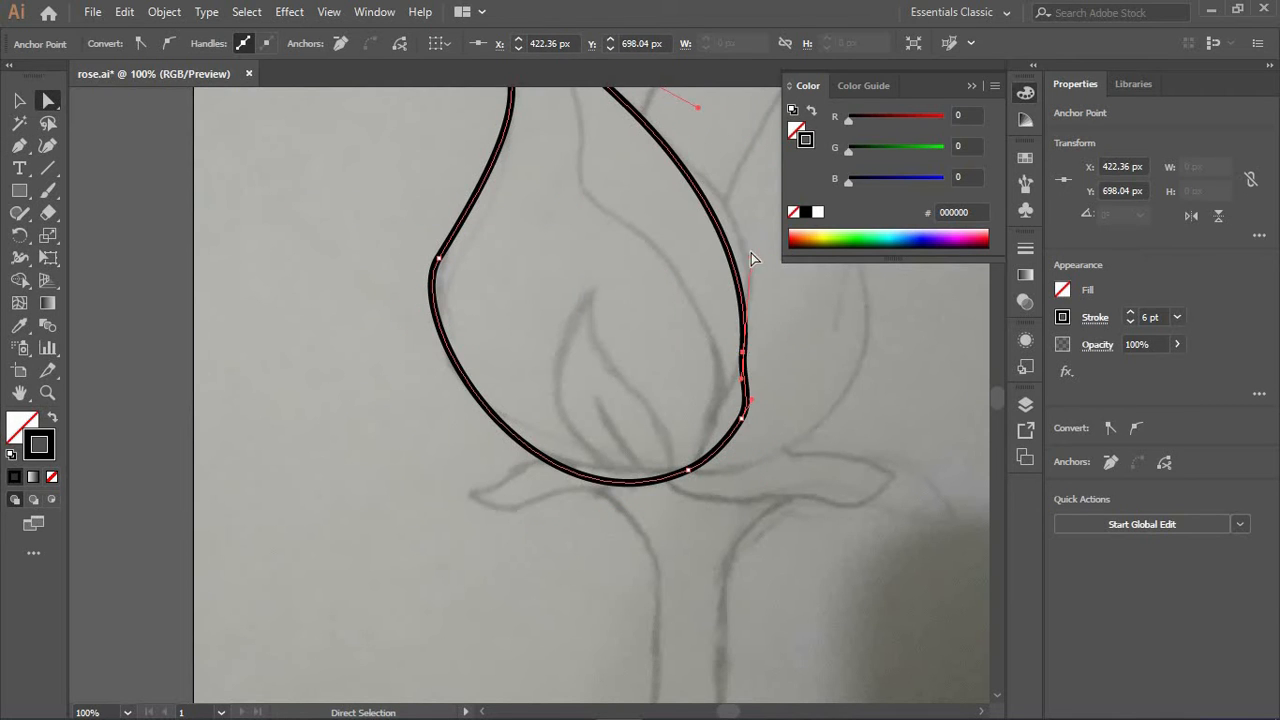
left_click(751, 252)
left_click(743, 352)
left_click_drag(750, 256, 776, 240)
left_click_drag(741, 418, 719, 408)
Lower the left petal's side anchor slightly and readjust the handles of its outer edge, bottom and tip
left_click(465, 315)
left_click_drag(438, 264, 437, 283)
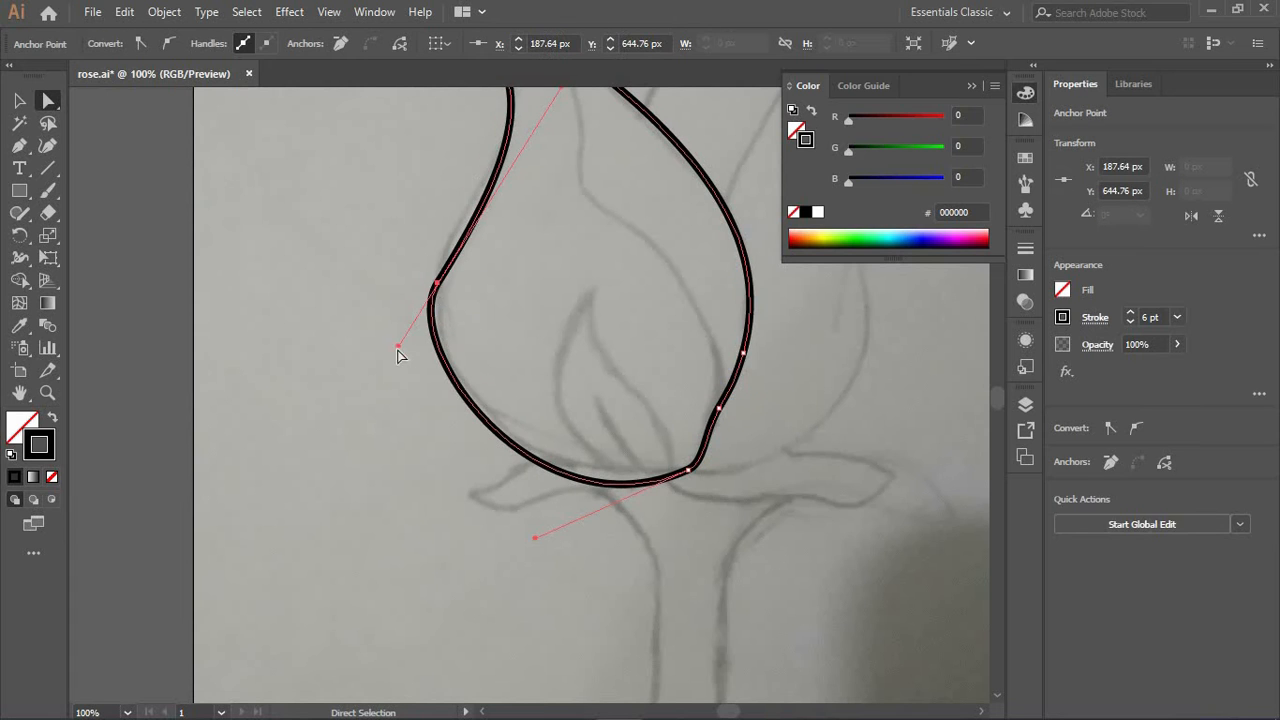
left_click_drag(398, 347, 421, 334)
left_click_drag(535, 537, 491, 493)
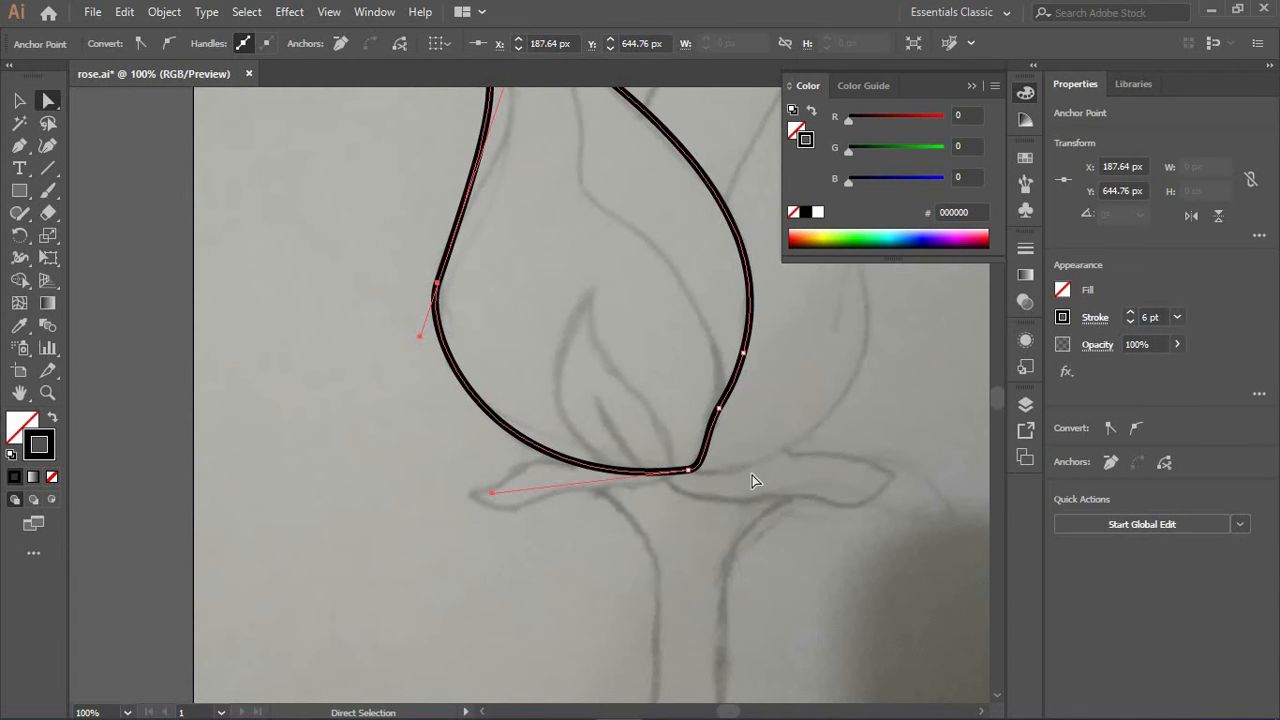
scroll(720, 430, "up", 2)
scroll(670, 387, "up", 2)
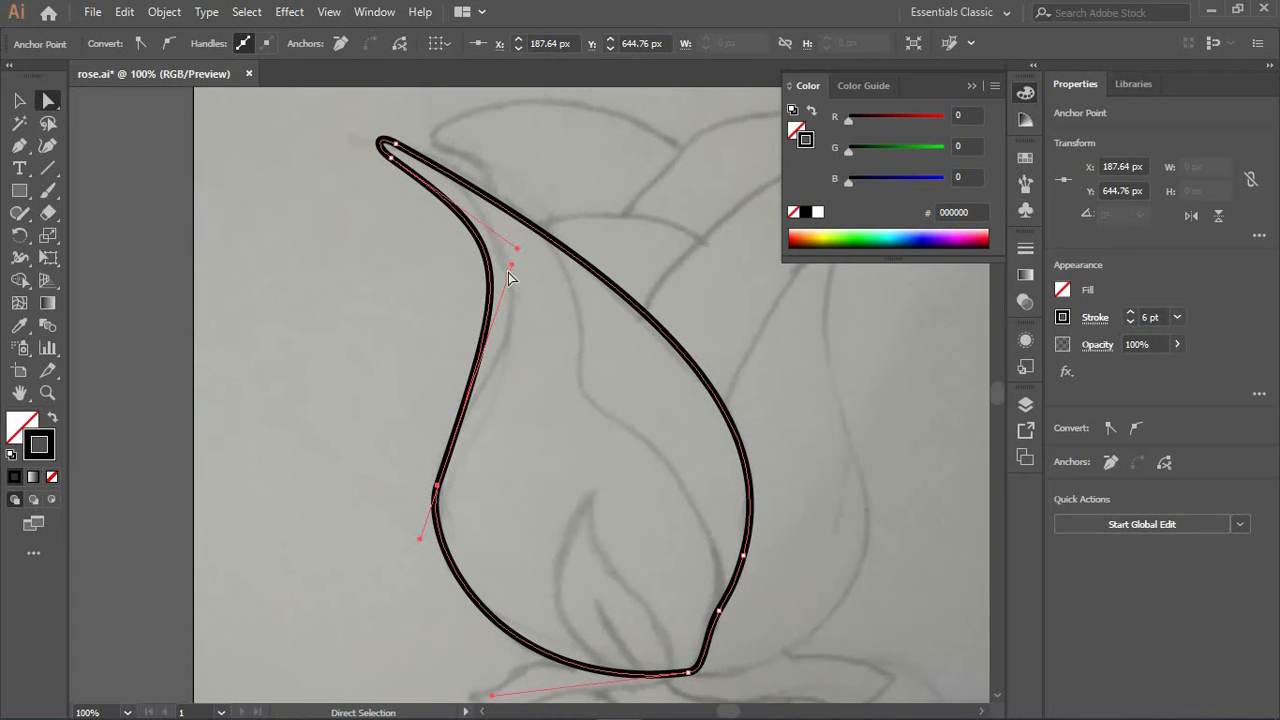
mouse_move(517, 248)
left_mouse_down()
mouse_move(551, 263)
mouse_move(519, 249)
mouse_move(526, 262)
left_mouse_up()
scroll(621, 421, "down", 1)
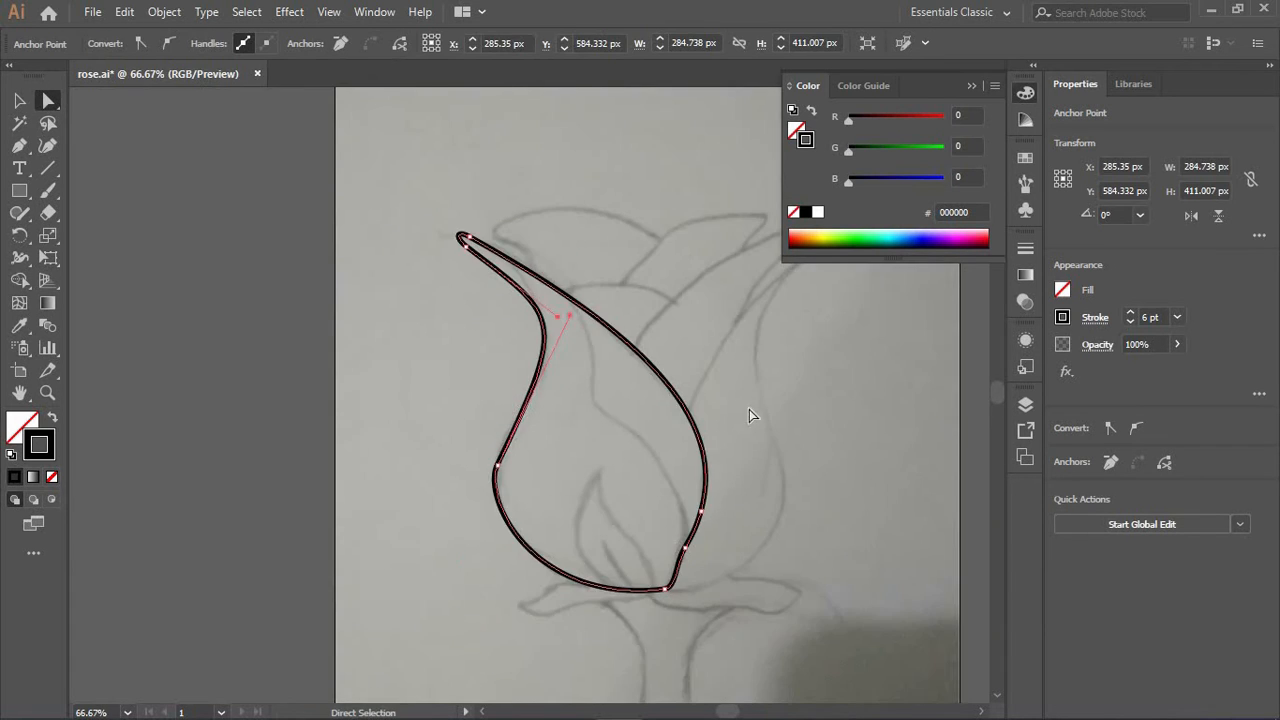
Draw a closed path over the sketched right petal, from its tip via the base and along the left petal's edge
scroll(700, 402, "right", 5)
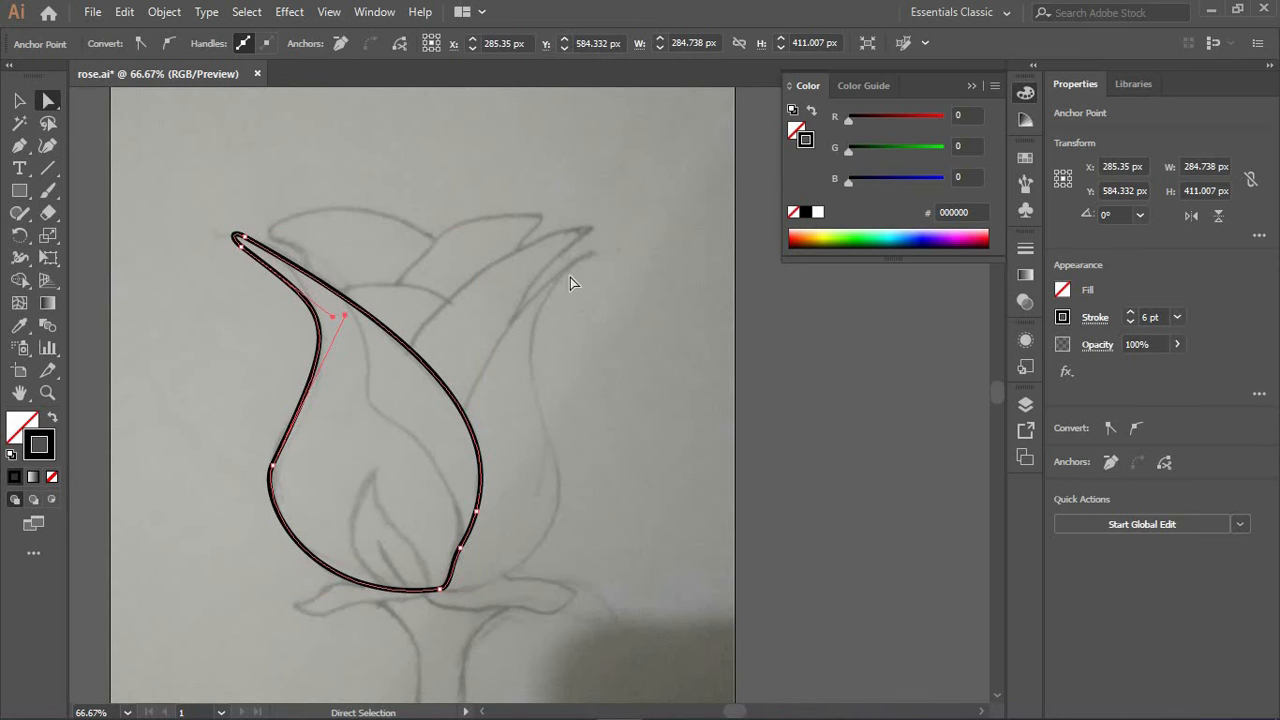
left_click(19, 145)
left_click(591, 253)
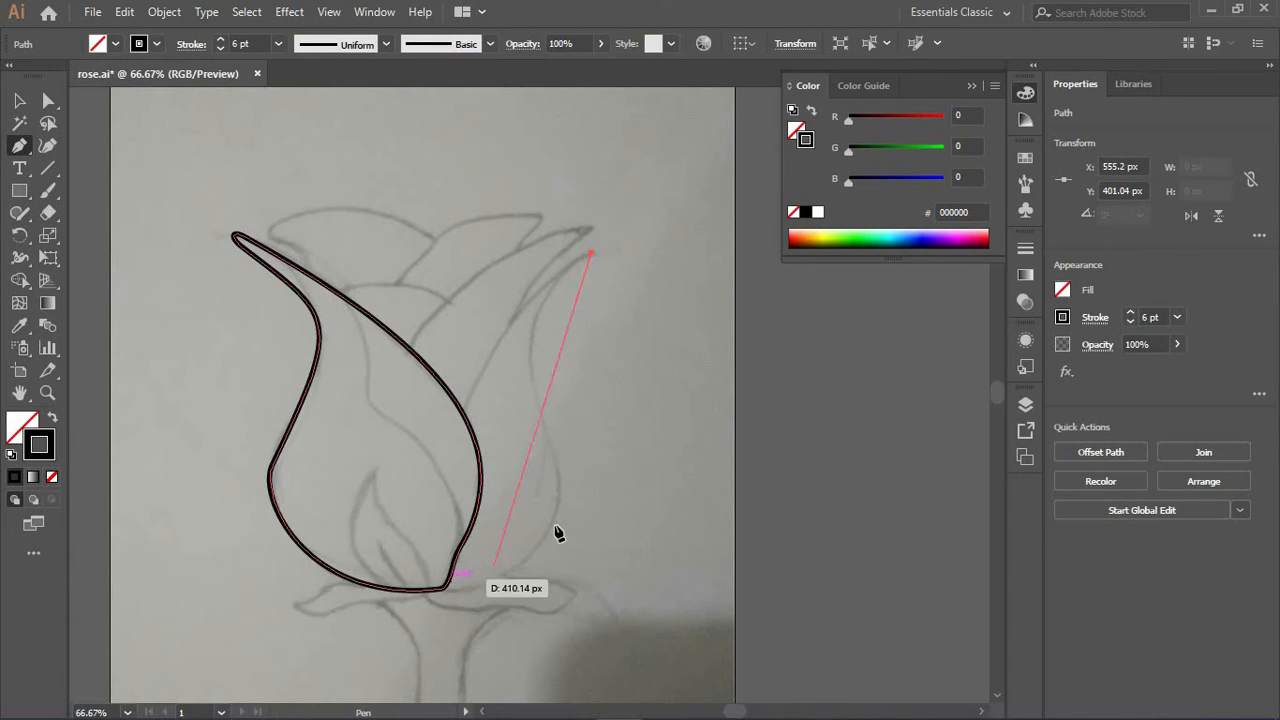
left_click(558, 472)
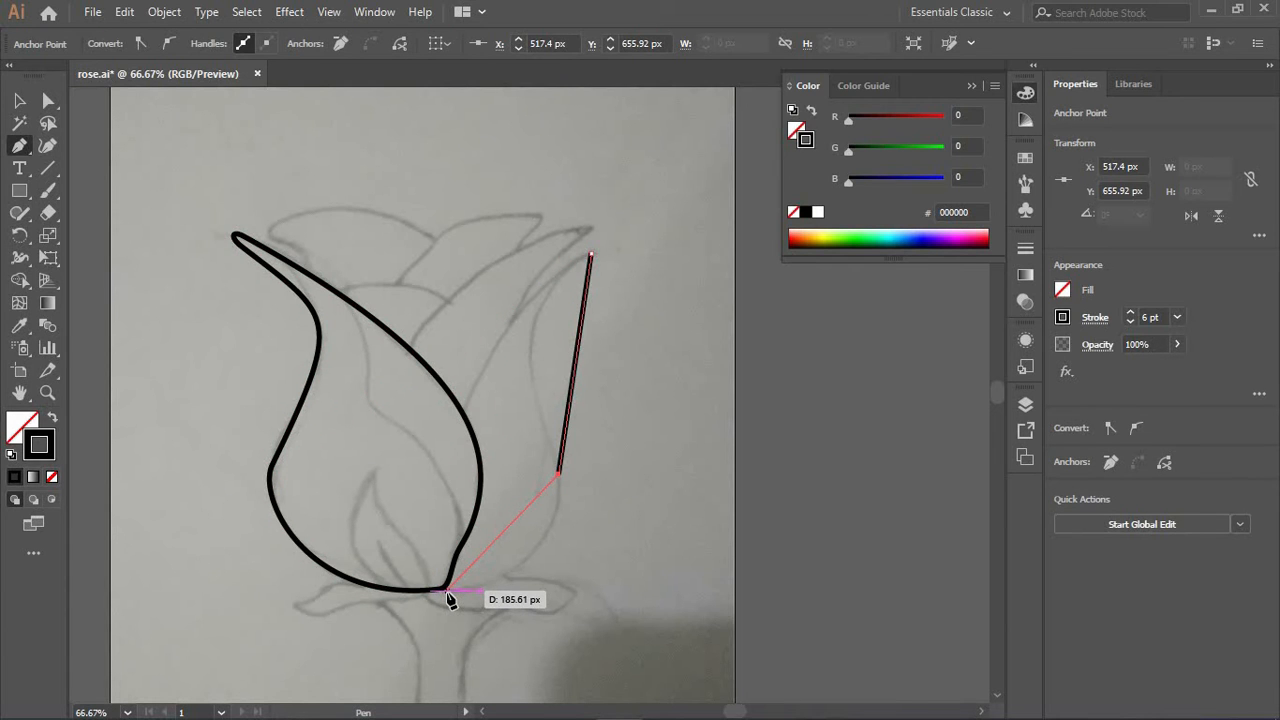
left_click(446, 591)
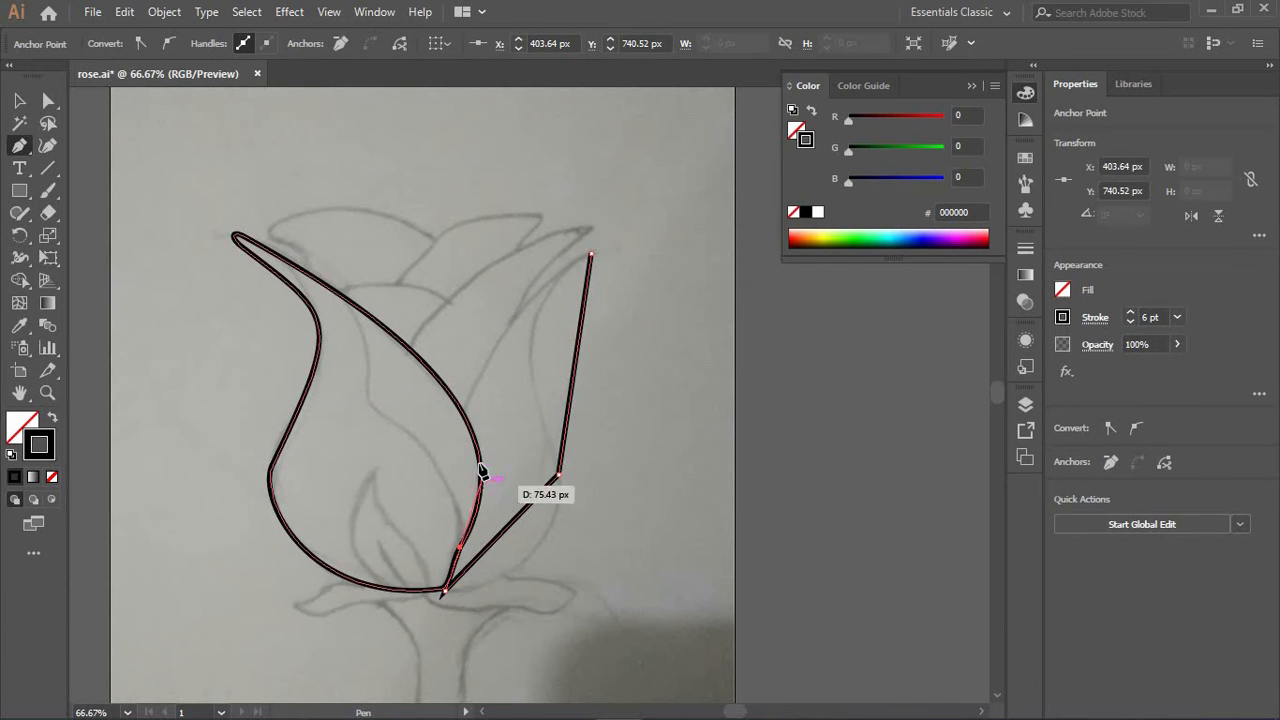
left_click(476, 511)
left_click(463, 410)
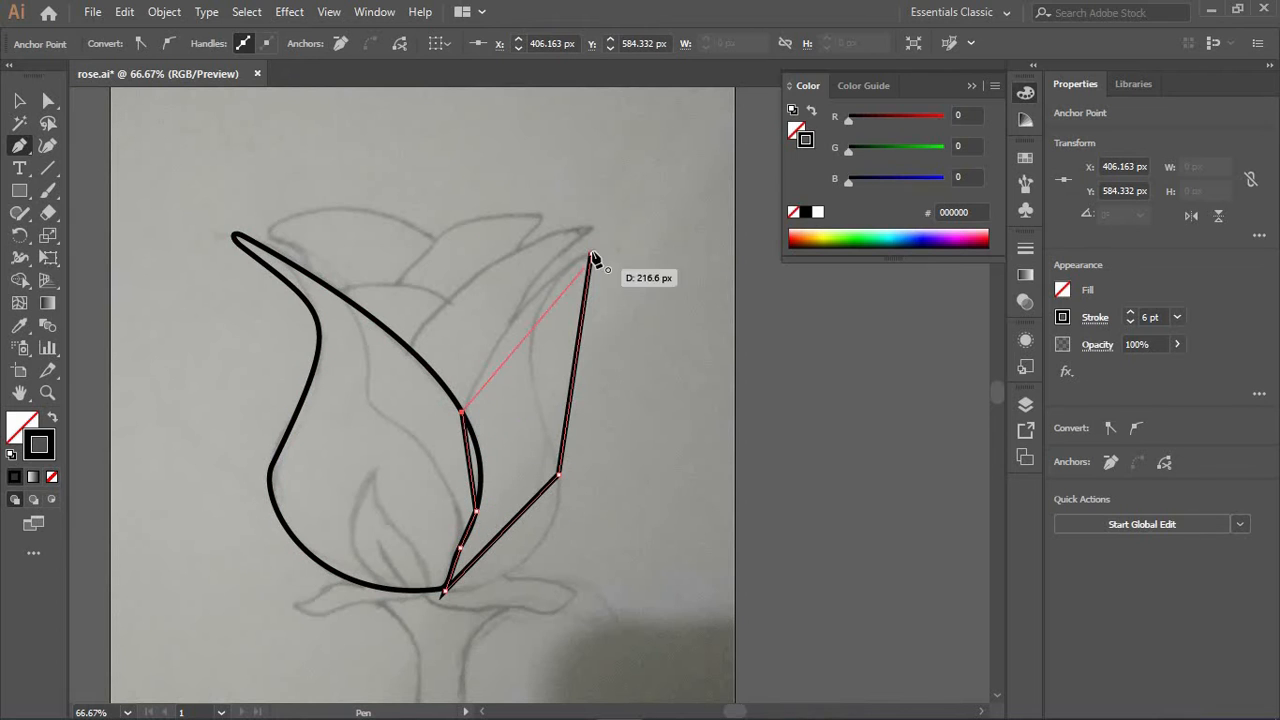
left_click(591, 253)
Smooth the right petal's outer side anchor, bulge the bottom curve outward and move the side anchor slightly down
left_click(47, 102)
left_click(559, 475)
left_click(169, 43)
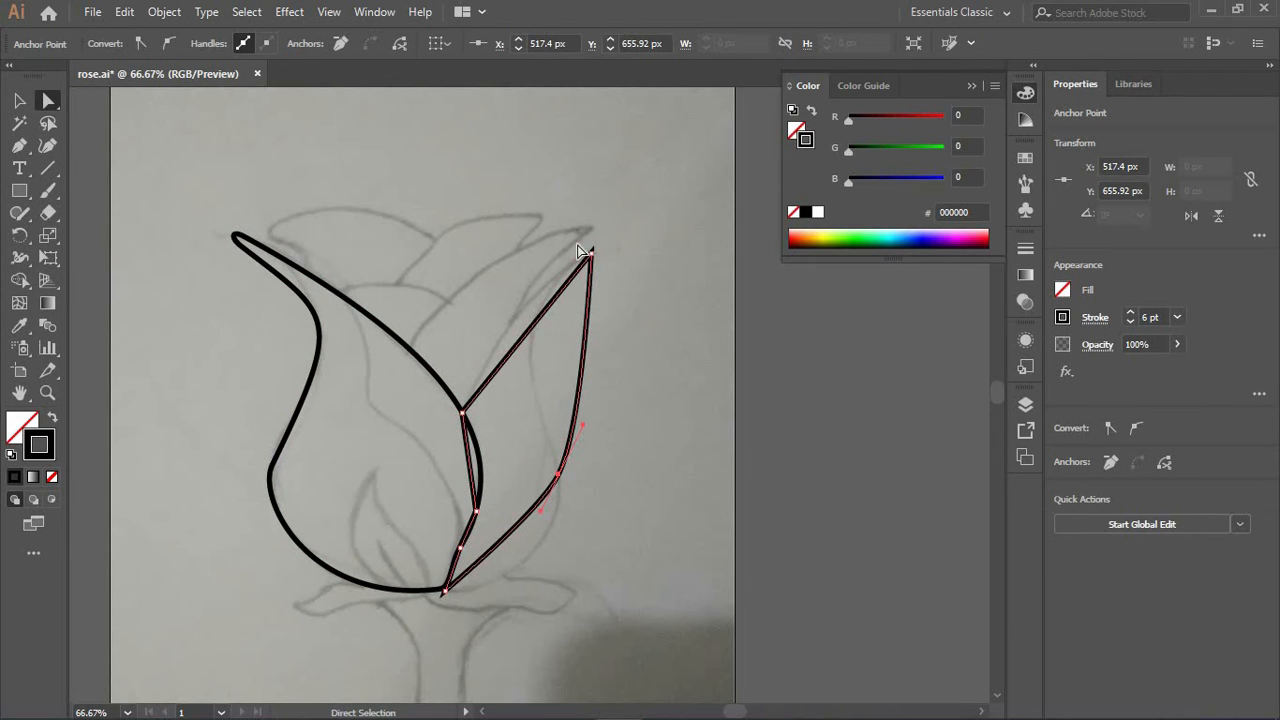
mouse_move(444, 591)
left_mouse_down()
mouse_move(597, 566)
mouse_move(580, 563)
left_mouse_up()
left_click_drag(559, 475, 557, 493)
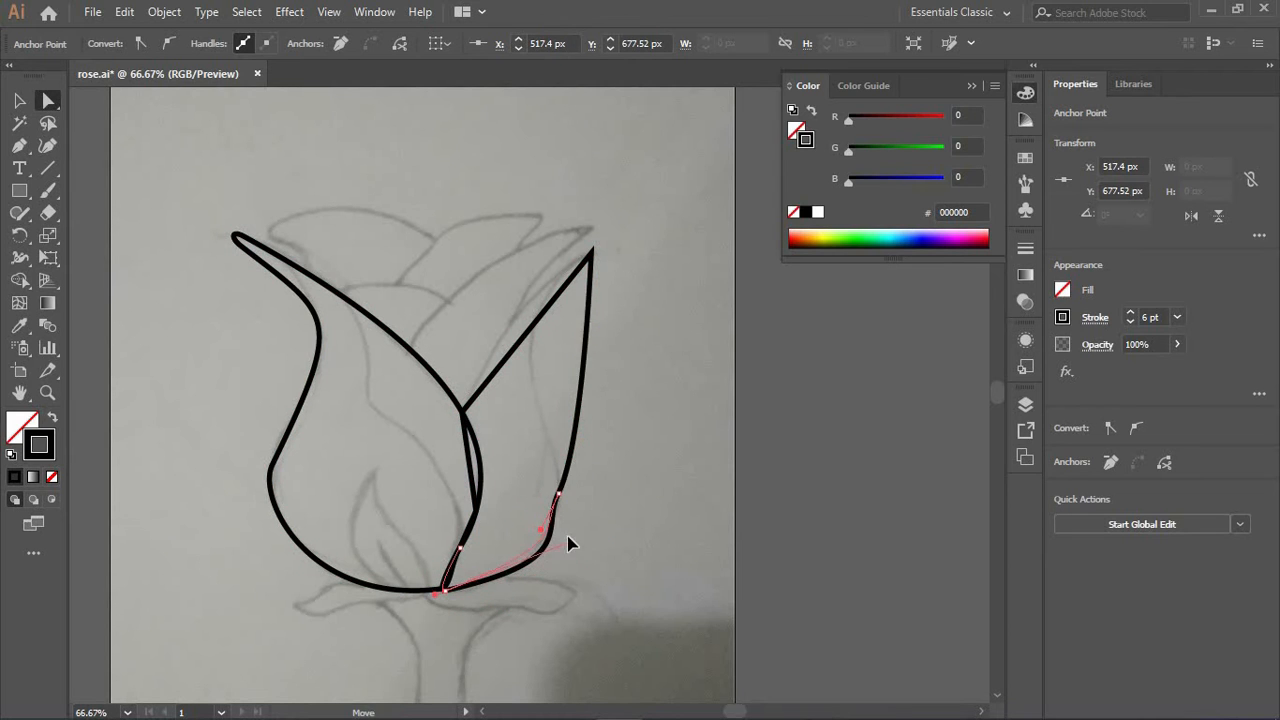
Smooth the anchor where the right petal meets the left one, curve the upper edge and retract the lower handle
left_click(591, 254)
left_click(462, 412)
left_click(1136, 428)
left_click_drag(480, 348, 492, 316)
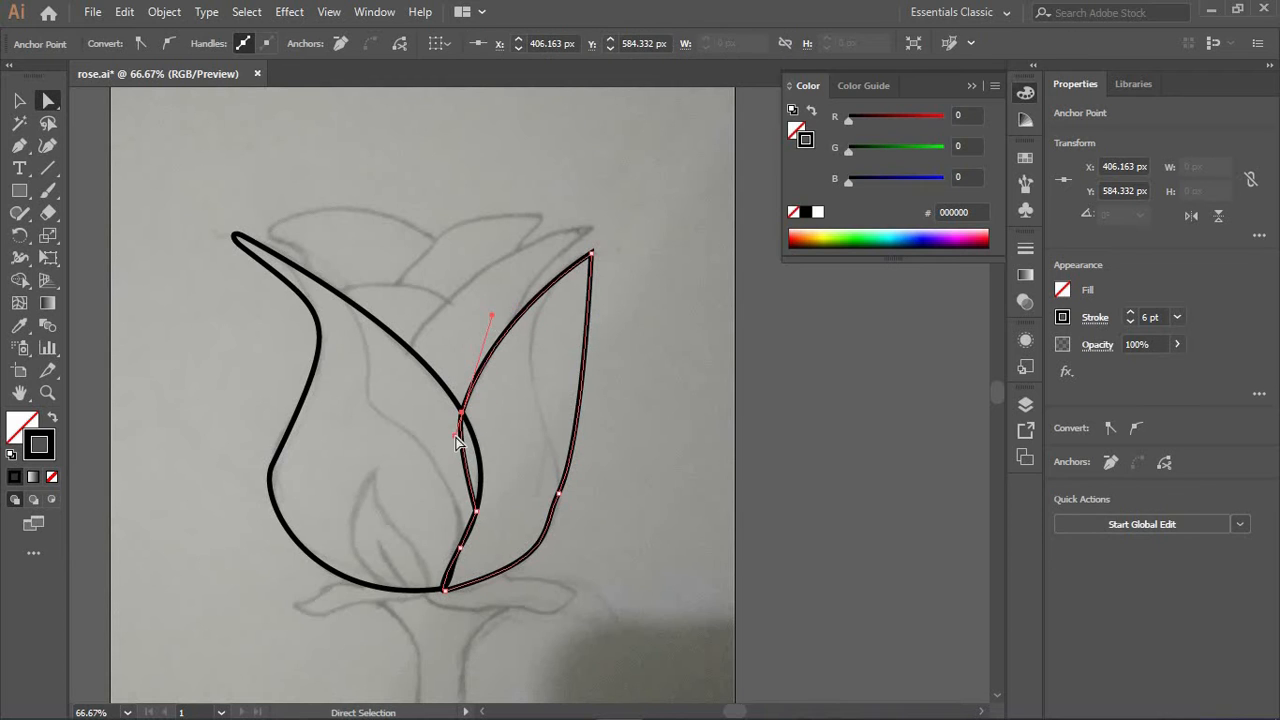
left_click_drag(455, 437, 462, 412)
Smooth the two anchors on the right petal's lower inner edge and fit the edge to the left petal's outline
left_click(476, 511)
left_click(166, 44)
left_click_drag(480, 487, 491, 467)
left_click(460, 548)
left_click(167, 44)
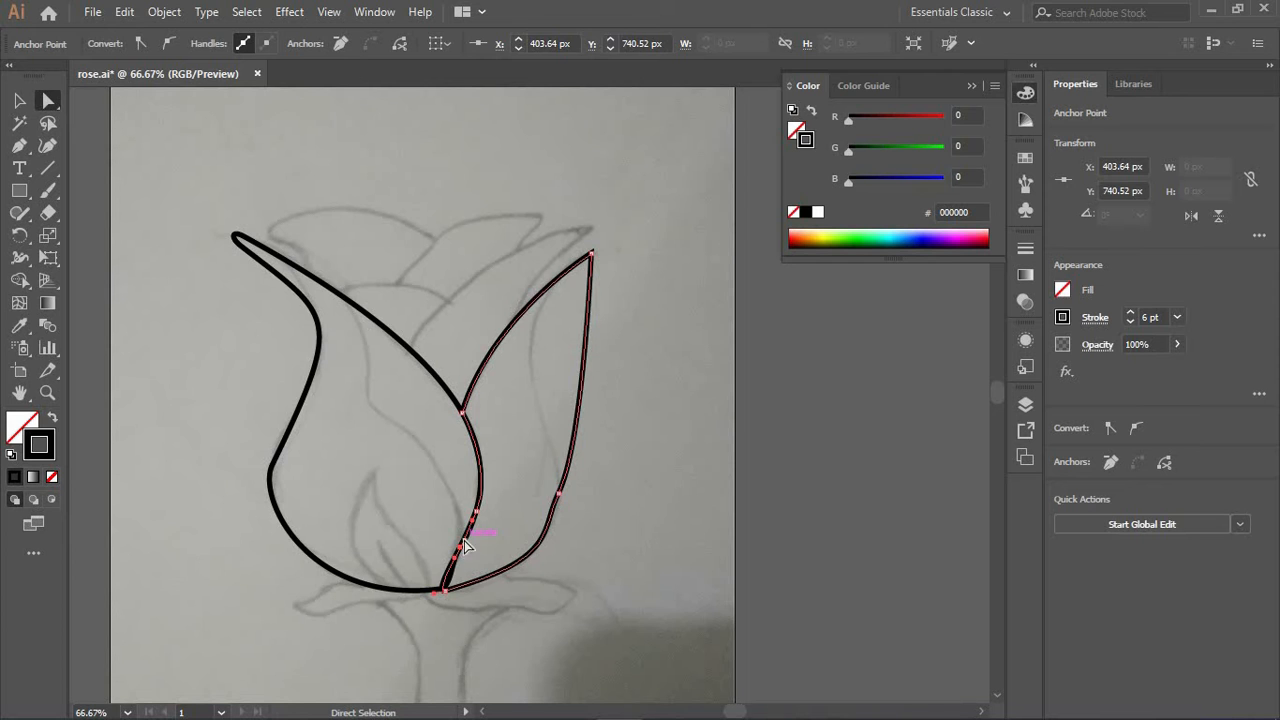
left_click_drag(455, 558, 460, 574)
mouse_move(460, 574)
left_mouse_down()
mouse_move(434, 580)
mouse_move(606, 486)
mouse_move(403, 553)
mouse_move(430, 515)
left_mouse_up()
Align the right petal's base corner and its handle with the left petal's outline
scroll(458, 570, "up", 6)
scroll(448, 527, "down", 2)
left_click_drag(287, 665, 497, 581)
mouse_move(430, 515)
left_mouse_down()
mouse_move(373, 514)
mouse_move(368, 567)
mouse_move(390, 547)
mouse_move(380, 555)
left_mouse_up()
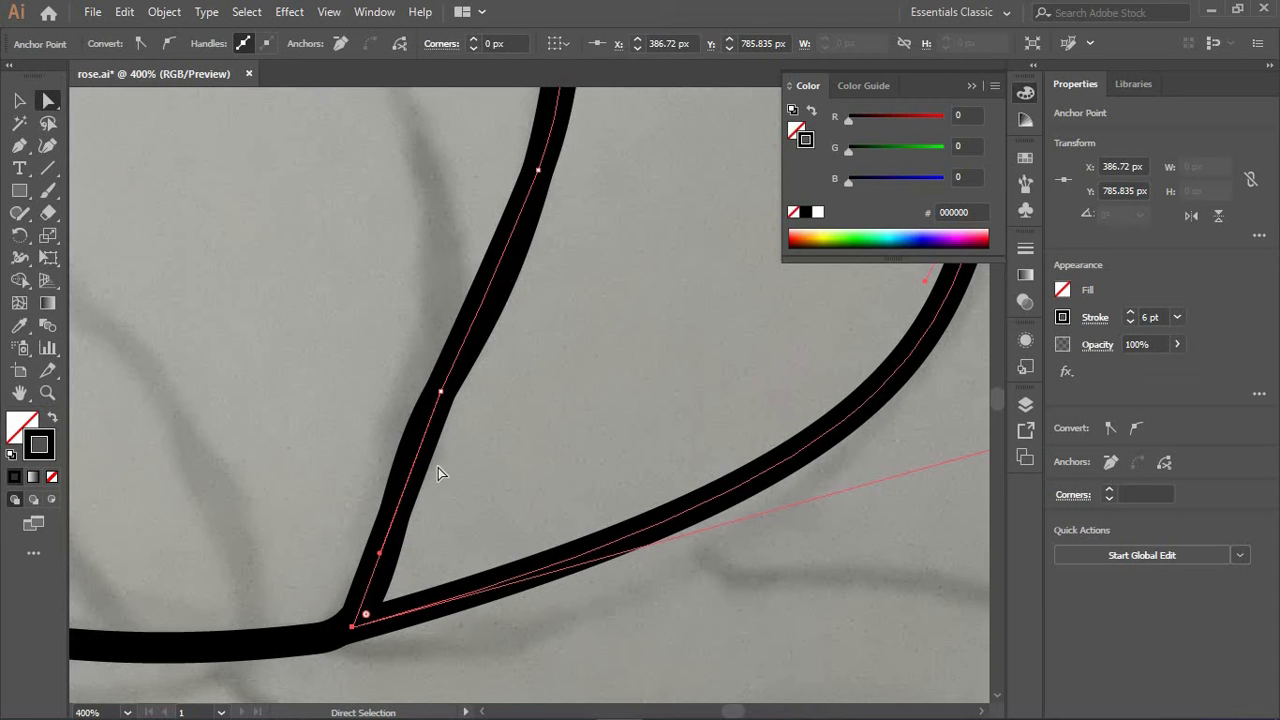
scroll(500, 455, "down", 5, "alt")
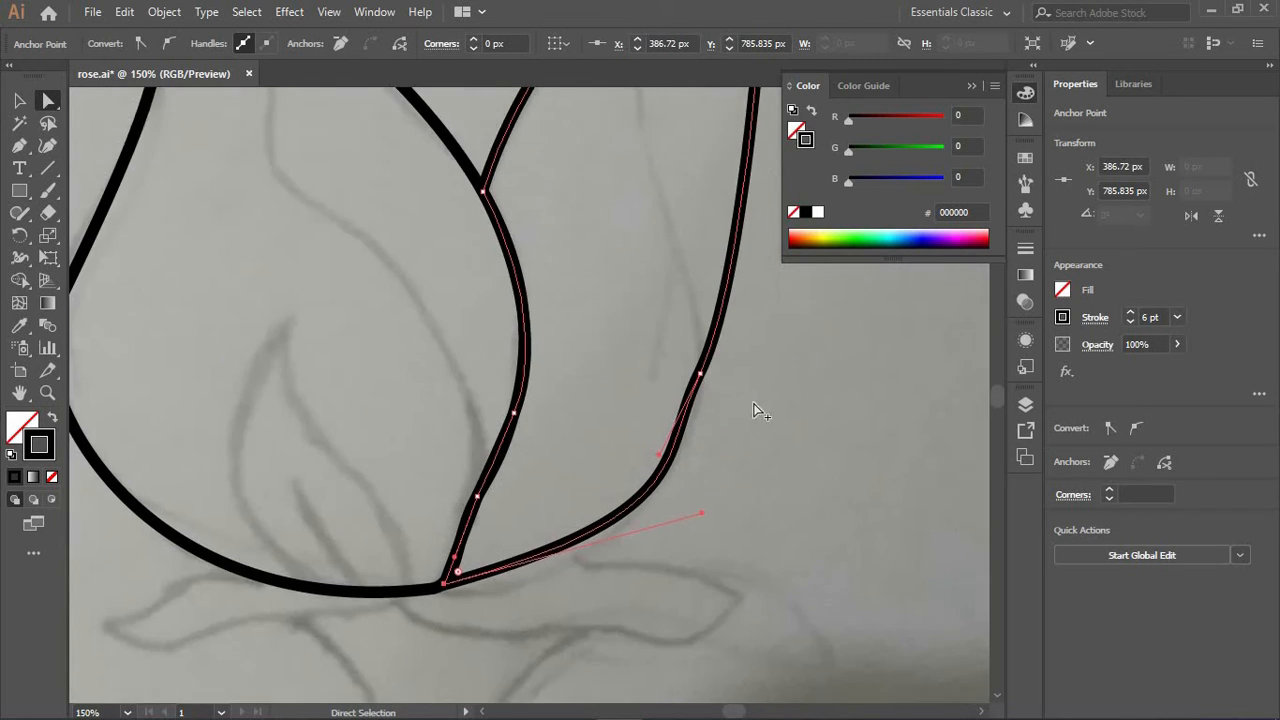
scroll(835, 410, "up", 1, "alt")
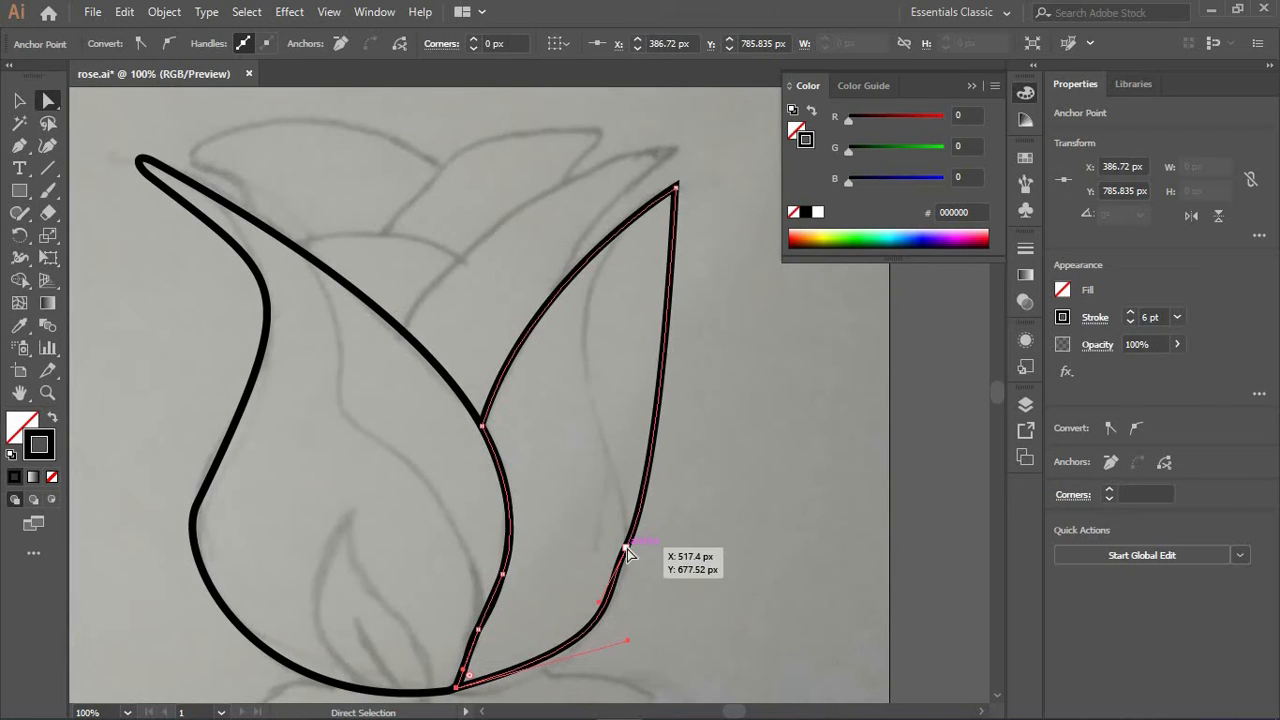
Curve the right petal's outer edge, smooth its tip anchor and add an anchor just below the tip
left_click_drag(625, 547, 623, 437)
left_click_drag(677, 186, 518, 316)
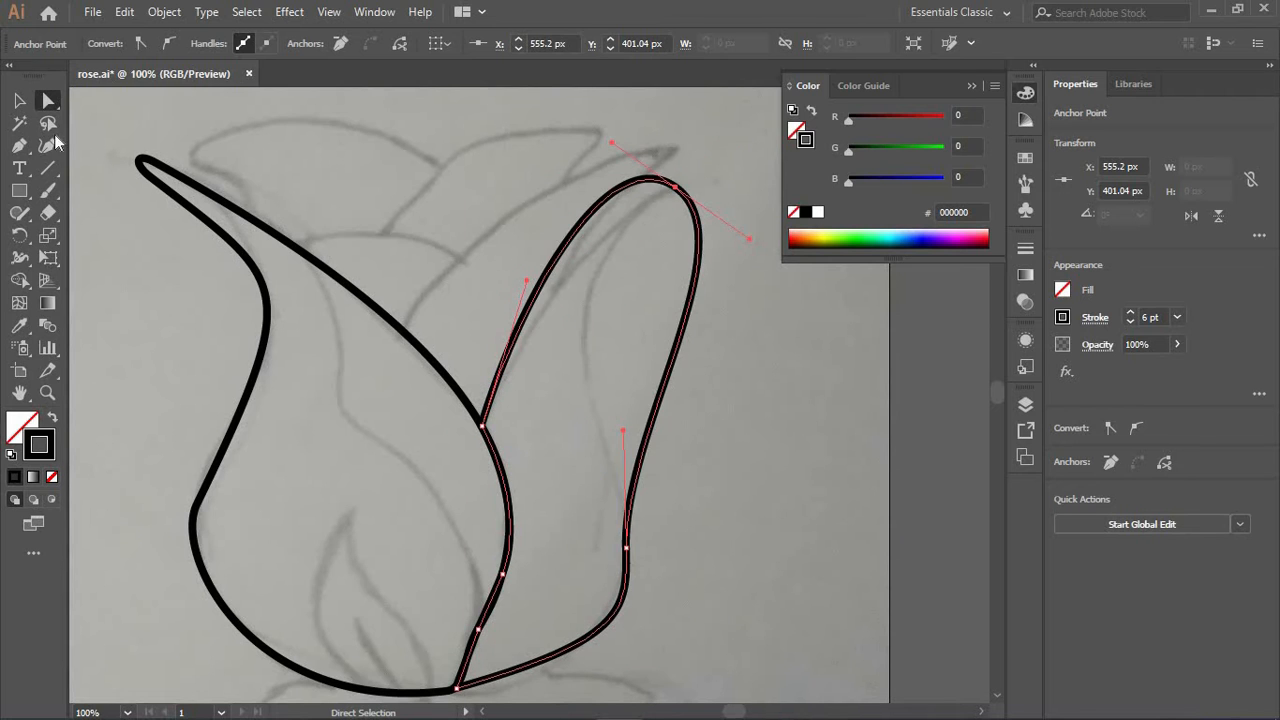
key("p")
key("a")
left_click_drag(700, 228, 508, 220)
Nudge the right petal's tip anchor 6 px to the left
left_click(676, 188)
key("Left")
key("Left")
key("Left")
key("Left")
key("Left")
key("Left")
Narrow the right petal's tip and curve its outer edge inward along the sketch using the tip anchors' handles
left_click_drag(698, 228, 682, 197)
left_click_drag(492, 189, 513, 286)
left_click(668, 188)
left_click_drag(609, 138, 624, 228)
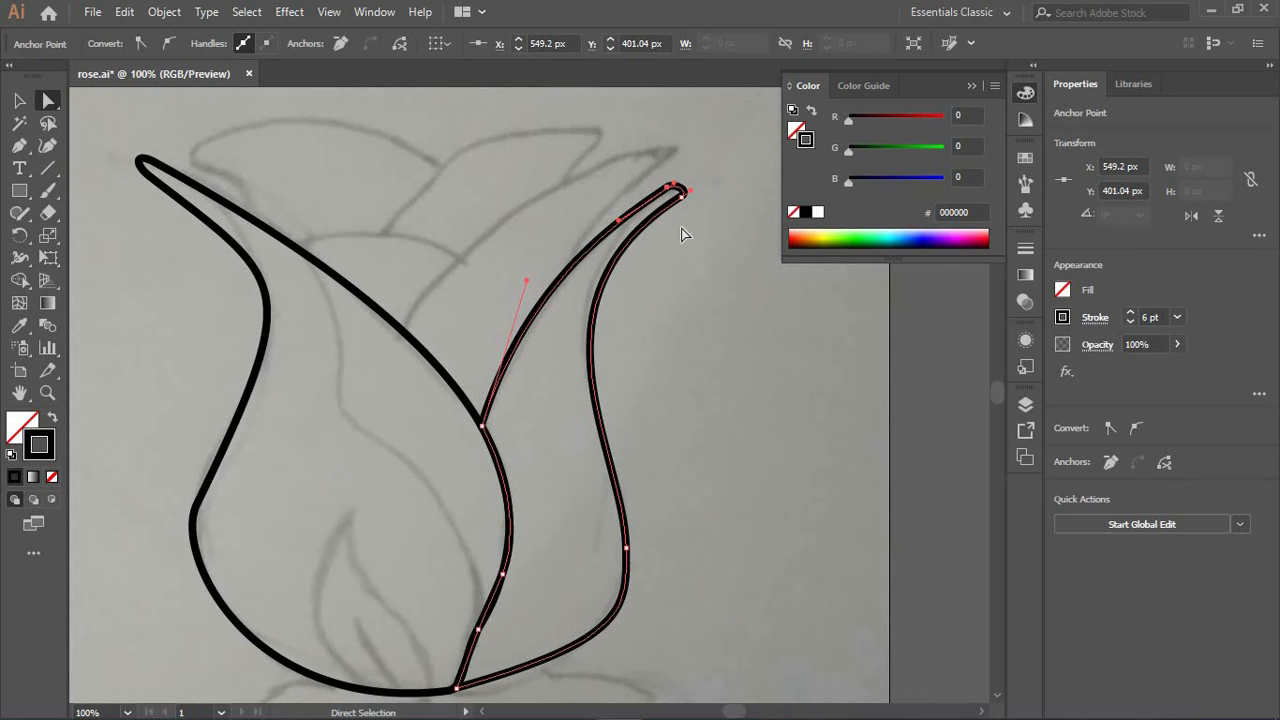
Reshape the lower outer curve of the right petal with the handles of its side and base anchors
scroll(687, 347, "down", 3)
left_click(613, 451)
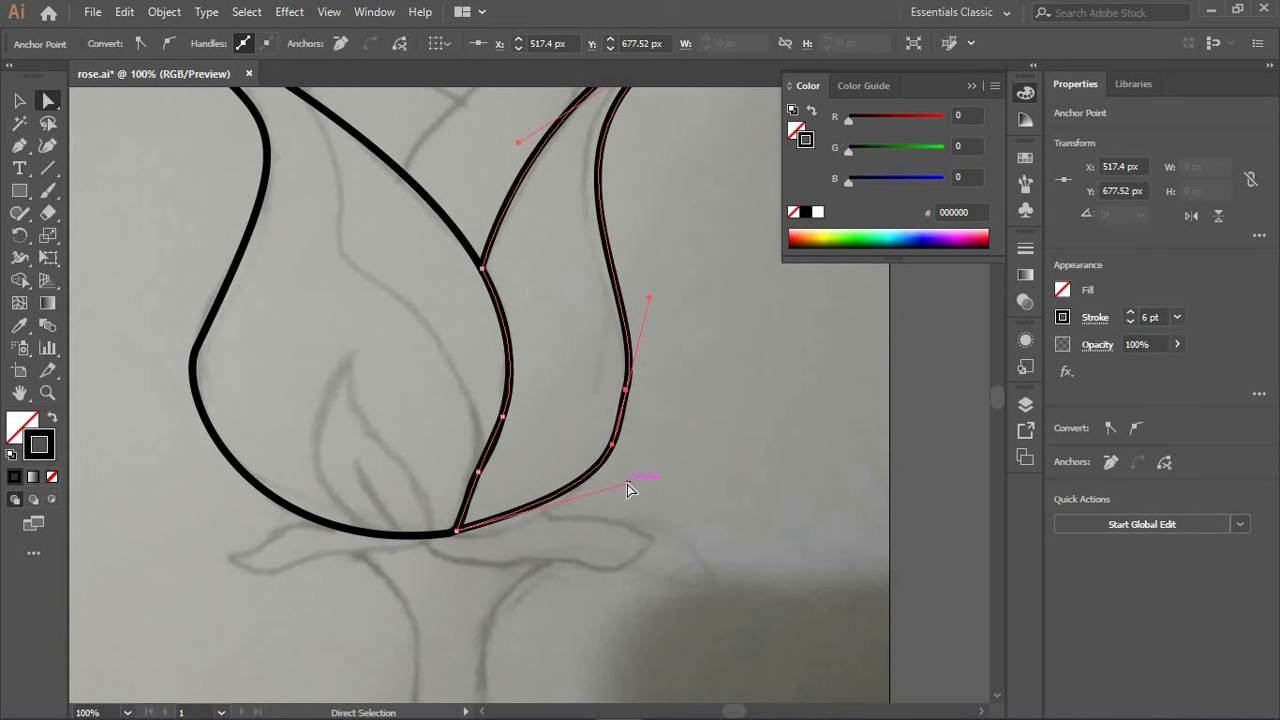
left_click_drag(628, 488, 598, 492)
scroll(566, 537, "up", 2)
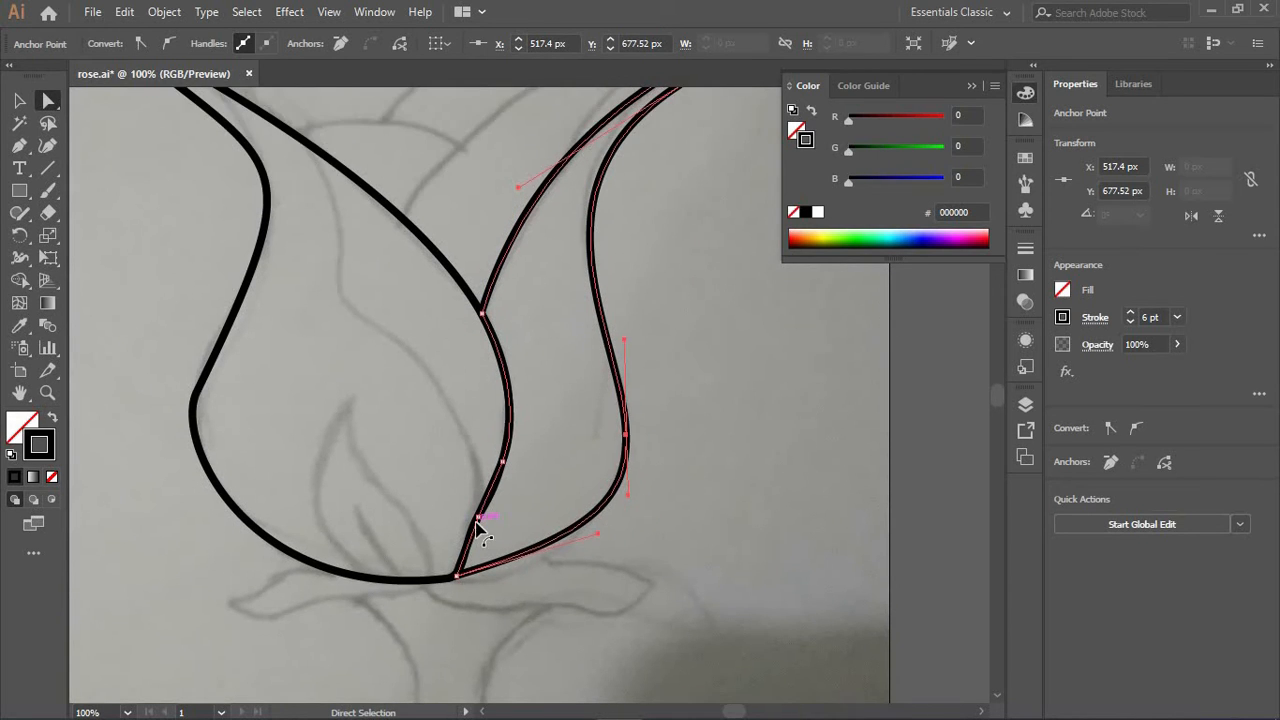
Delete the two anchors on the right petal's inner edge shared with the left petal
left_click(479, 517)
left_click(503, 461, "shift")
key("Delete")
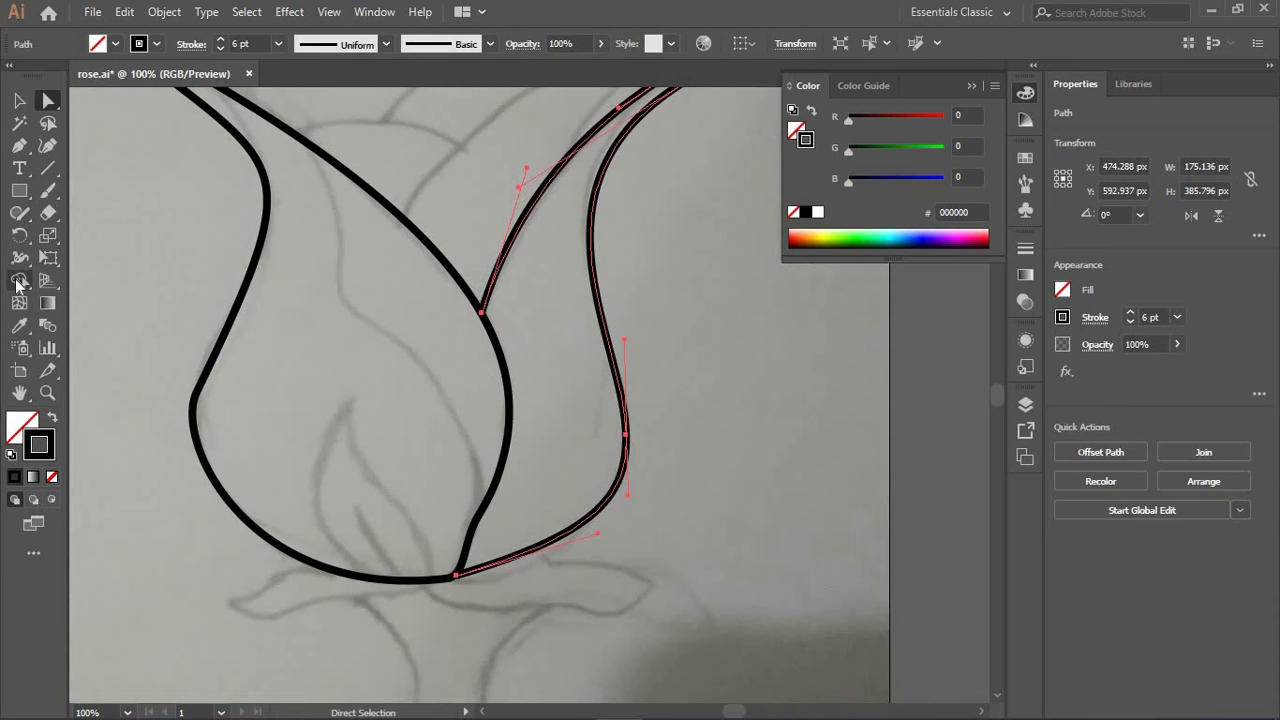
Move the right petal's base anchor onto the left petal's bottom outline at X 379.88 px, Y 788.04 px
left_click(194, 404, "shift")
left_click(20, 280)
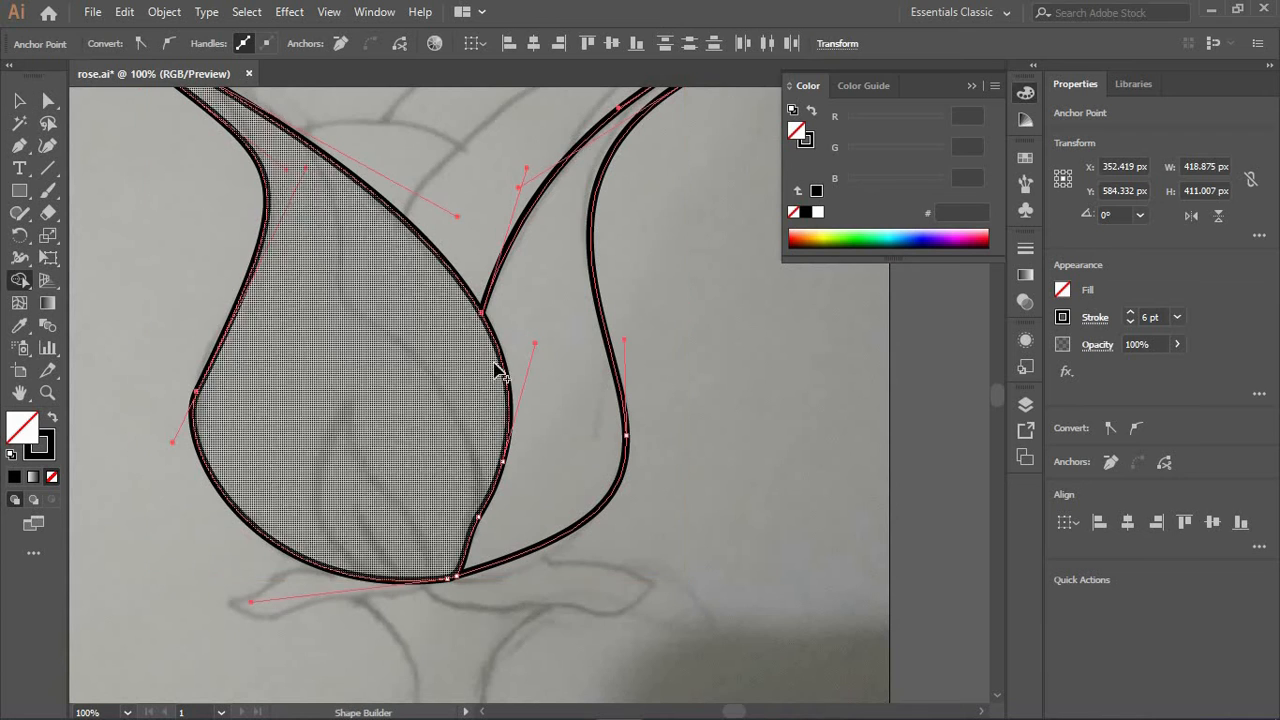
scroll(466, 603, "up", 1)
left_click(48, 101)
left_click(440, 567)
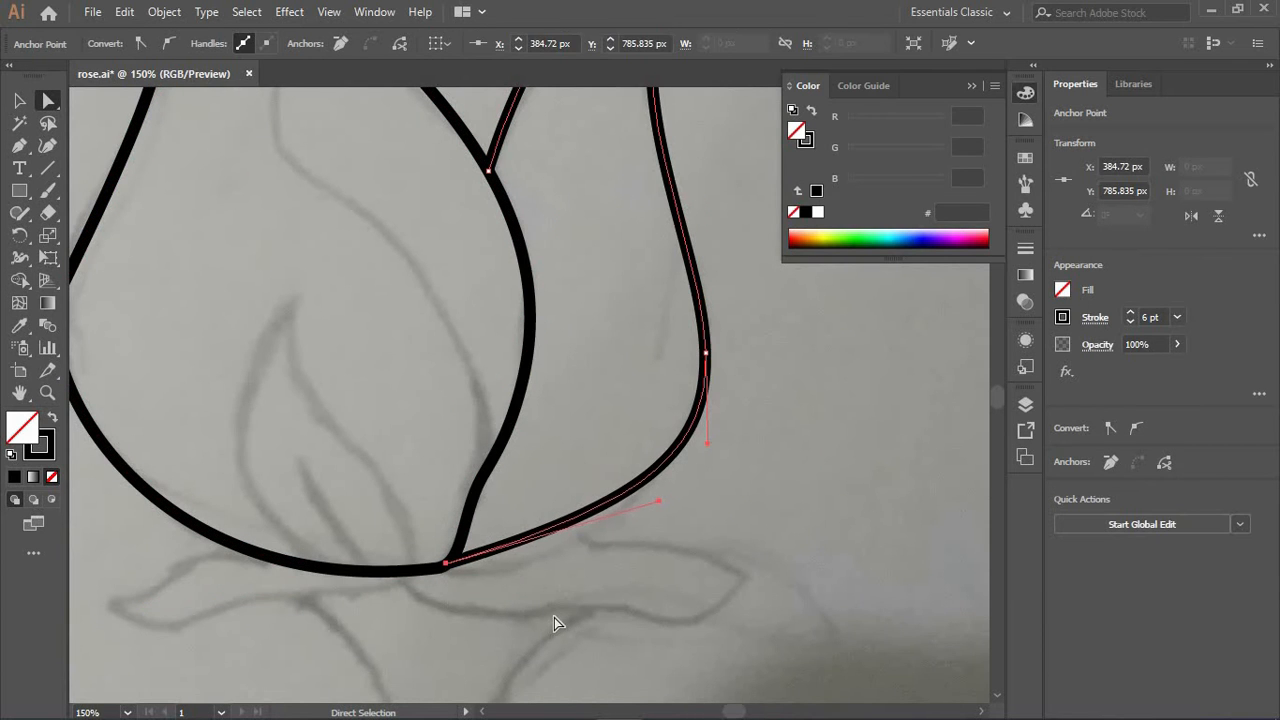
key("ctrl+a")
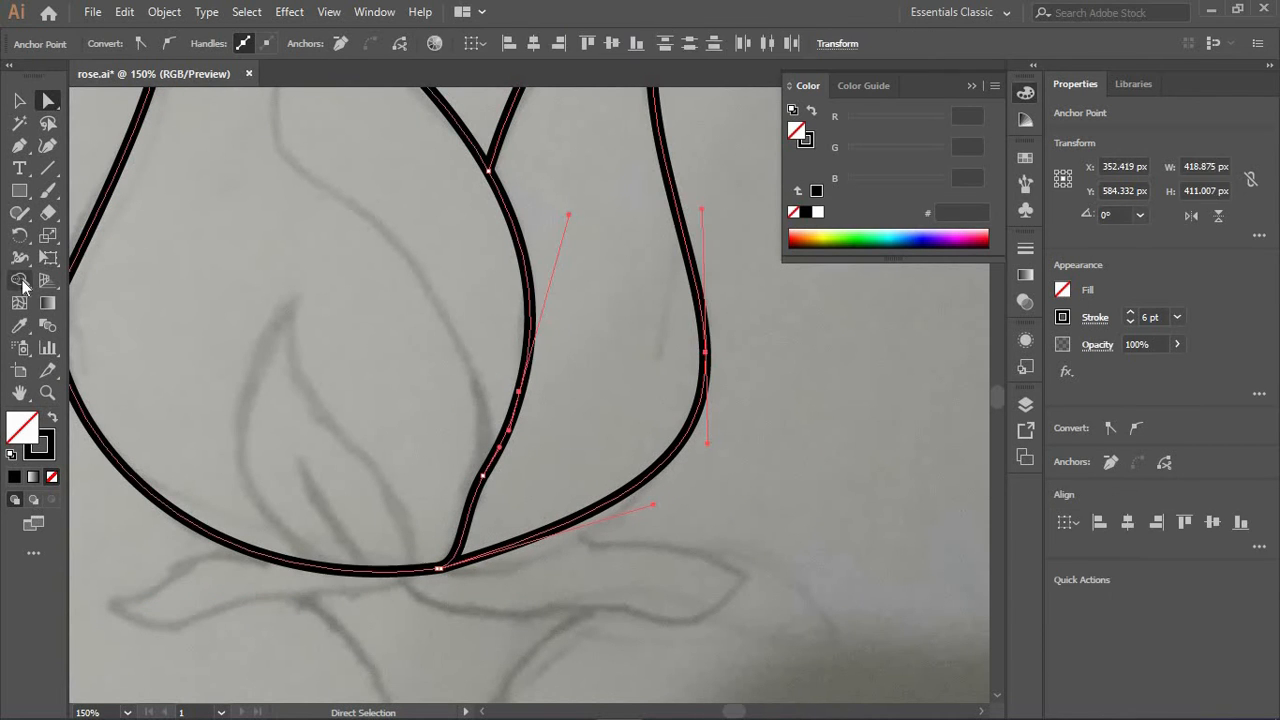
left_click(20, 280)
left_click_drag(441, 570, 508, 601)
left_click_drag(509, 601, 436, 568)
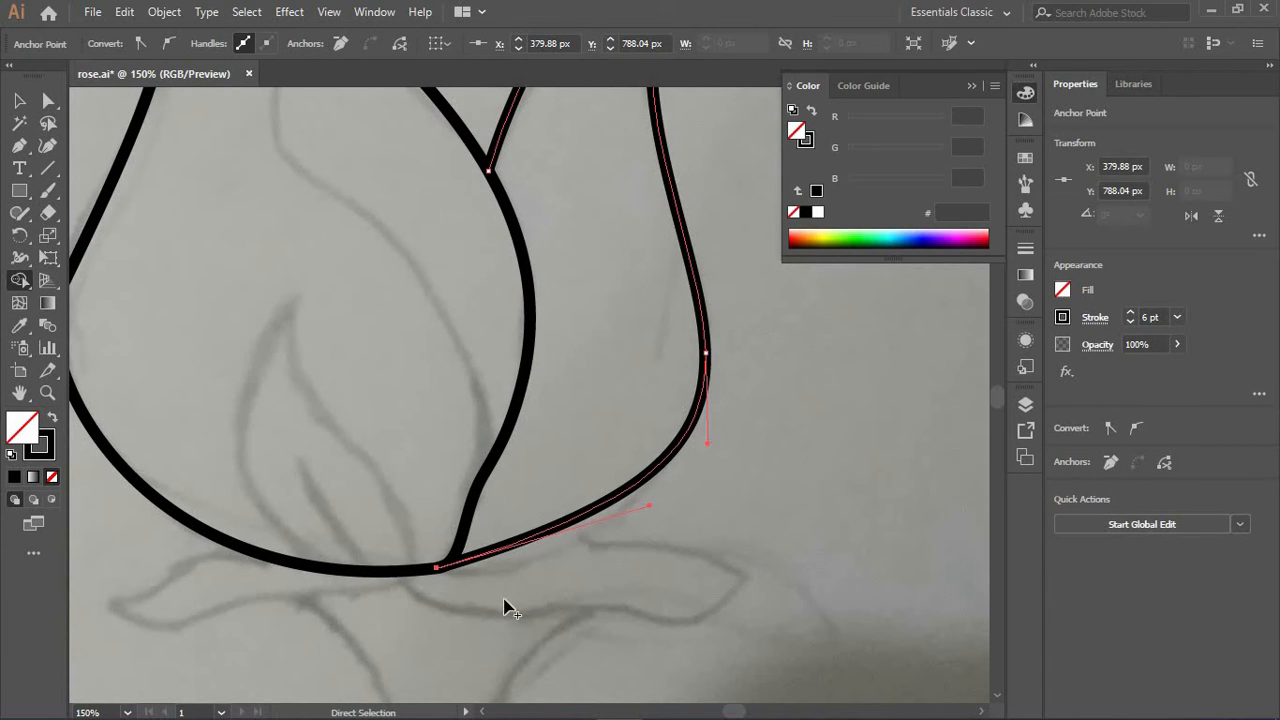
Close the right petal region with the Shape Builder tool and delete the tiny leftover path from Layer 2
scroll(600, 406, "up", 1)
left_click(600, 406)
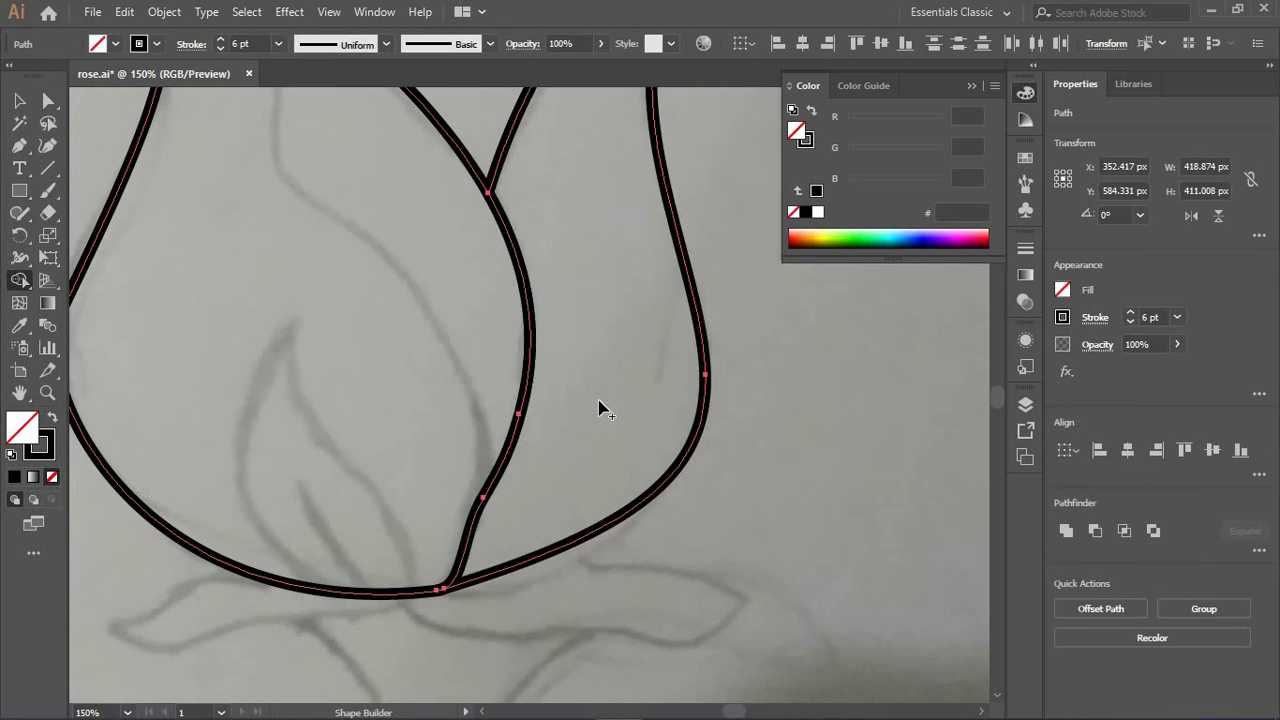
left_click(1025, 405)
left_click(840, 426)
left_click(976, 466)
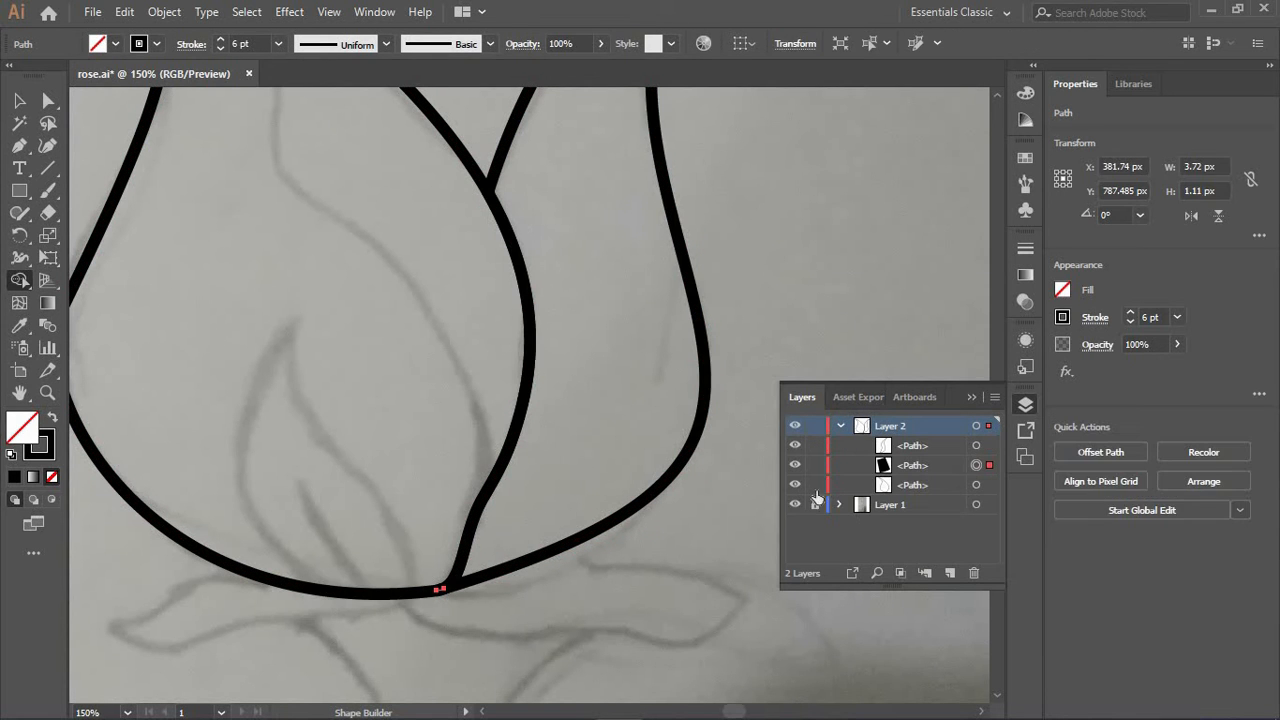
key("Delete")
left_click(976, 447)
left_click(976, 465)
scroll(606, 574, "down", 1)
scroll(680, 566, "up", 5)
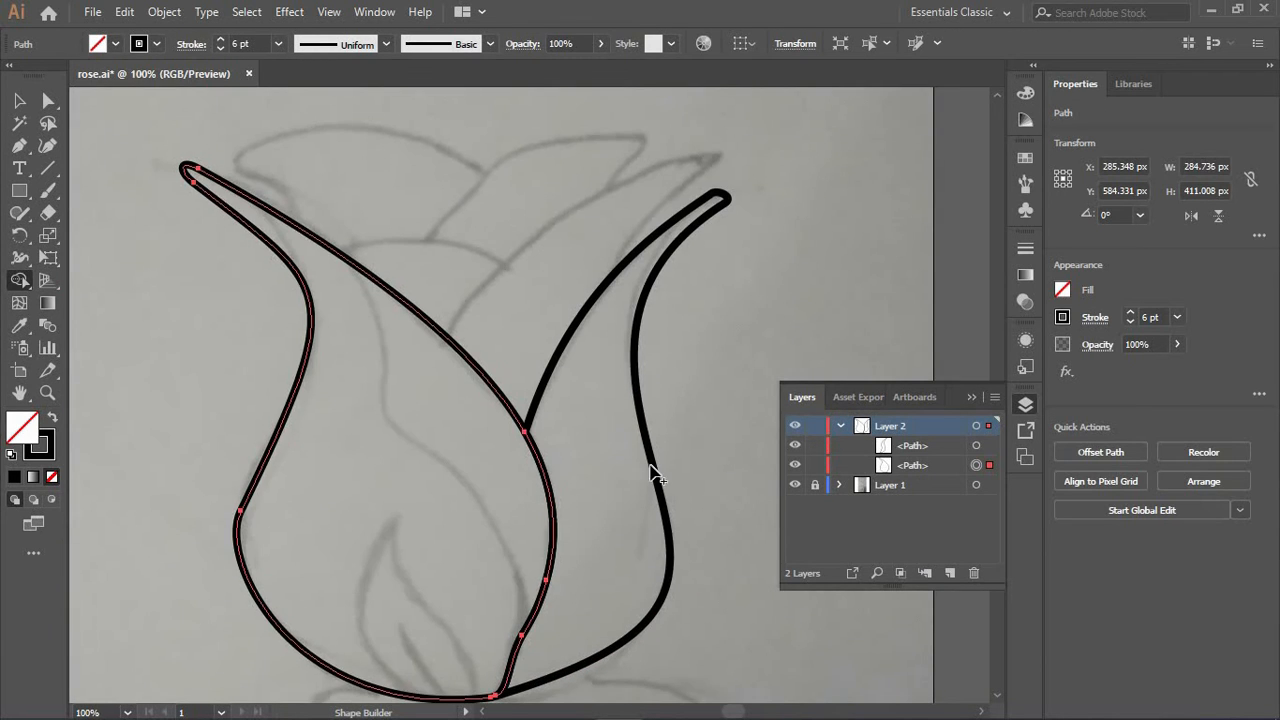
Draw a three-anchor Pen path along the left petal's inner fold, from its upper edge down to the base of its inner edge
left_click(19, 147)
left_click(356, 281, "ctrl")
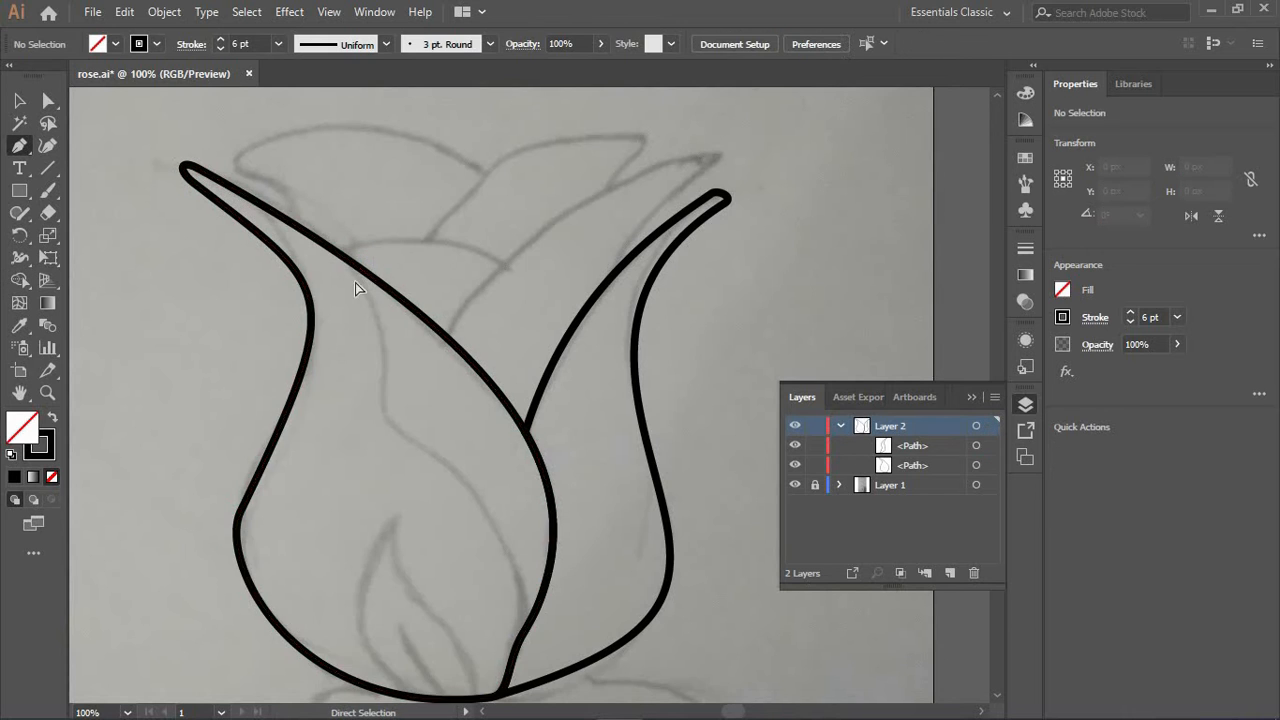
scroll(343, 262, "up", 4)
left_click(374, 272)
scroll(417, 374, "down", 8)
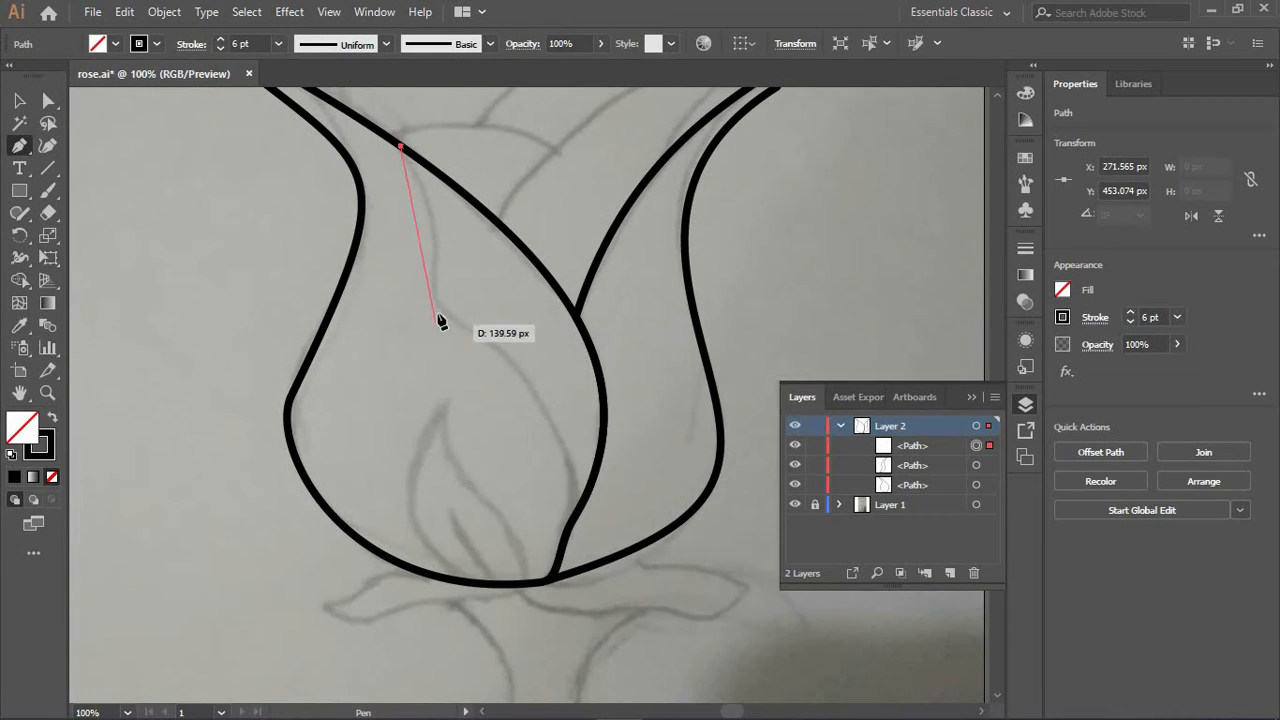
left_click(433, 295)
left_click(571, 521)
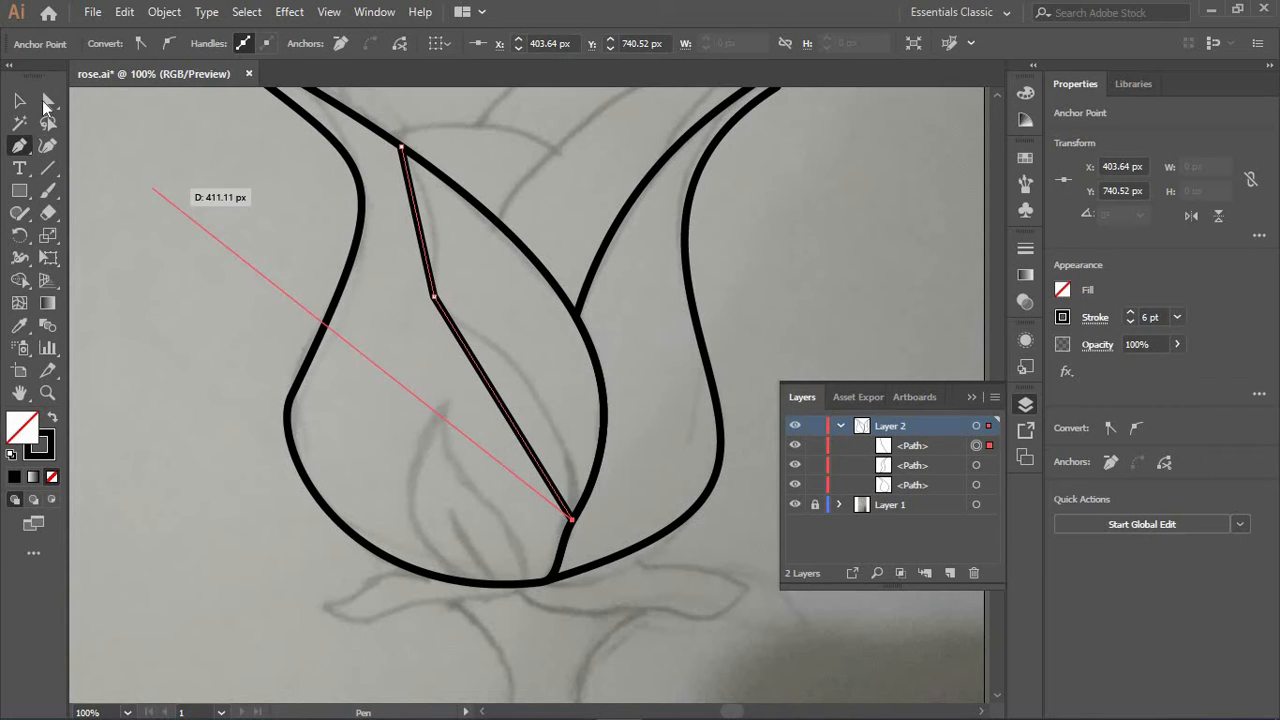
Convert both end anchors of the fold line to smooth and curve its two segments toward the sketch
key("a")
left_click(402, 147)
left_click(169, 43)
left_click_drag(411, 192, 449, 208)
left_click_drag(449, 208, 446, 217)
left_click(572, 520)
left_click(169, 43)
left_click(566, 454)
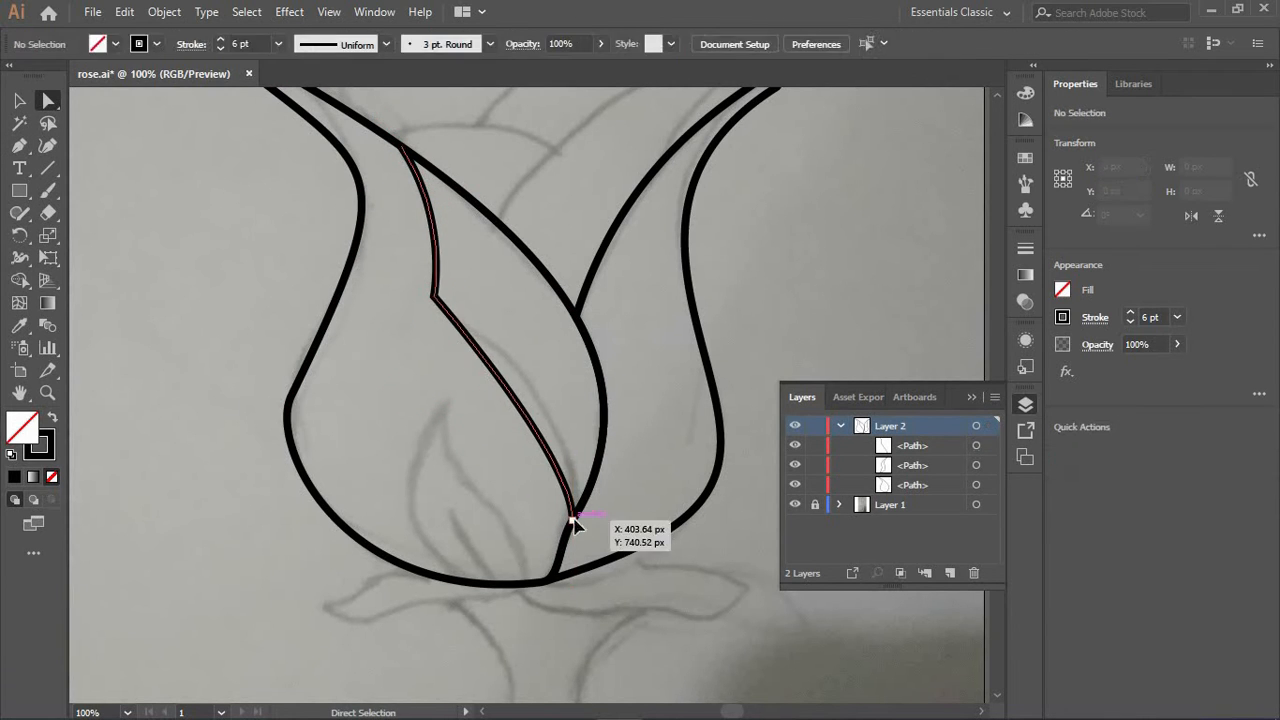
left_click(572, 520)
left_click_drag(572, 453, 593, 400)
Smooth the fold line's middle anchor and refine the handles so the line follows the sketch
left_click(434, 297)
left_click(169, 43)
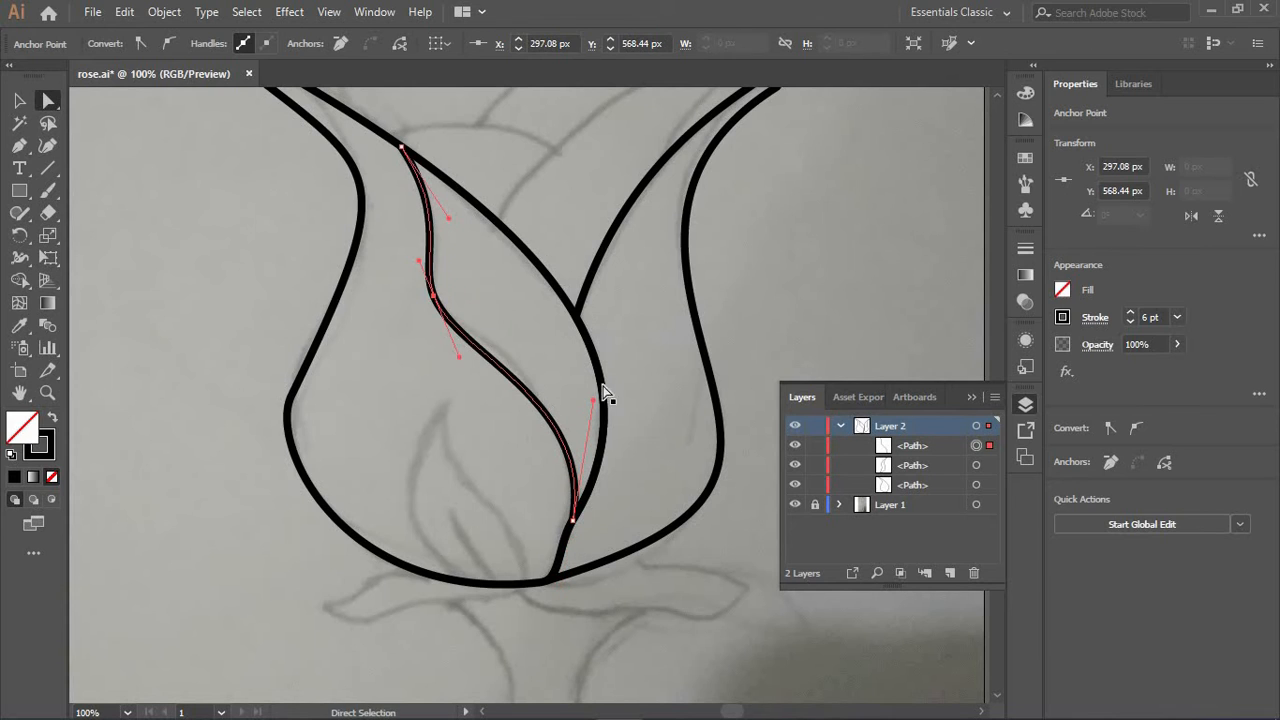
left_click_drag(458, 357, 468, 344)
left_click_drag(593, 401, 584, 386)
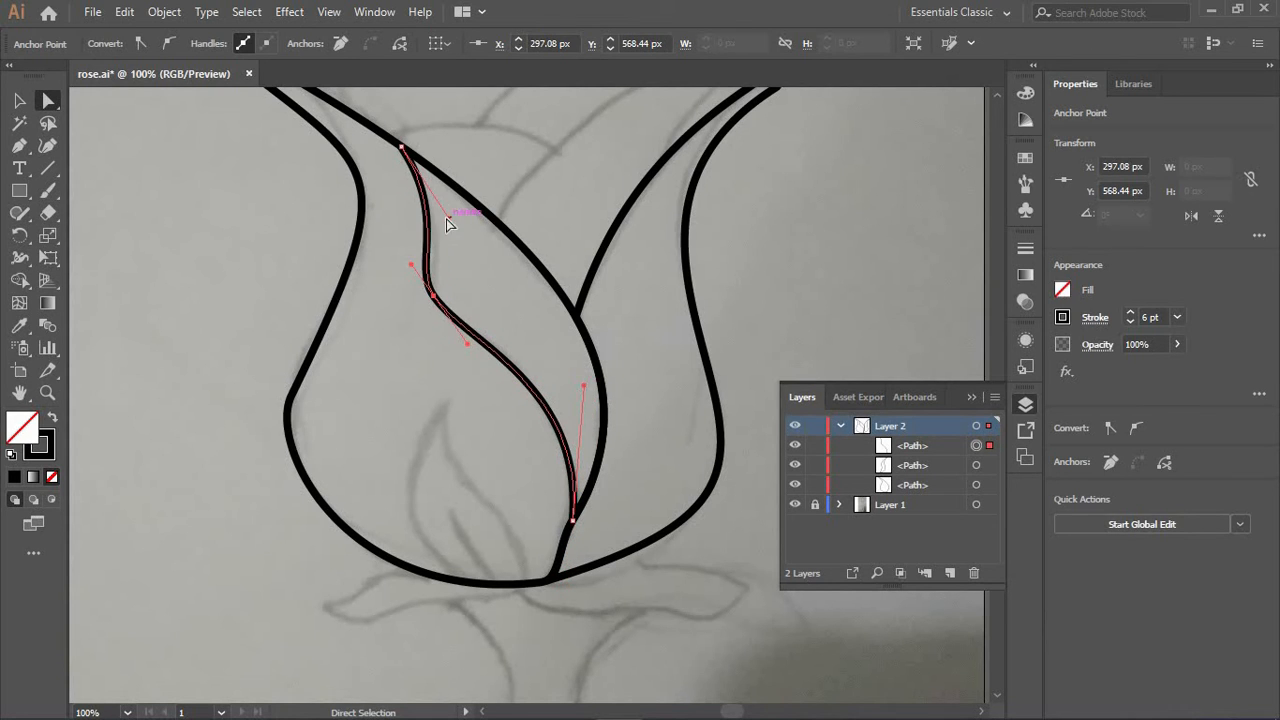
left_click_drag(449, 218, 470, 262)
left_click_drag(470, 262, 463, 261)
Make the folded area a closed shape with the Shape Builder tool and delete the stray tiny path from Layer 2
left_click_drag(458, 135, 411, 309)
left_click(19, 281)
left_click(502, 290)
left_click(976, 447)
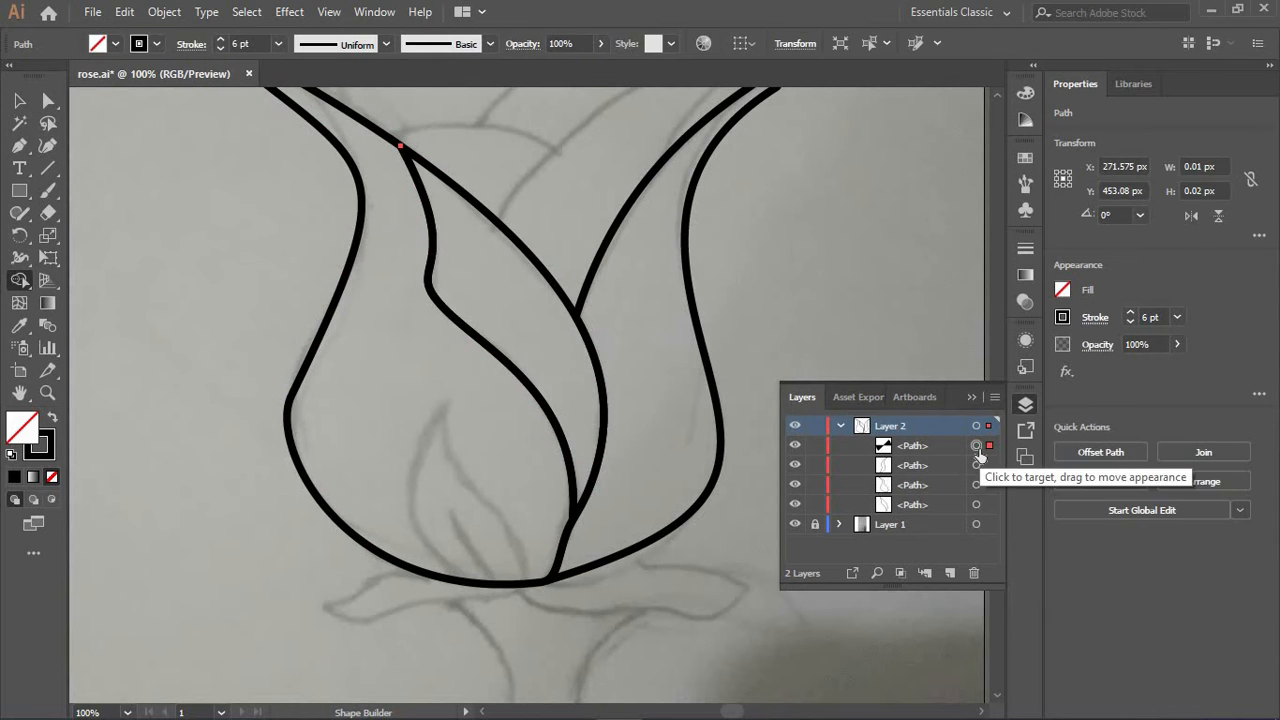
key("Delete")
left_click(976, 484)
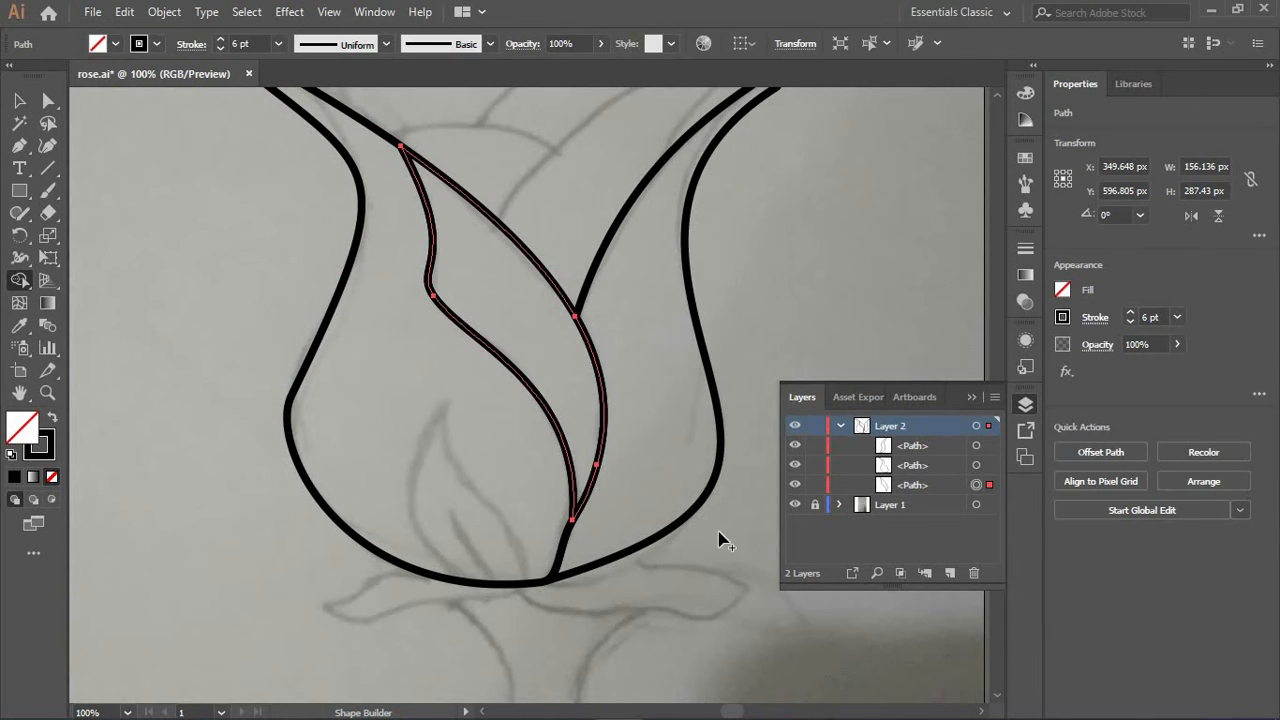
left_click(48, 101)
left_click(19, 101)
scroll(760, 316, "up", 3)
left_click(764, 314)
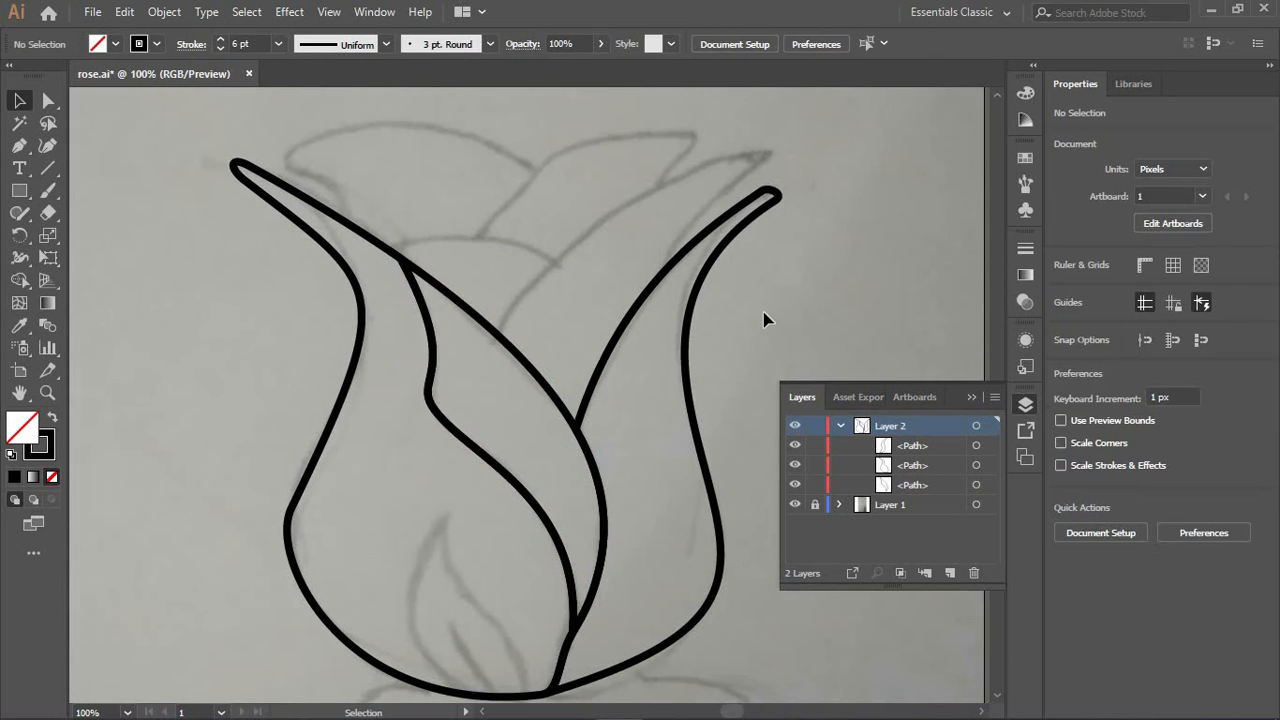
Draw a three-anchor Pen path for the back petal, from the left petal's edge to the sketched tip and back to the right petal
key("p")
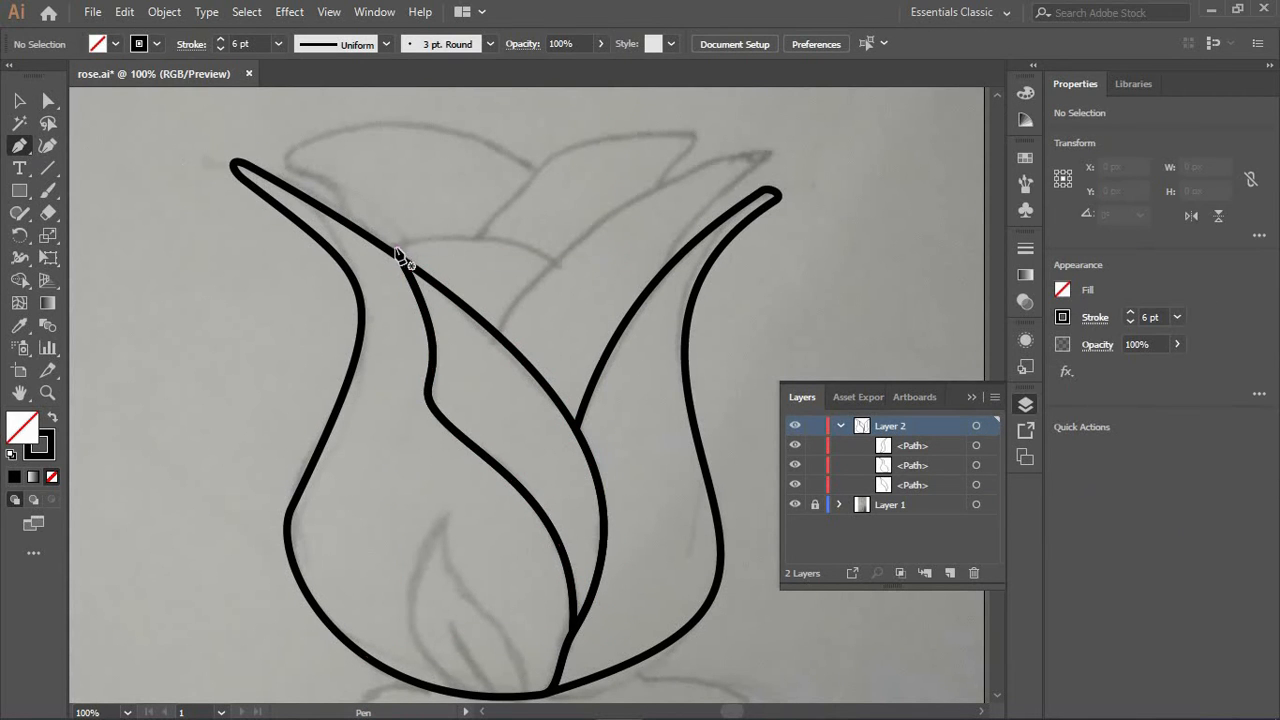
left_click(388, 250)
left_click(497, 333)
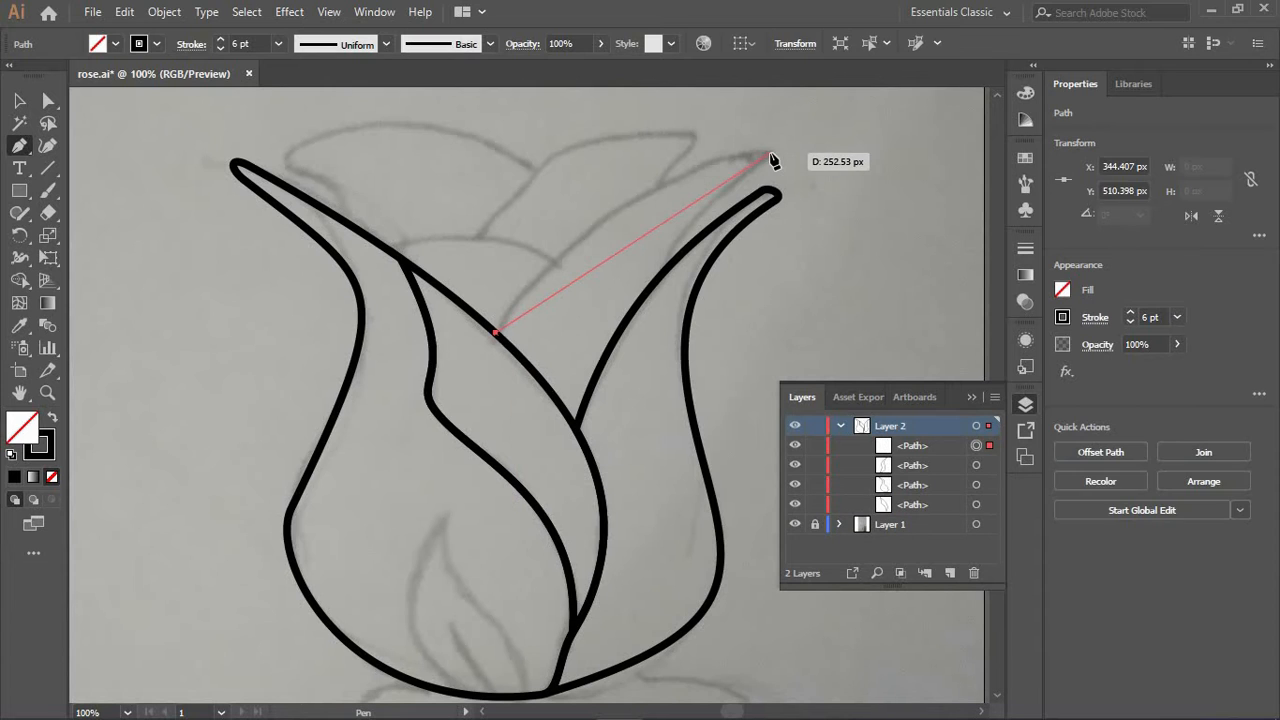
left_click(769, 155)
left_click(664, 268)
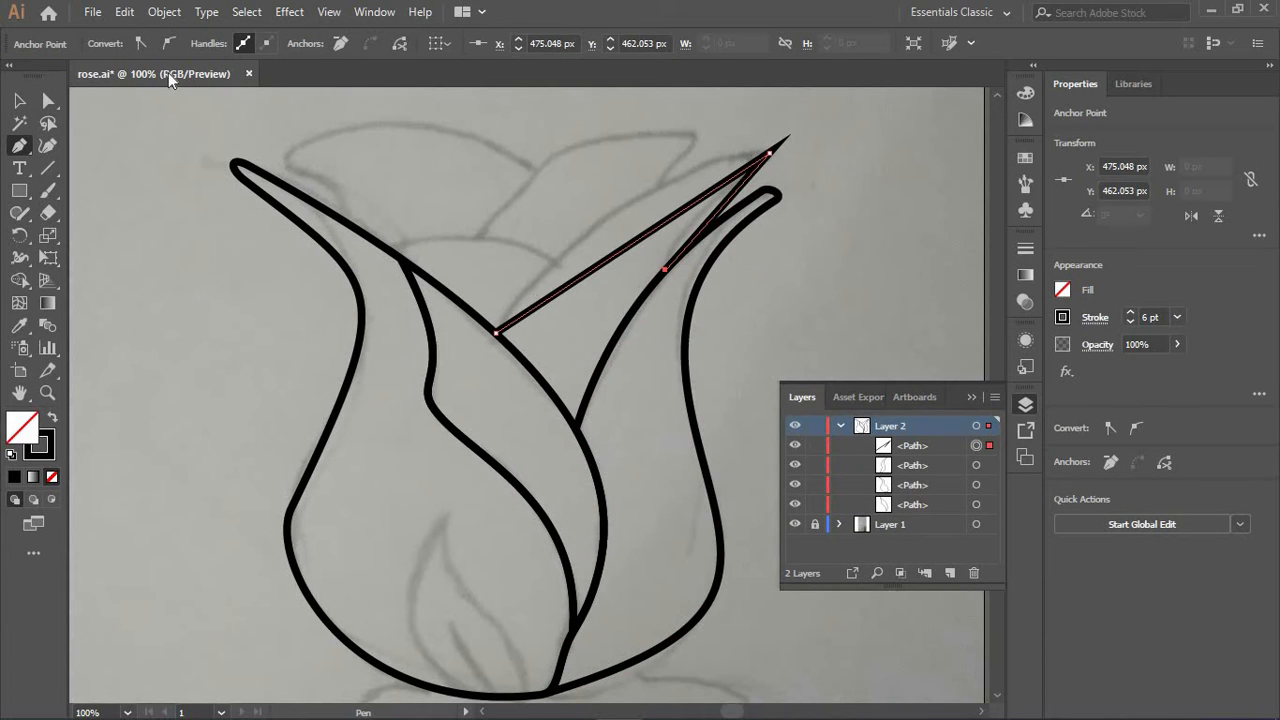
Convert the back petal's two end anchors to smooth and bend its long upper edge along the sketch
key("a")
left_click(497, 333)
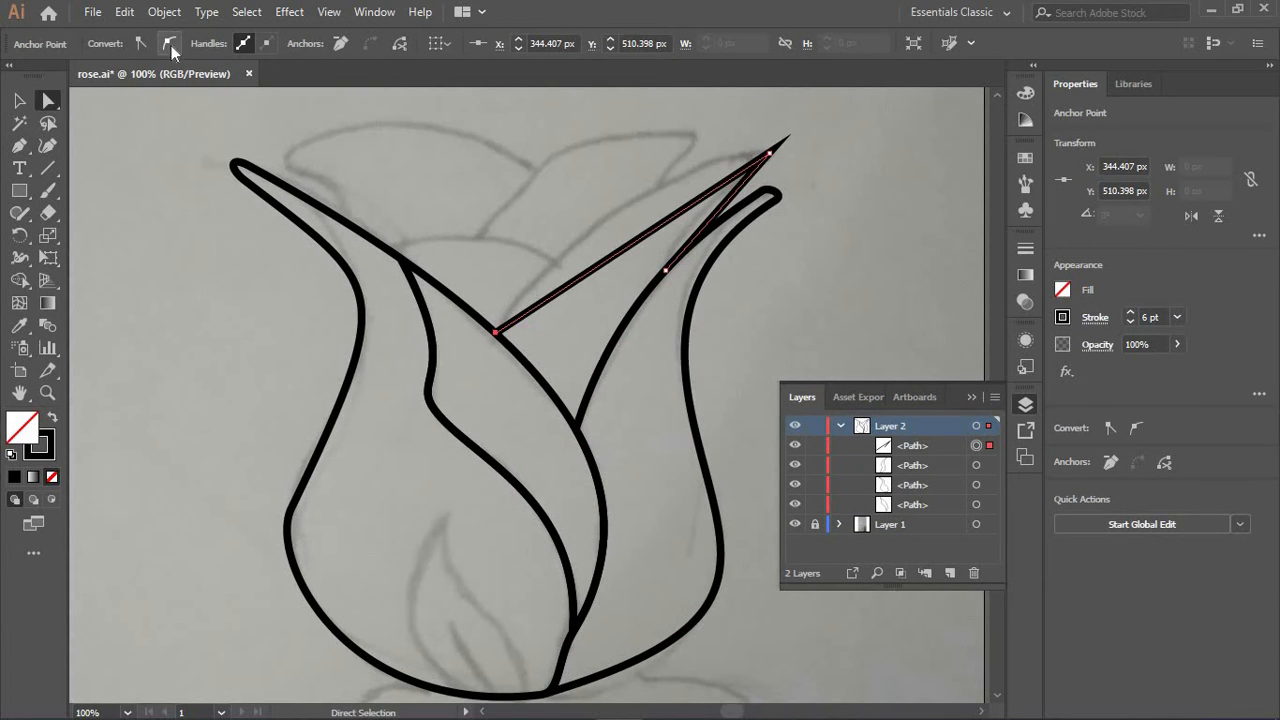
left_click(170, 44)
left_click_drag(497, 253, 546, 202)
left_click(664, 268)
left_click(170, 44)
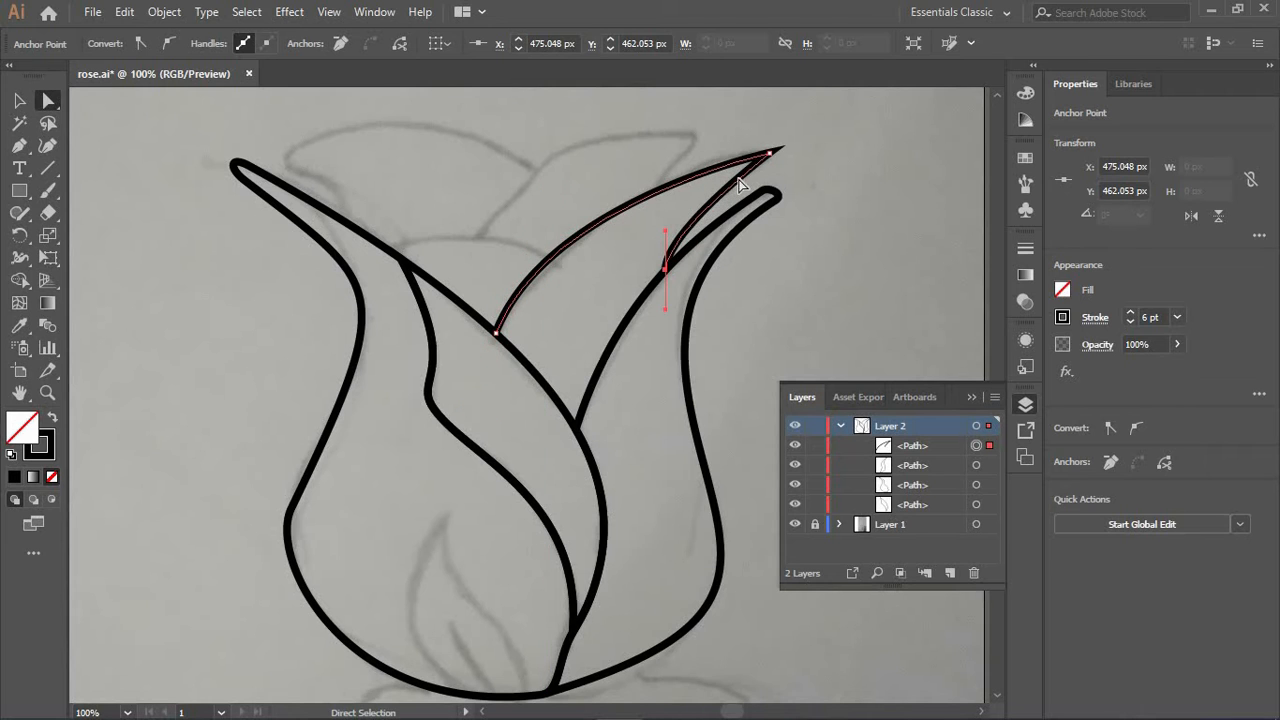
Smooth the back petal's tip anchor and shorten its handles into a small rounded tip
left_click(769, 154)
left_click(170, 44)
scroll(785, 330, "up", 3)
left_click_drag(785, 324, 773, 296)
left_click_drag(756, 207, 764, 274)
left_click(806, 278)
scroll(806, 278, "down", 3)
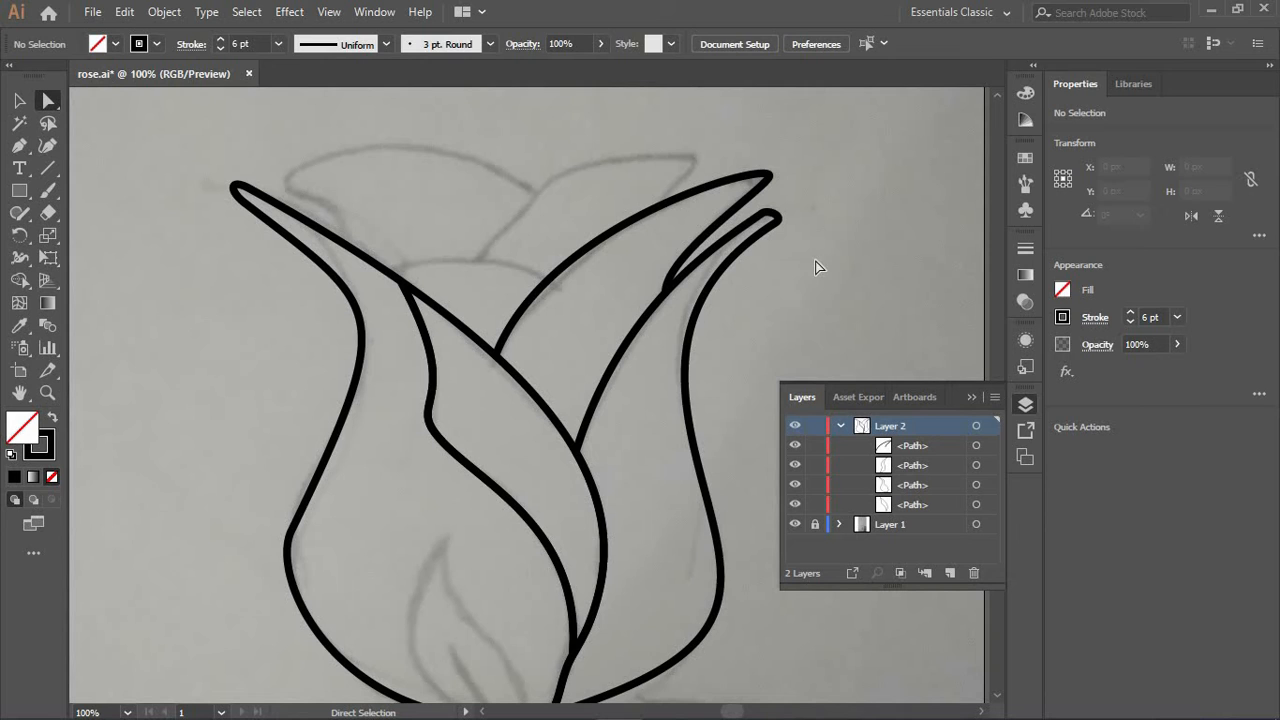
Try to remove the right petal's lower tip anchor and reshape the outer edge from the remaining tip anchor
left_click(776, 221)
key("Delete")
key("ctrl+z")
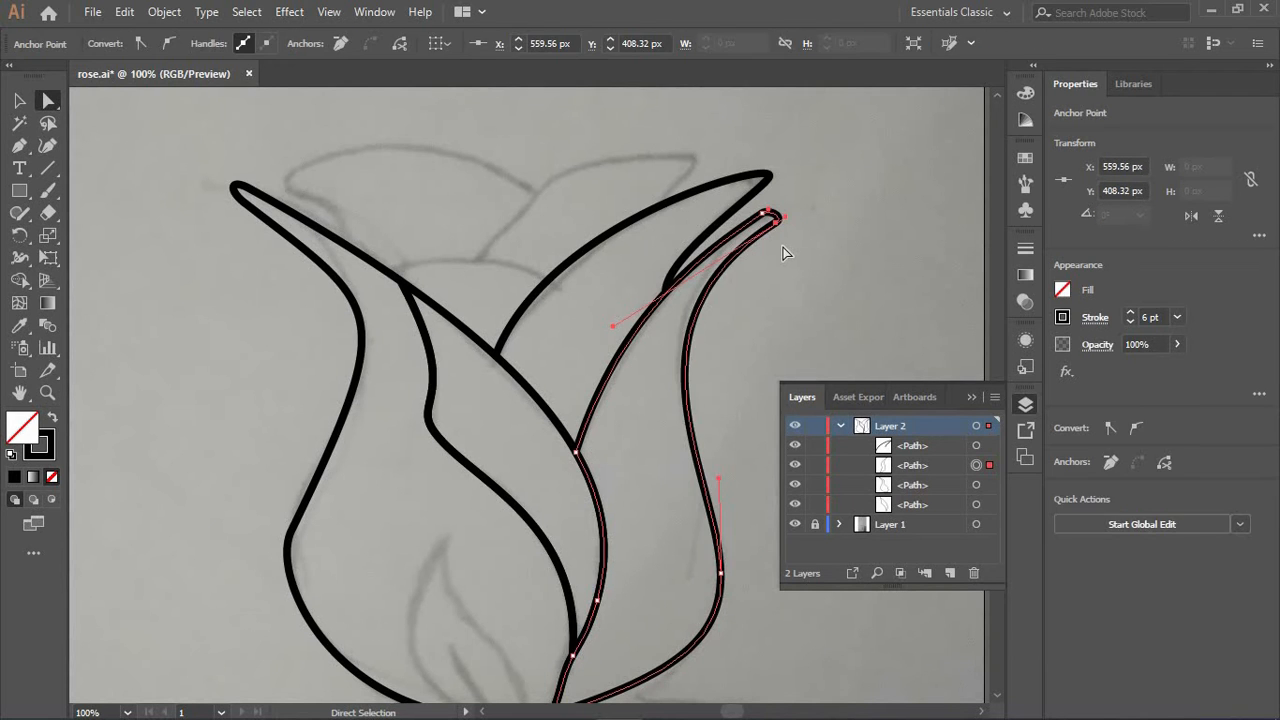
left_click(784, 230)
left_click(776, 221)
left_click(338, 42)
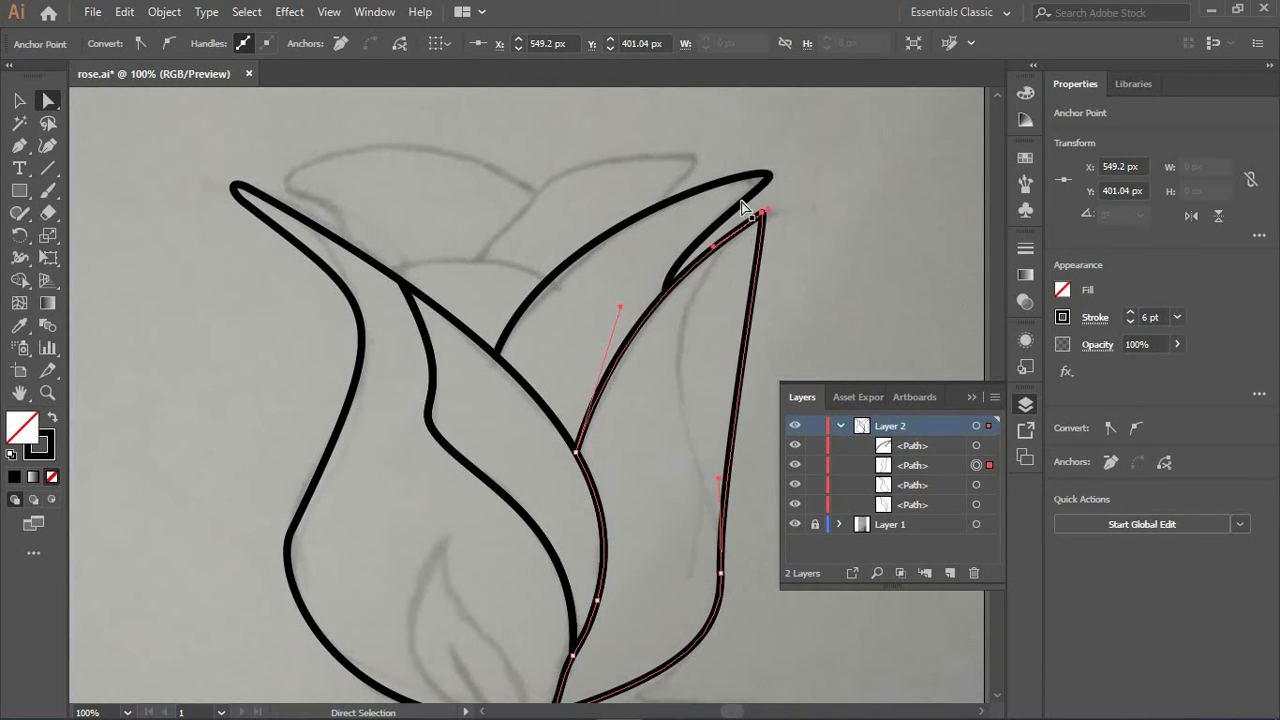
left_click_drag(762, 228, 624, 326)
left_click(803, 288)
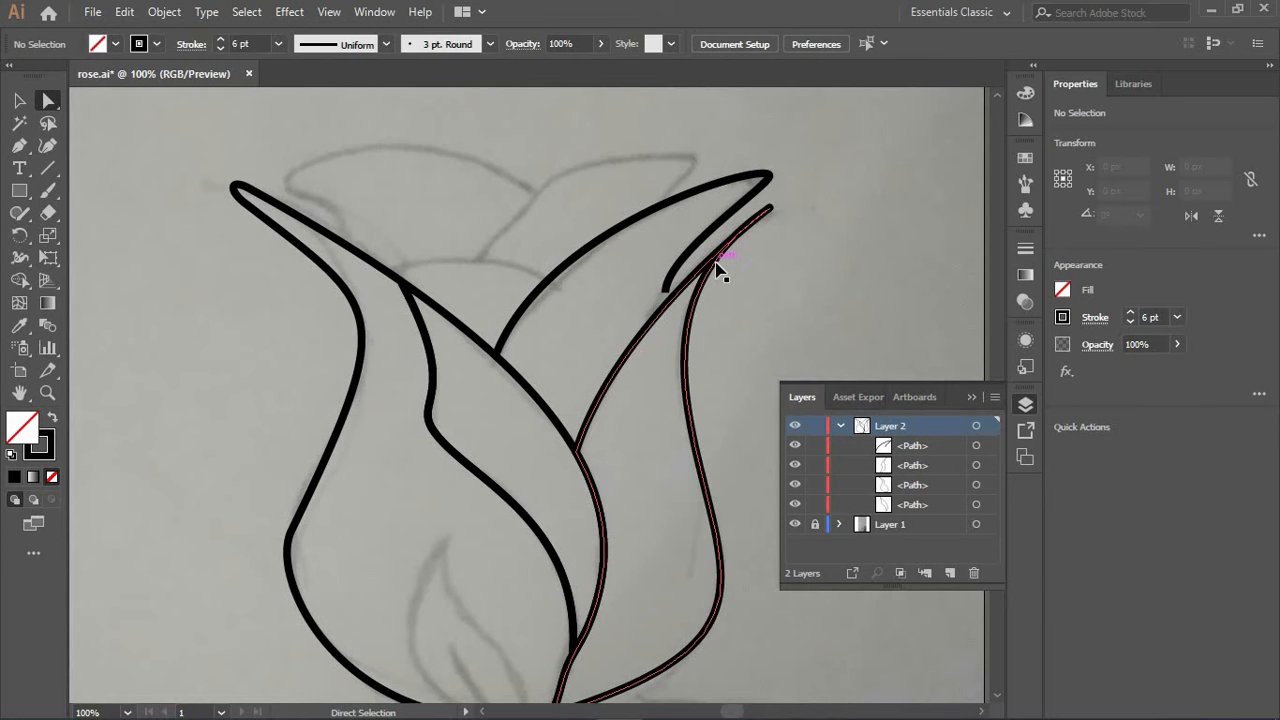
key("ctrl+z")
key("ctrl+z")
Try to shift the right petal's lower tip anchor inward, and undo the moves
left_click_drag(774, 220, 769, 225)
left_click(774, 261)
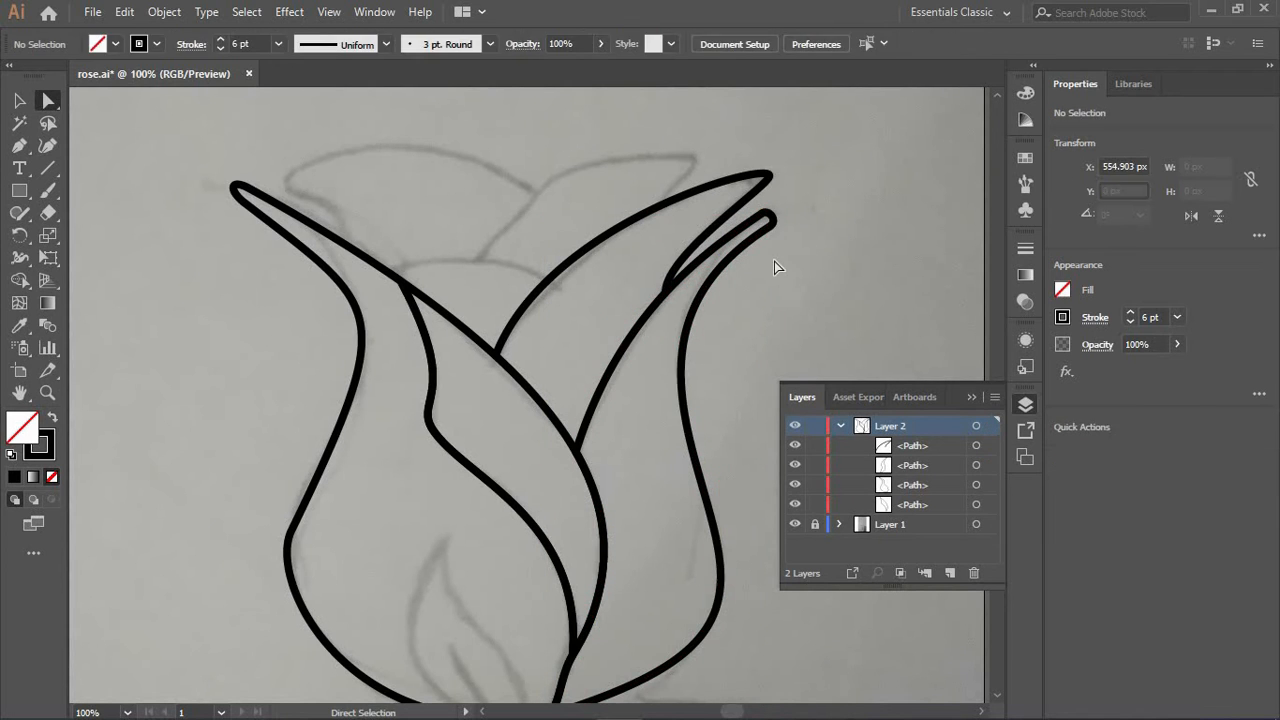
left_click(775, 219)
left_click(771, 295)
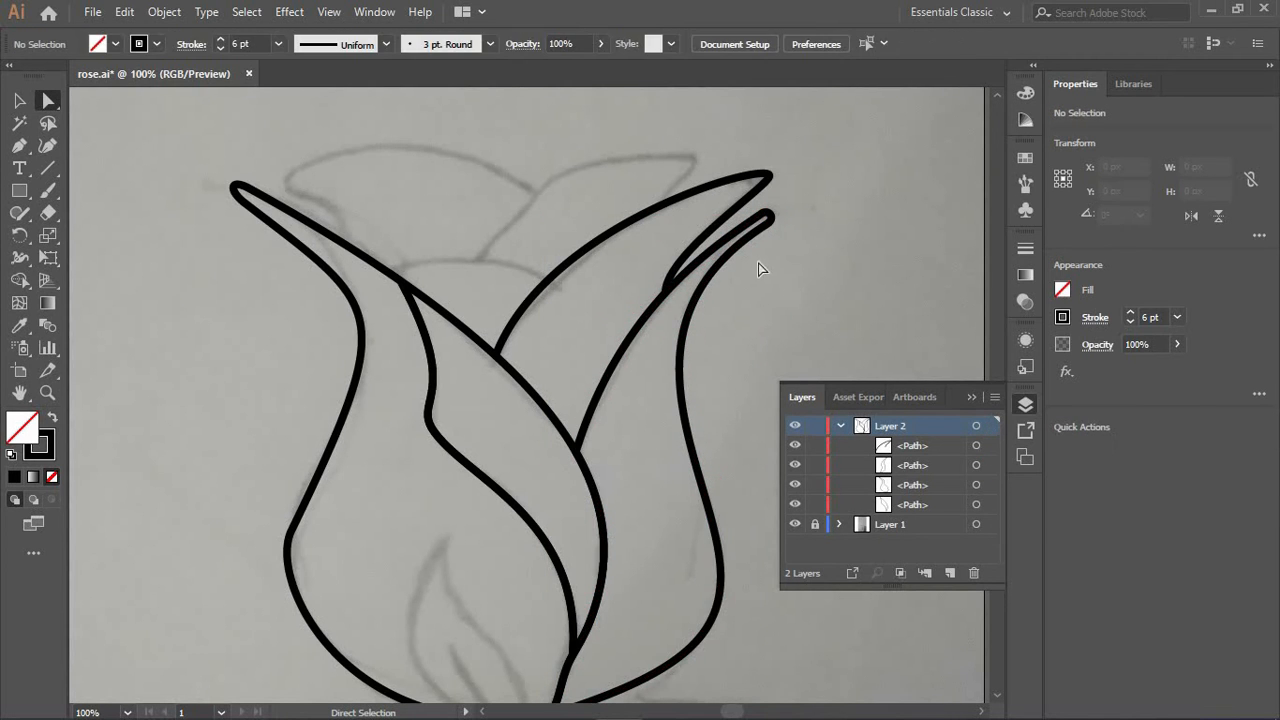
key("ctrl+z")
key("ctrl+z")
key("ctrl+z")
key("ctrl+z")
Move the right petal's lower tip anchor inward to X 549.9 px, Y 413.36 px
left_click_drag(772, 221, 768, 225)
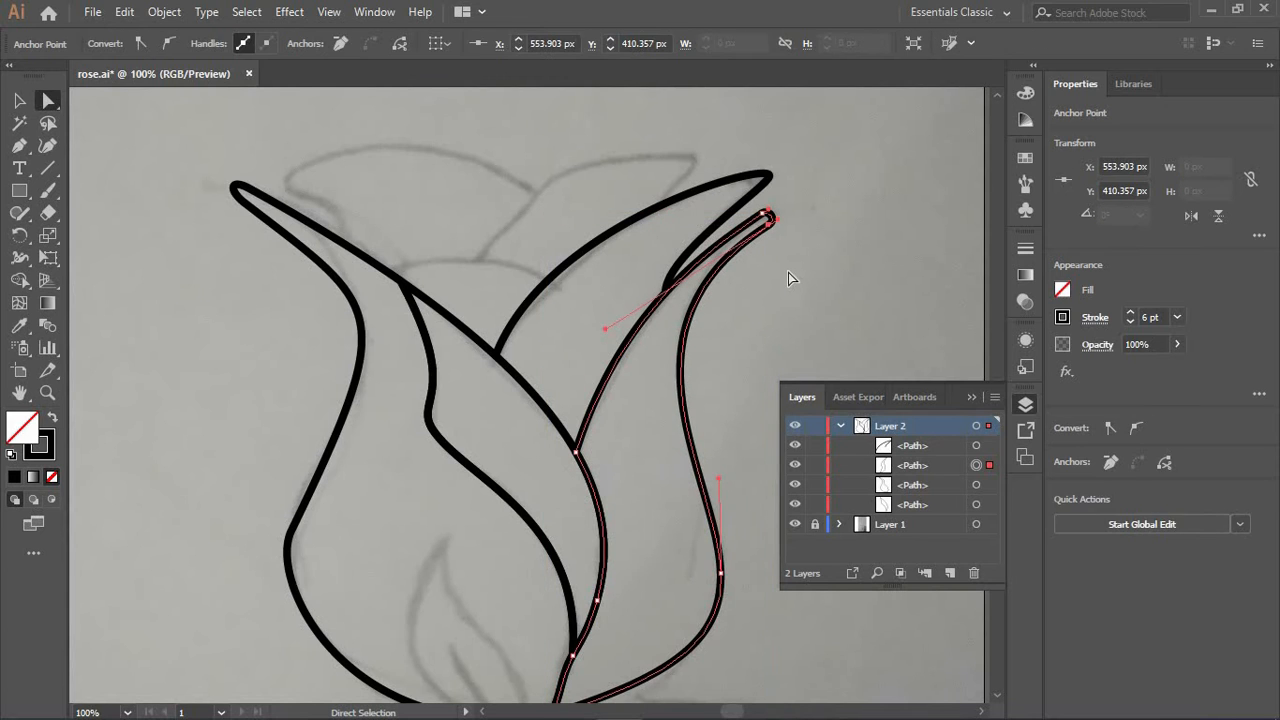
left_click(787, 270)
left_click_drag(258, 167, 250, 214)
left_click_drag(727, 210, 796, 251)
left_click(772, 223)
key("Left")
key("Left")
key("Left")
key("Down")
key("Down")
key("Down")
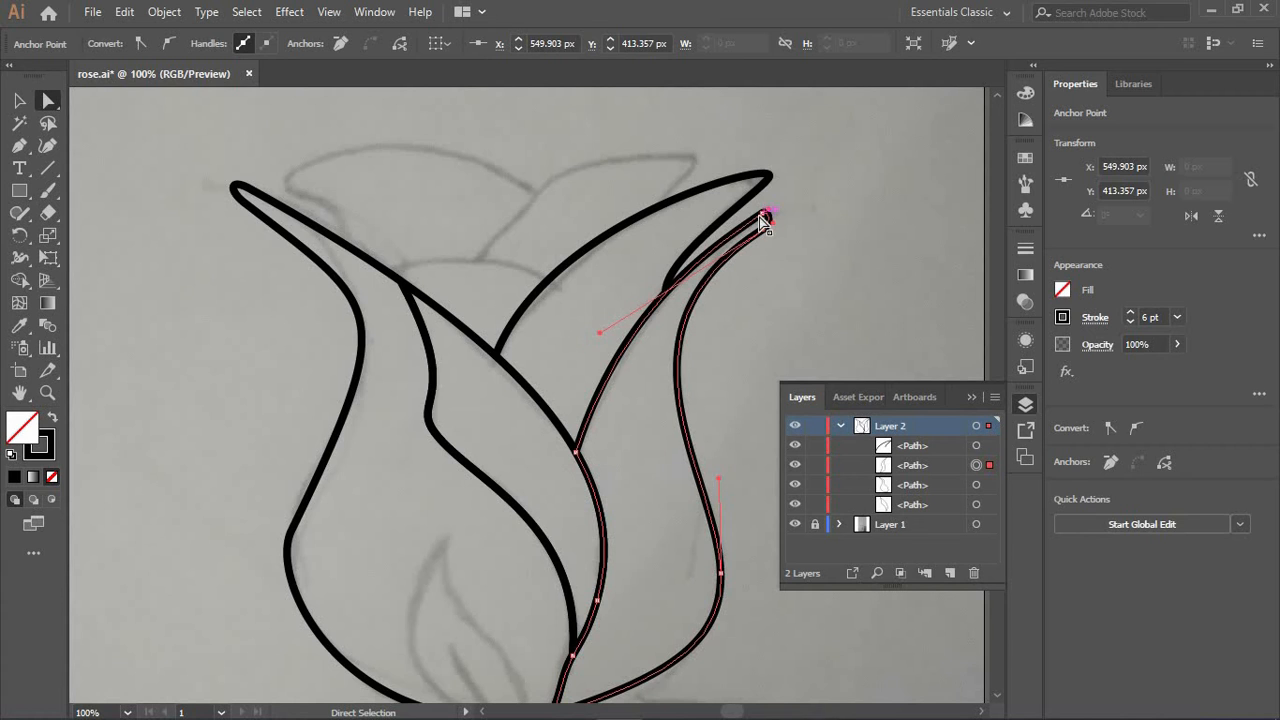
Nudge the right petal's upper tip anchor about 4 px left and 4 px down
left_click(761, 214)
key("Left")
key("Left")
key("Left")
key("Left")
key("Down")
key("Down")
key("Down")
key("Down")
Move the back petal's tip anchor slightly inward and down, away from the sketched point
left_click_drag(768, 214, 759, 183)
left_click(741, 288)
left_click(588, 258)
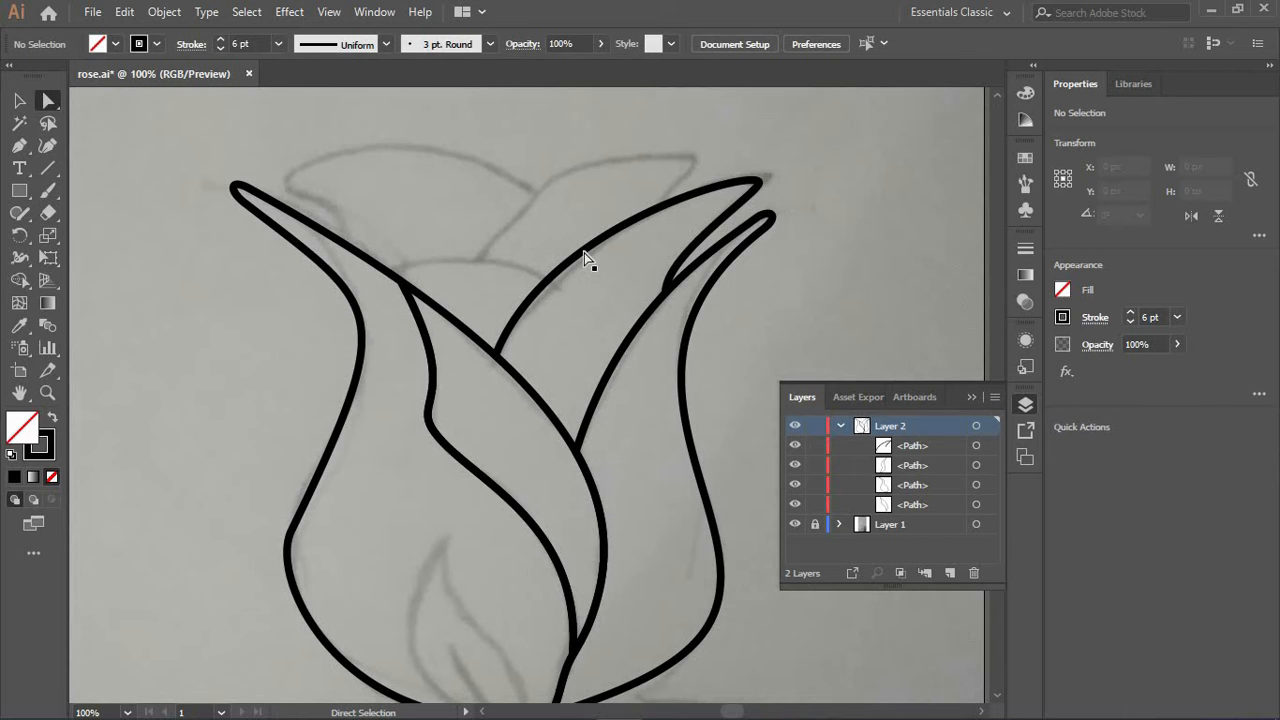
Nudge the right-hand back petal's lower anchors onto the neighbouring outlines and build its closed shape with Shape Builder
left_click_drag(718, 433, 722, 440)
left_click(24, 284)
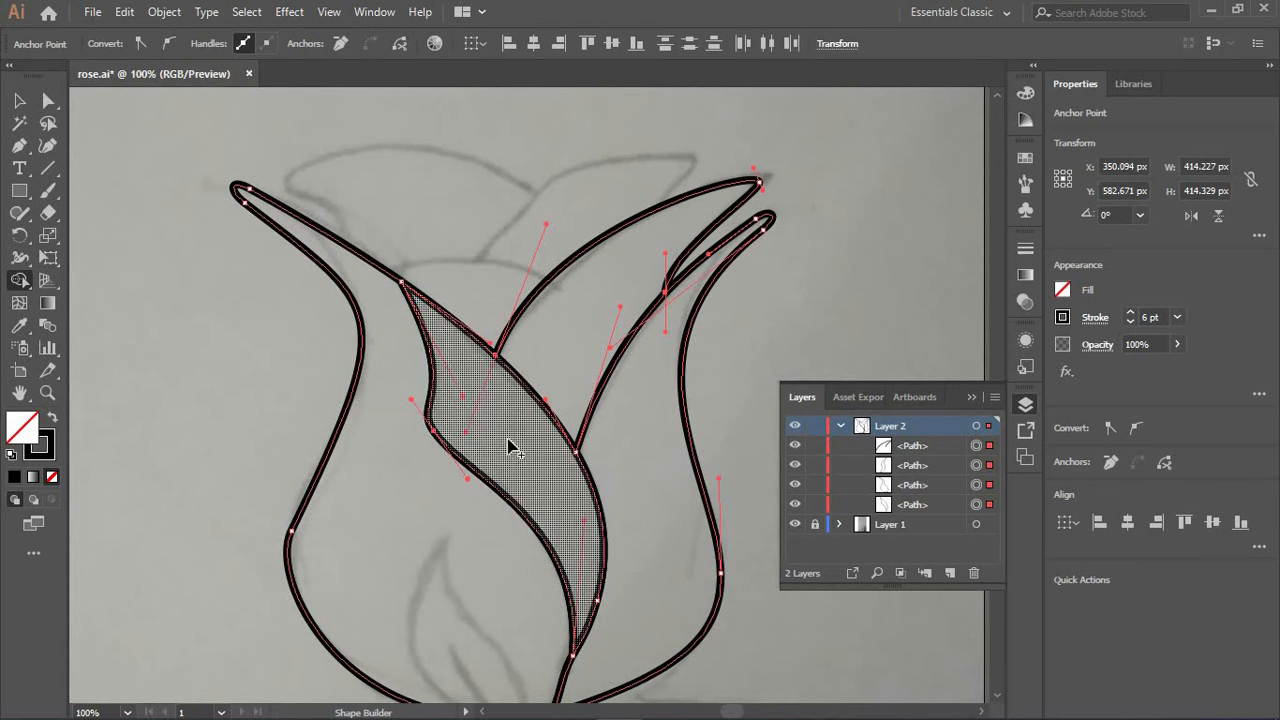
left_click(495, 355, "ctrl")
left_click(664, 296, "ctrl")
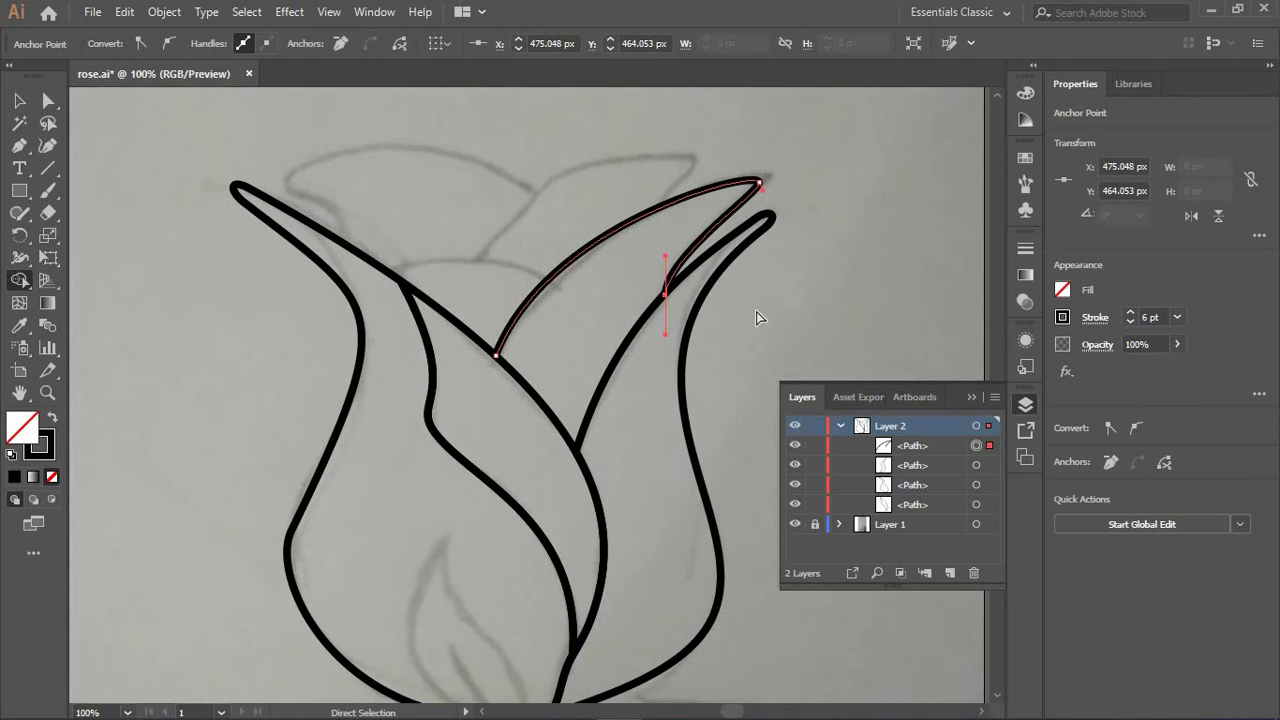
left_click_drag(476, 298, 607, 373)
left_click(566, 360)
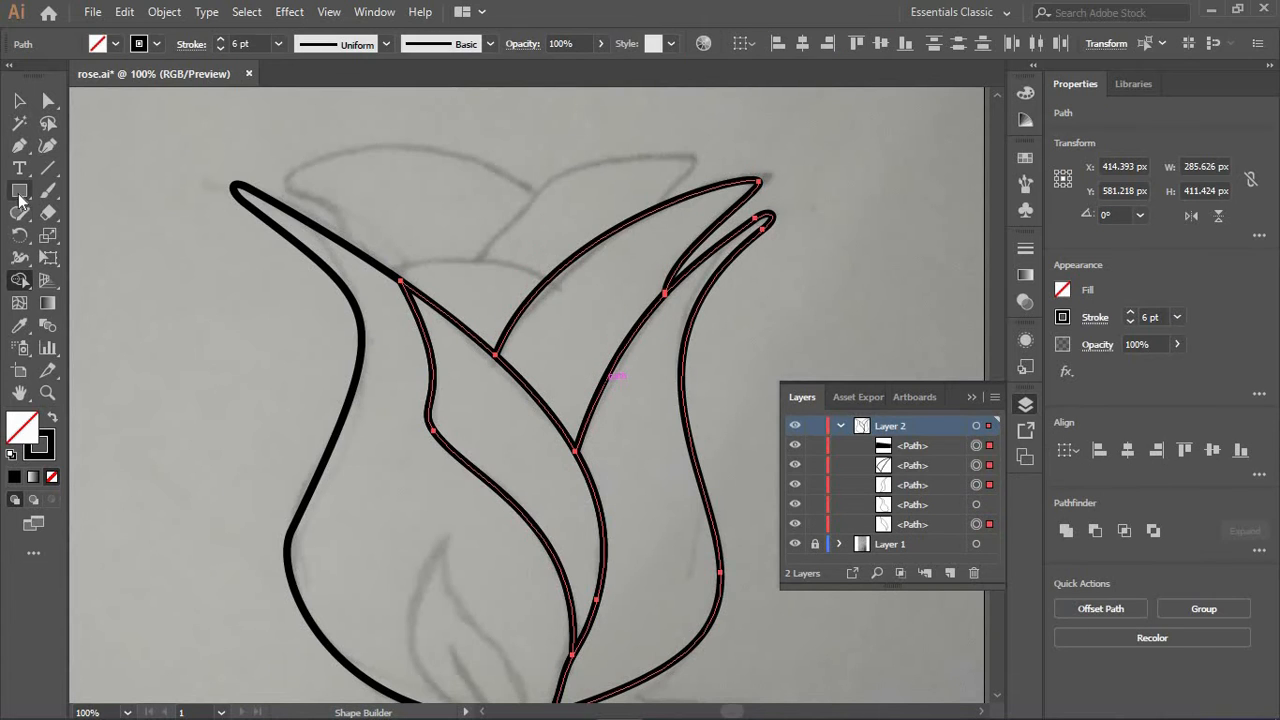
Draw an ellipse of about 173 by 138 px and align its upper edge with the sketched central inner petal
left_click_drag(19, 190, 100, 232)
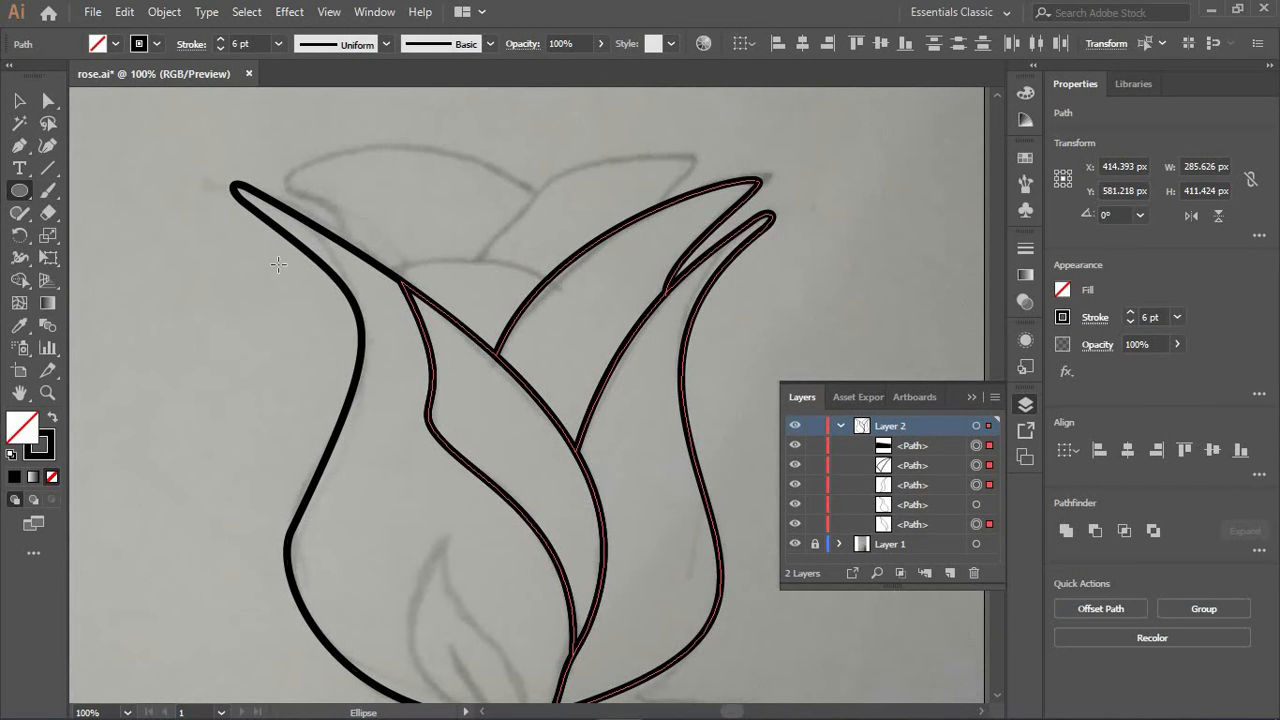
left_click_drag(470, 261, 377, 168)
key("v")
left_click_drag(469, 285, 466, 354)
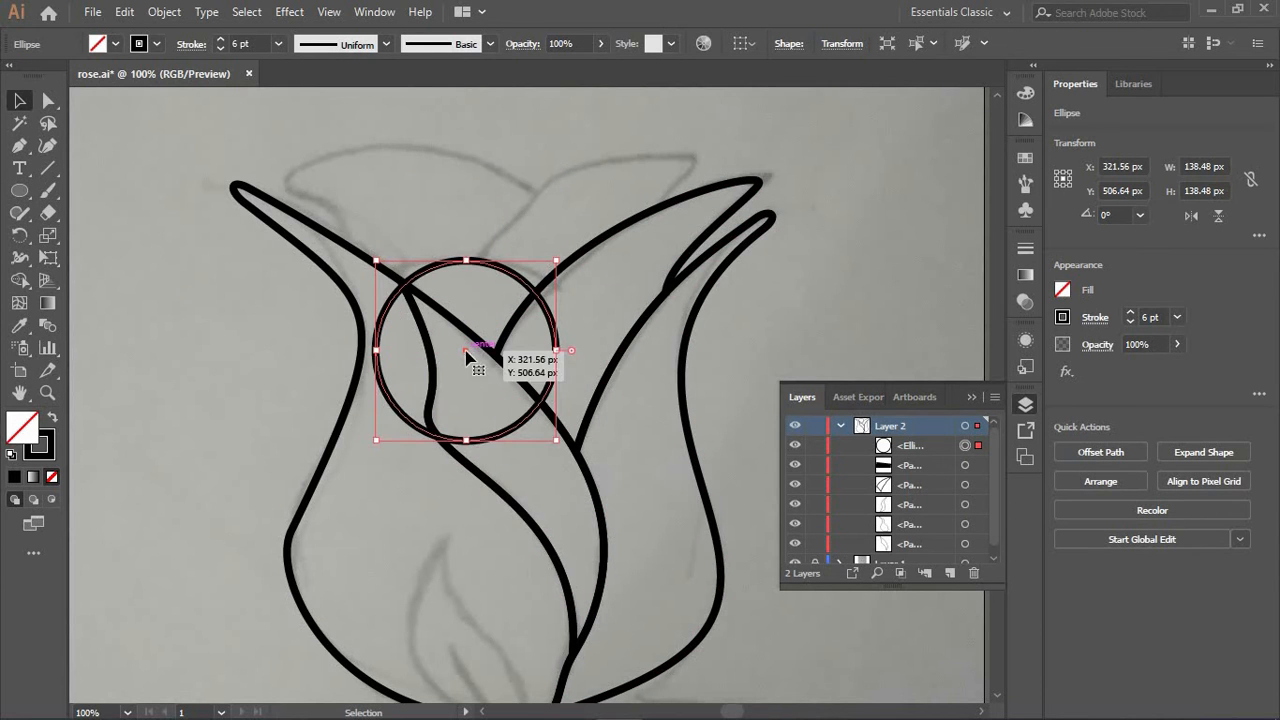
left_click_drag(557, 352, 578, 350)
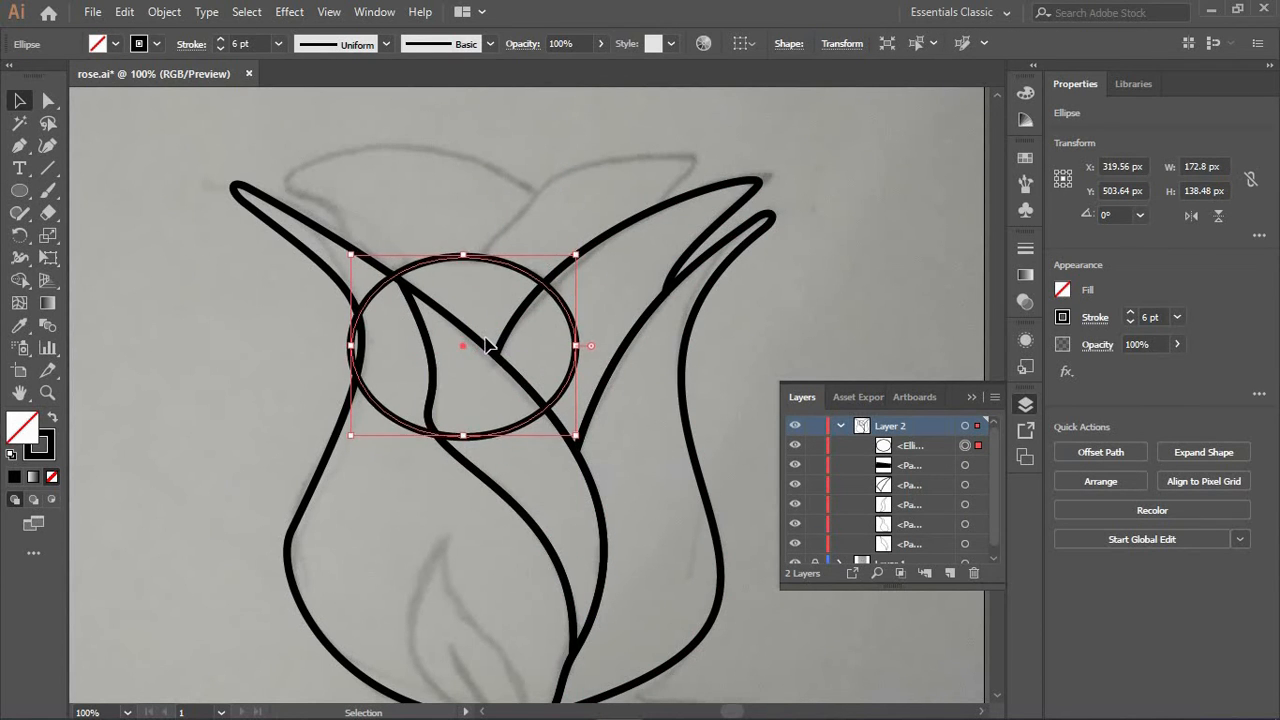
Select the ellipse with the petals and build the central inner petal's closed shape with Shape Builder
left_click_drag(334, 194, 682, 563)
left_click(19, 280)
left_click(474, 304)
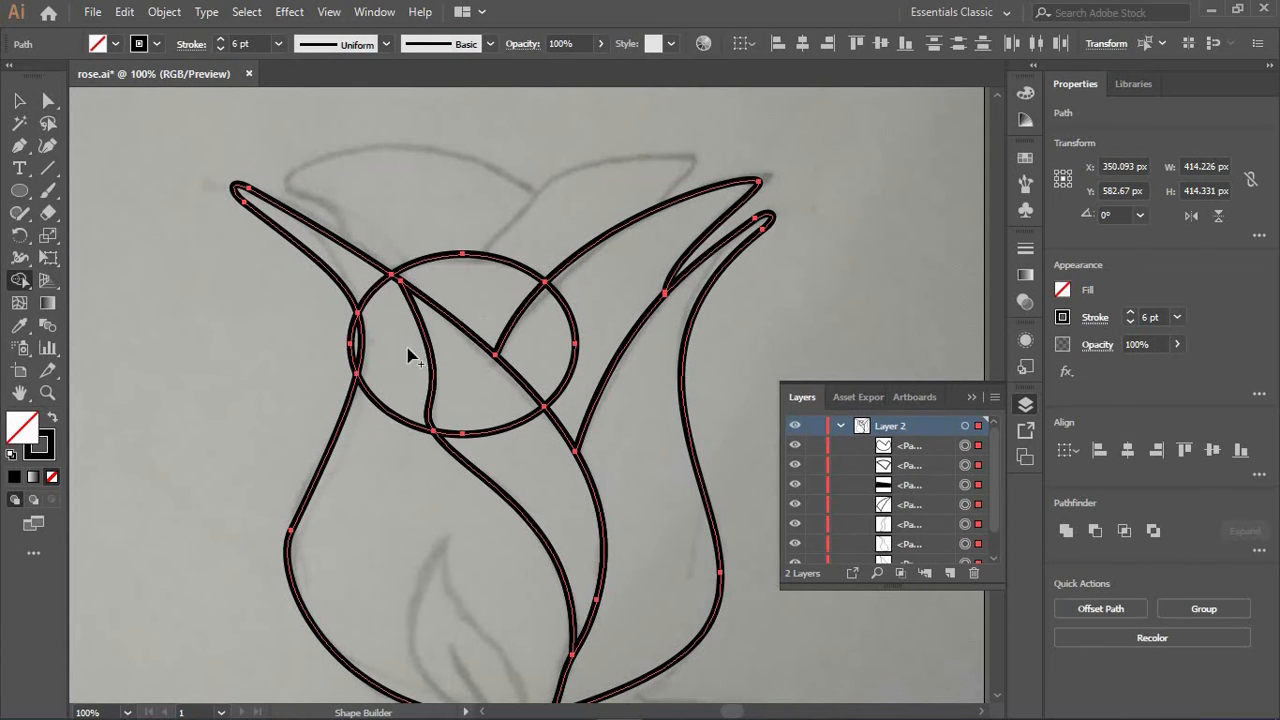
Delete the leftover ellipse outline and the stray path, keeping the closed central inner petal
left_click(47, 101)
left_click(357, 374)
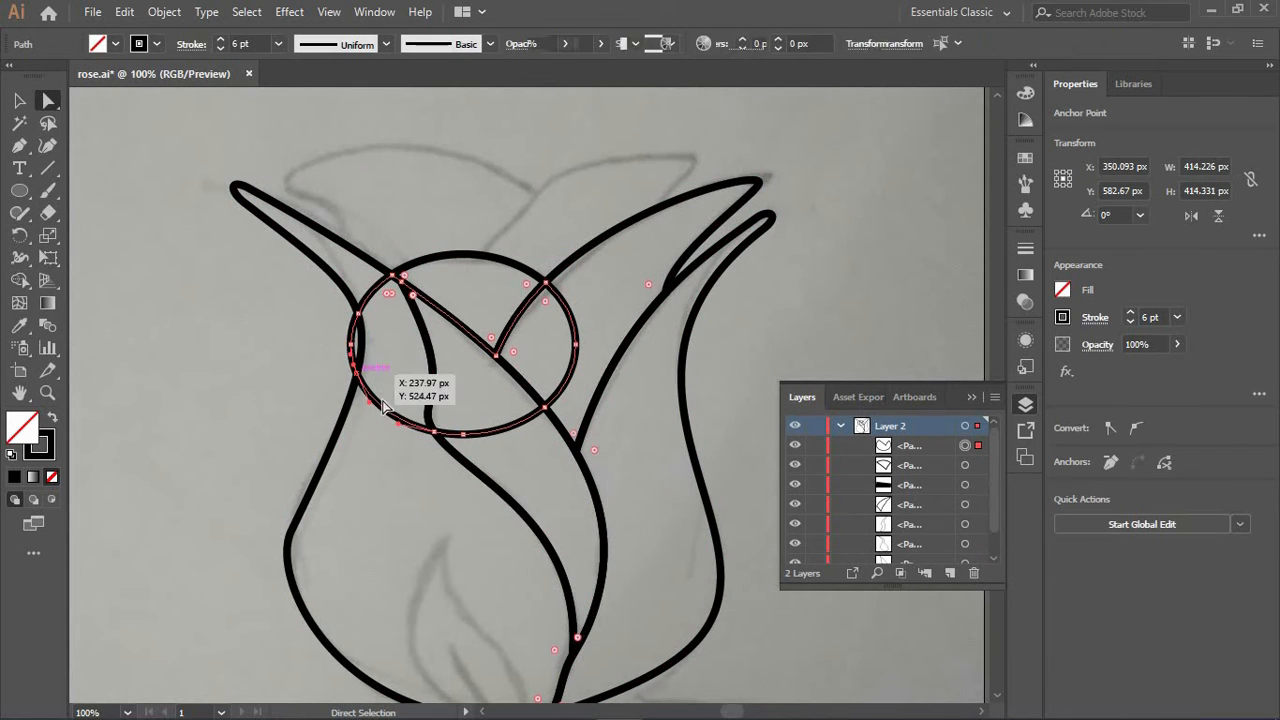
key("Delete")
key("Delete")
left_click(965, 465)
key("Delete")
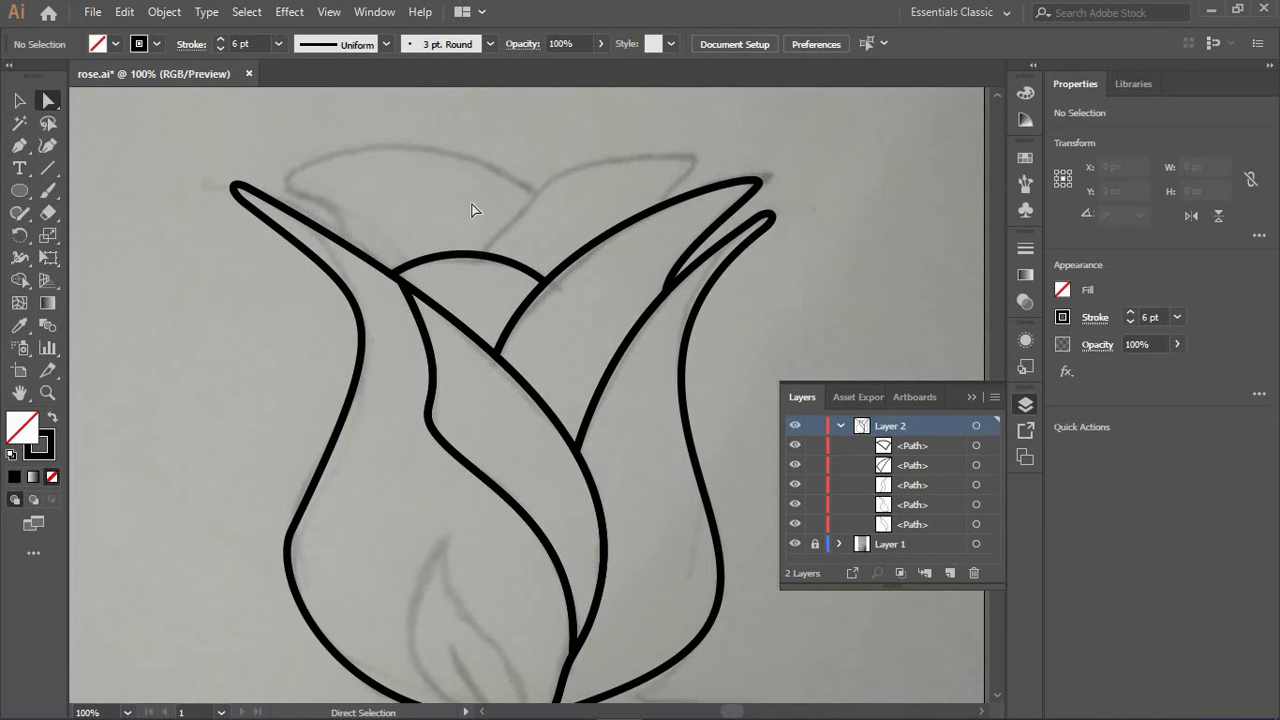
left_click(19, 145)
left_click(340, 242)
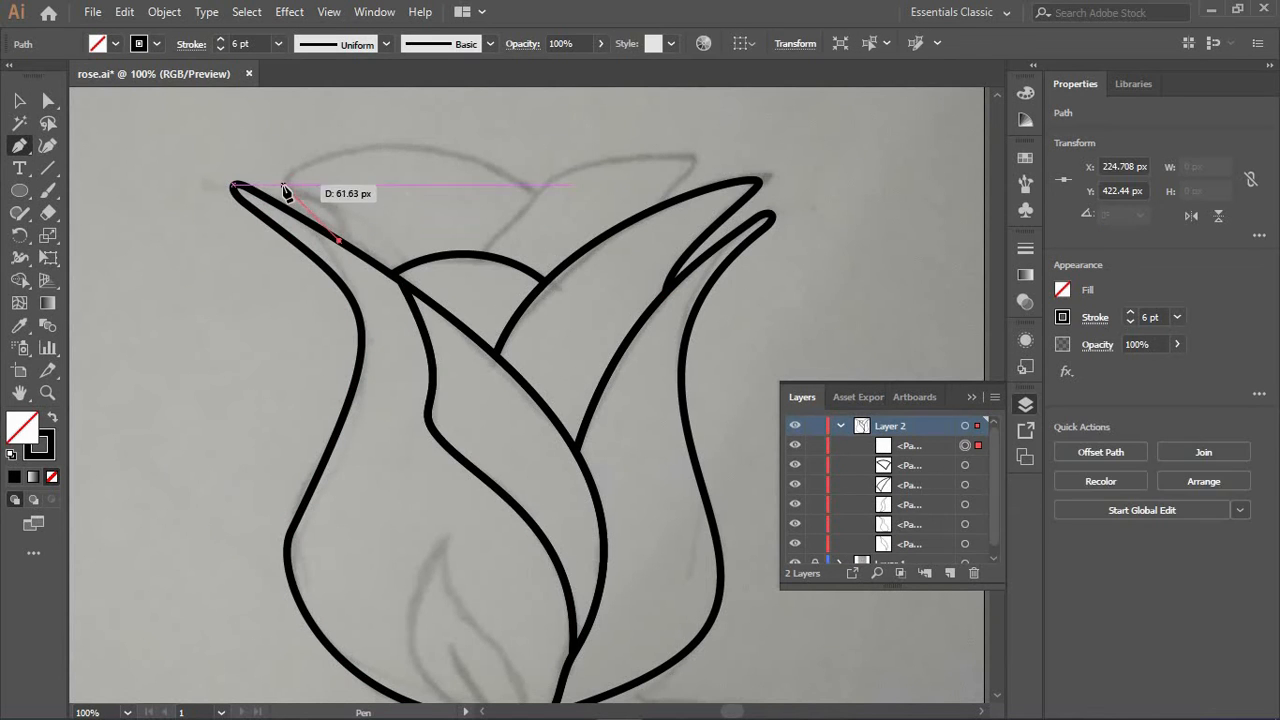
left_click(282, 185)
key("ctrl+z")
key("ctrl+z")
Draw a three-anchor open path for the right rear petal, from the inner petal's upper edge over the sketched tip to the petal in front
left_click(481, 254)
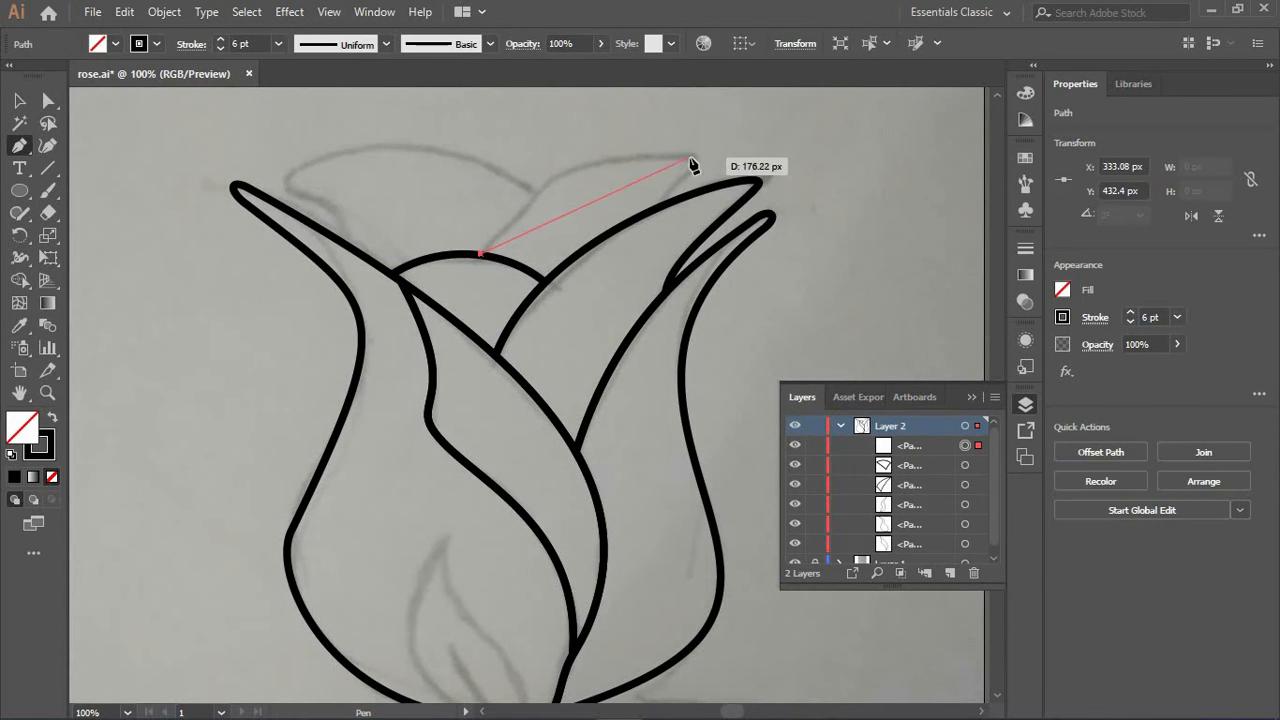
left_click(693, 157)
left_click(659, 206)
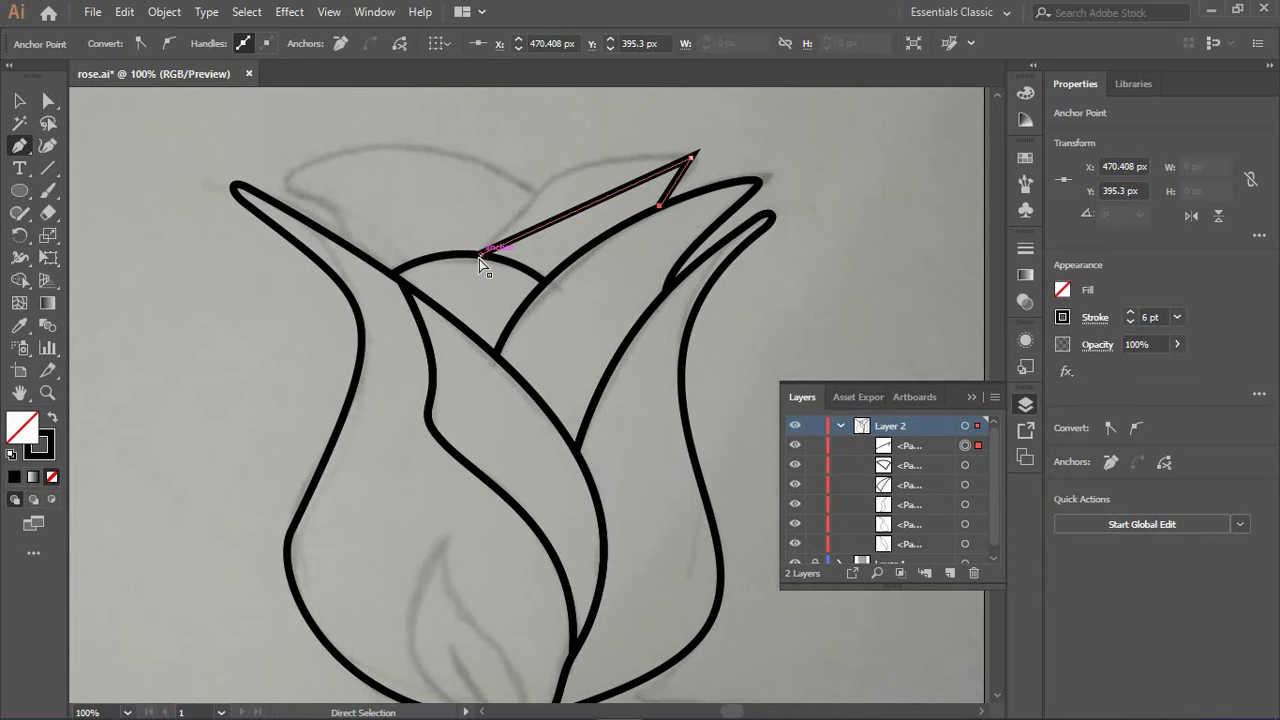
Convert the right rear petal's anchors to smooth and adjust the tip and handles so the curve follows the sketch
left_click(170, 46)
left_click_drag(481, 196, 543, 142)
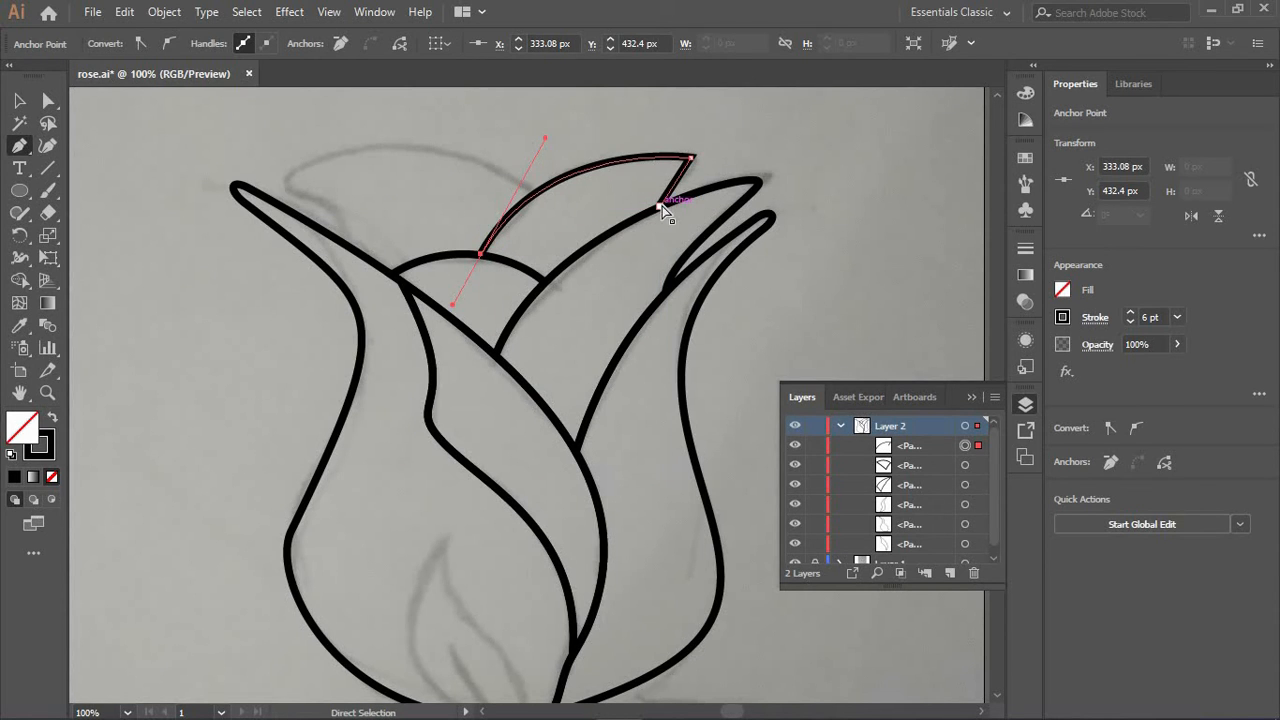
left_click(660, 206, "ctrl")
left_click(170, 45)
left_click_drag(692, 161, 692, 164)
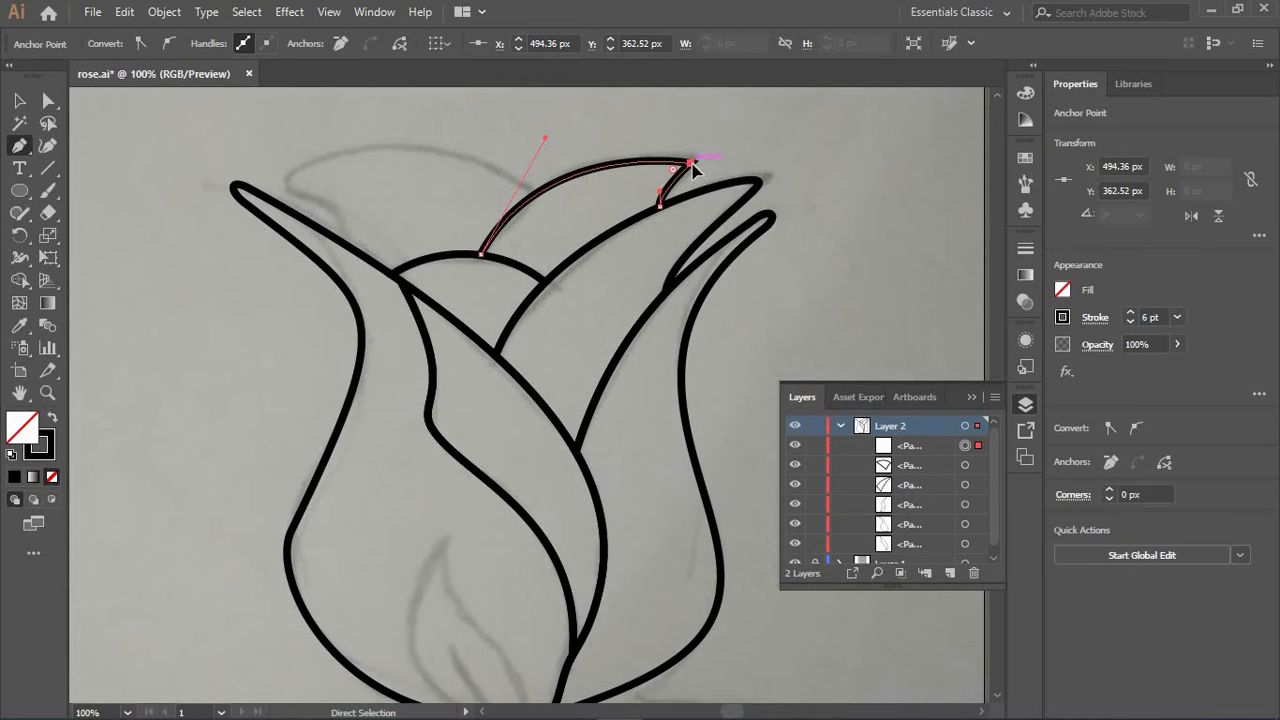
left_click(169, 46)
left_click(672, 109, "ctrl")
left_click_drag(674, 108, 674, 152)
left_click(773, 157, "ctrl")
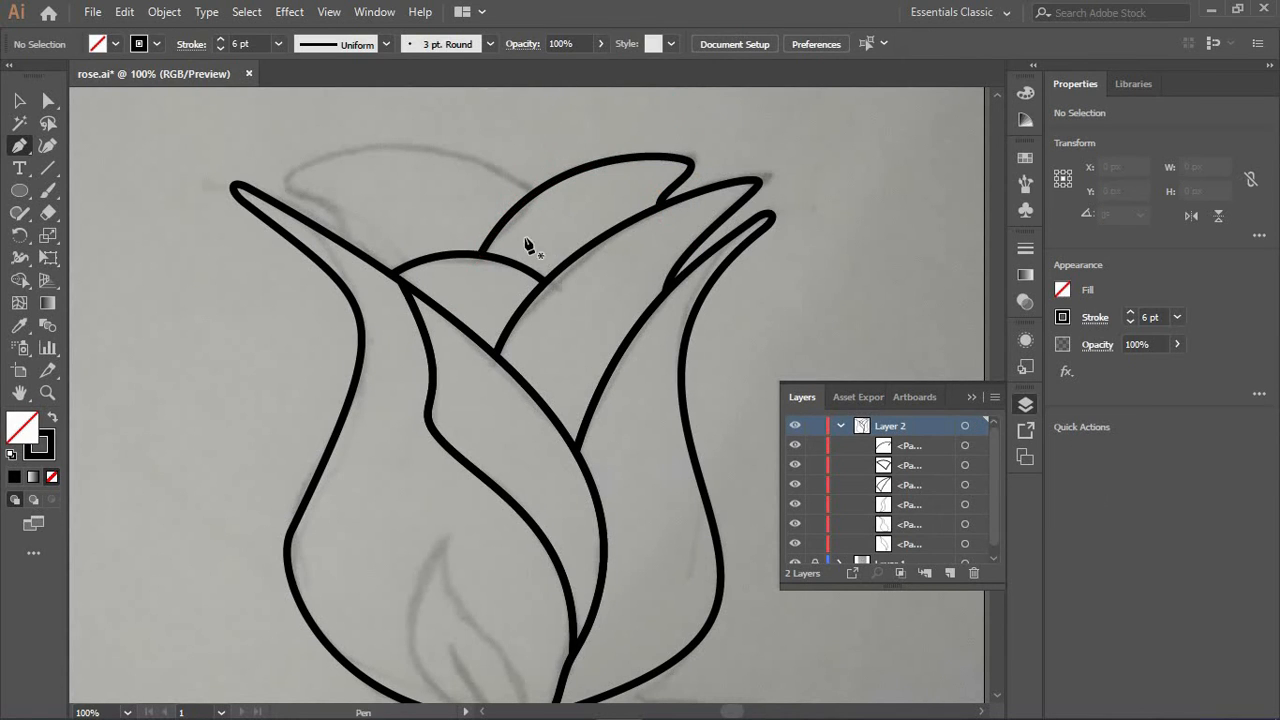
Draw a three-anchor open path for the left rear petal, from the left petal's edge over the sketched tip to the right rear petal
left_click(338, 240)
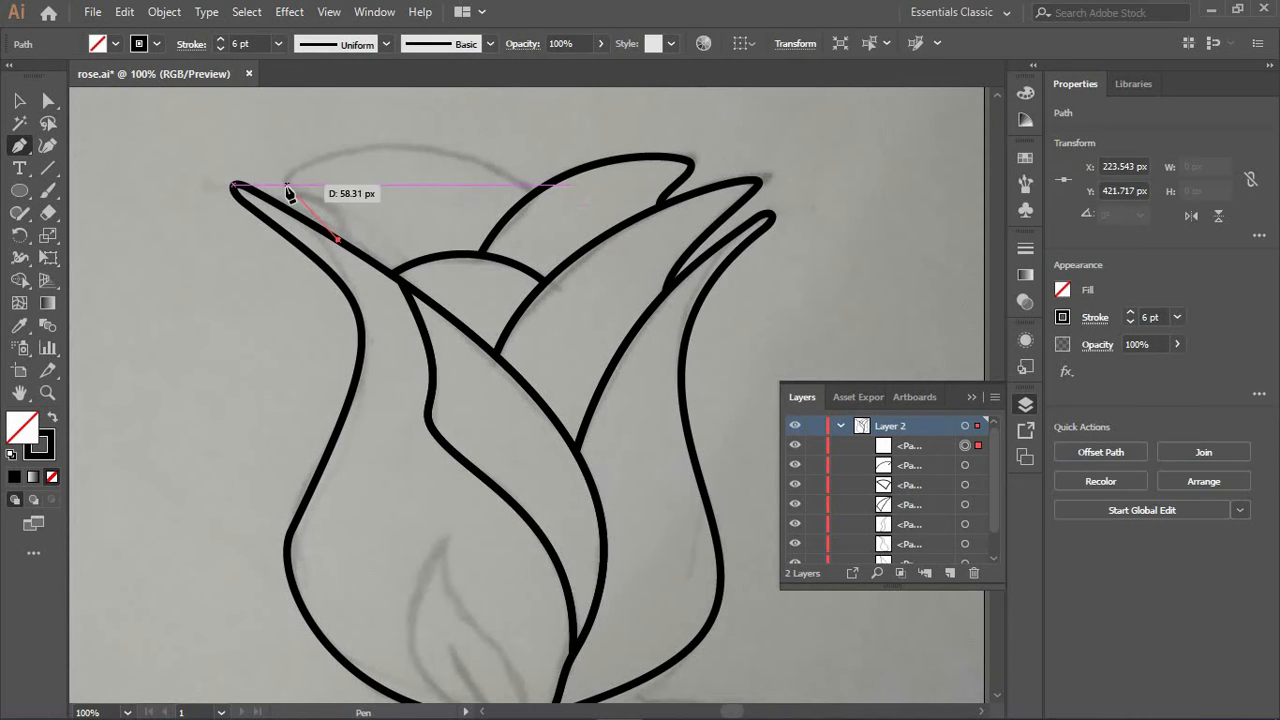
left_click(285, 184)
left_click(532, 193)
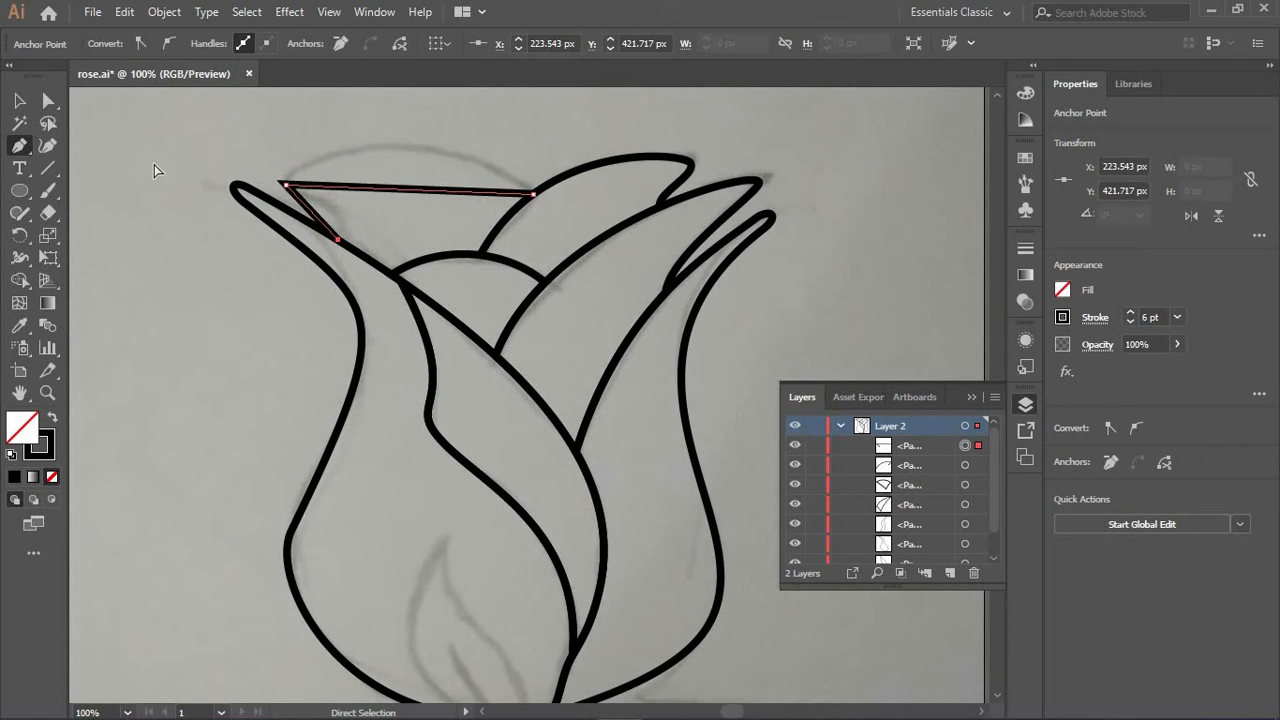
Smooth the left rear petal's anchors and adjust their handles so the path follows the sketched curved outline
left_click(169, 43)
left_click(48, 101)
left_click_drag(533, 123, 386, 151)
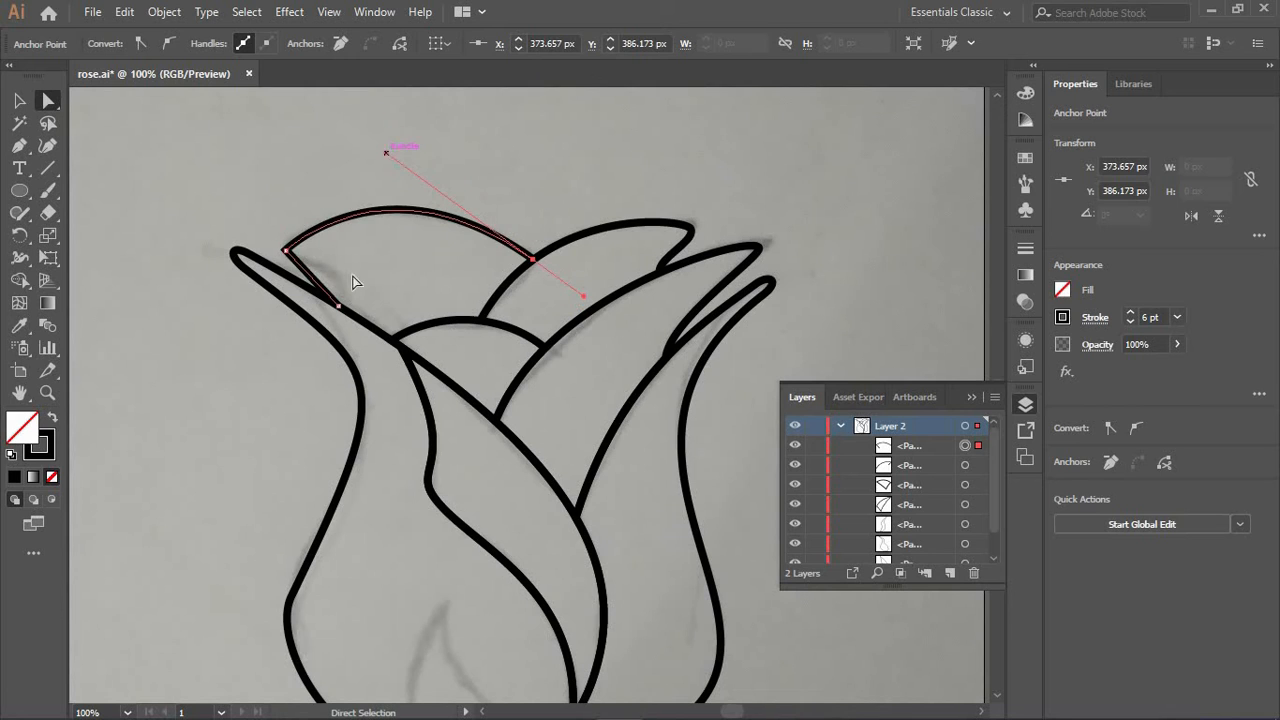
left_click(338, 305)
left_click_drag(338, 287, 359, 271)
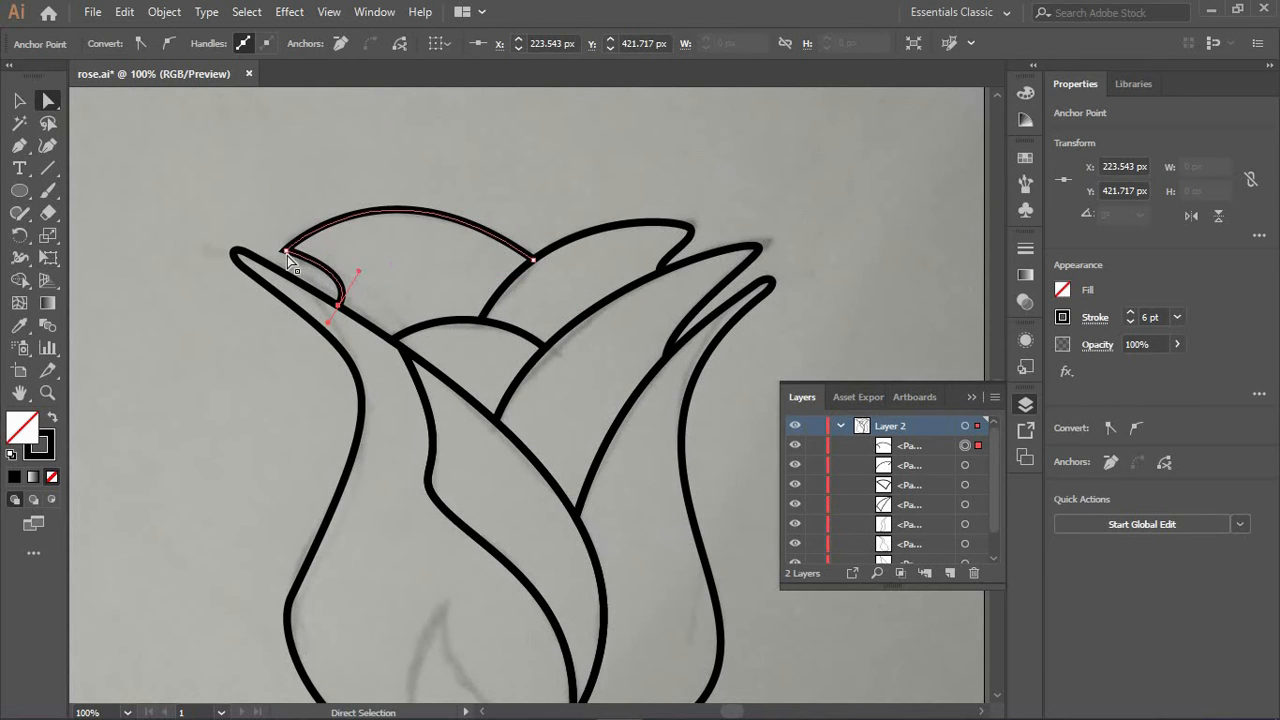
left_click(285, 250)
left_click(169, 43)
left_click_drag(272, 190, 281, 245)
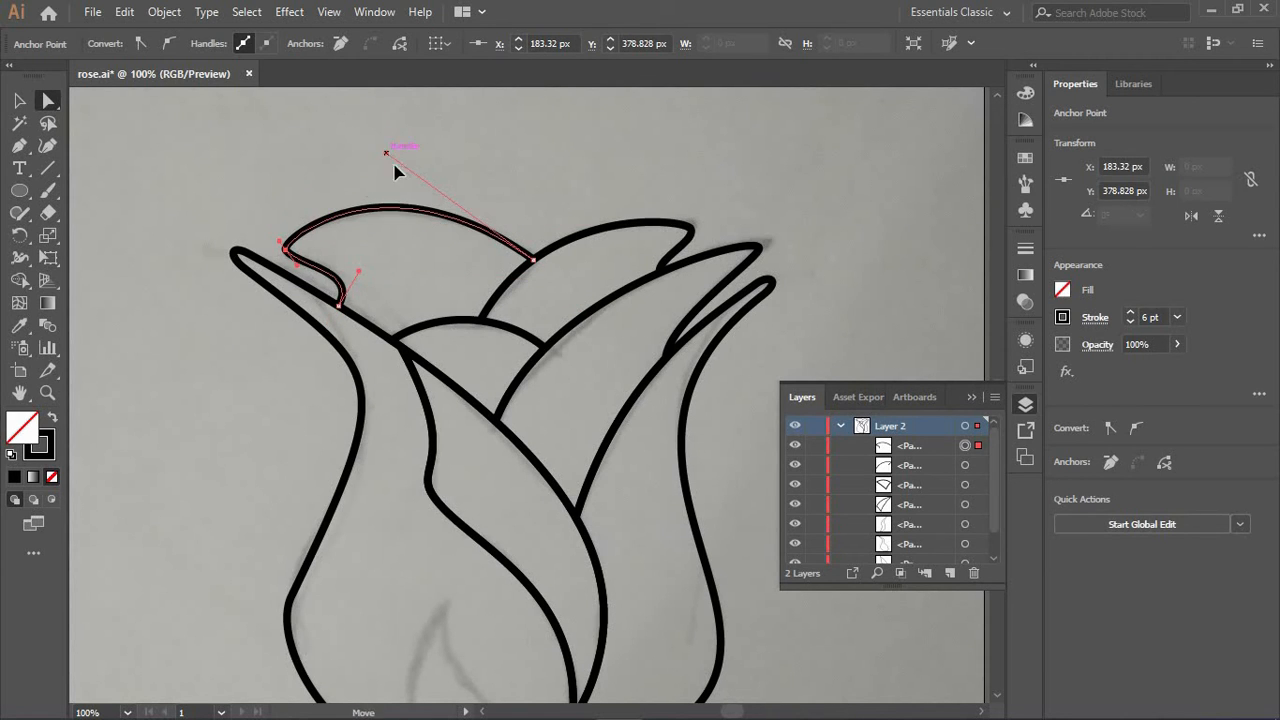
left_click(496, 189)
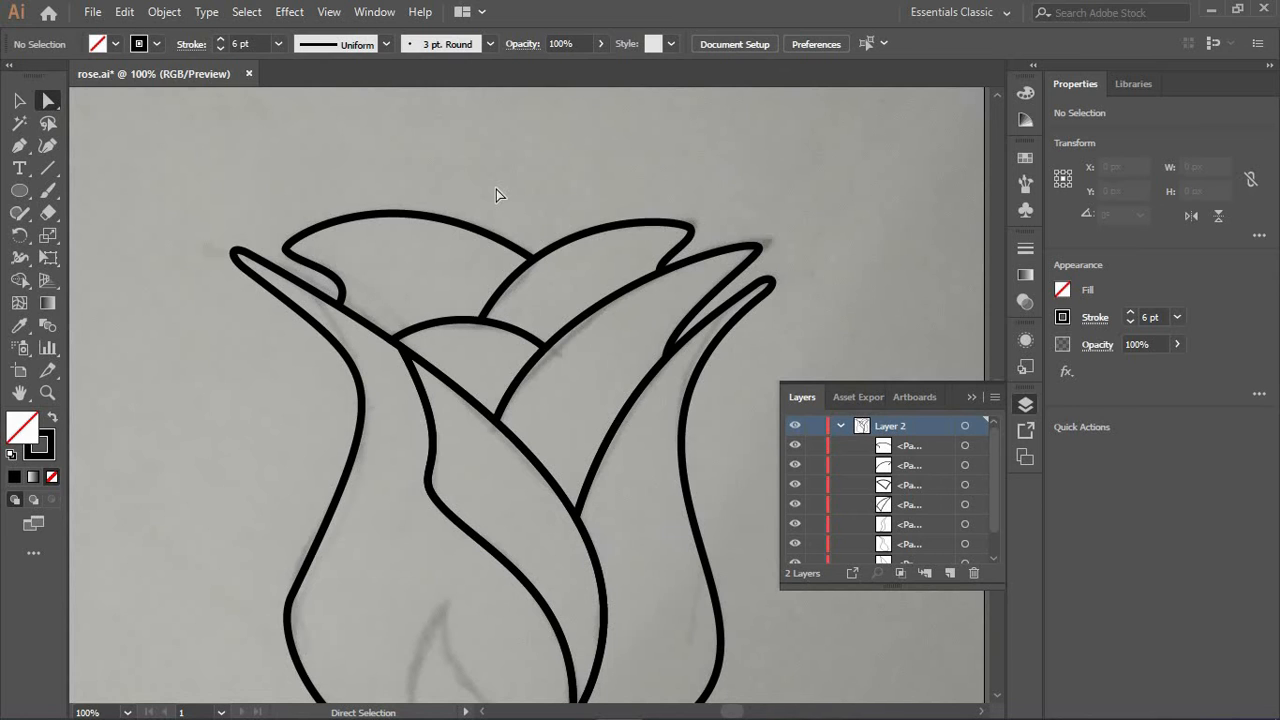
Try to build the rear petals' closed shapes with Shape Builder, using all petal paths as the selection
scroll(863, 229, "down", 3)
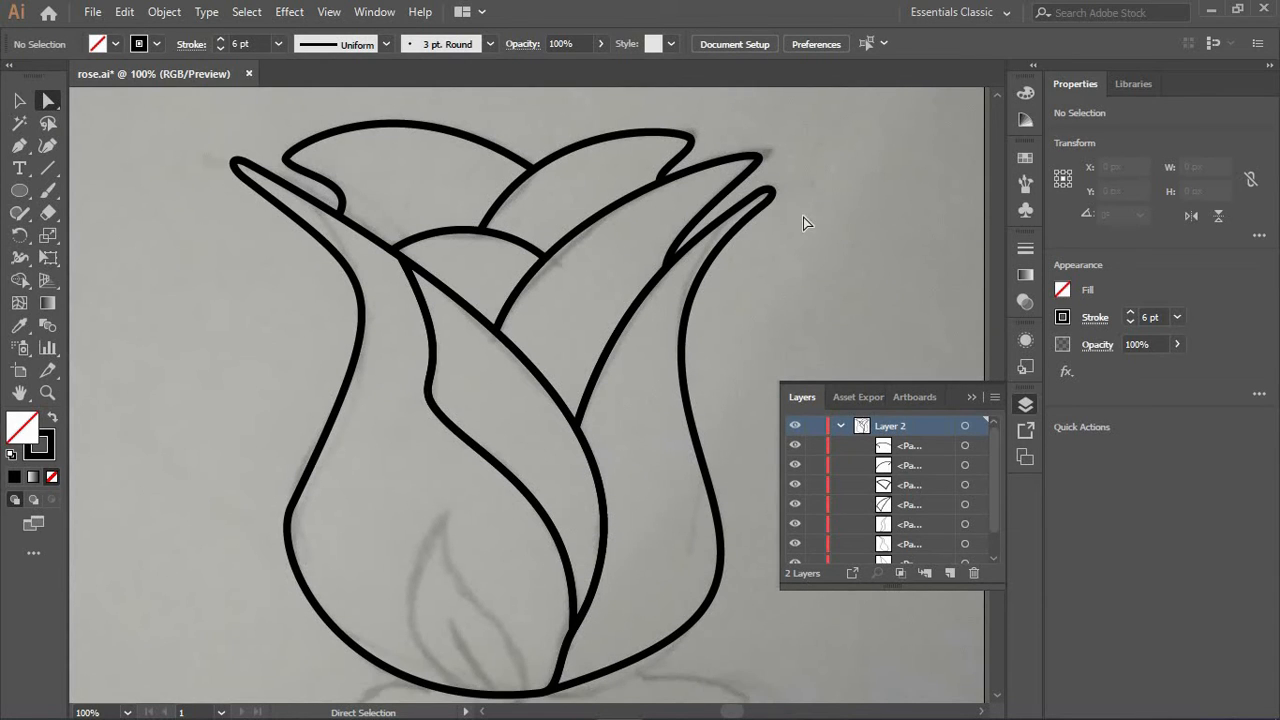
scroll(400, 227, "up", 2)
left_click(20, 101)
left_click_drag(241, 111, 728, 451)
left_click(48, 101)
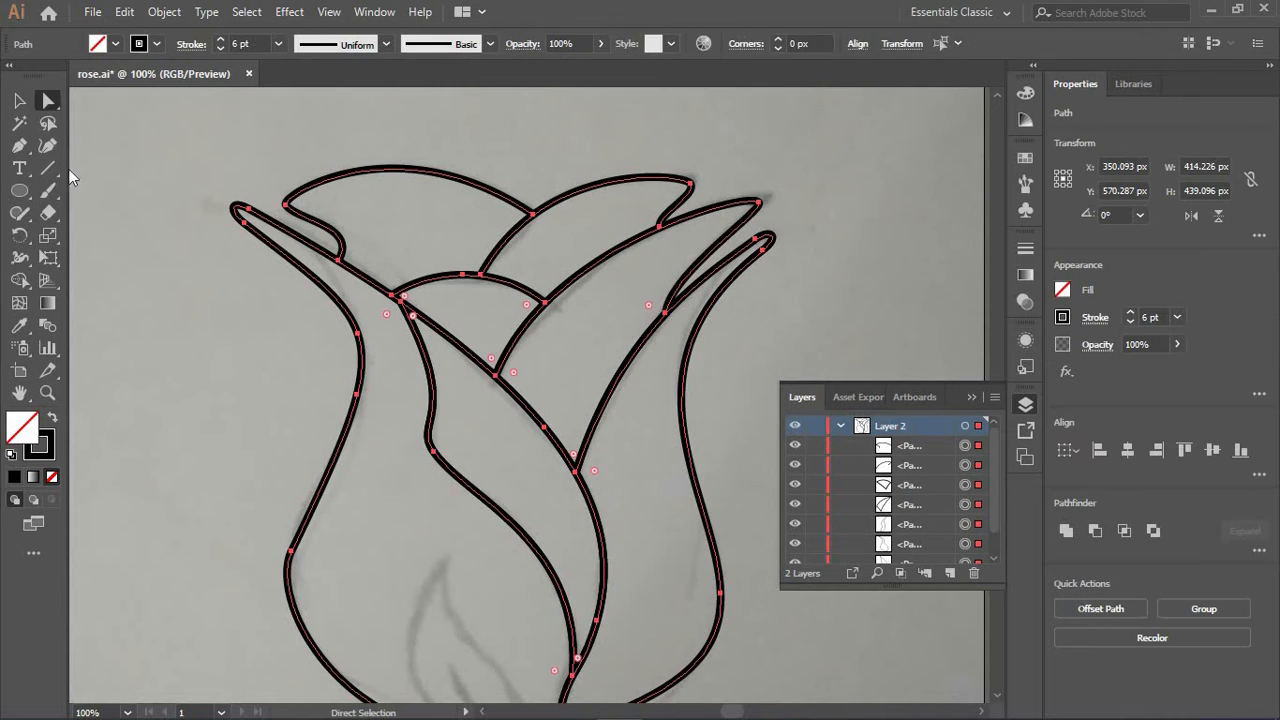
left_click(20, 281)
left_click(667, 233)
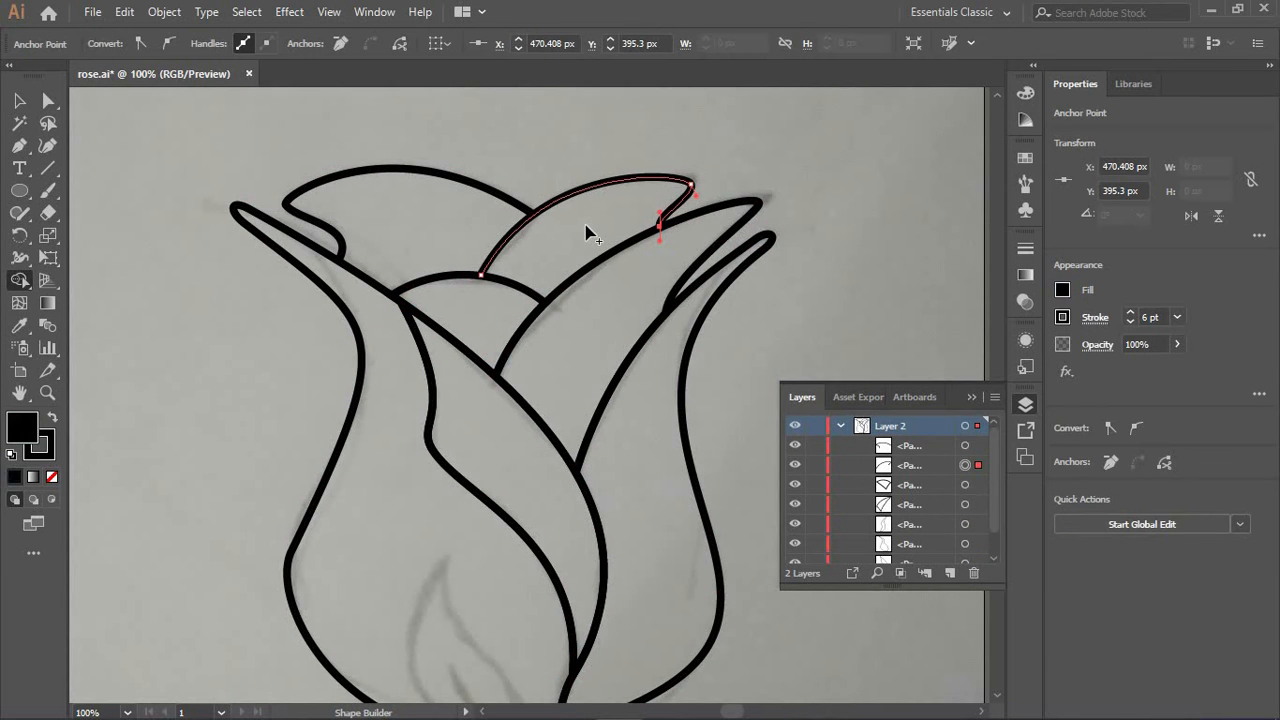
Nudge the lower end anchors of both rear petals slightly so they meet the outlines of the petals in front
key("a")
left_click_drag(657, 226, 656, 228)
left_click(518, 205)
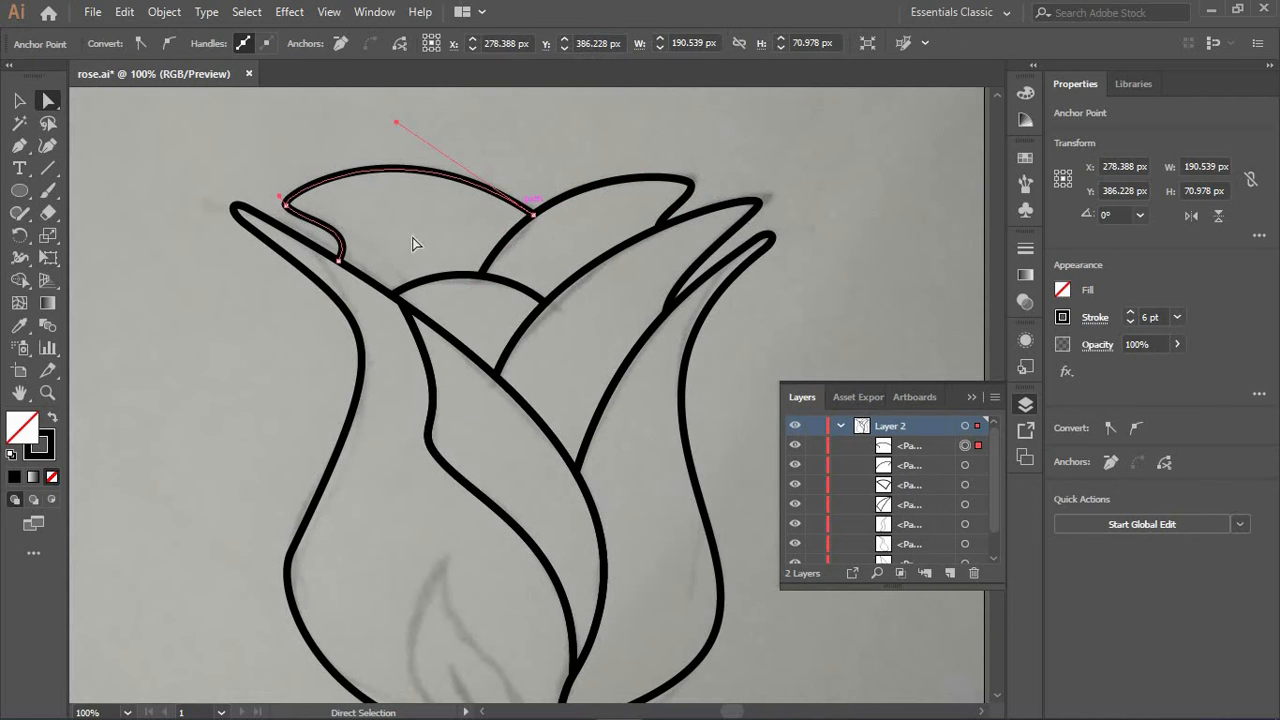
left_click(339, 262)
left_click(248, 173)
Try Shape Builder again on the rear petals with different selections of the petal paths, and clear the selection
key("ctrl+a")
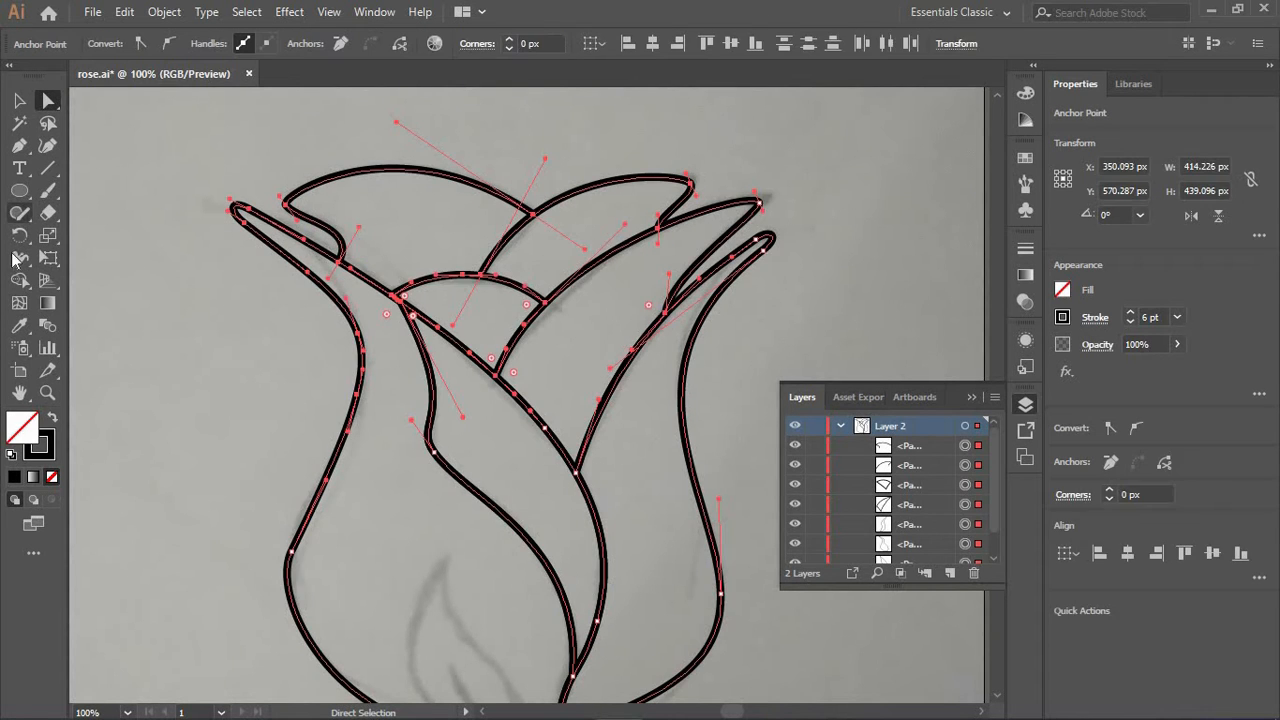
key("shift+m")
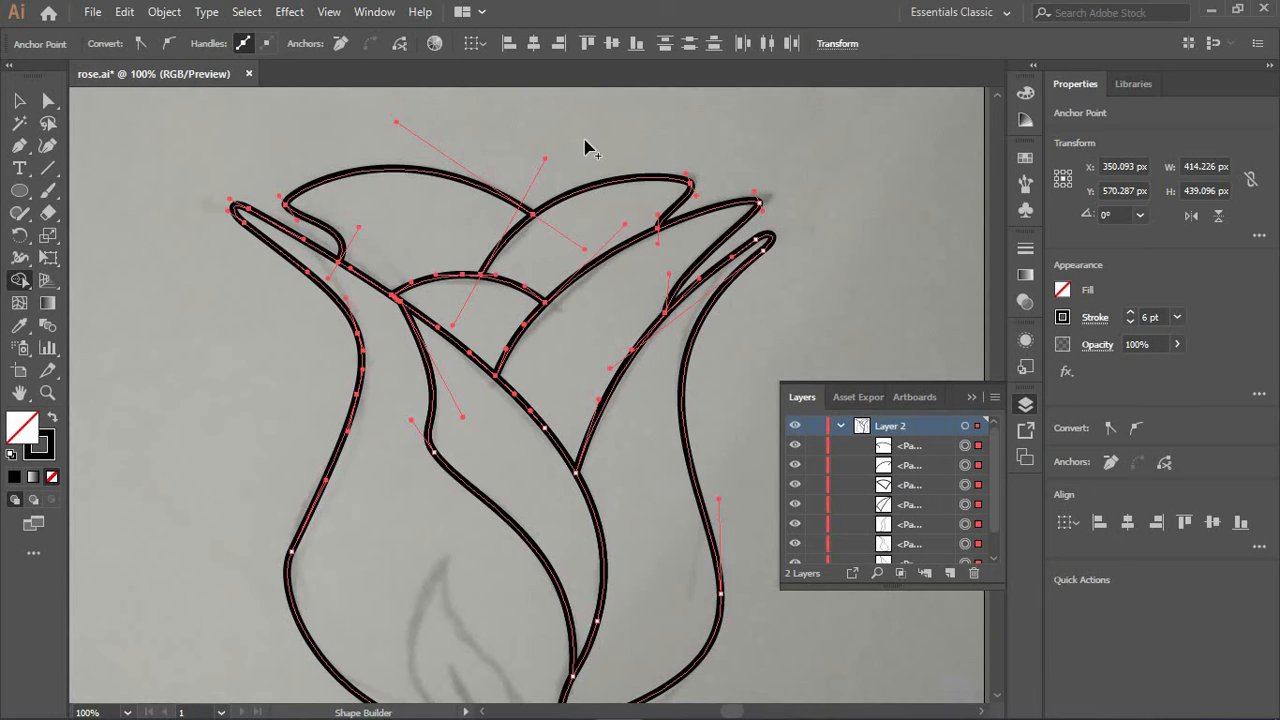
key("ctrl+shift+a")
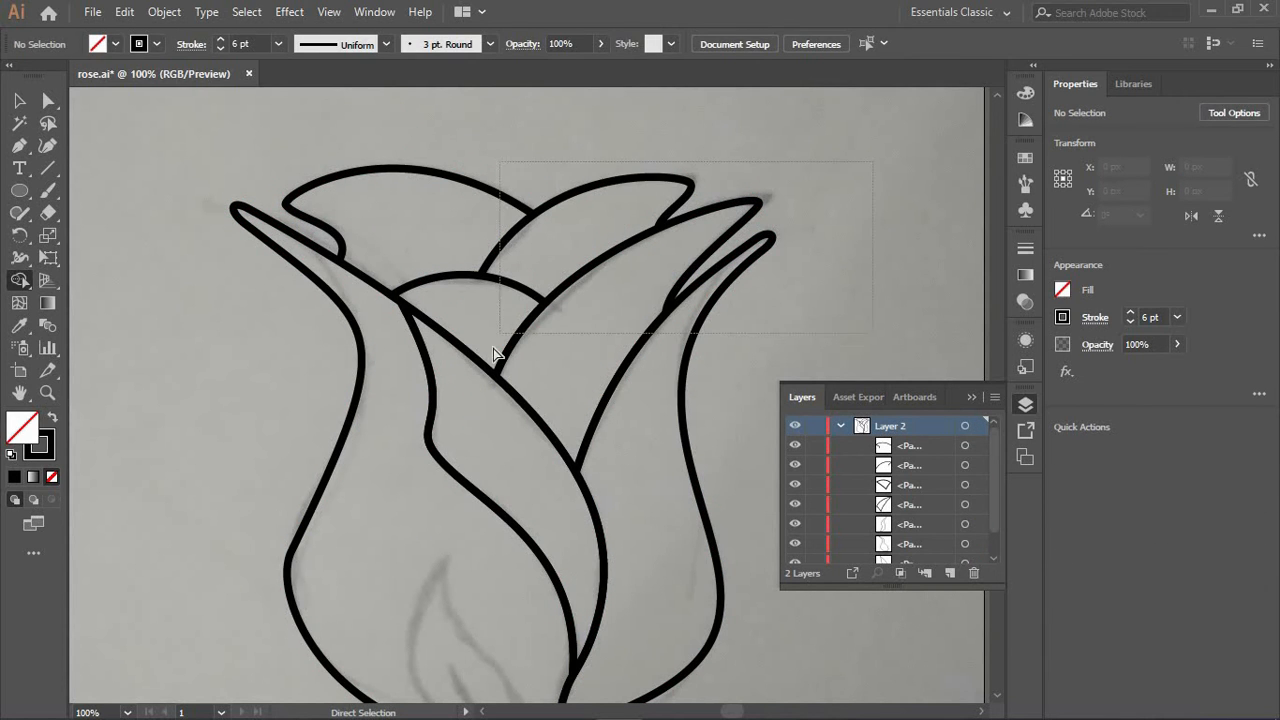
left_click_drag(493, 348, 466, 388)
key("ctrl")
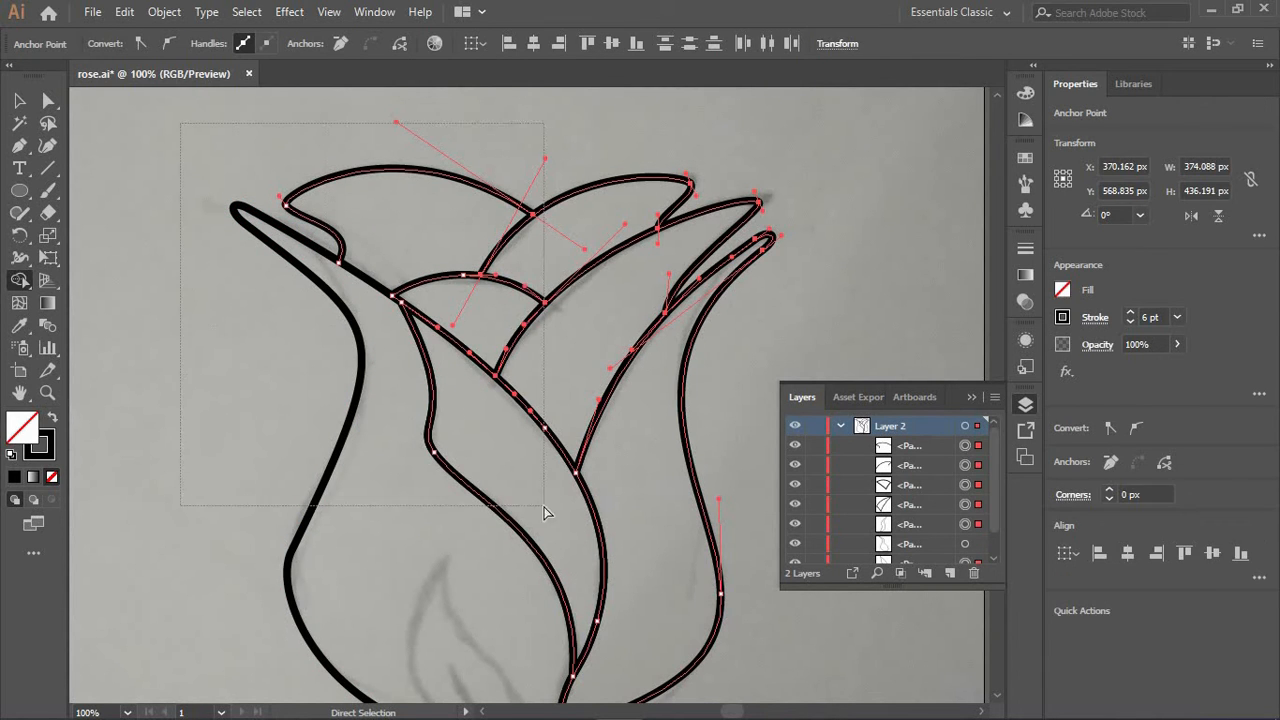
left_click_drag(544, 506, 545, 507)
left_click(168, 136, "ctrl")
left_click_drag(166, 134, 537, 456)
left_click(497, 154, "ctrl")
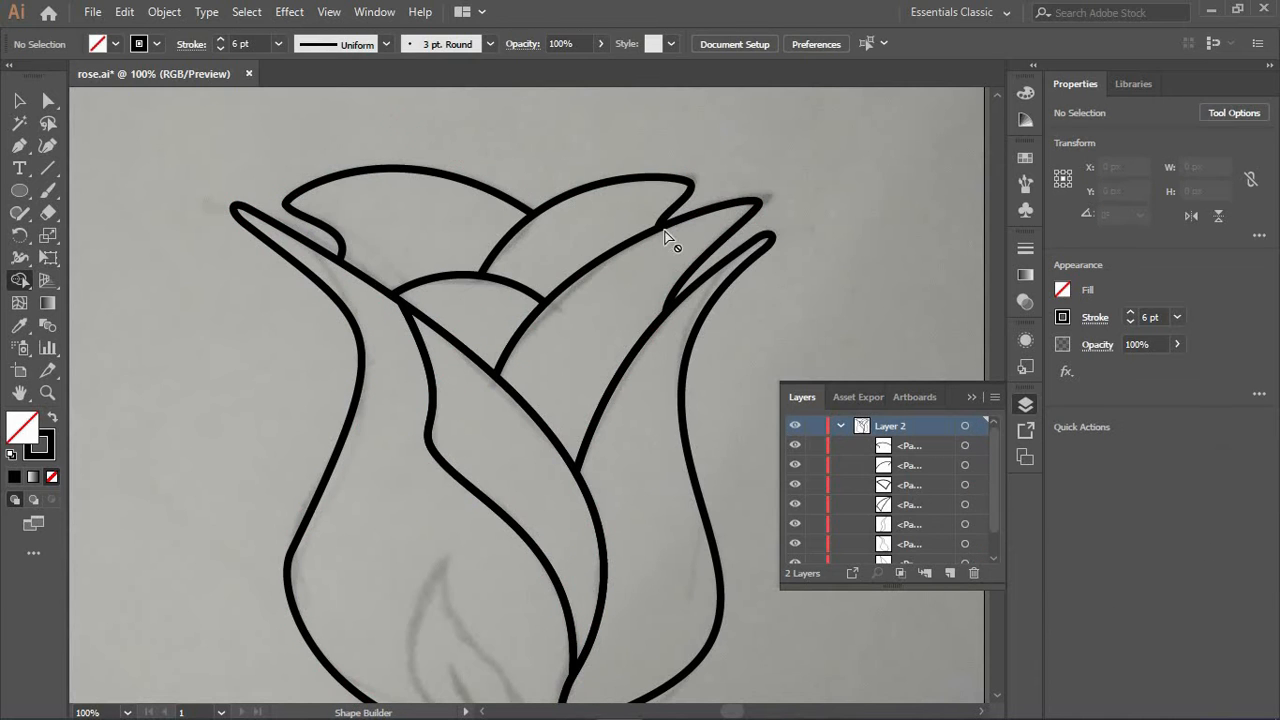
Move the left rear petal's open path up and to the left, clear of the other petals
left_click(48, 101)
left_click(362, 171)
key("ctrl+c")
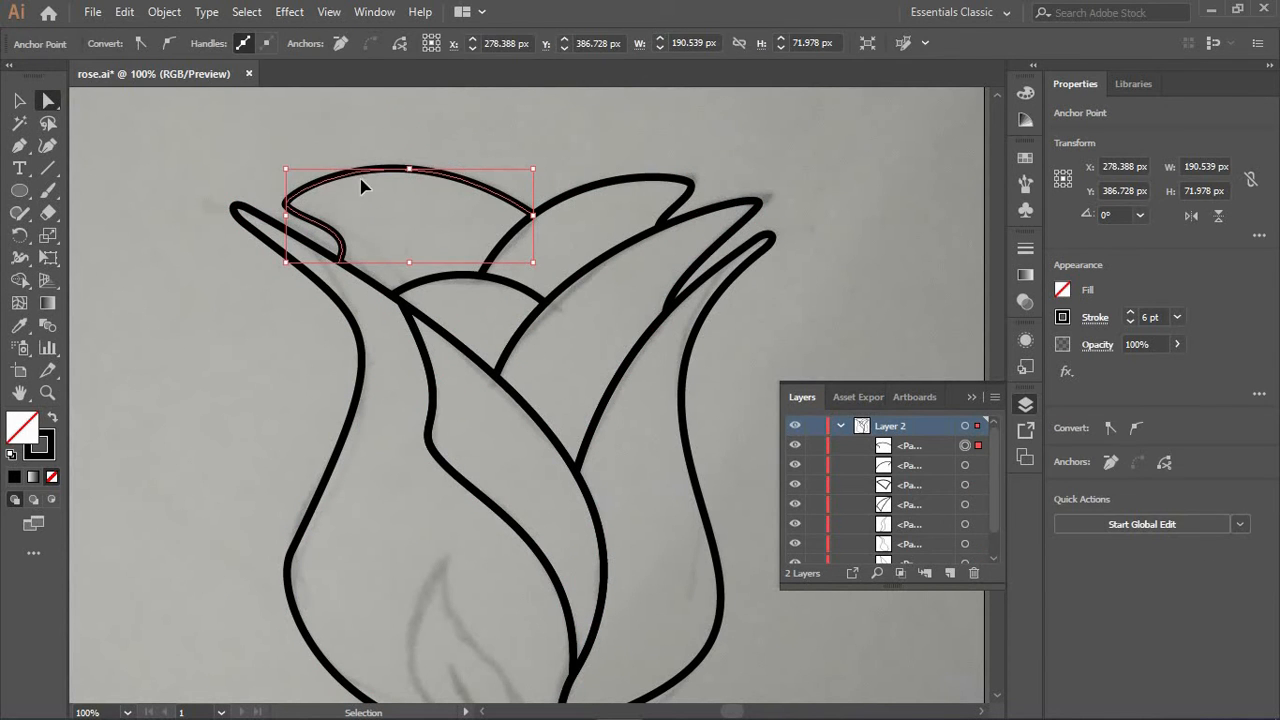
key("ctrl+v")
key("ctrl+z")
left_click(328, 148, "ctrl")
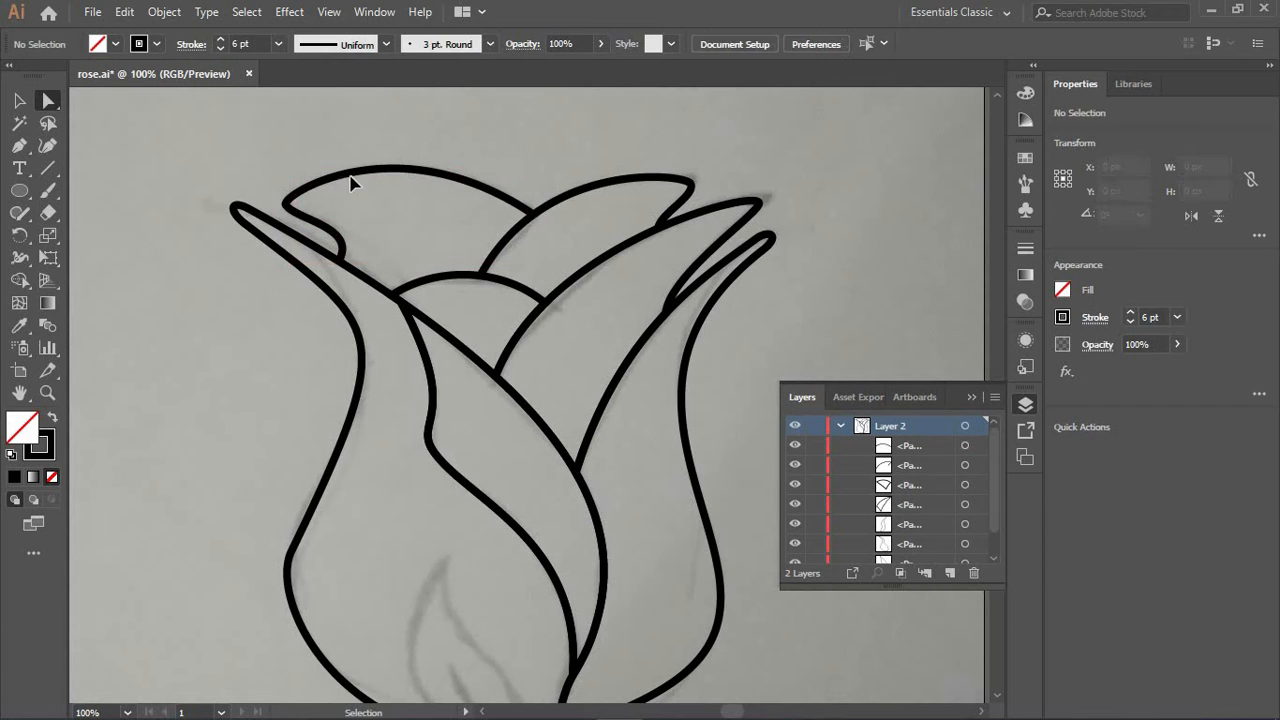
left_click_drag(352, 174, 240, 106)
Build the right rear petal's closed shape with Shape Builder from the overlapping petal paths, and set the fill to none
left_click_drag(500, 216, 690, 408)
left_click(20, 281)
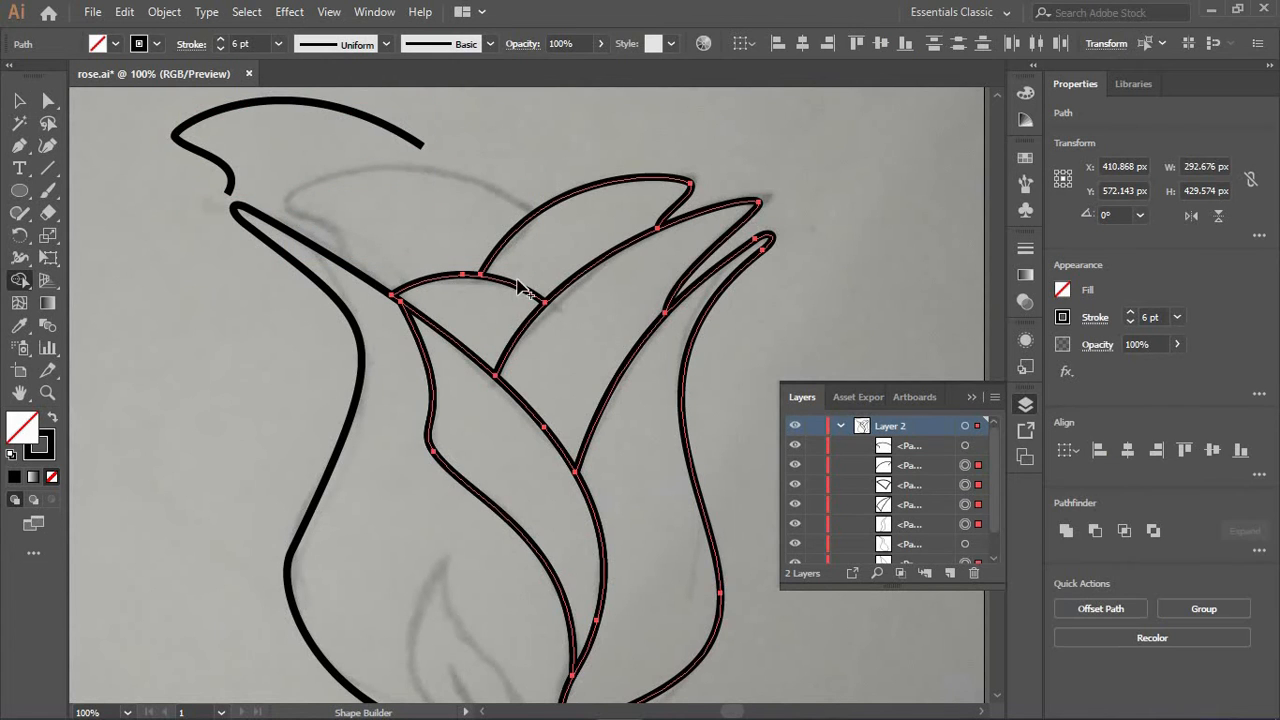
left_click(479, 274, "ctrl")
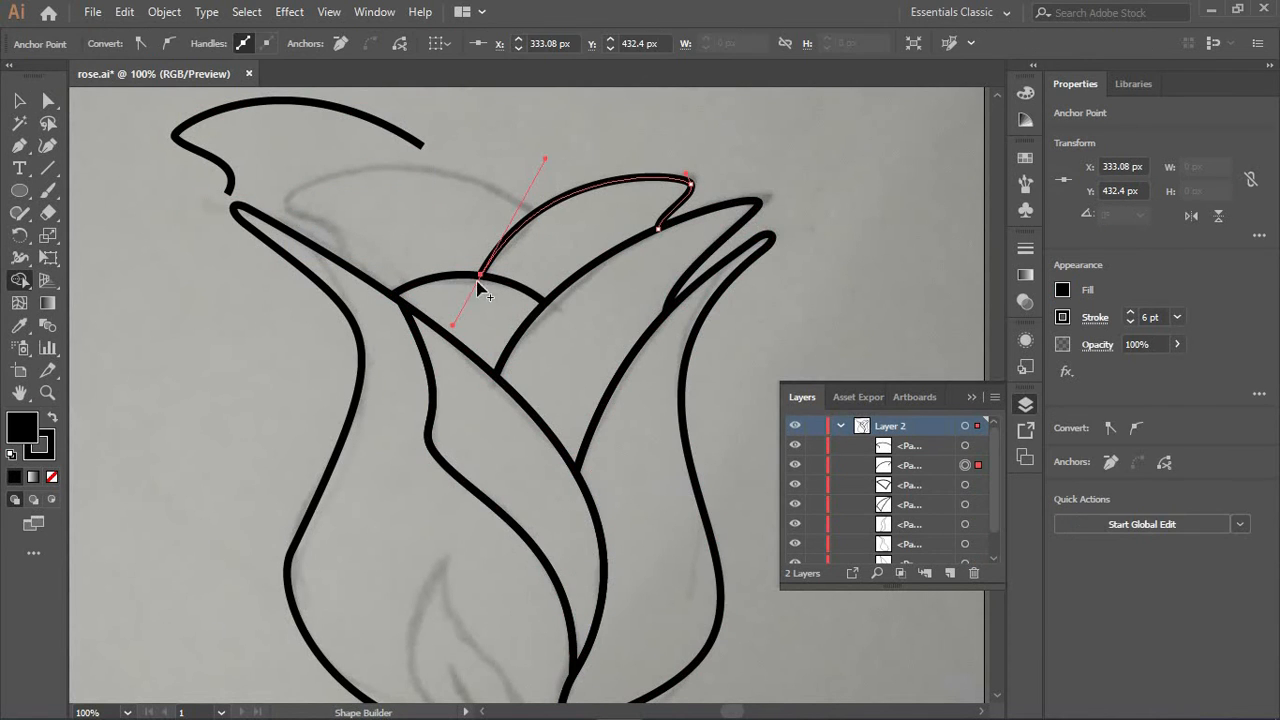
left_click(470, 207, "ctrl")
left_click_drag(488, 212, 696, 403)
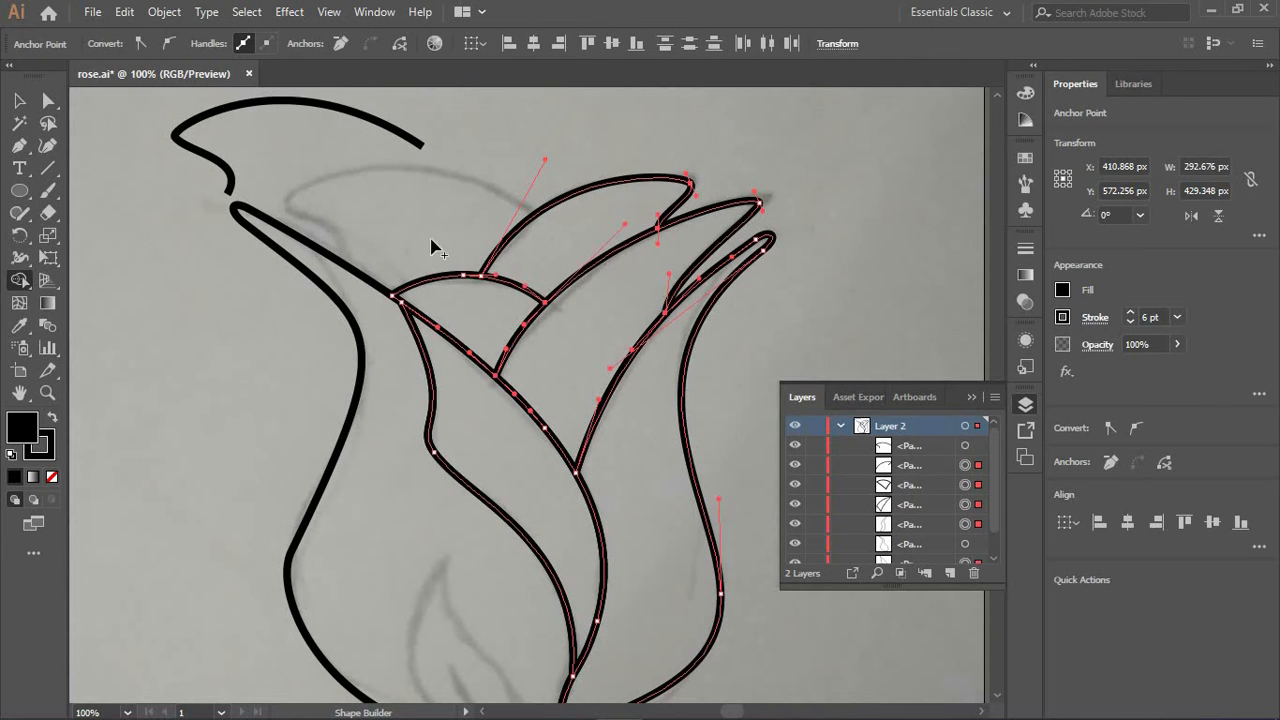
left_click(598, 242)
left_click(49, 478)
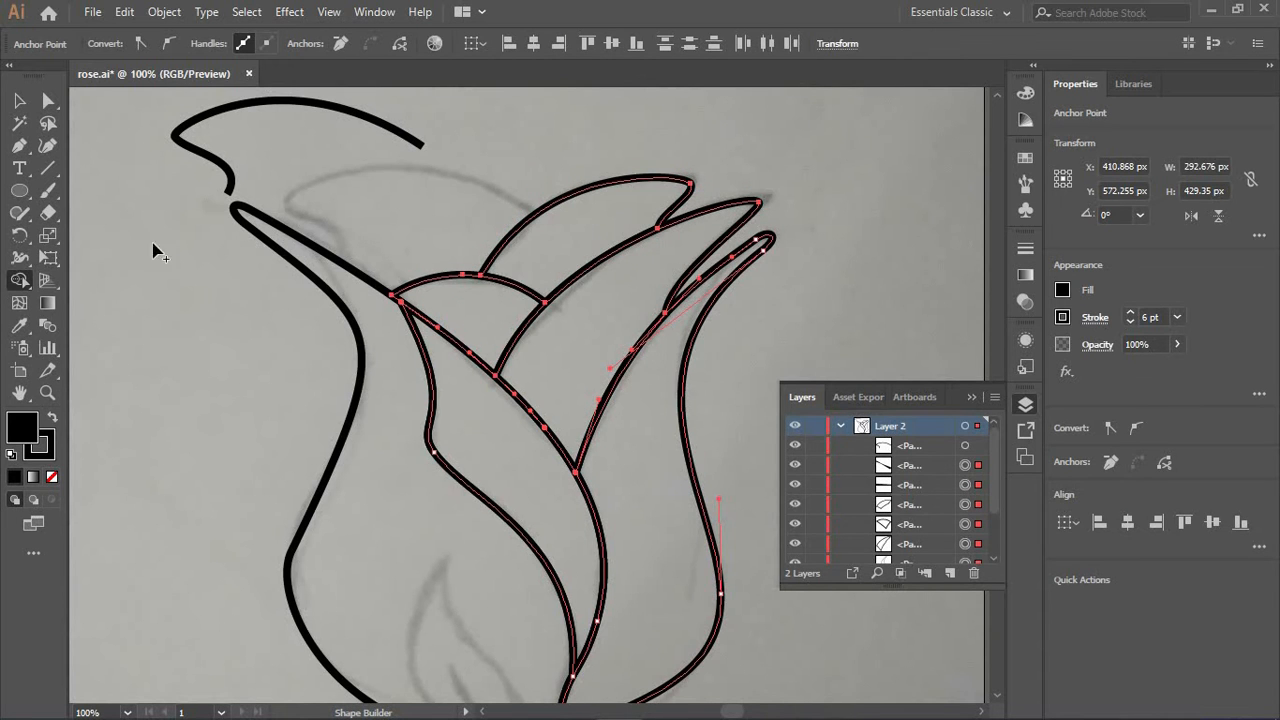
Return the left rear petal's open path to its place on the sketch and nudge its end anchors onto the neighbouring petal outlines
key("v")
left_click(214, 128)
left_click_drag(229, 108, 559, 386)
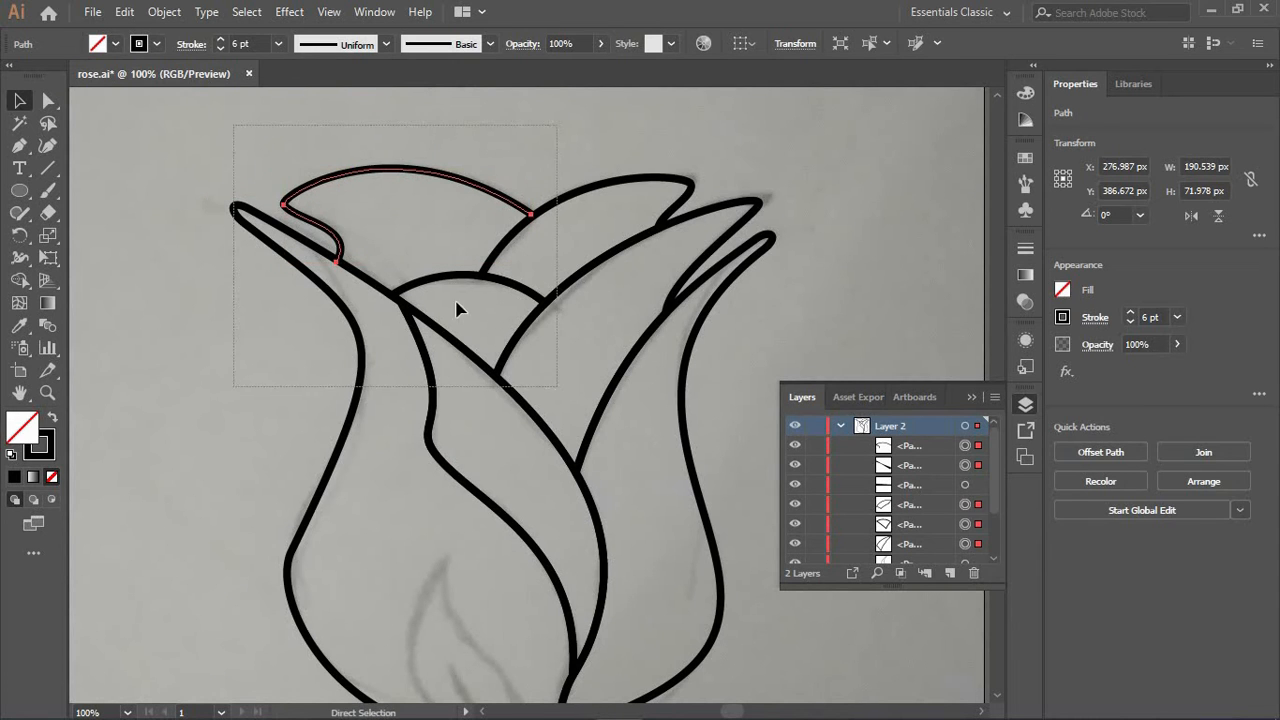
left_click(19, 280)
key("a")
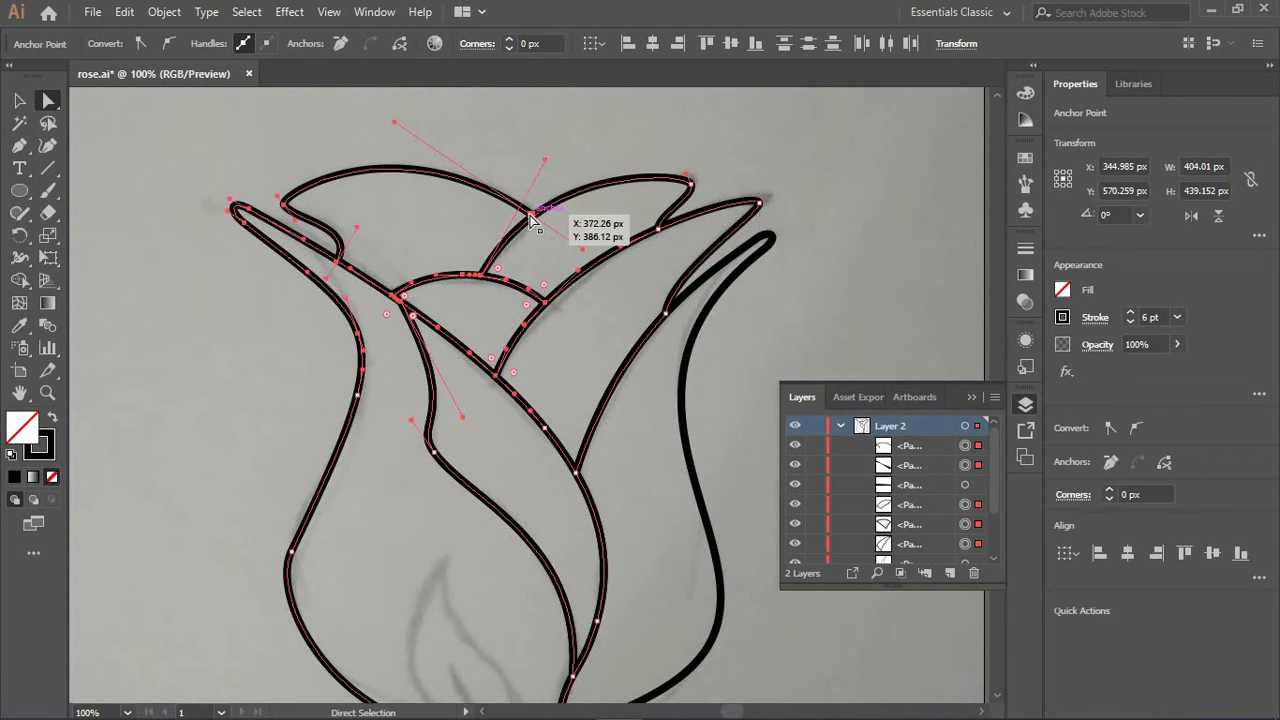
left_click(532, 214)
left_click(340, 262)
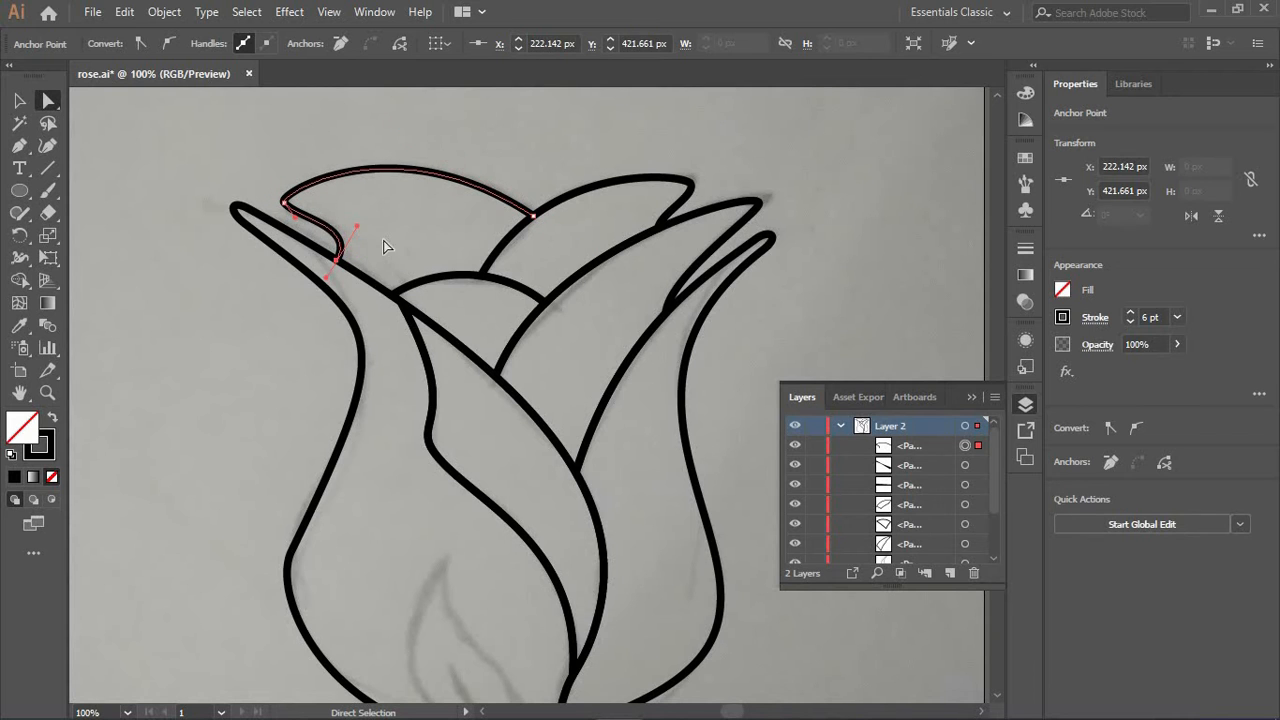
Build the left rear petal's closed shape with Shape Builder from the surrounding petal paths
left_click_drag(240, 128, 590, 392)
left_click(19, 280)
left_click(533, 217, "ctrl")
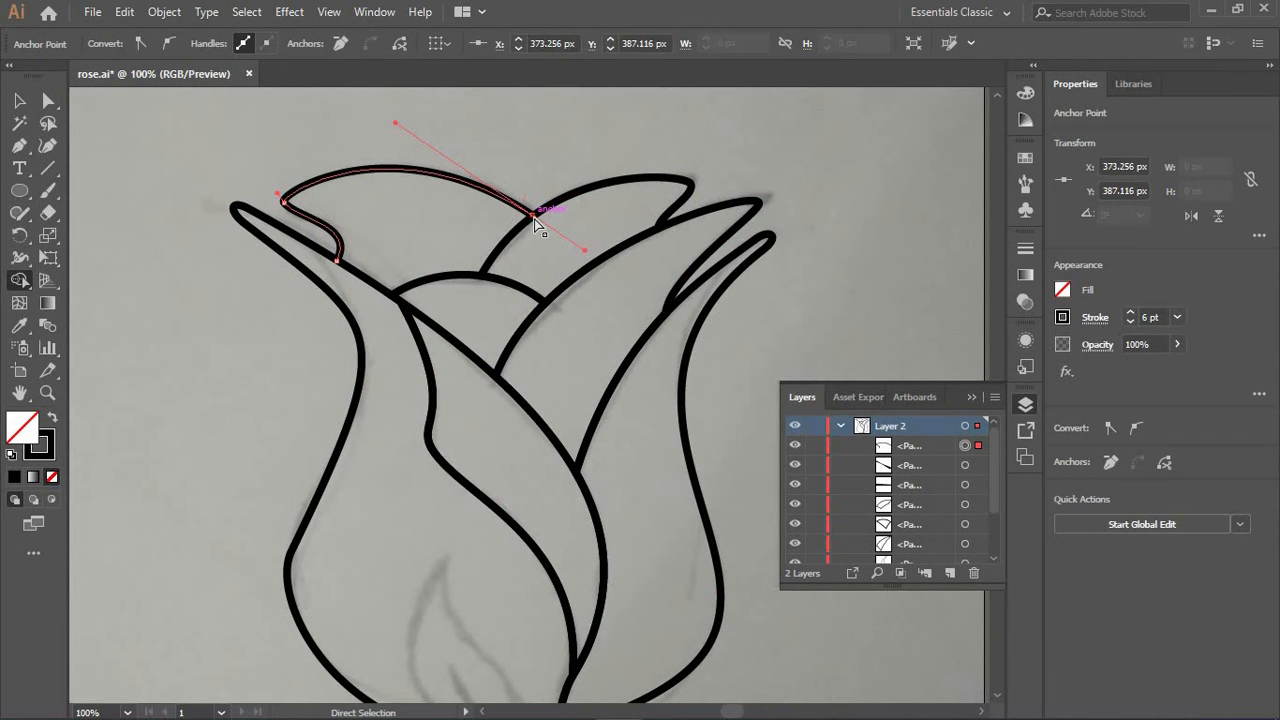
key("ctrl+a")
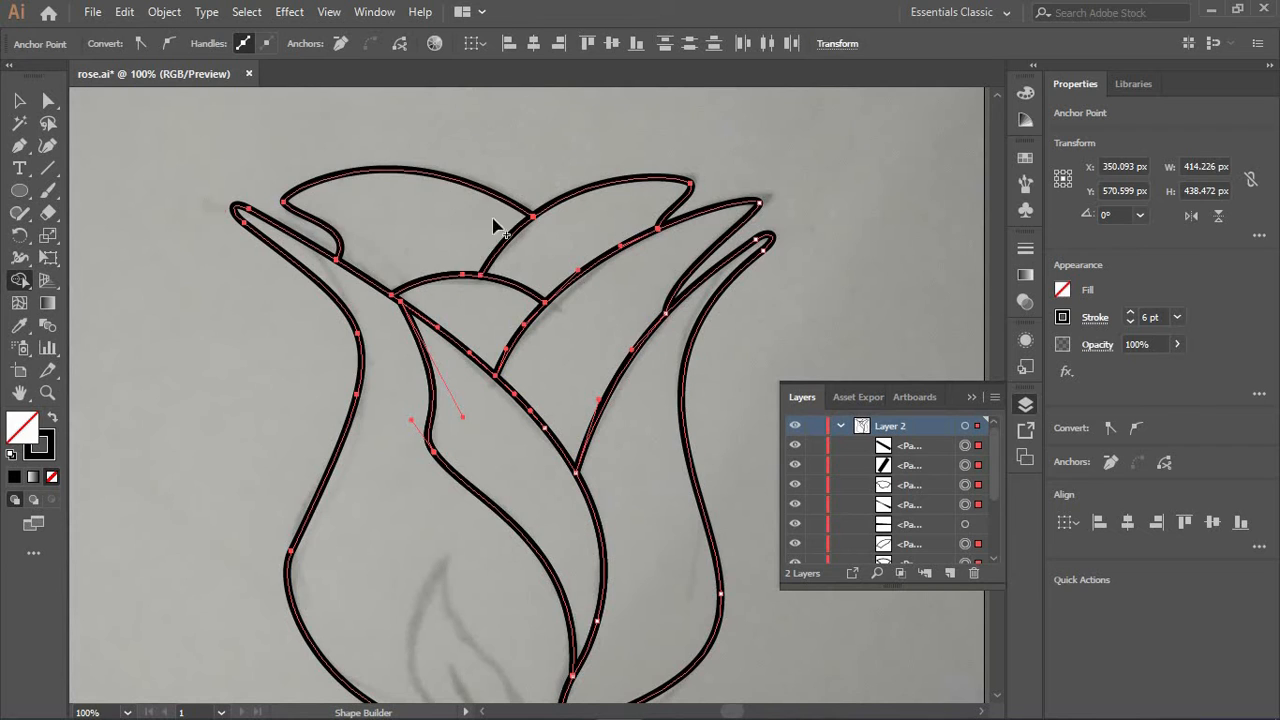
Delete the leftover line segments from Layer 2, keeping the closed petal shapes, and select the left rear petal's path
key("Delete")
left_click(966, 470)
key("Delete")
left_click(965, 469)
key("Delete")
left_click(965, 468)
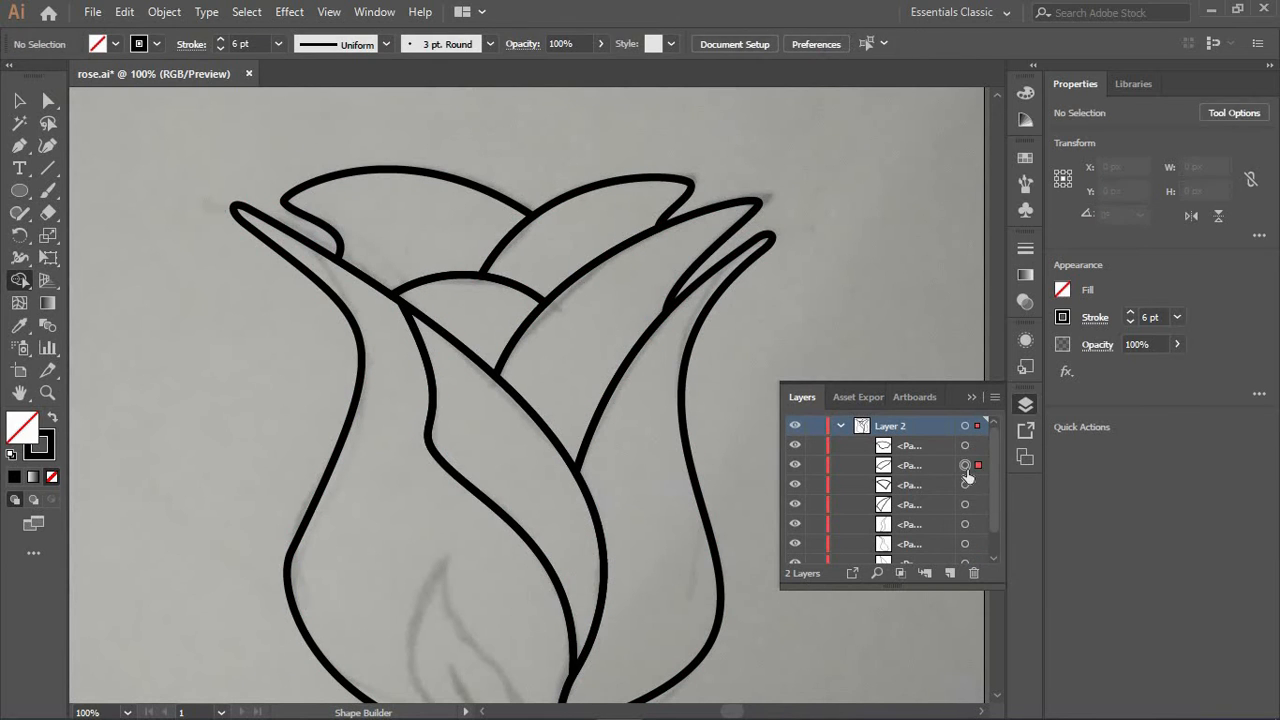
left_click(965, 447)
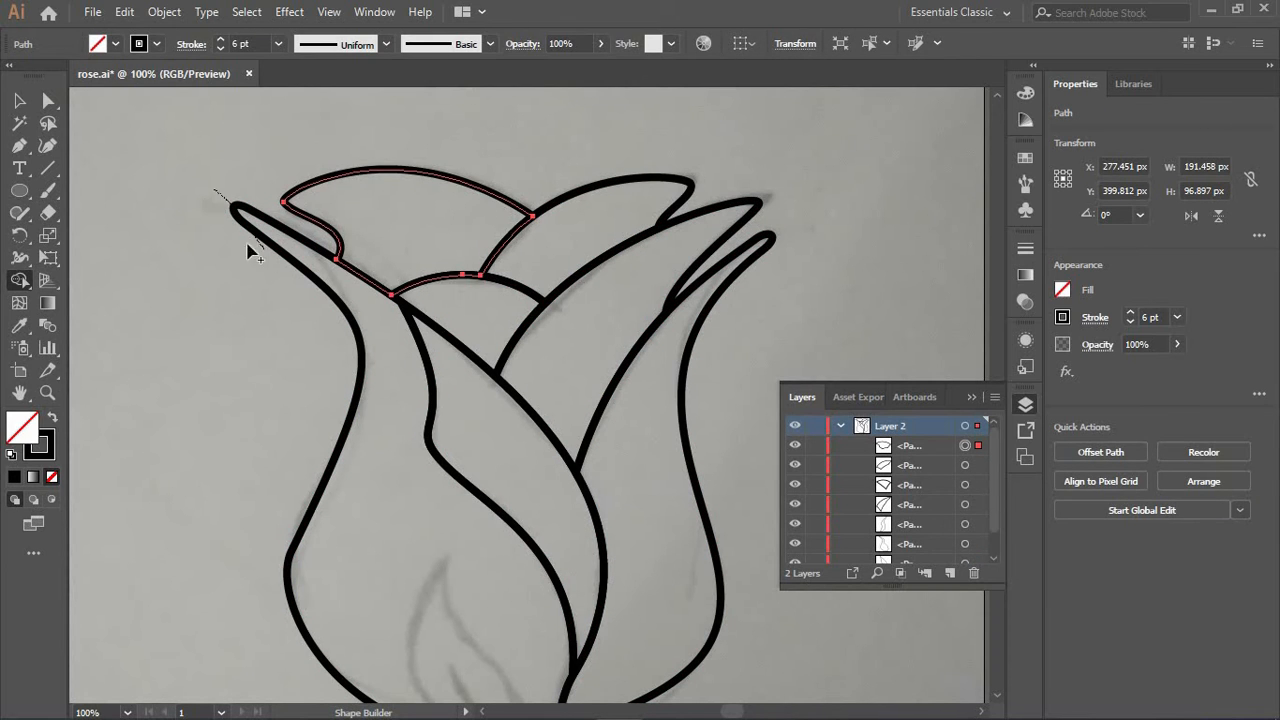
Nudge the tip anchors of the left outer petal inward to the right
key("a")
left_click_drag(202, 188, 234, 257)
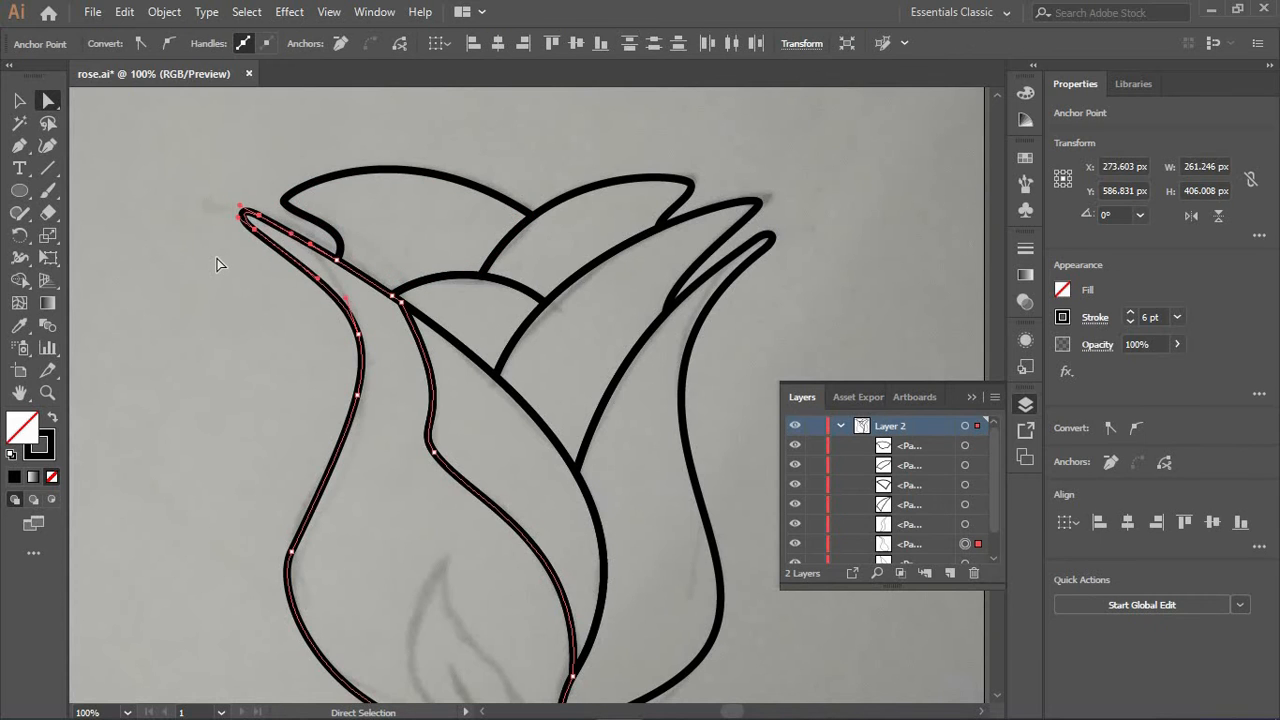
key("Right")
key("Right")
key("Right")
Nudge the tip anchors of the right outer petal outward and upward, and clear the selection
left_click_drag(803, 205, 761, 298)
key("Left")
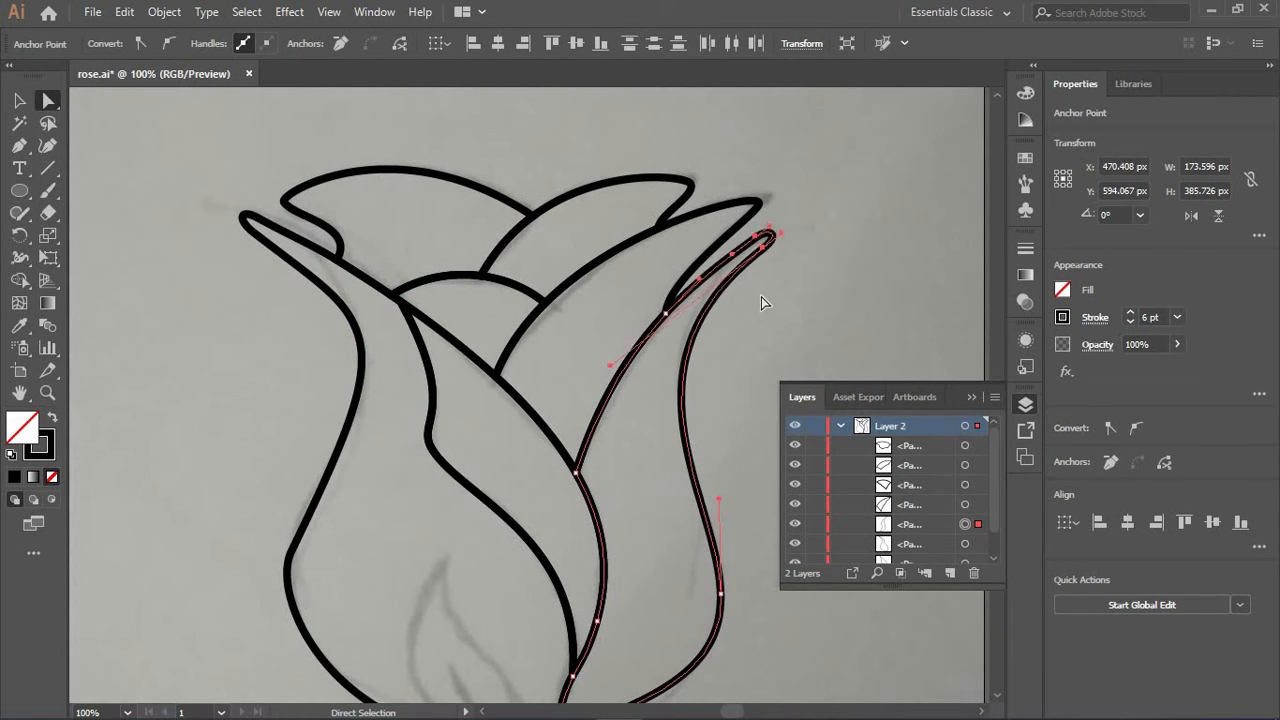
key("Right")
key("Right")
key("Right")
key("Right")
key("Right")
key("Right")
key("Right")
key("Right")
key("Right")
key("Right")
key("Up")
key("Up")
key("Up")
key("Up")
key("Up")
key("Up")
key("Up")
key("Up")
key("Up")
key("Up")
left_click(800, 284)
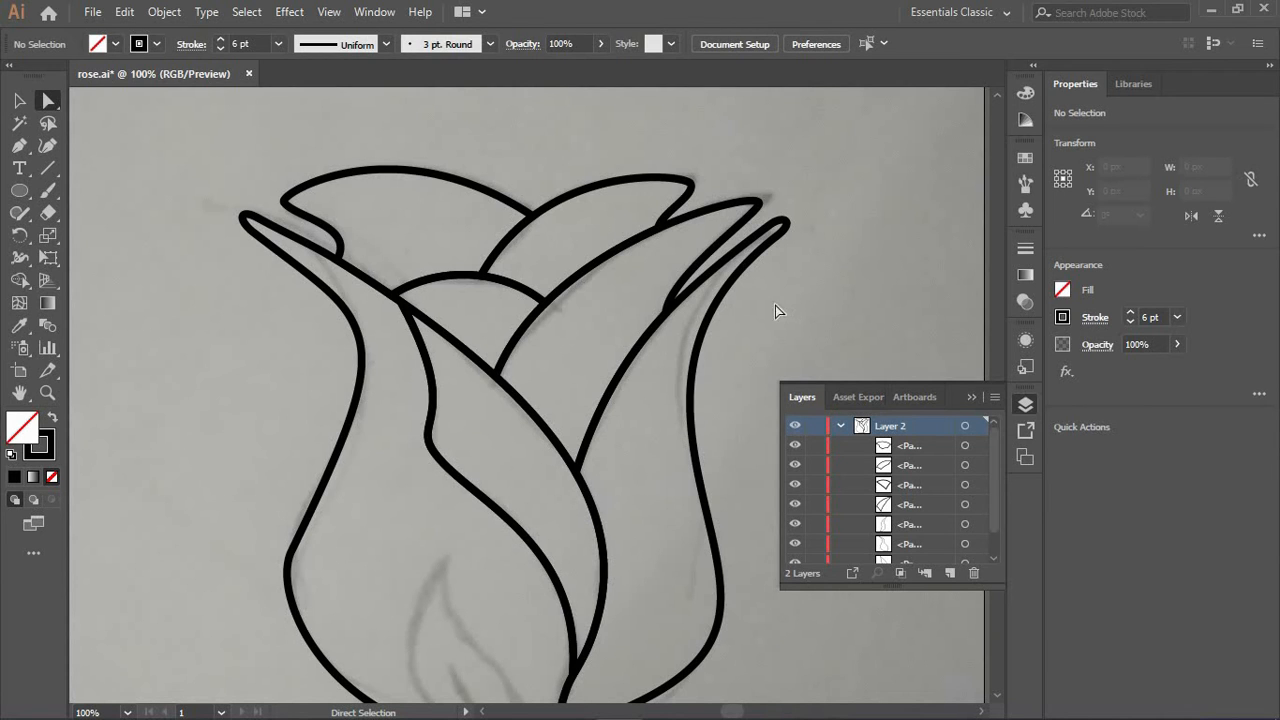
Draw the left sepal's rough outline with straight Pen segments, starting and ending on the bloom's lower edge
scroll(745, 385, "down", 3)
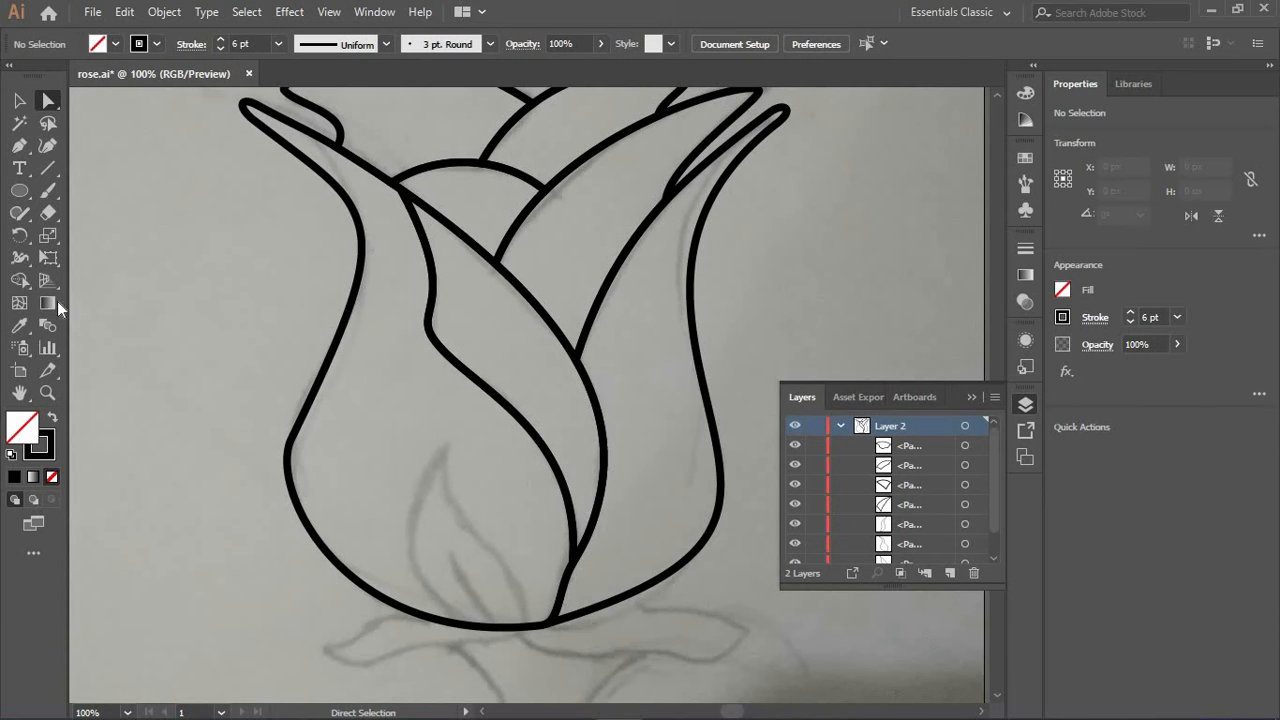
left_click(20, 147)
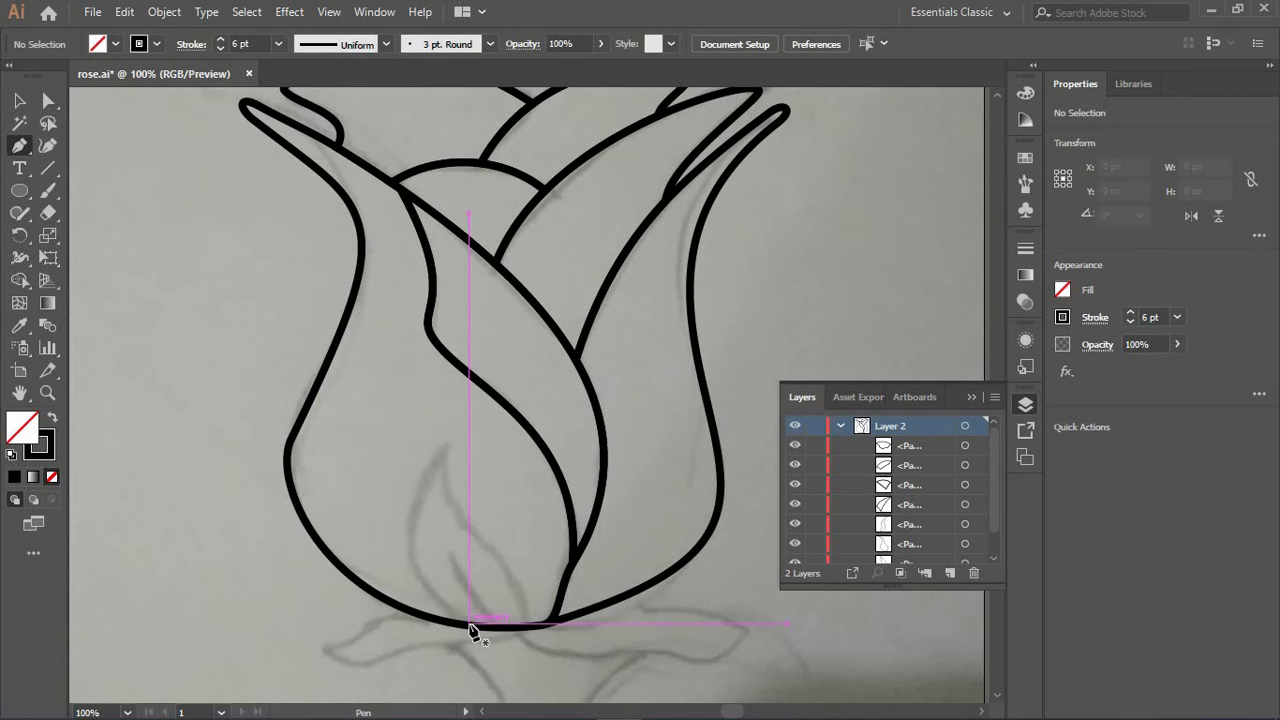
left_click_drag(386, 619, 362, 646)
left_click(328, 647)
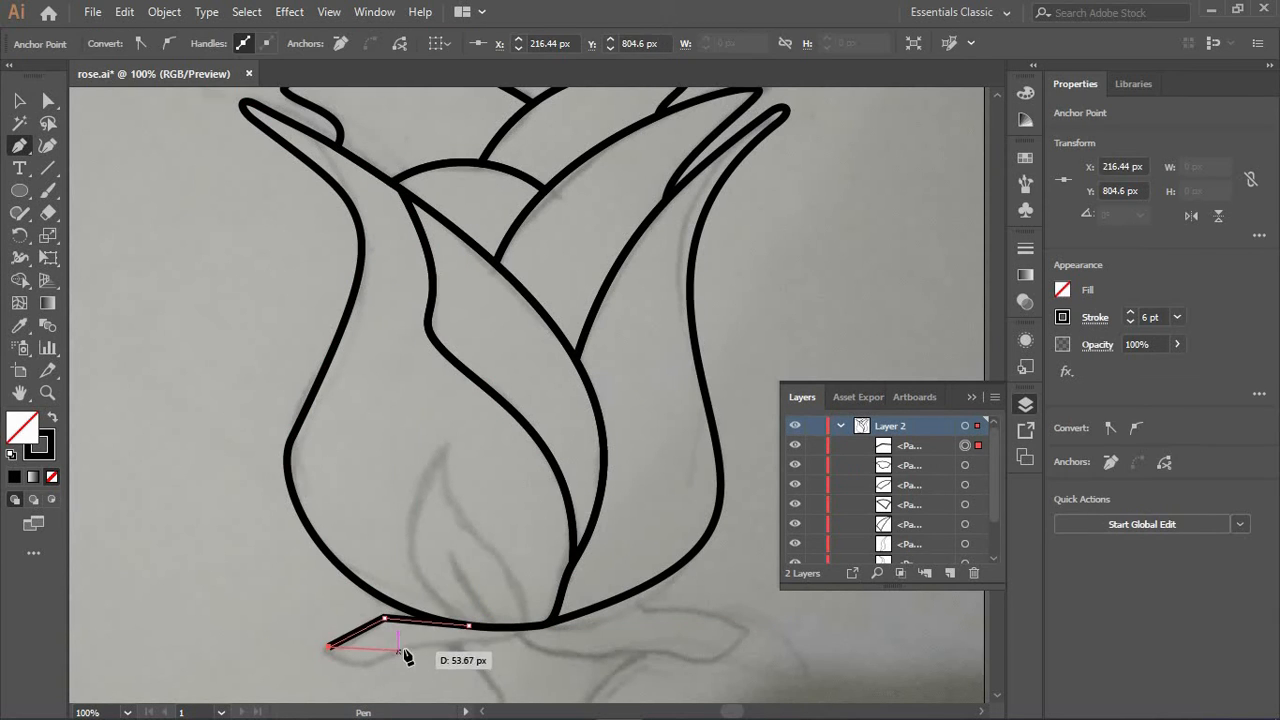
left_click(371, 665)
left_click(407, 648)
left_click(519, 628)
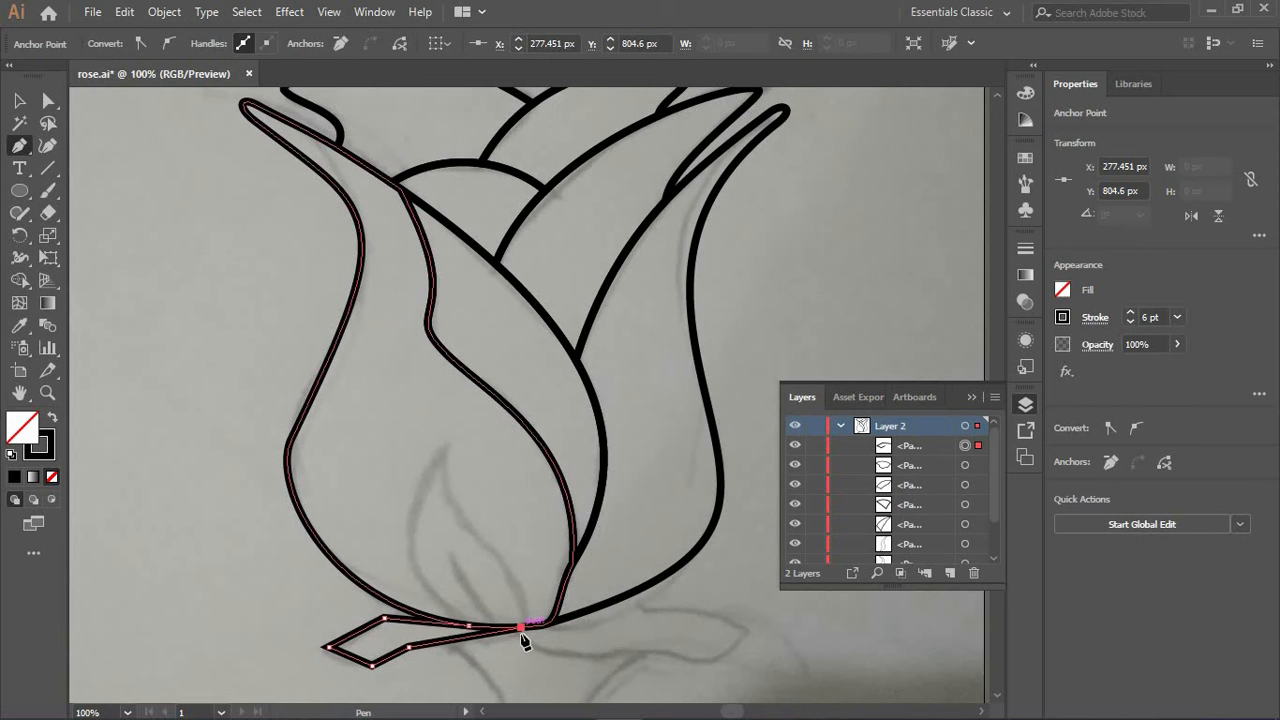
Convert the left sepal's upper, lower and right end anchors to smooth points, and angle the right end's handle along the lower edge
scroll(303, 533, "down", 5)
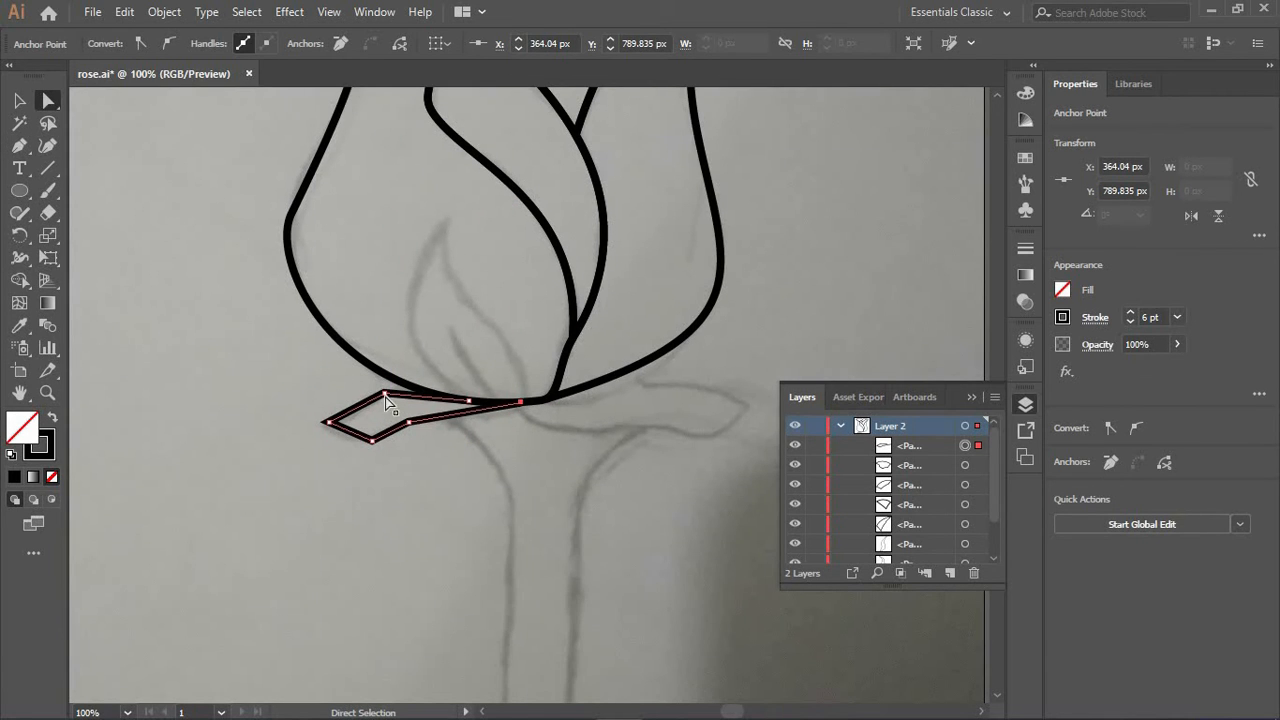
left_click(385, 393)
left_click(168, 43)
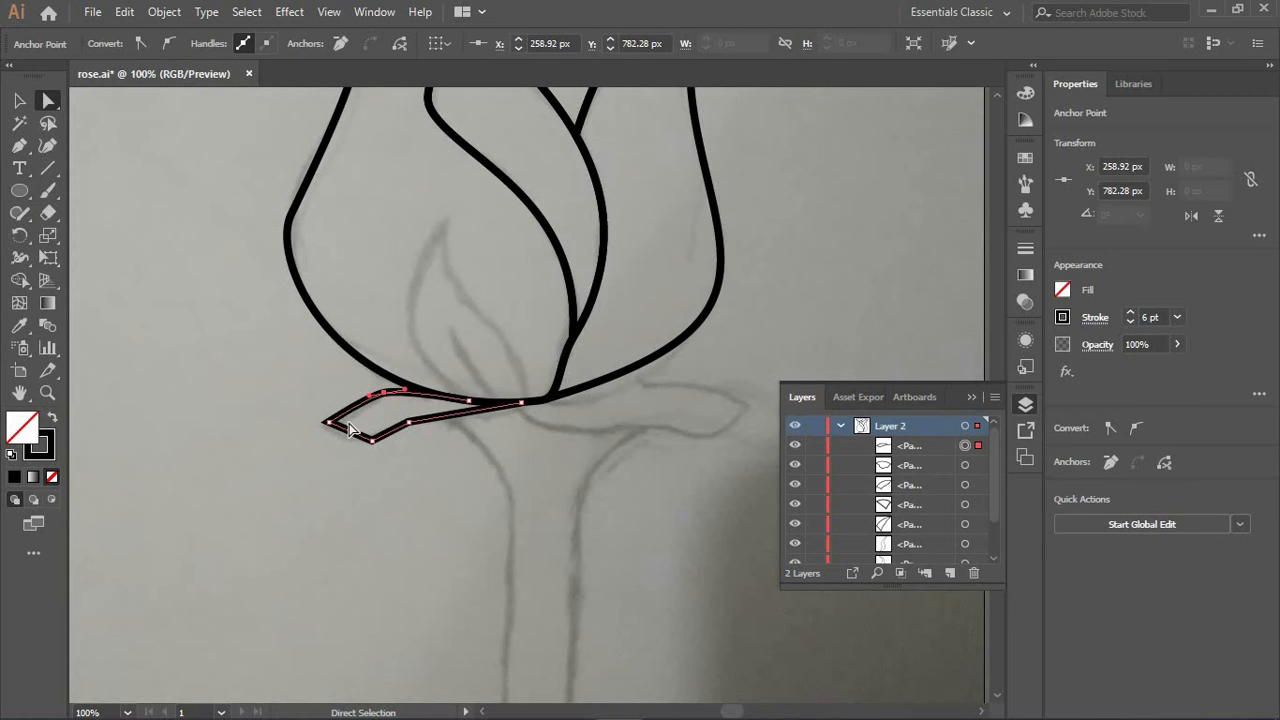
left_click(409, 422)
left_click(521, 403)
left_click(168, 43)
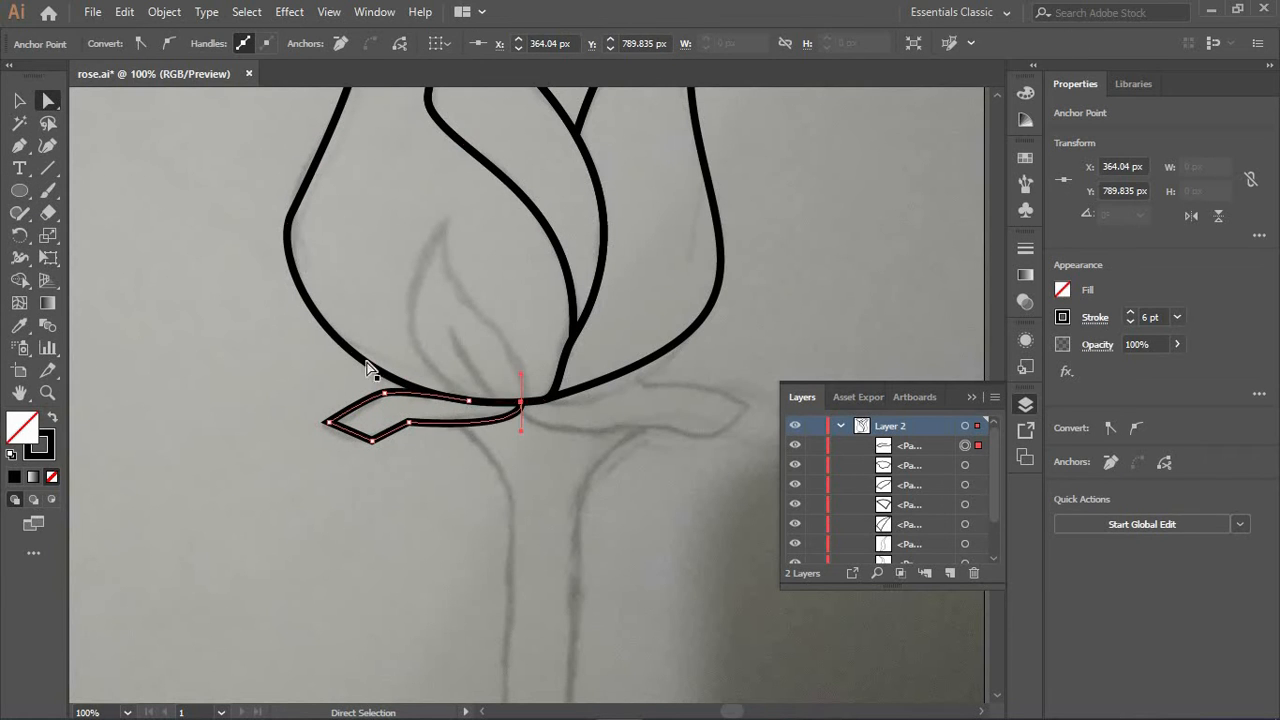
left_click_drag(521, 430, 495, 428)
left_click(409, 422)
left_click(168, 43)
left_click(372, 441)
left_click(168, 43)
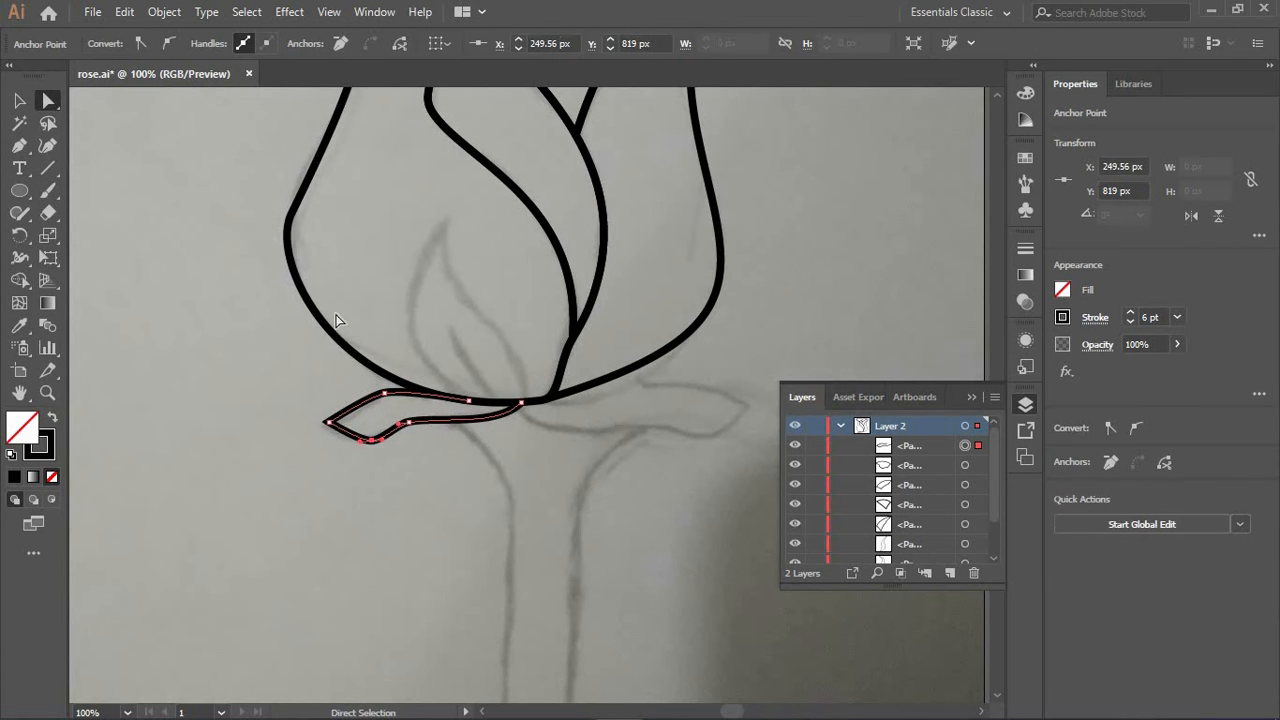
Undo the smoothing tried on the left sepal's tip anchor and nudge the pointed tip slightly down
left_click(328, 422)
left_click(168, 43)
key("ctrl+z")
left_click(329, 422)
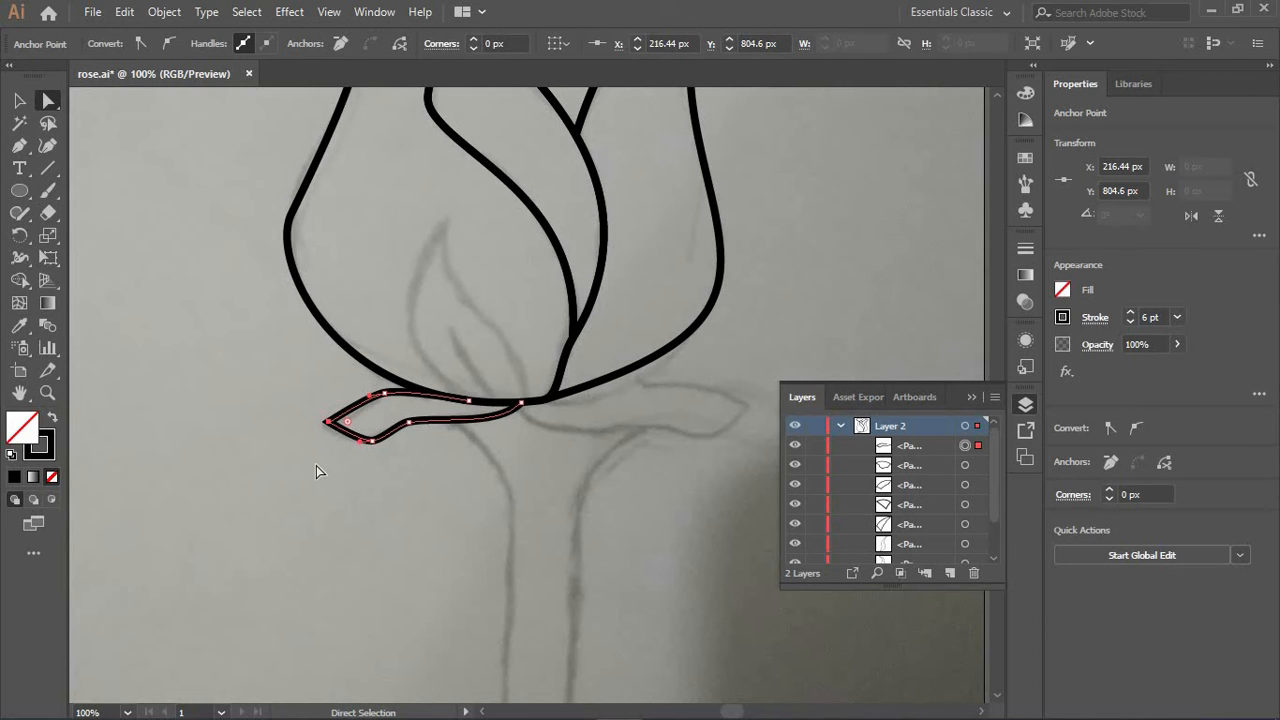
key("Down")
key("Down")
Reshape the left sepal's upper edge by adjusting the anchors and curve handles where it meets the bloom
left_click(469, 401)
left_click(168, 43)
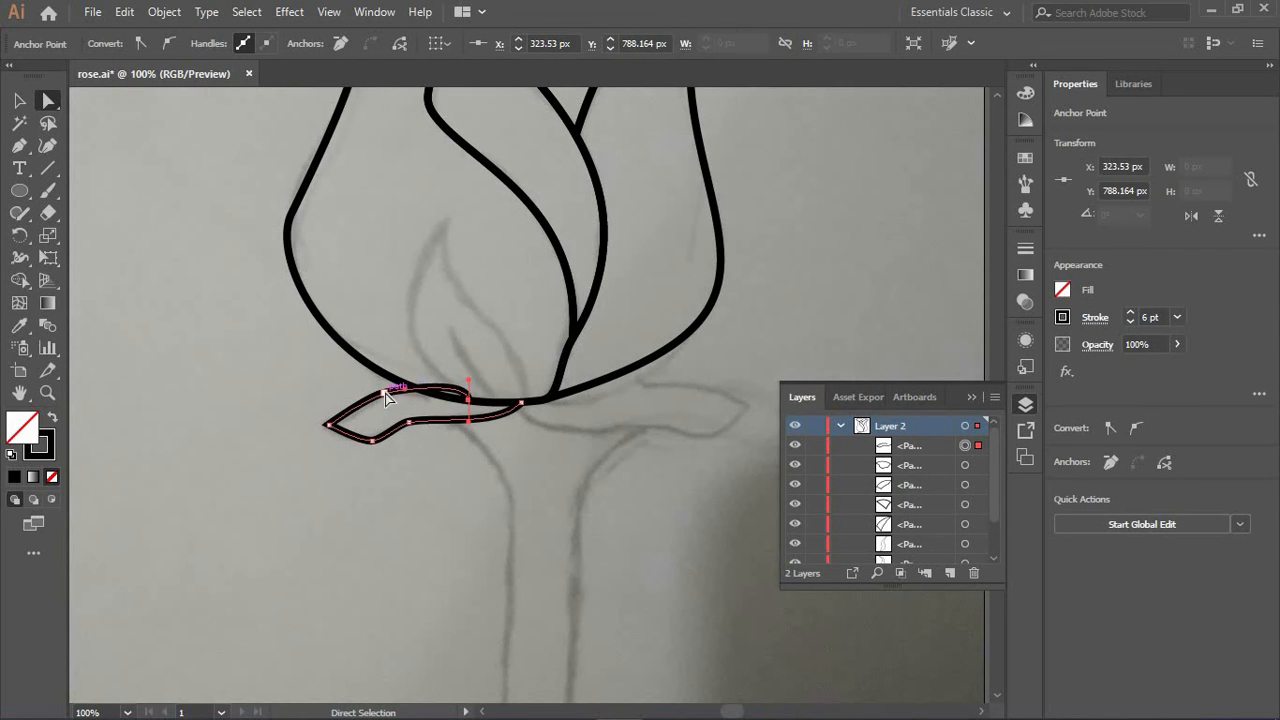
left_click(384, 393)
left_click_drag(468, 381, 355, 418)
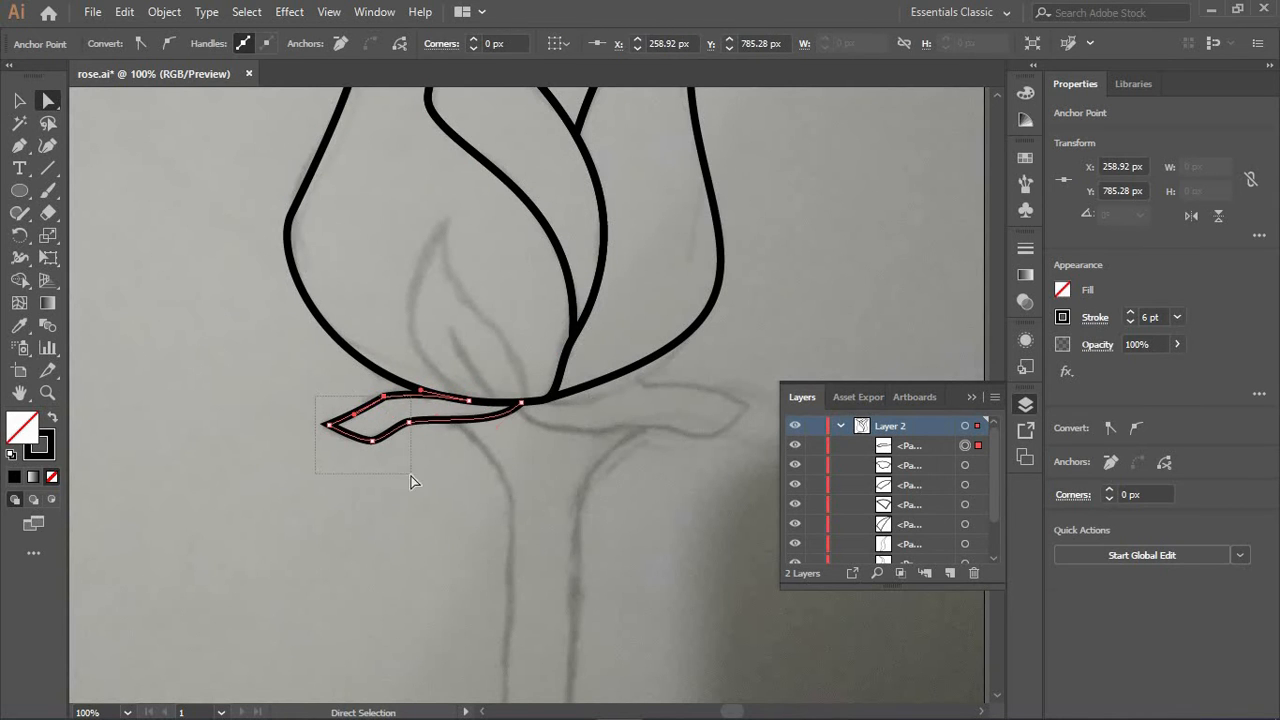
left_click_drag(413, 482, 413, 482)
Nudge the left sepal's tip down and to the left, and thin the sepal's stroke to 1 pt
left_click(329, 425)
key("Down")
key("Left")
key("Left")
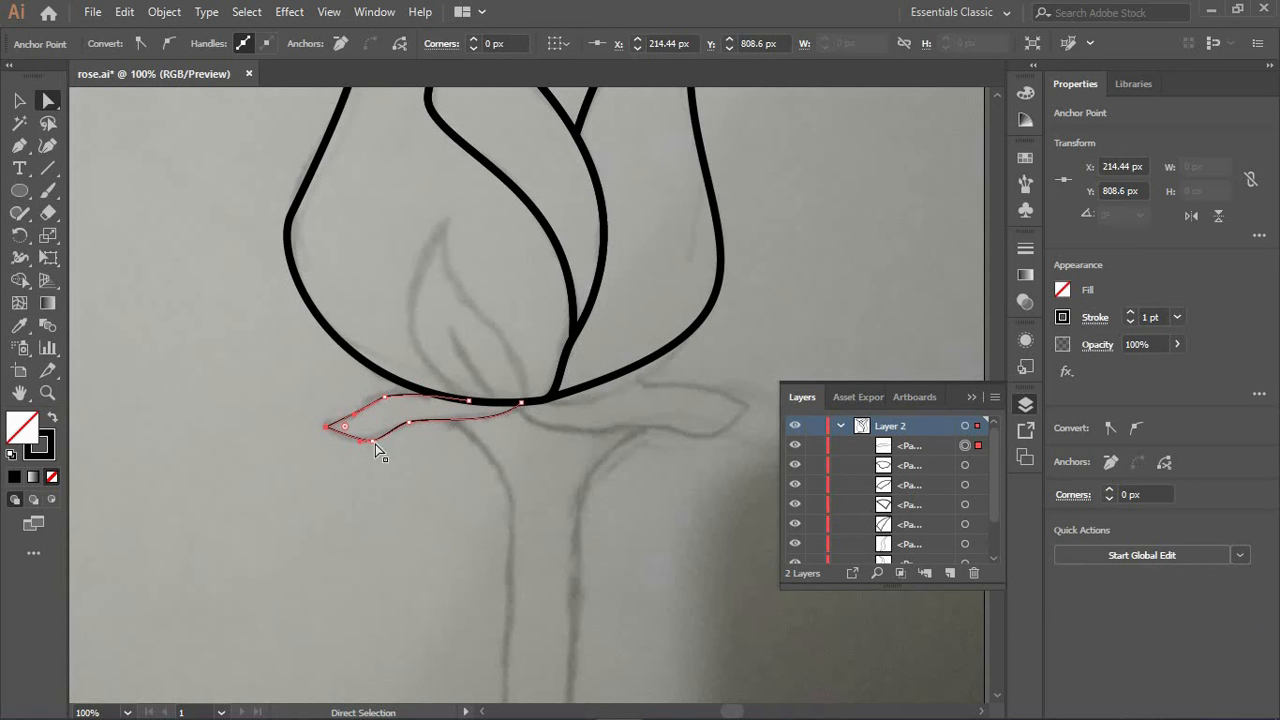
Nudge the left sepal's upper anchor 6 px to the left and adjust its curve handles to follow the sketch
left_click(384, 396)
key("Left")
key("Left")
key("Left")
key("Left")
key("Left")
key("Left")
left_click_drag(348, 416, 424, 390)
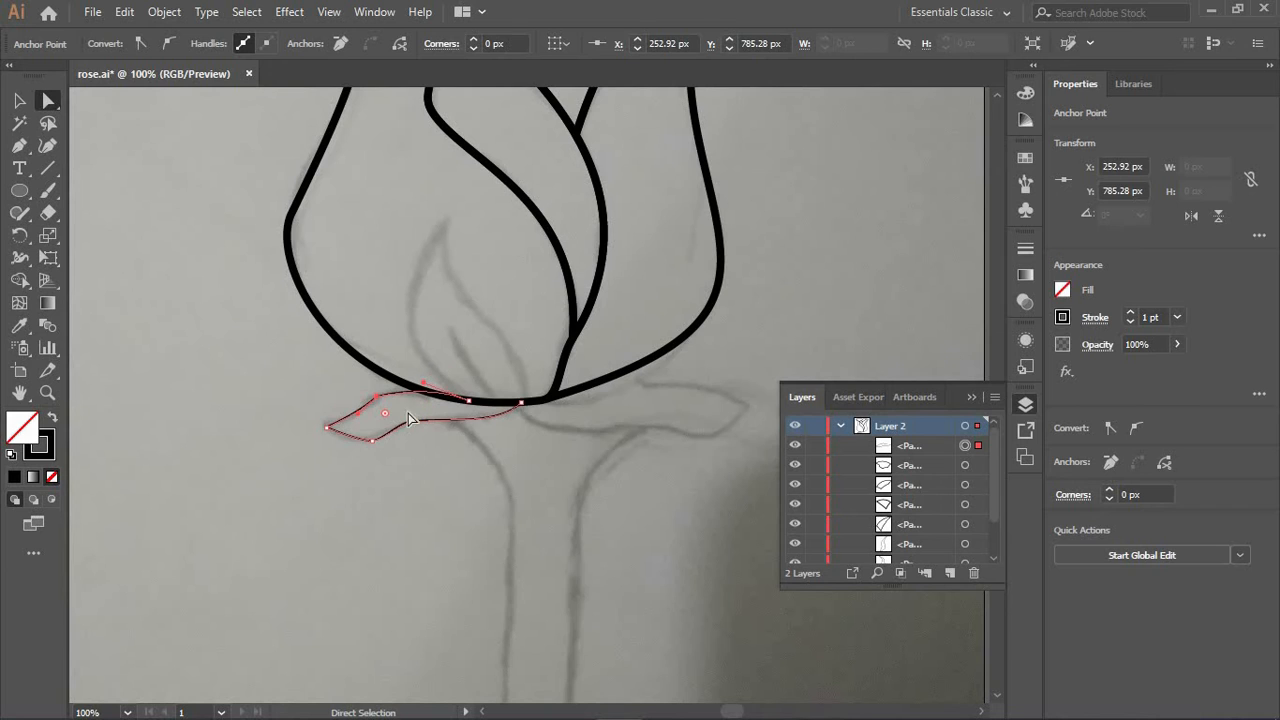
Nudge the left sepal's tip up 2 px and bend the edges beside it with their curve handles
left_click(327, 428)
key("Up")
key("Up")
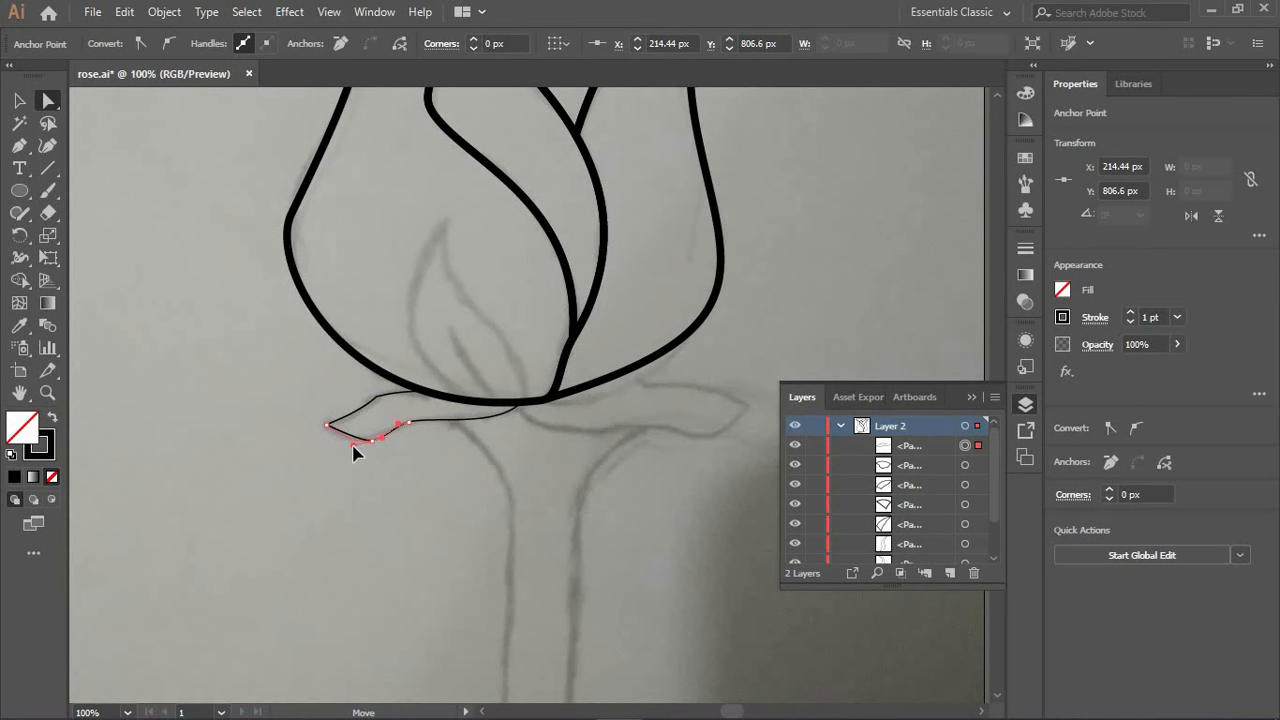
left_click_drag(359, 413, 363, 415)
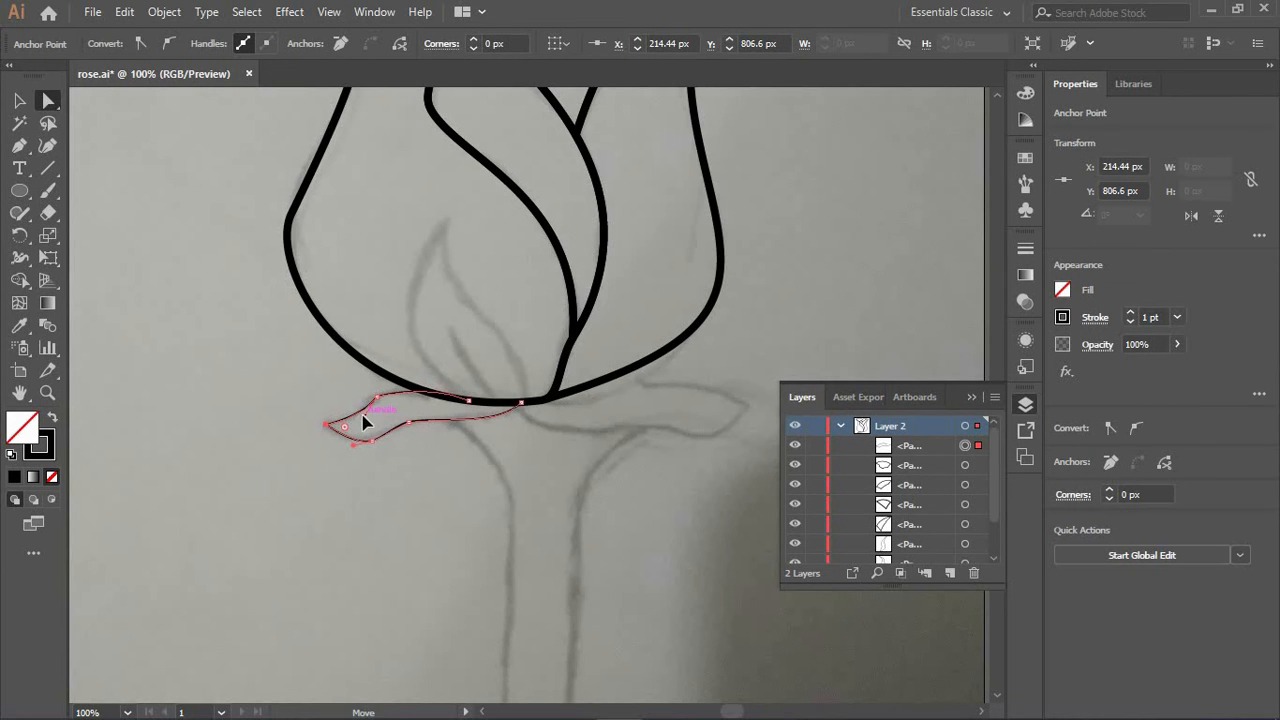
Set the left sepal's stroke back to 6 pt and refine its upper edge where it meets the bloom
left_click(1130, 316)
left_click(462, 464)
left_click(424, 394)
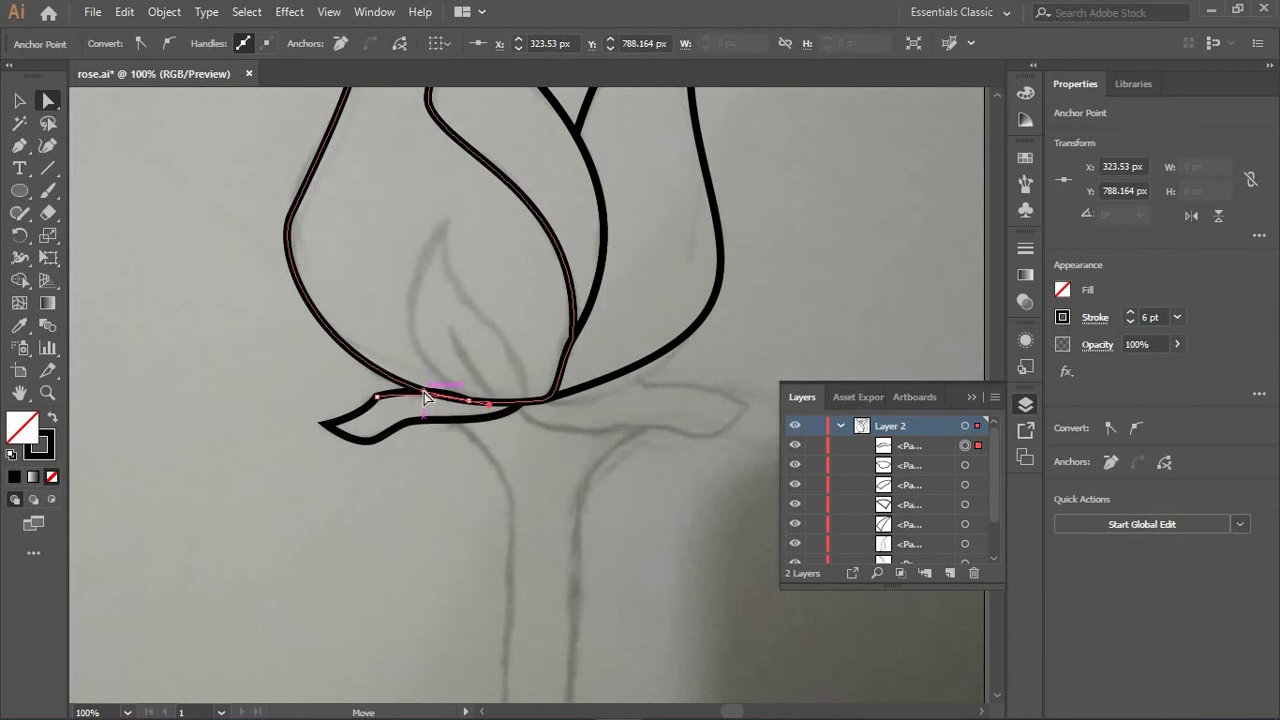
left_click(424, 394)
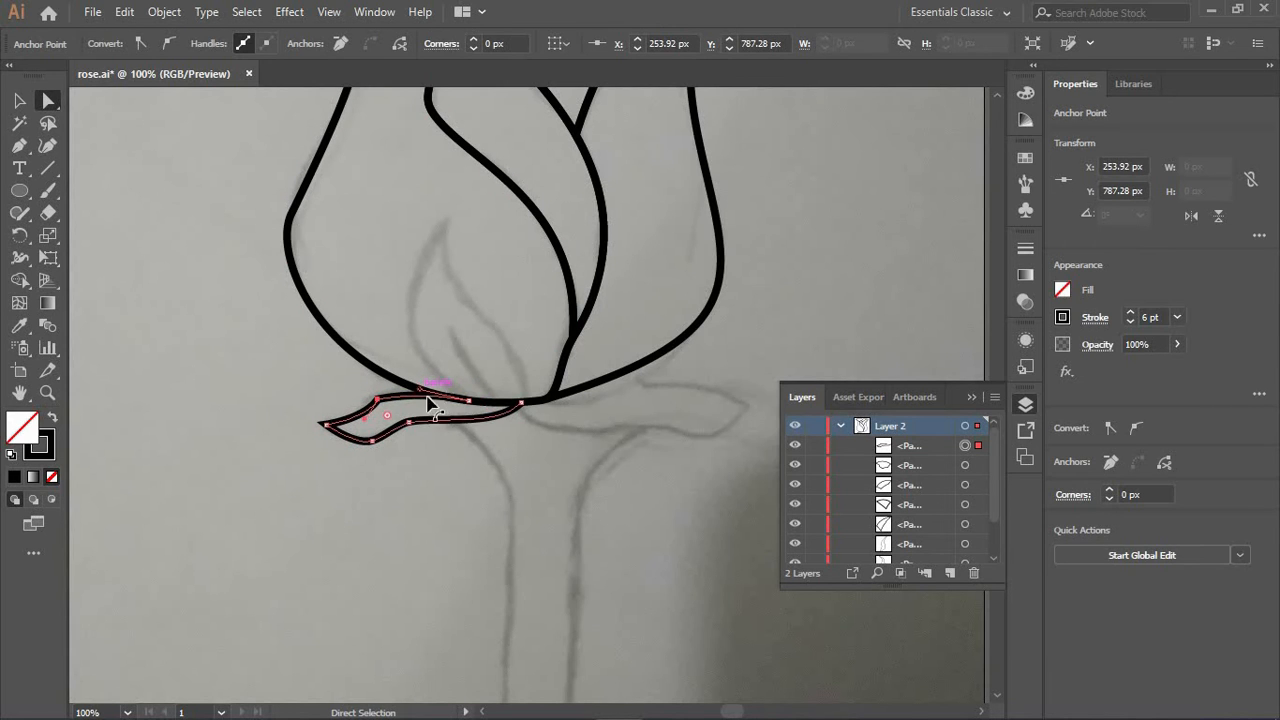
Nudge the left sepal's end anchor up 1 px onto the bloom outline and close the sepal against the bloom with Shape Builder
scroll(509, 460, "right", 5)
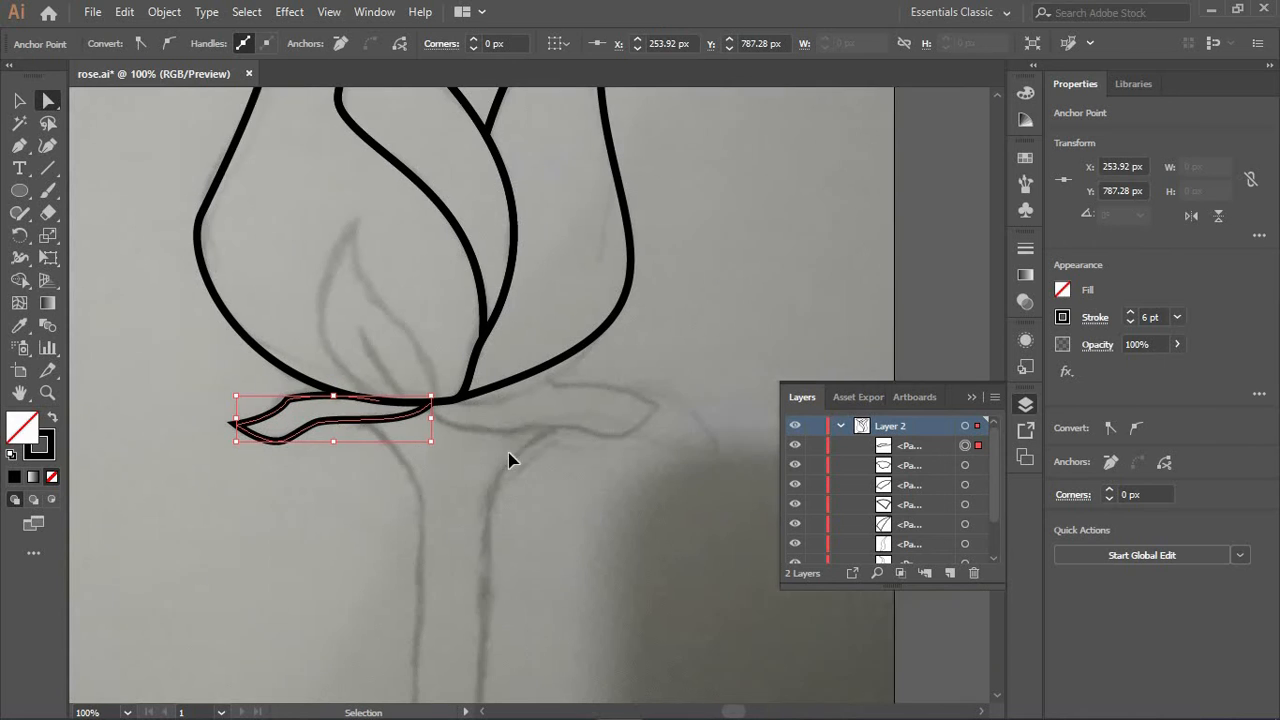
left_click(84, 331, "shift")
left_click(22, 282)
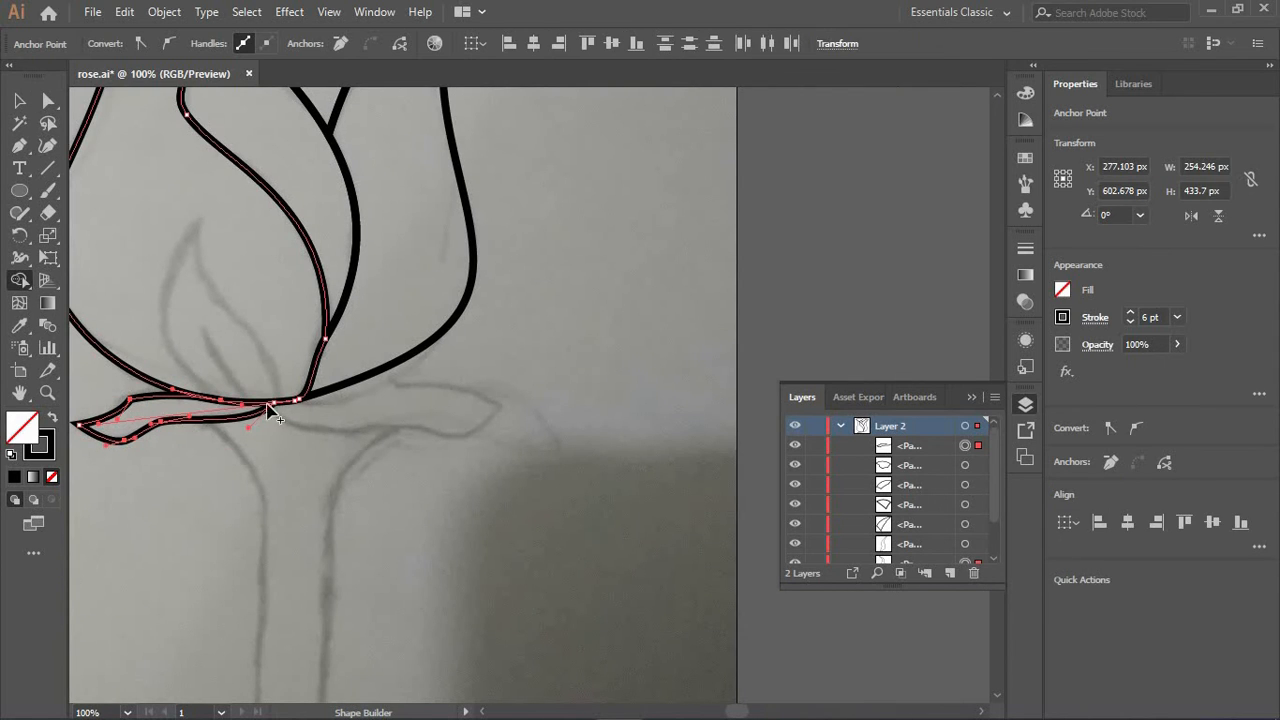
scroll(228, 397, "up", 3)
left_click(370, 420, "ctrl")
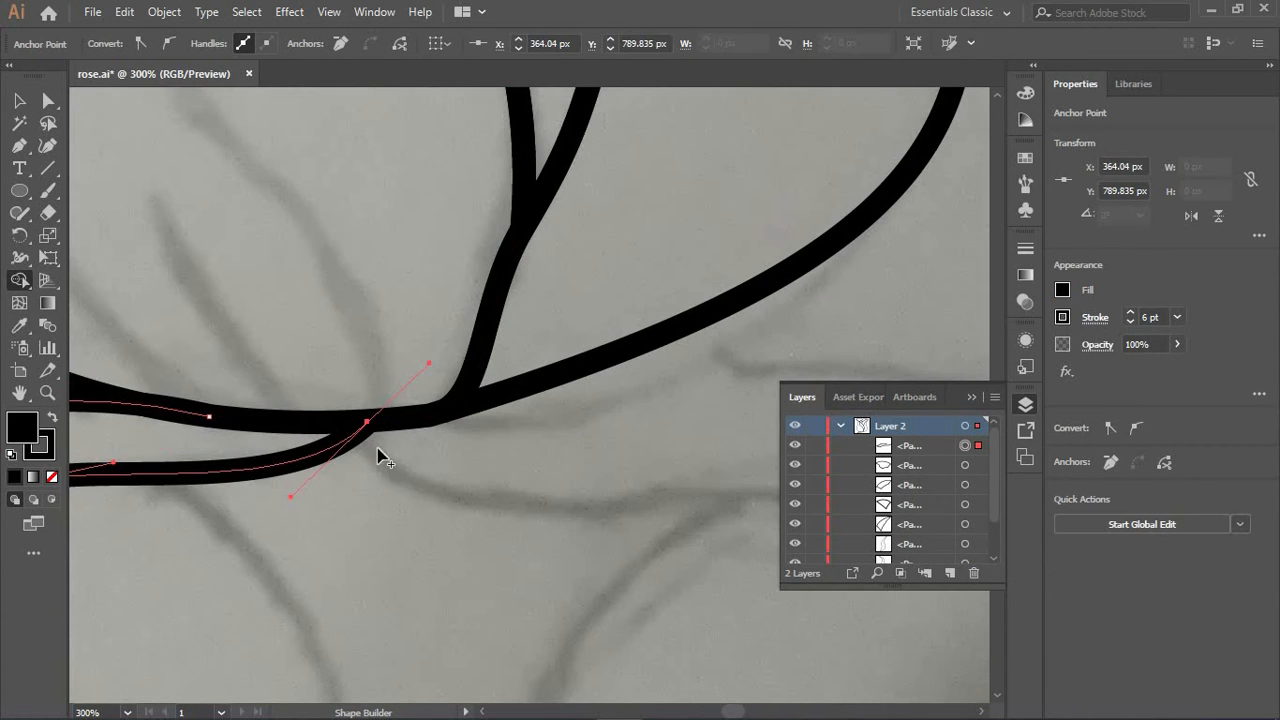
scroll(199, 342, "left", 4)
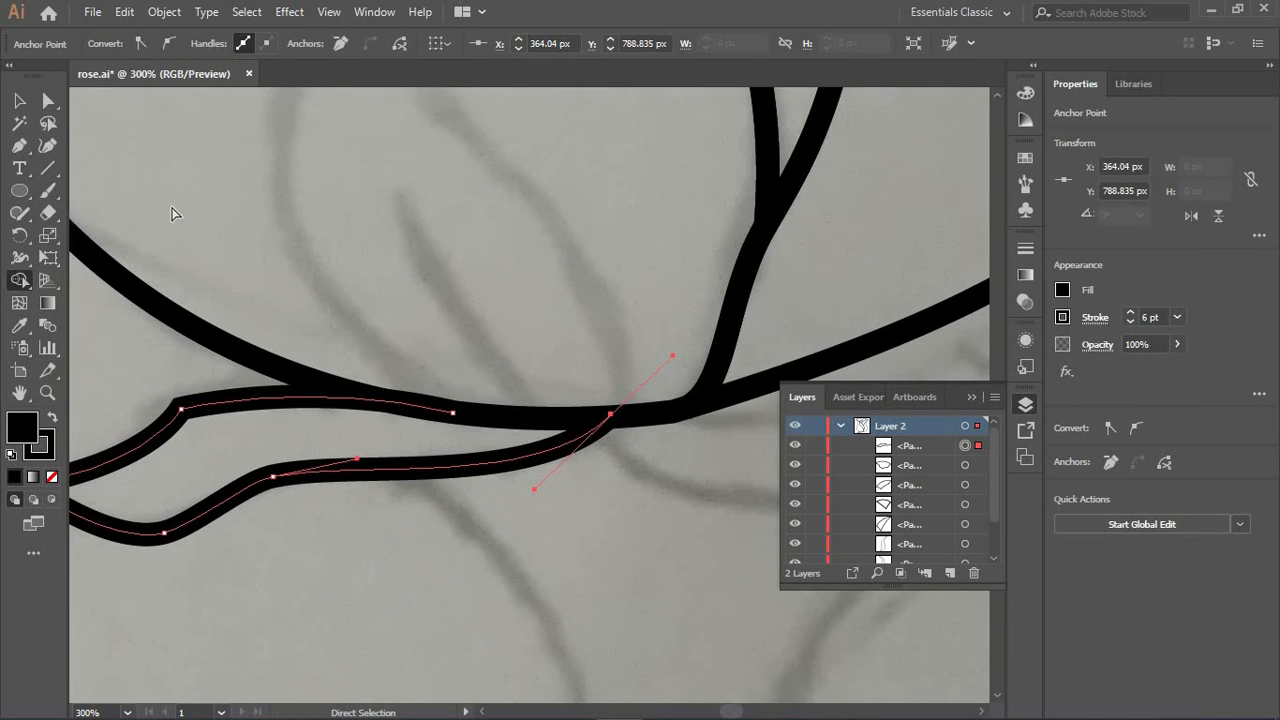
left_click(460, 449)
key("ctrl+z")
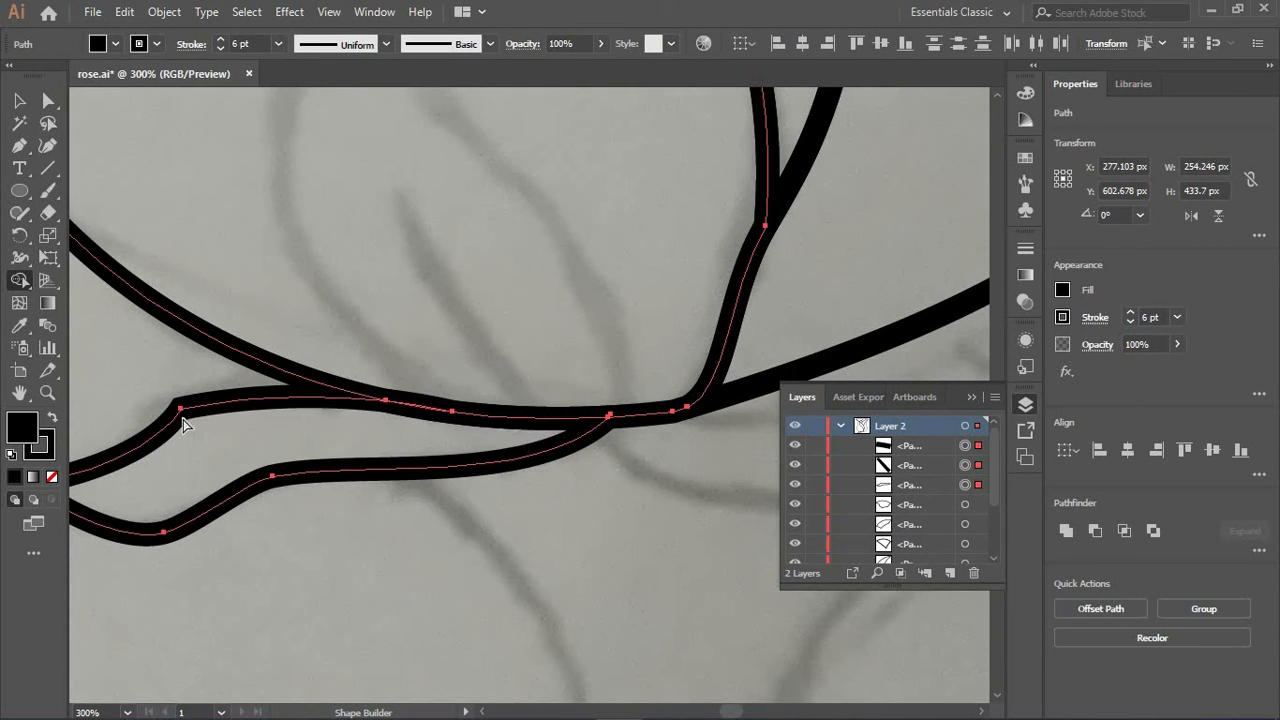
Convert the left sepal's upper anchor to a smooth point so its top edge rounds into the bloom
left_click(180, 408)
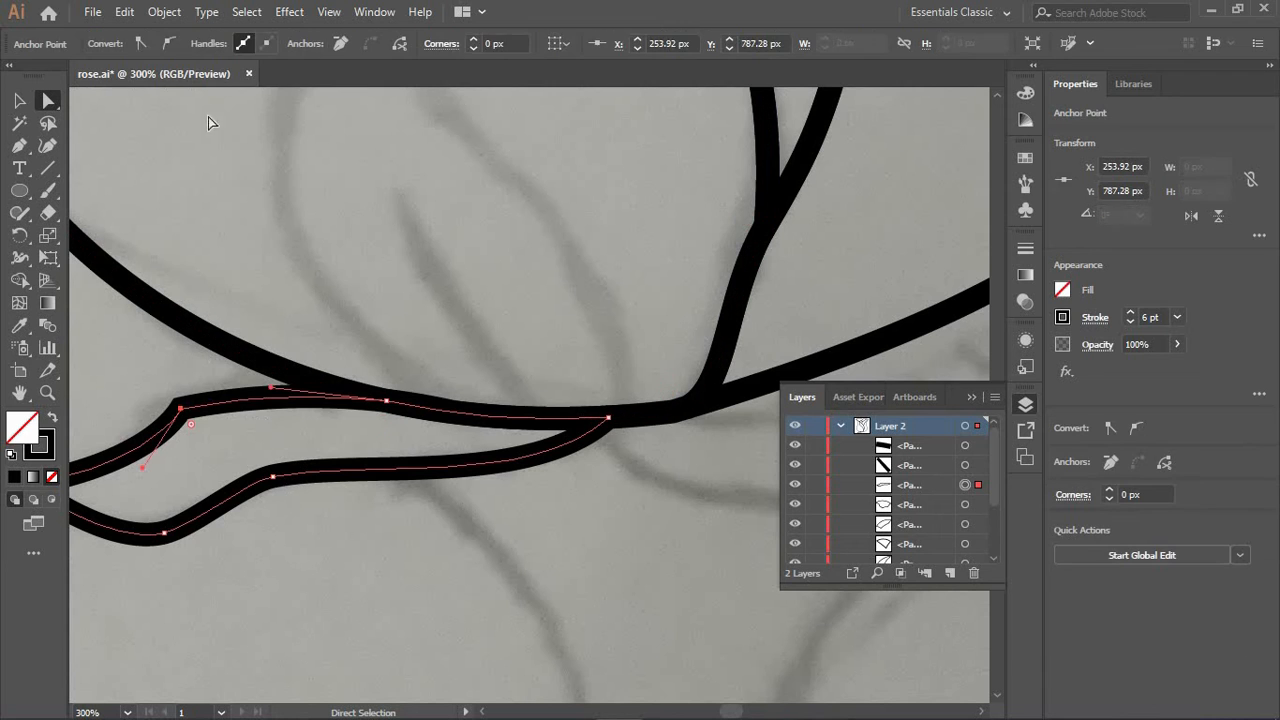
left_click(169, 43)
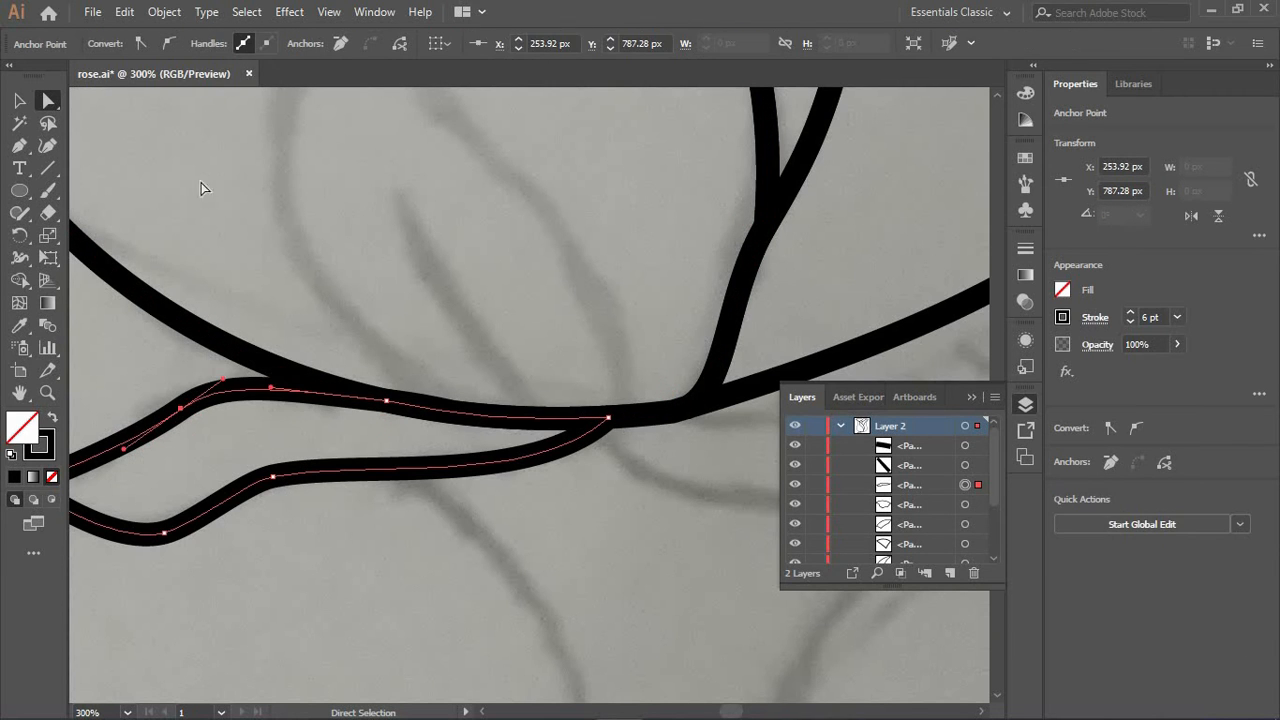
left_click(193, 449)
key("ctrl+minus")
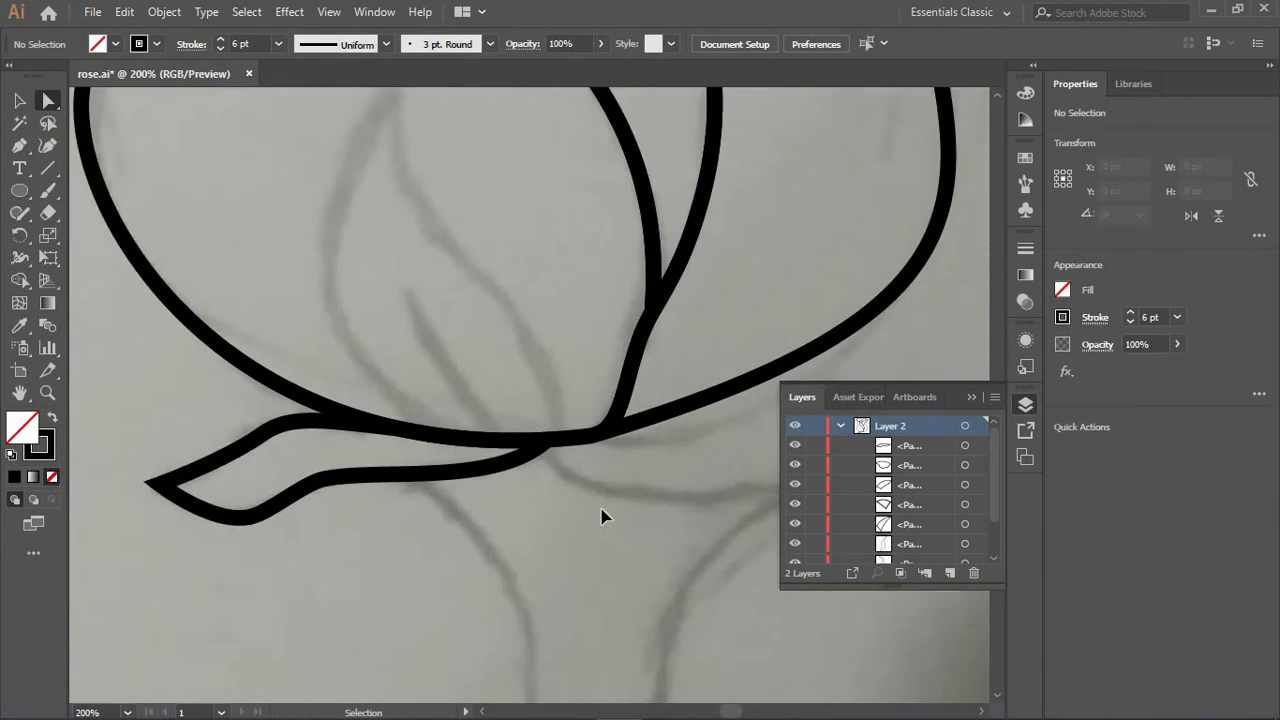
Draw the right sepal's outline with the Pen tool as six straight-segment anchors, from the left sepal's base around to the bloom's lower edge
scroll(540, 510, "right", 5)
key("p")
left_click(132, 450)
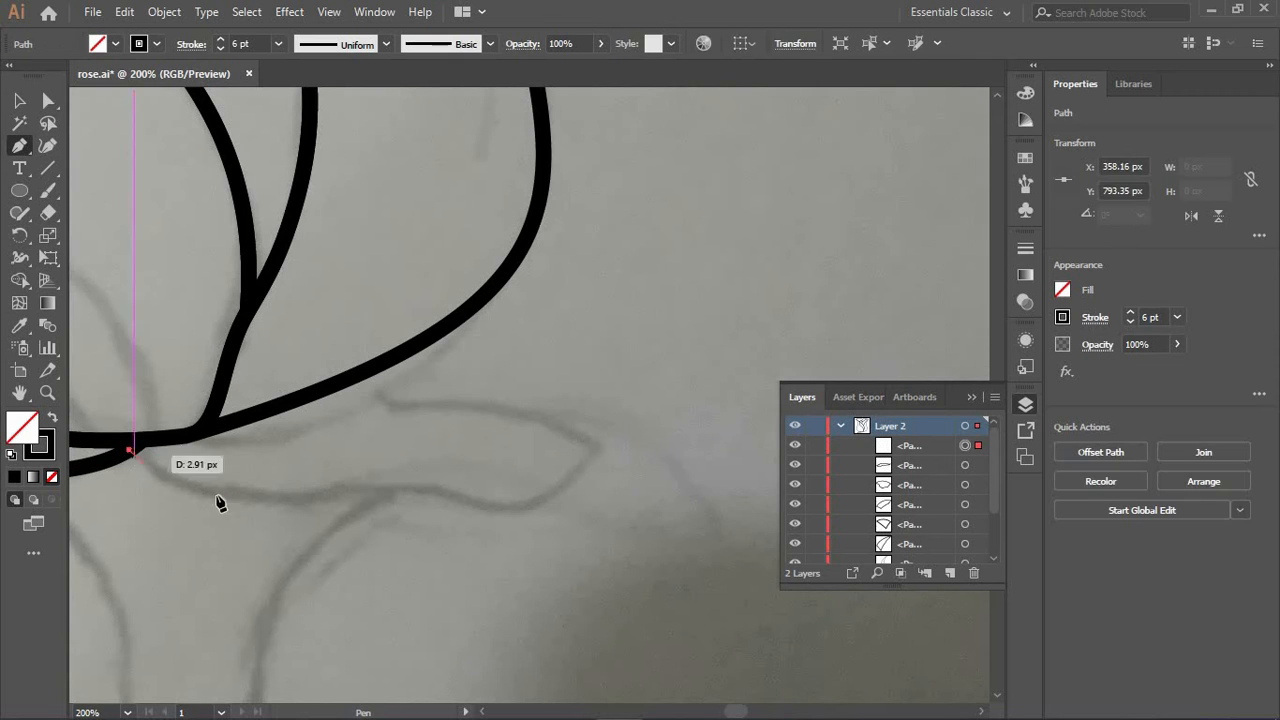
left_click(333, 489)
left_click(512, 511)
left_click(593, 450)
left_click(395, 407)
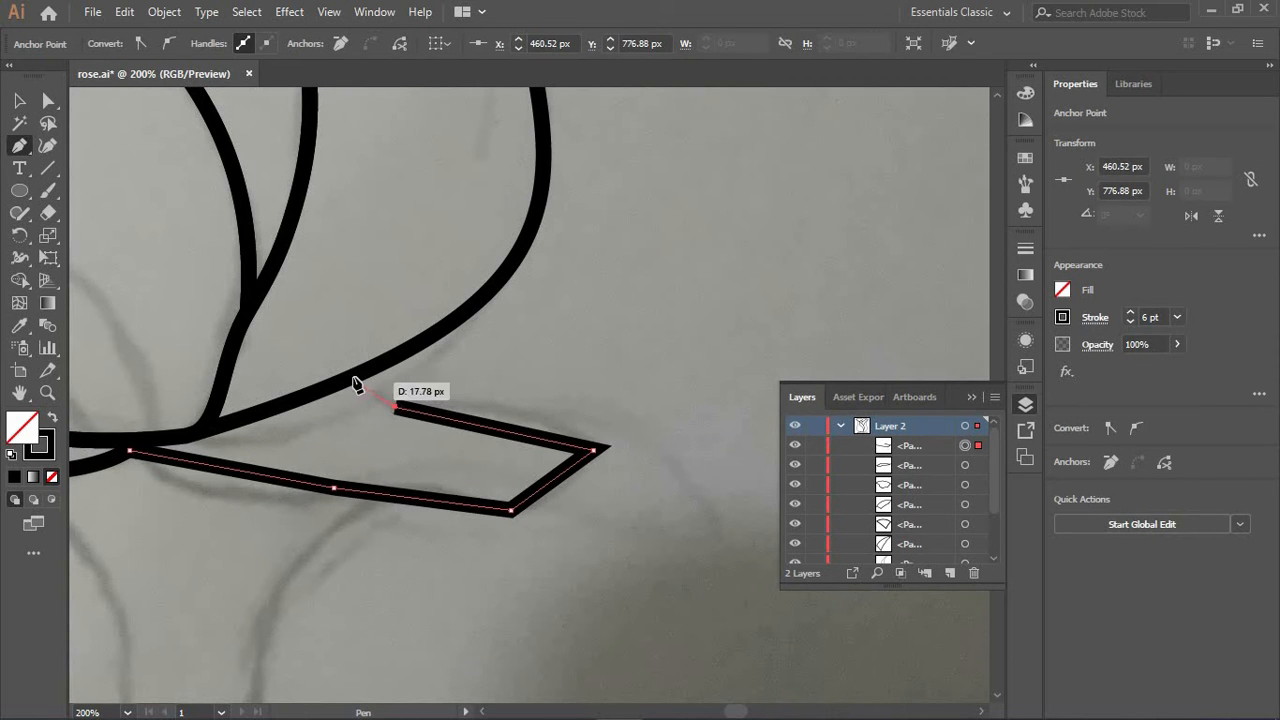
left_click(353, 378)
Convert the right sepal's upper anchor and two lower anchors to smooth points and bend the adjoining edges along the sketch
left_click(395, 408)
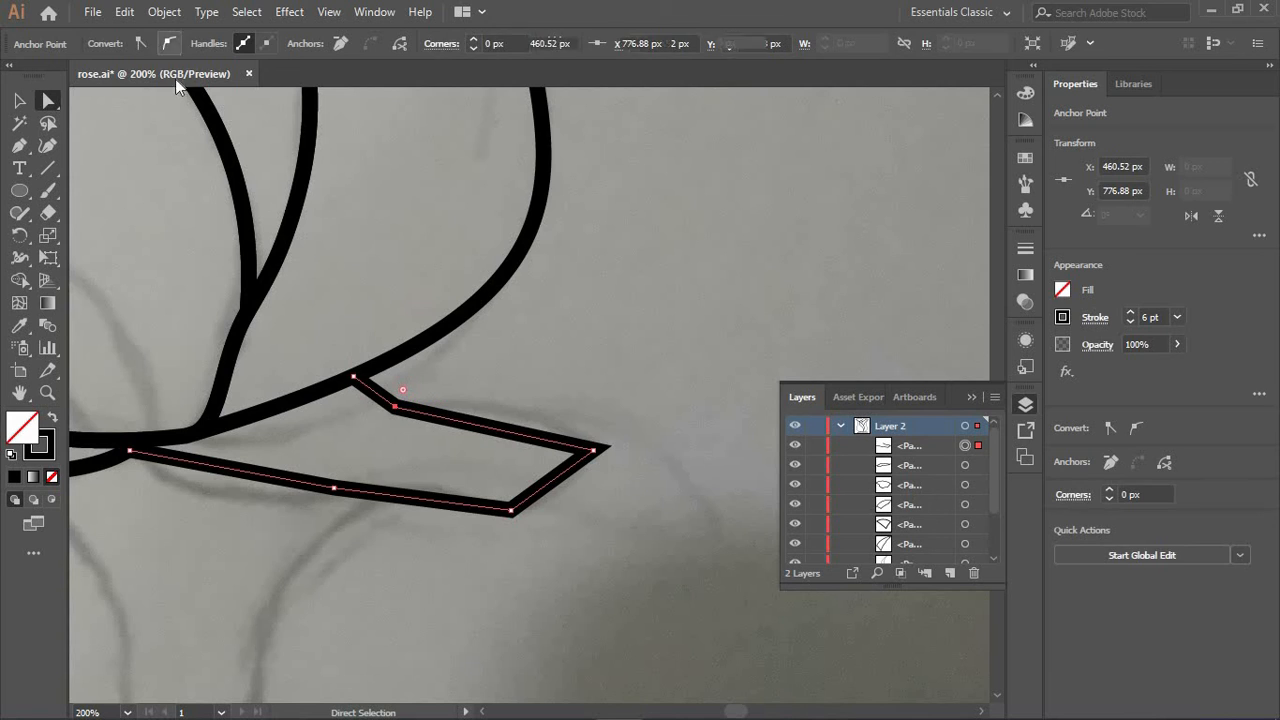
left_click(168, 44)
left_click_drag(446, 423, 502, 400)
left_click(511, 510)
left_click(168, 44)
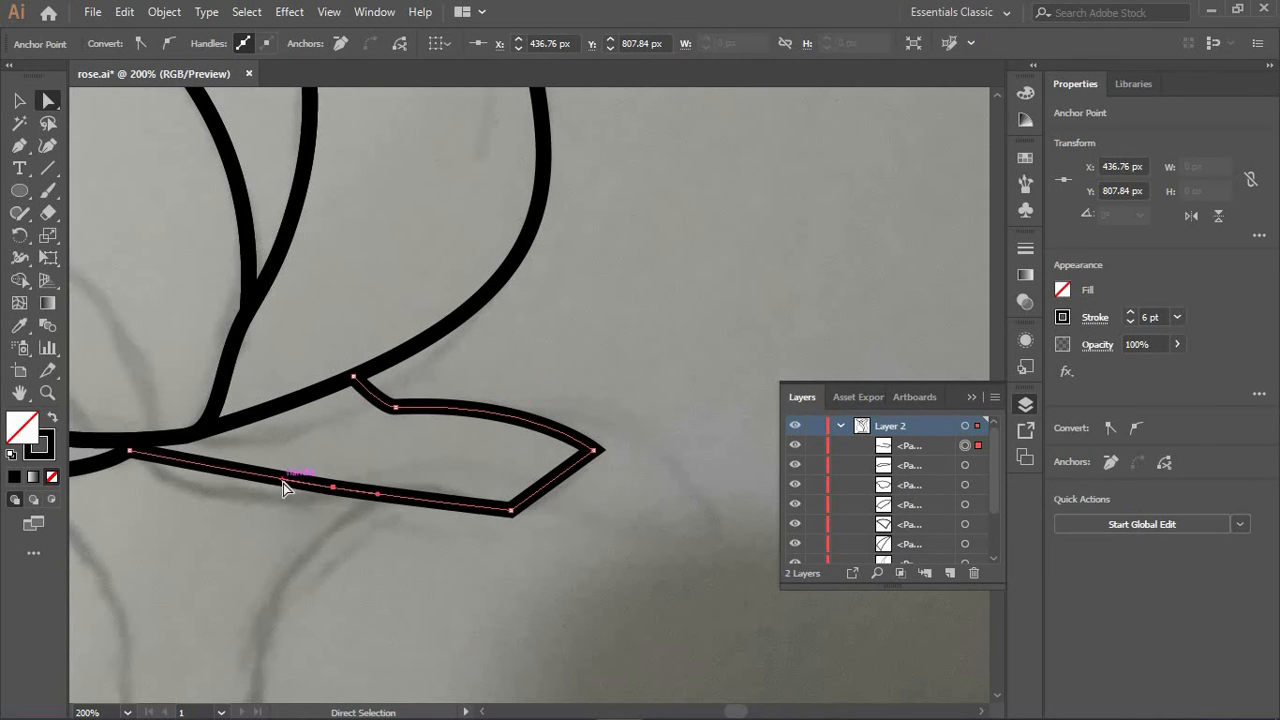
left_click_drag(283, 480, 262, 523)
left_click(511, 510)
left_click(169, 43)
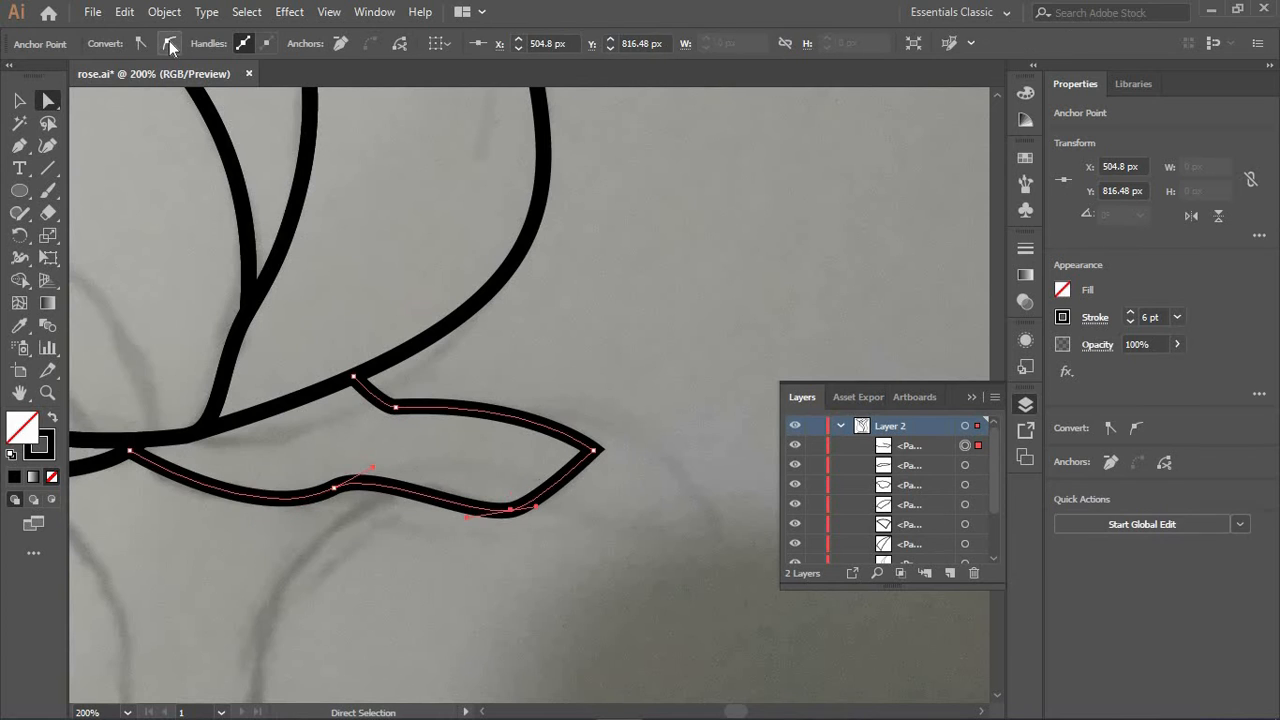
Nudge the right sepal's tip 8 px up and 13 px to the right, and bend its upper edge inward with the curve handle
left_click(593, 449)
key("Up")
key("Up")
key("Up")
left_click_drag(529, 400, 509, 443)
key("Up")
key("Up")
key("Up")
key("Up")
key("Up")
key("Up")
key("Up")
key("Up")
key("Right")
key("Right")
key("Right")
key("Right")
key("Right")
key("Right")
key("Right")
key("Right")
key("Down")
key("Down")
key("Down")
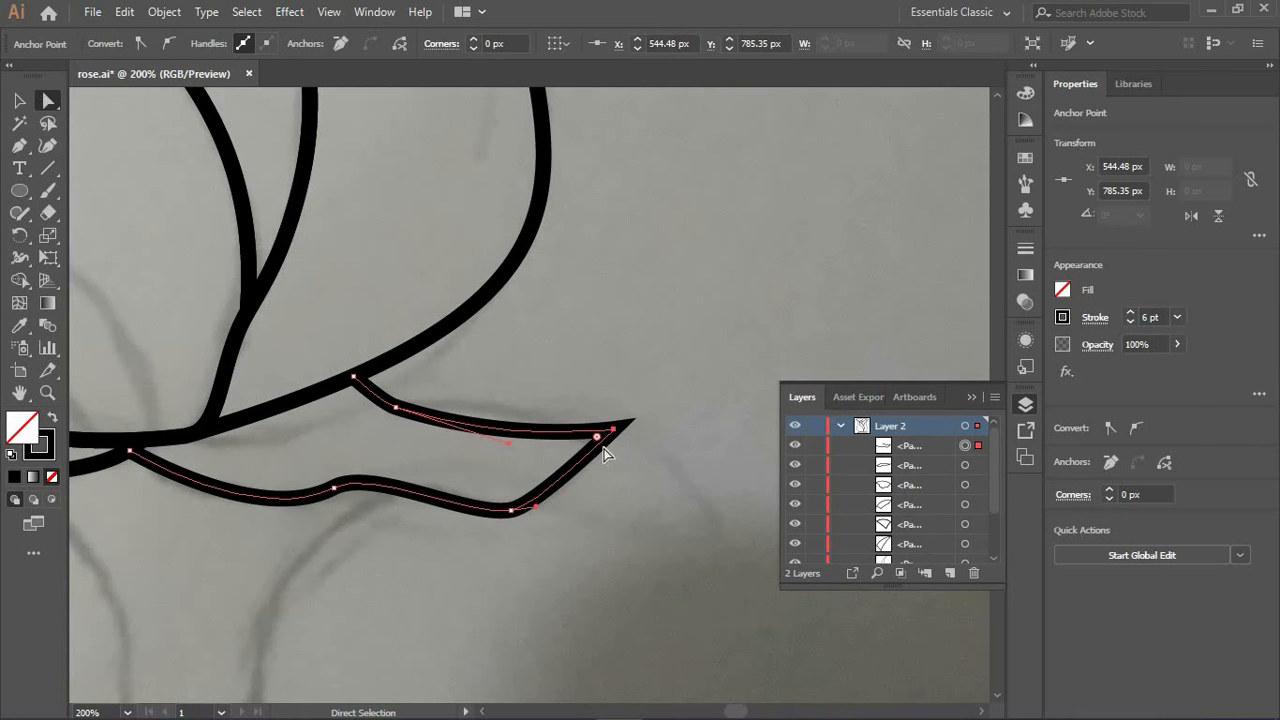
key("Right")
key("Right")
key("Right")
key("Right")
key("Right")
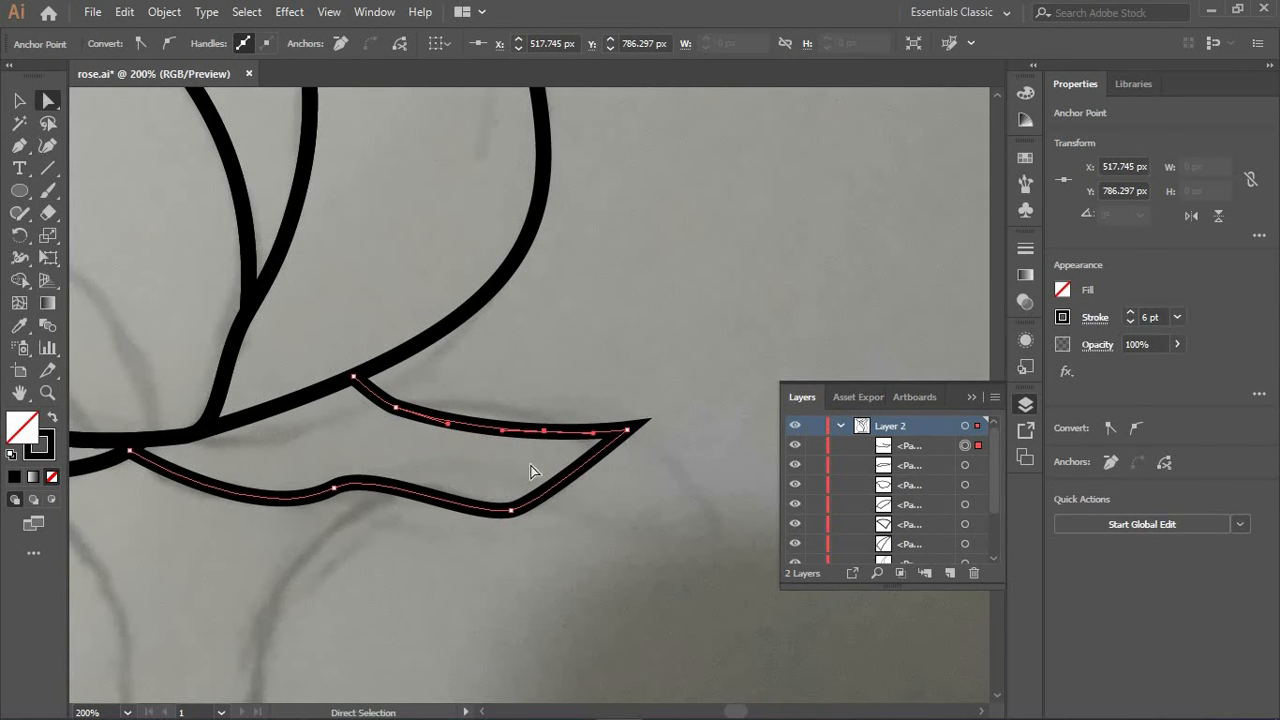
Curve the right sepal's upper edge with the handles of the anchor near its tip, and lower the tip toward the sketch
left_click(508, 418)
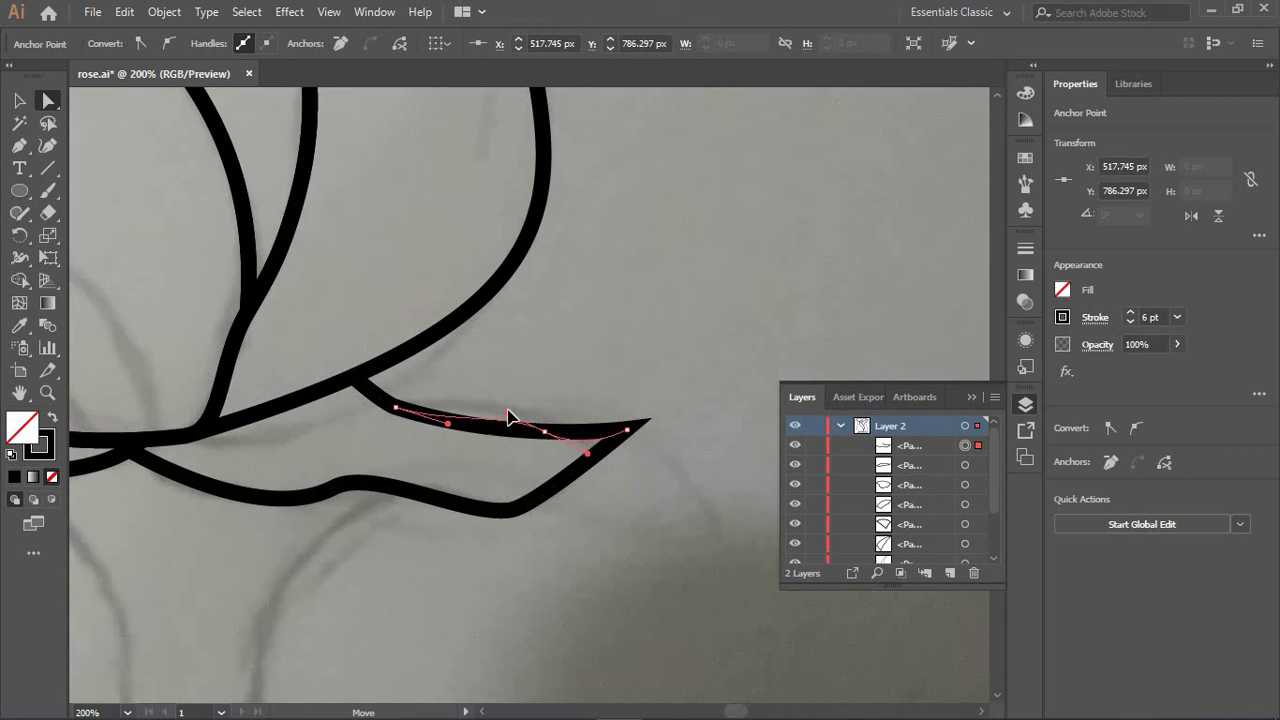
left_click(627, 431)
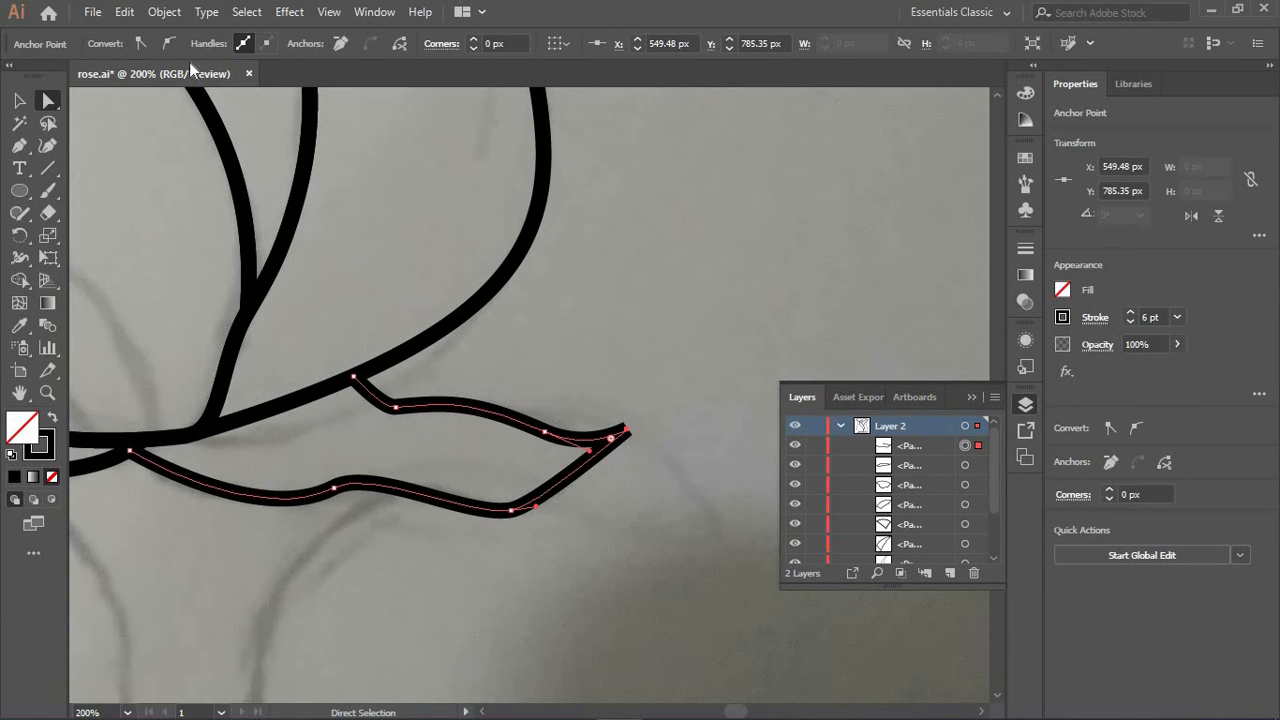
mouse_move(627, 437)
left_mouse_down()
mouse_move(640, 449)
mouse_move(620, 437)
mouse_move(622, 459)
left_mouse_up()
left_click(410, 582)
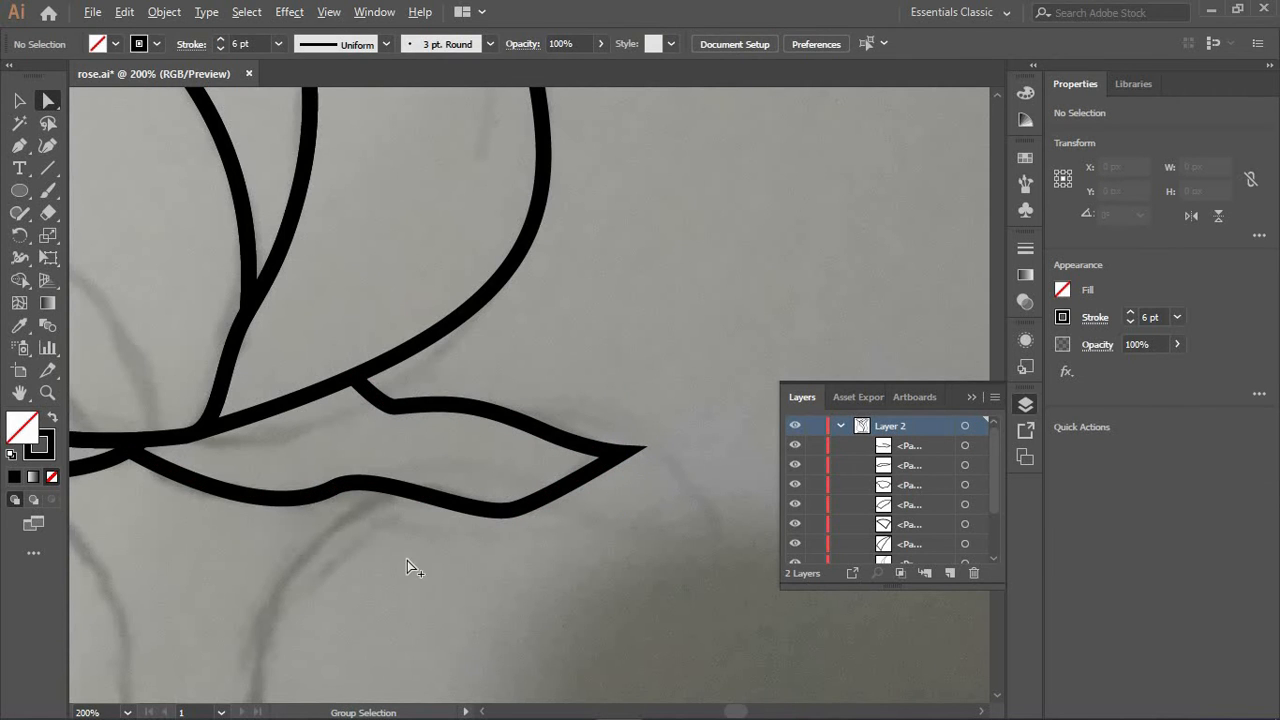
Merge the area between the right sepal's outline and the bloom's lower edge into one closed path with Shape Builder
key("ctrl+minus")
key("ctrl+a")
key("shift+m")
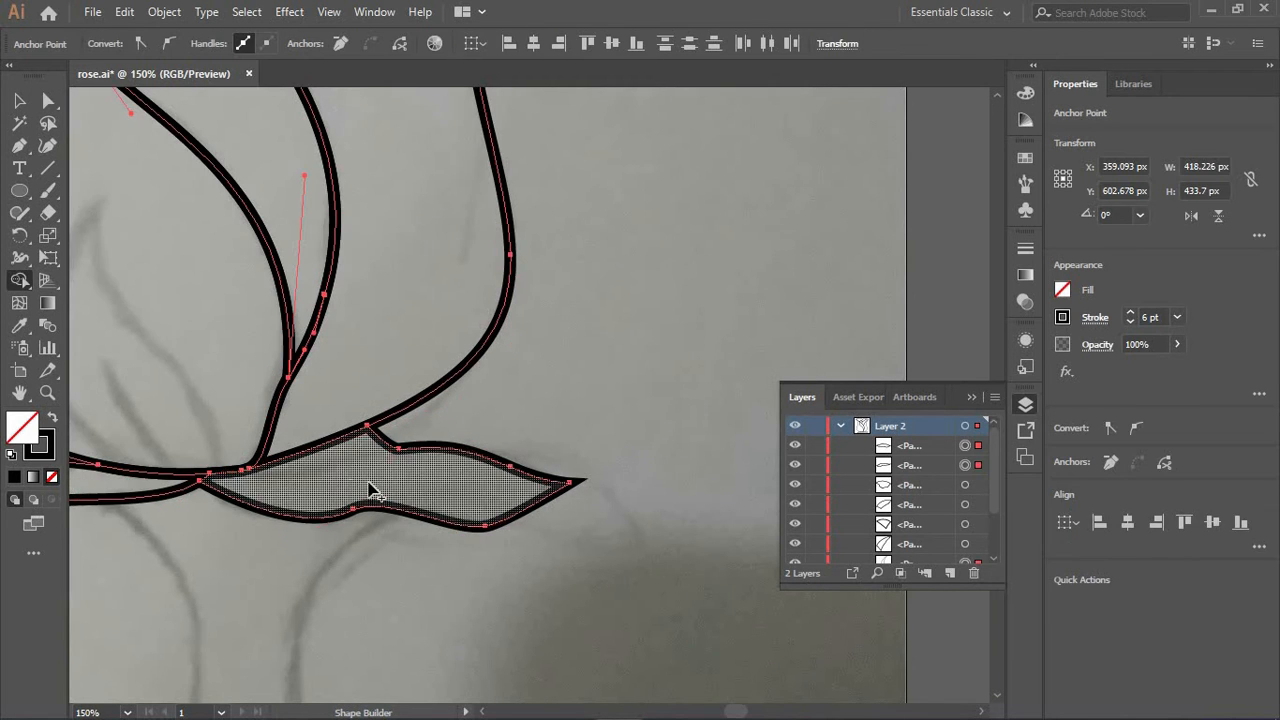
left_click(965, 448)
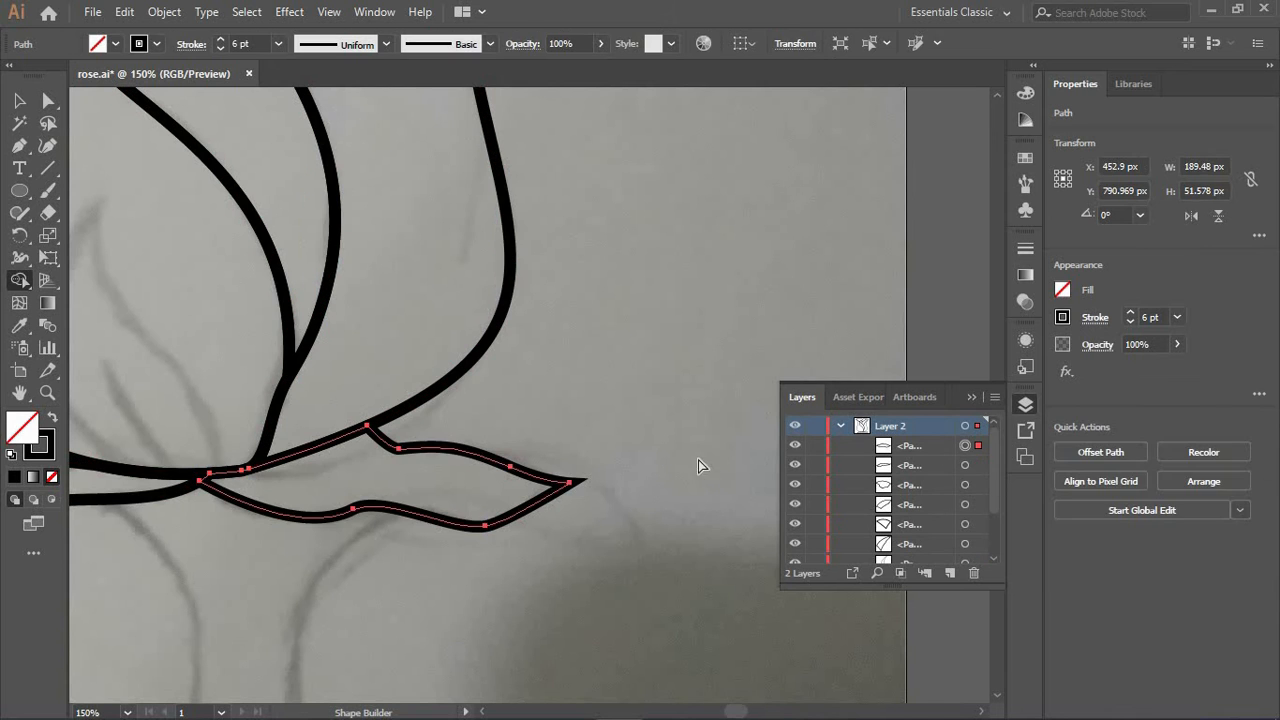
left_click(700, 463, "ctrl")
Draw the centre sepal with the Pen tool as a four-anchor path about 143 px tall, starting and ending on the bloom's base
scroll(498, 426, "up", 1)
scroll(521, 421, "up", 3)
scroll(521, 421, "down", 3)
scroll(510, 430, "left", 4)
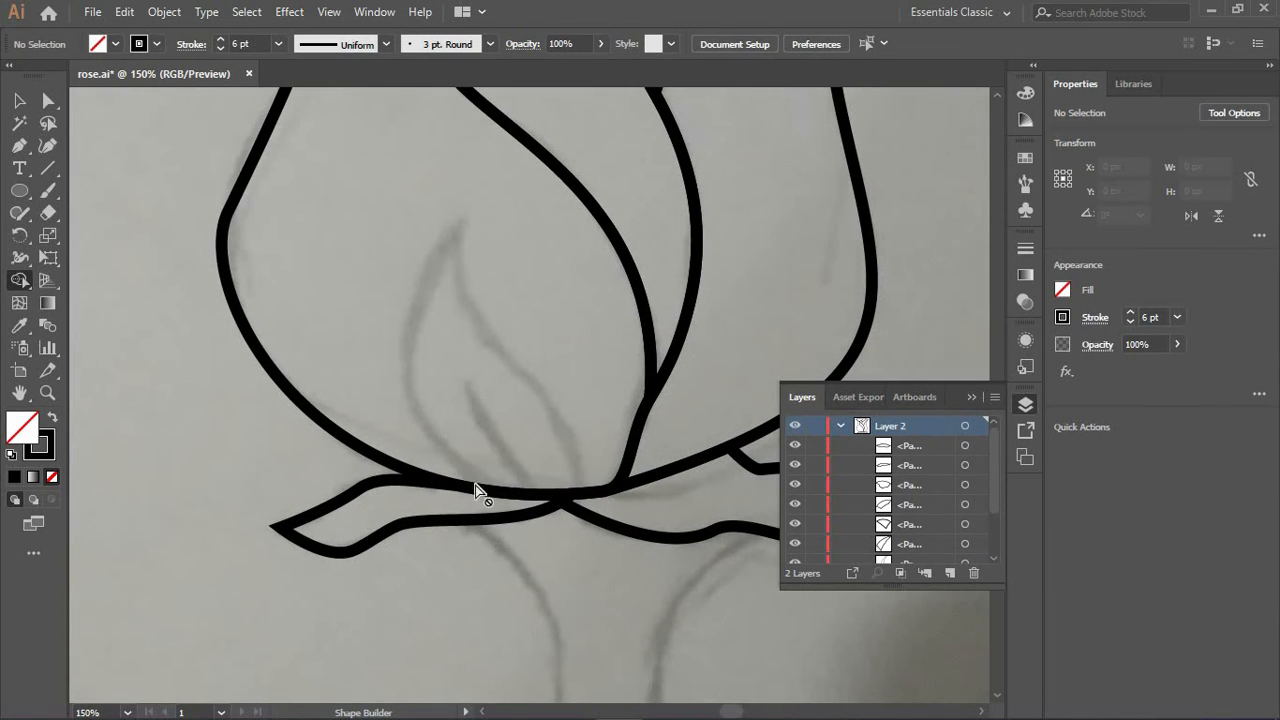
key("p")
left_click(493, 490)
left_click(457, 216)
left_click(534, 391)
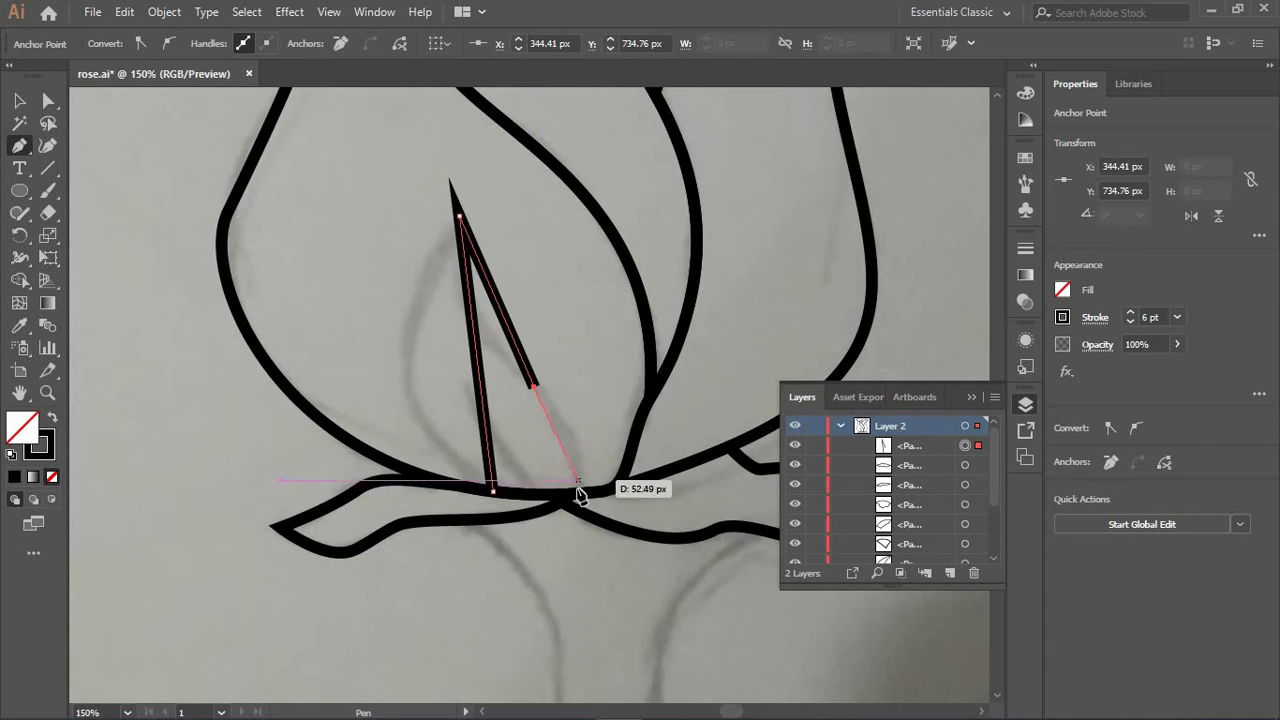
left_click(570, 493)
Bend the centre sepal's left edge outward along the sketch and nudge its left base anchor 3 px to the right
key("a")
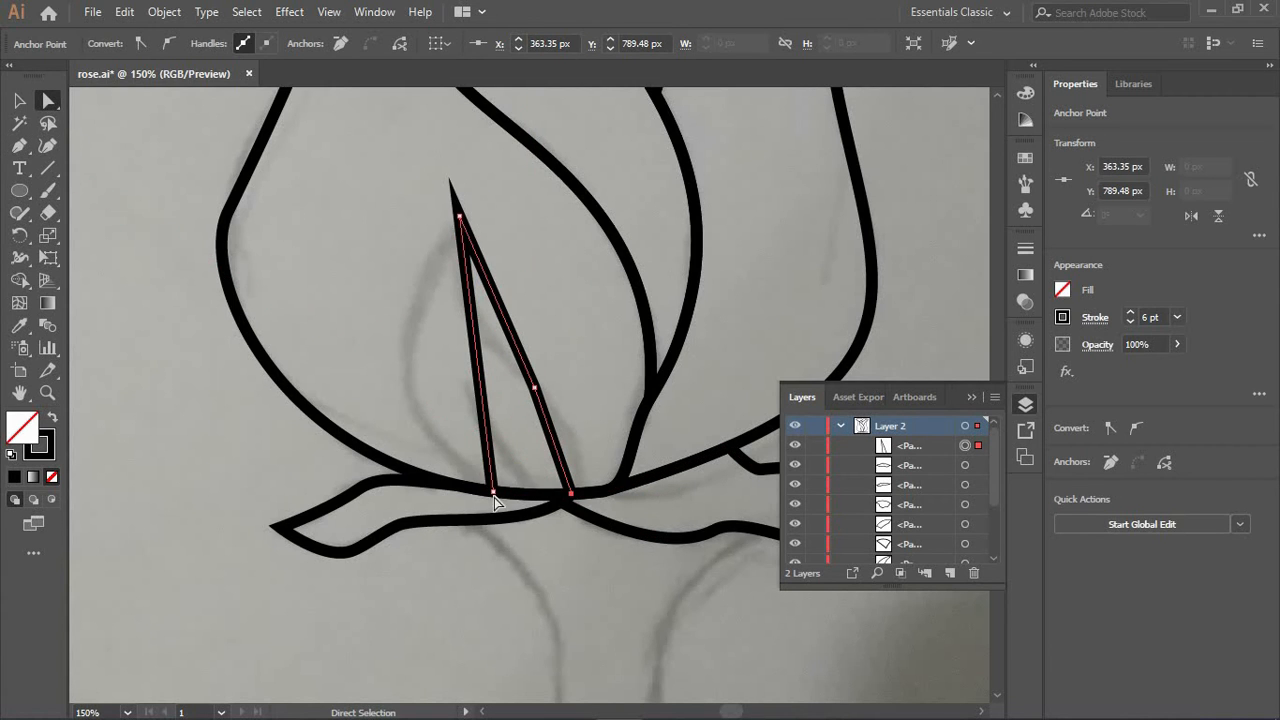
left_click(484, 418)
left_click_drag(493, 422, 396, 355)
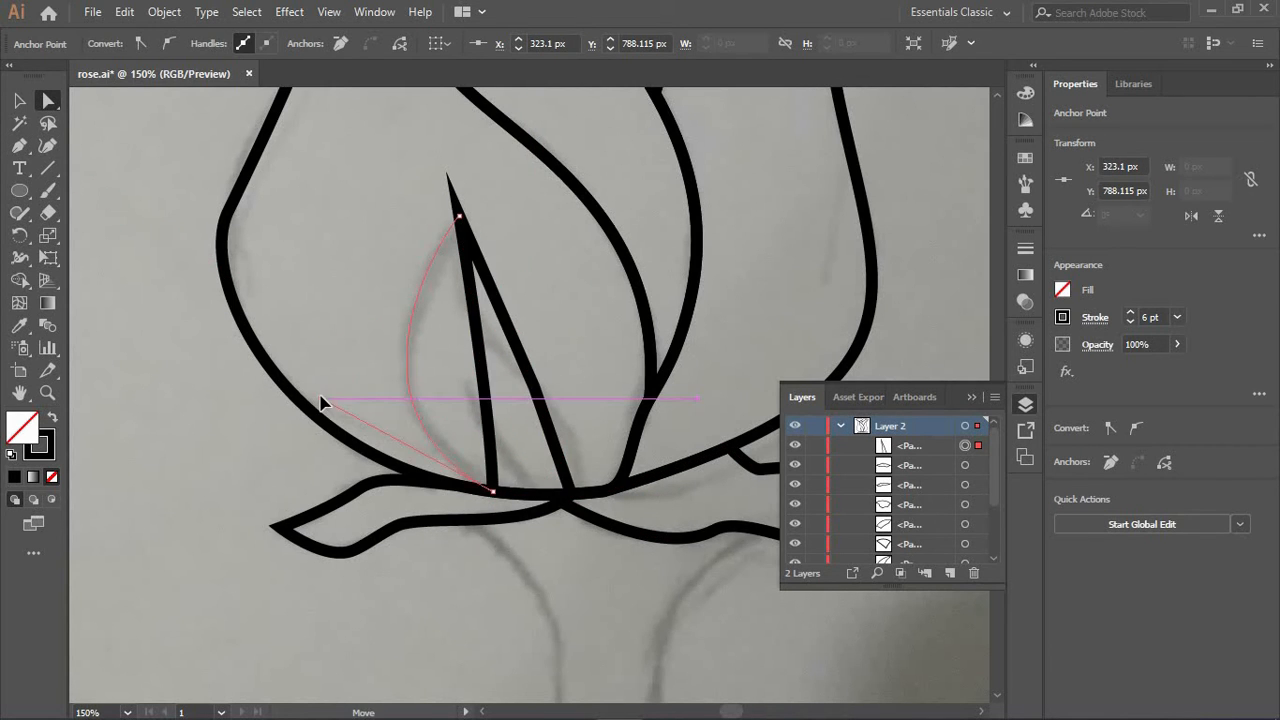
left_click_drag(322, 403, 326, 400)
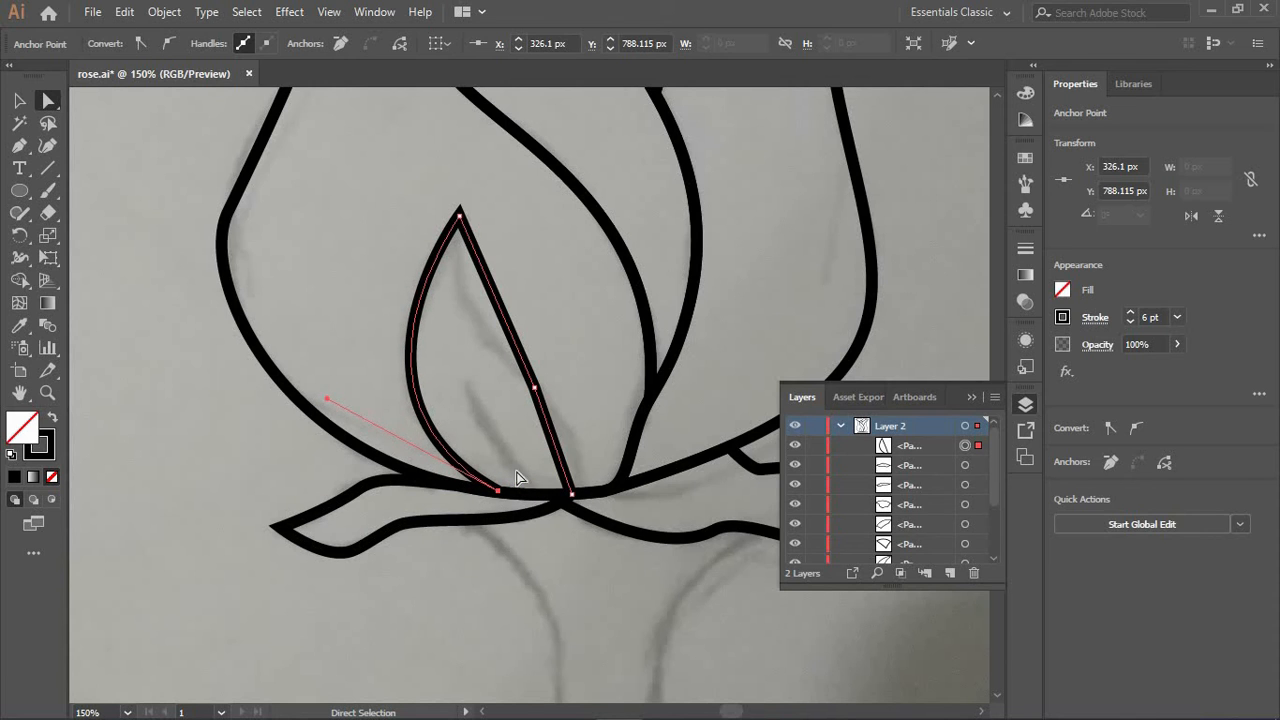
Smooth the middle anchor on the centre sepal's right edge and pull its handles to form an S-curve along the sketch
left_click(535, 388)
left_click_drag(512, 326, 437, 299)
left_click_drag(555, 406, 591, 451)
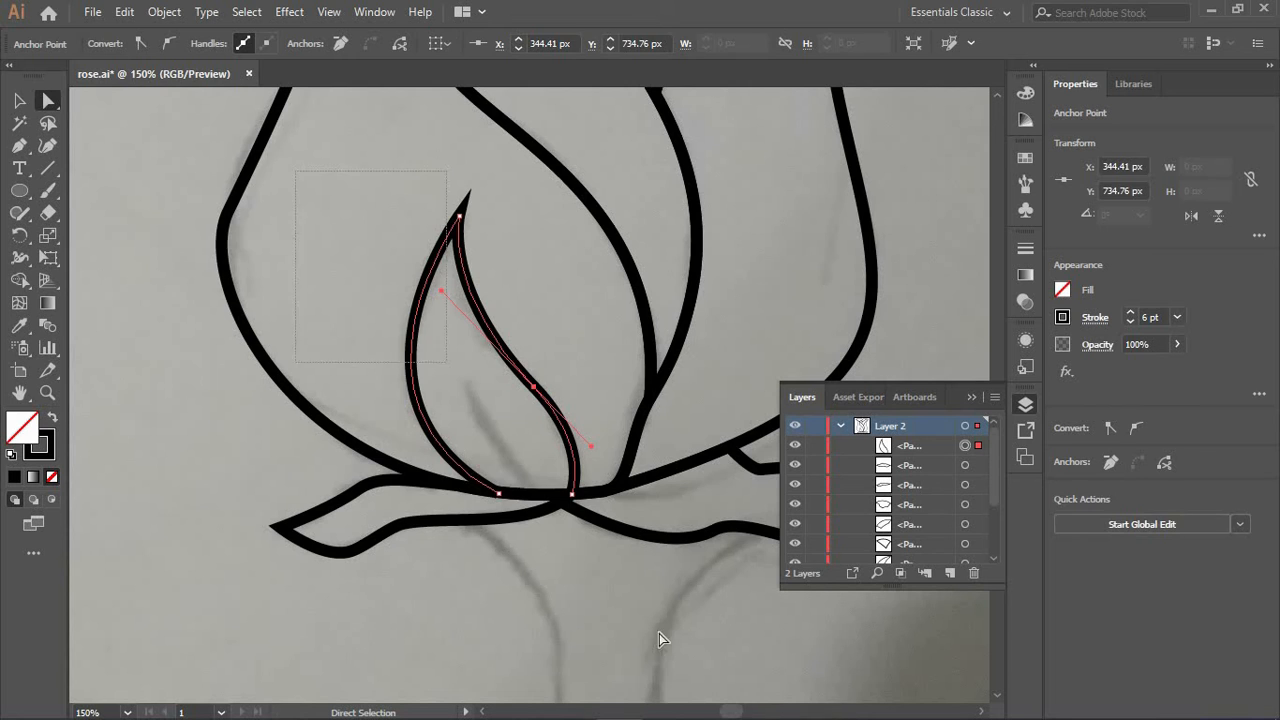
Close the centre sepal along the bloom's base with Shape Builder and deselect all artwork
key("ctrl+a")
key("shift+m")
key("ctrl+shift+a")
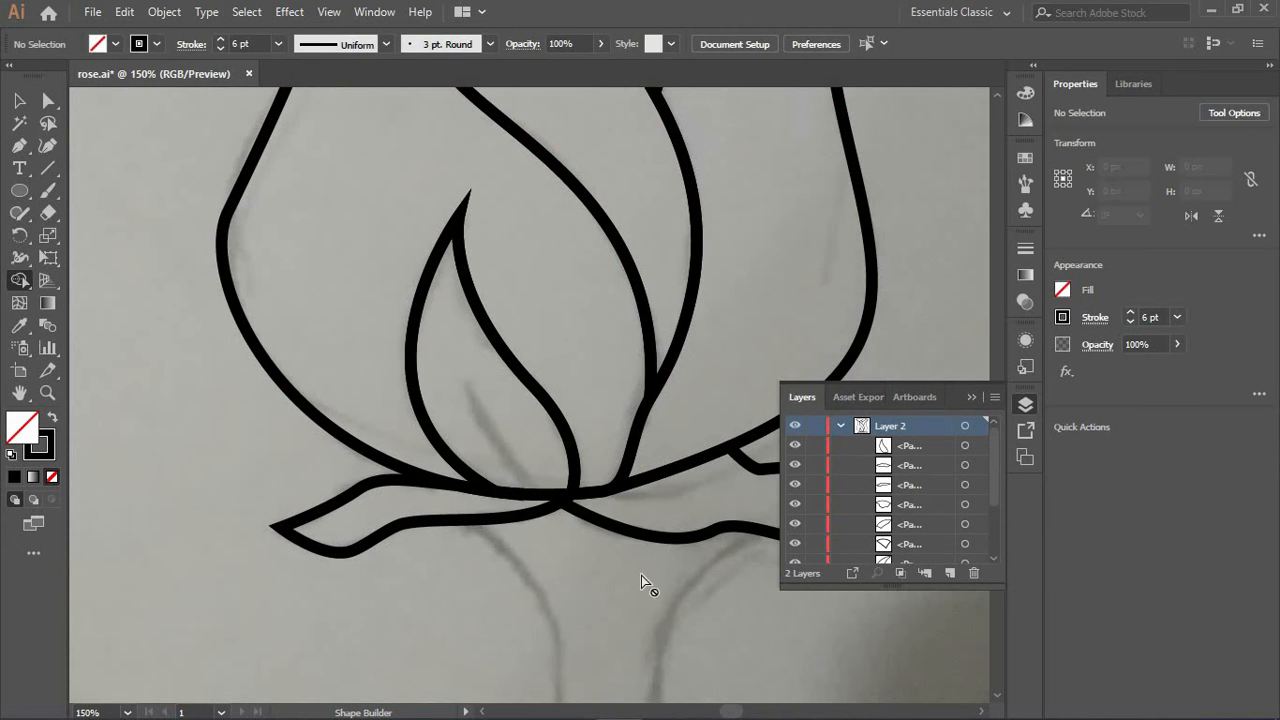
Draw the vein inside the centre sepal with the Pen tool, about 36 px wide and 57 px high, rising from its base
scroll(643, 570, "down", 3)
scroll(651, 500, "up", 1)
left_click(20, 147)
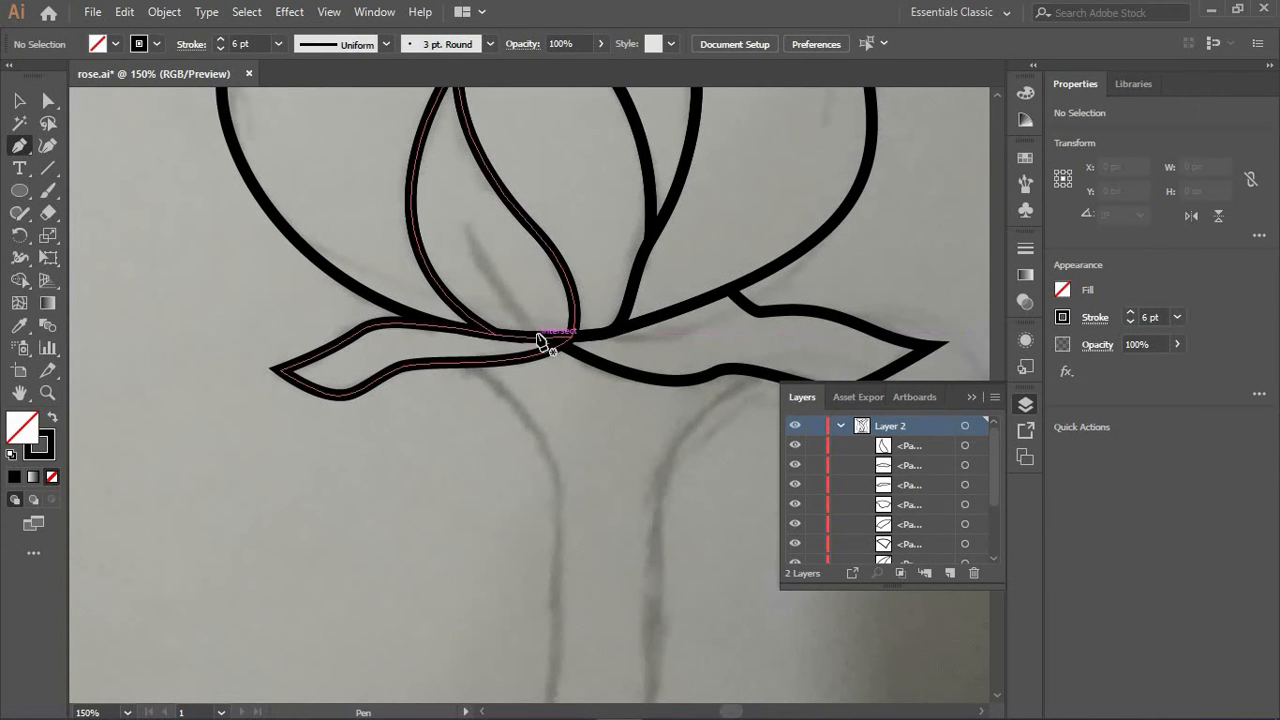
left_click(537, 343, "ctrl")
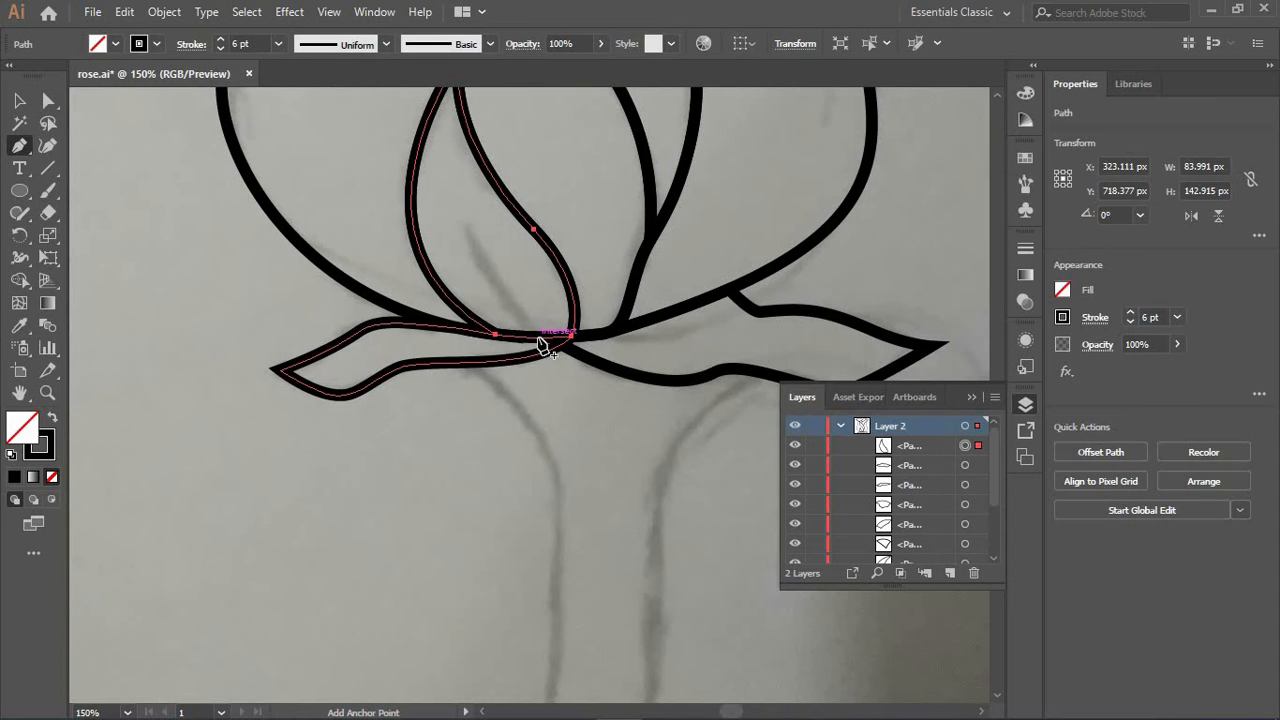
key("ctrl+shift+a")
left_click(537, 338)
left_click(466, 227)
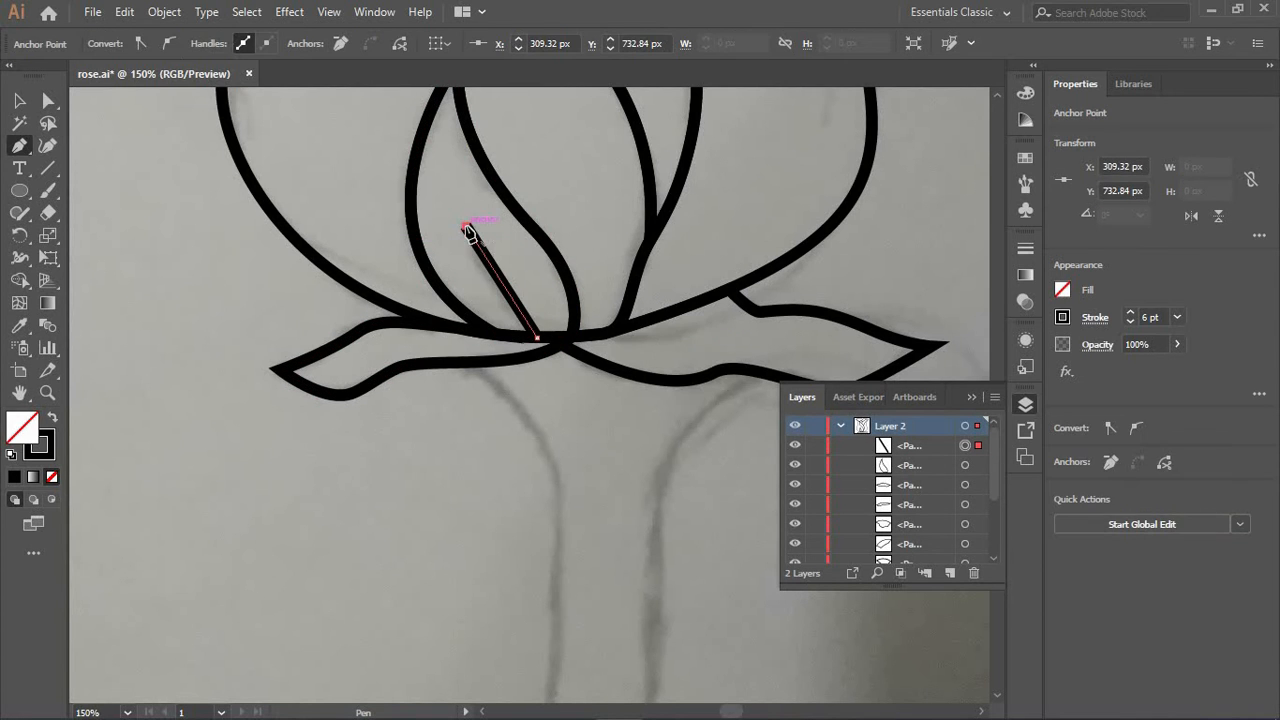
Convert the vein's upper anchor to a smooth point and adjust its handle so the line curves along the sketch
left_click(167, 43)
key("ctrl+z")
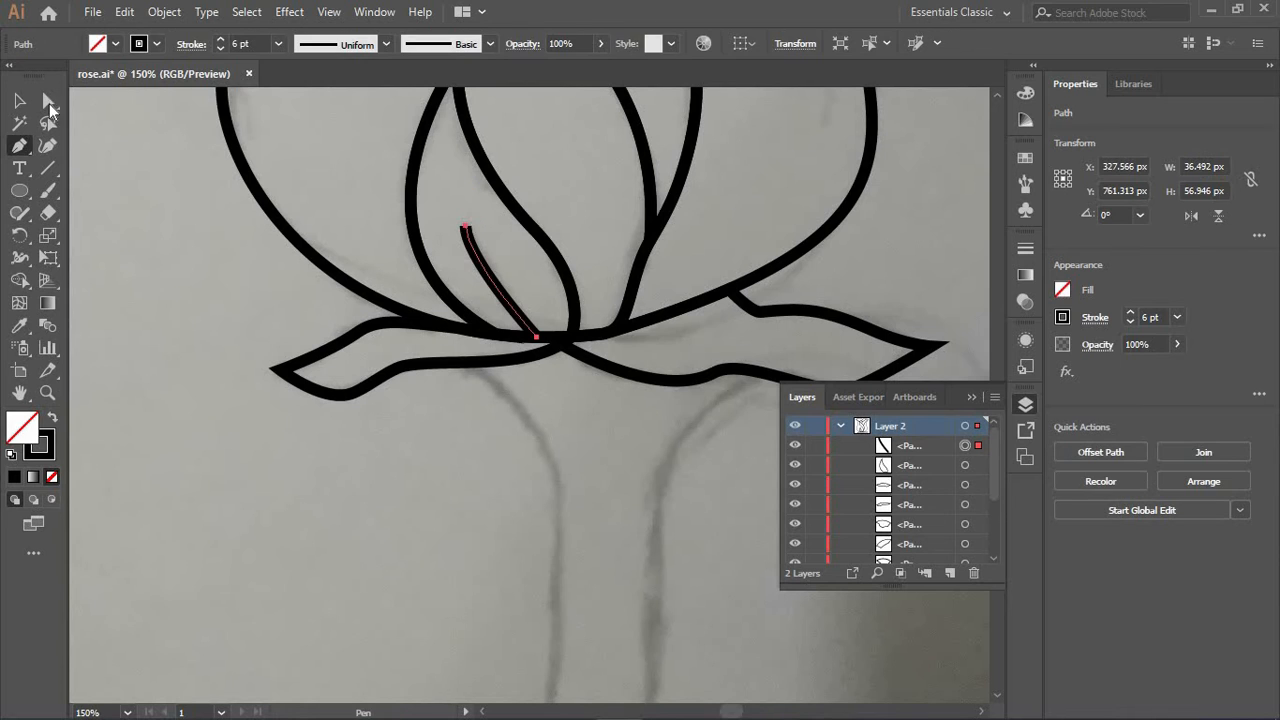
left_click(48, 102)
left_click_drag(466, 231, 482, 199)
key("ctrl+z")
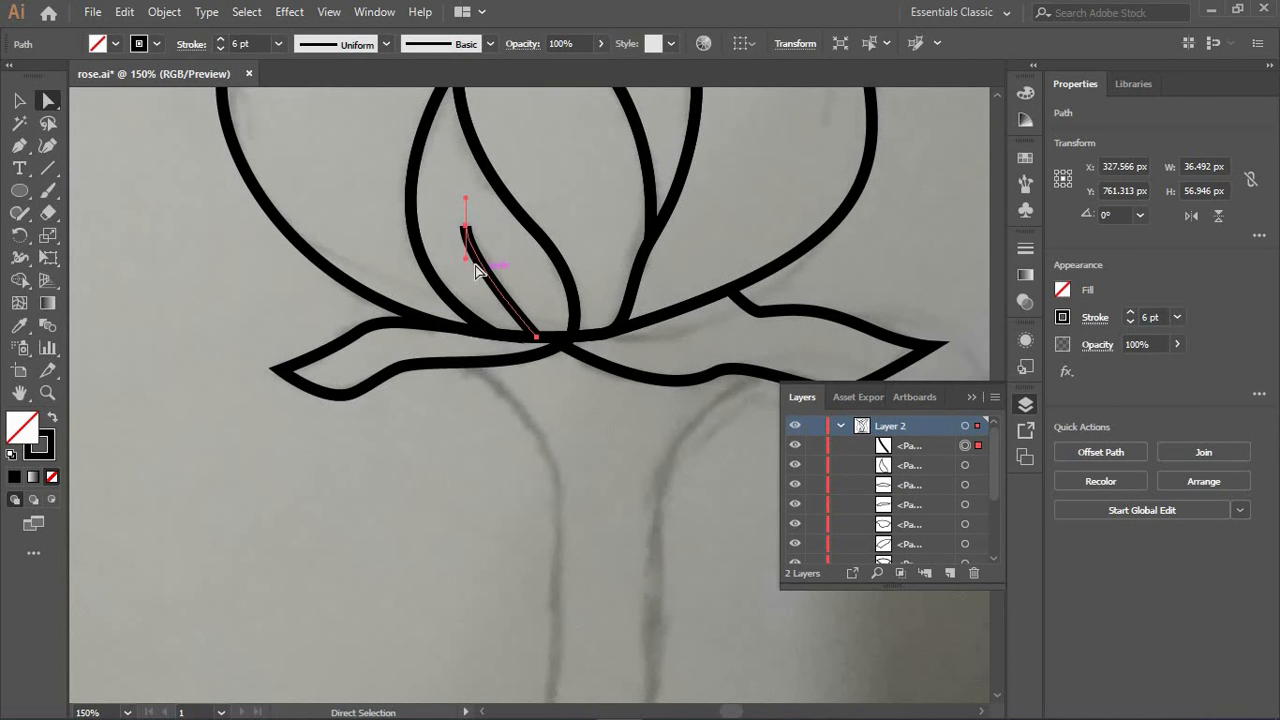
left_click_drag(466, 260, 473, 285)
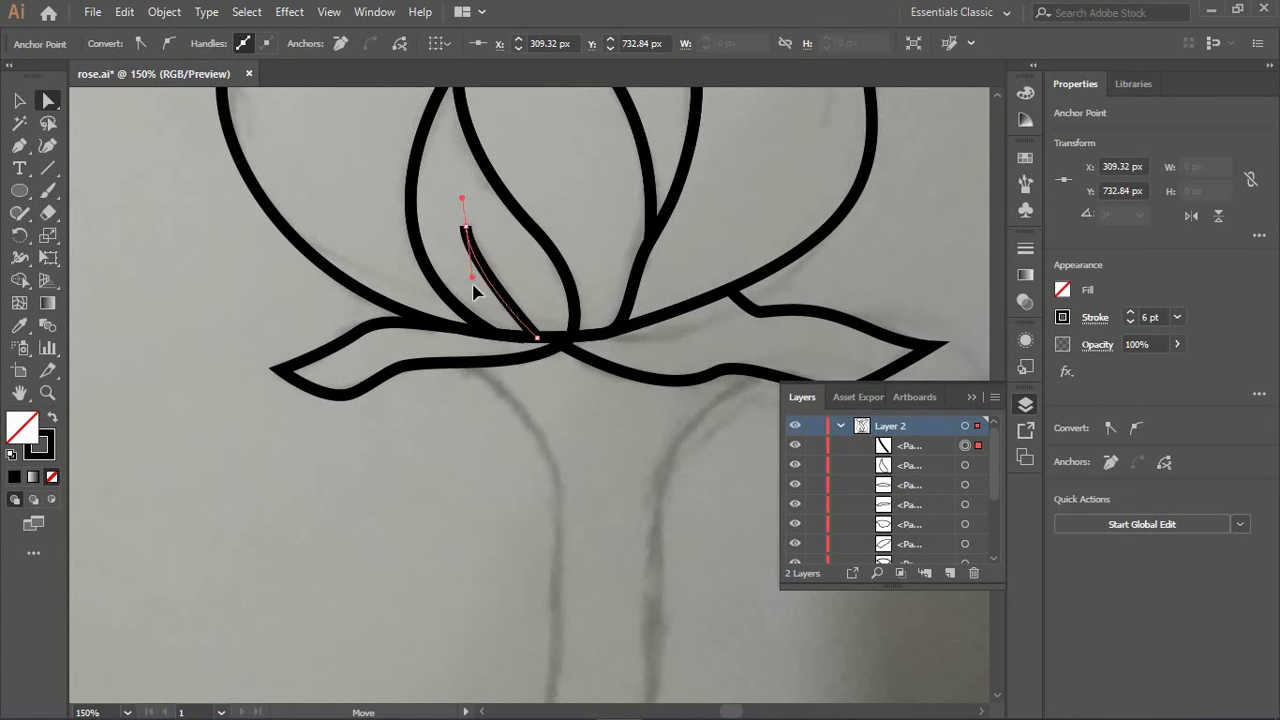
Examine the appearance attributes and extra transform options of the centre sepal's vein, and deselect it
left_click(1034, 66)
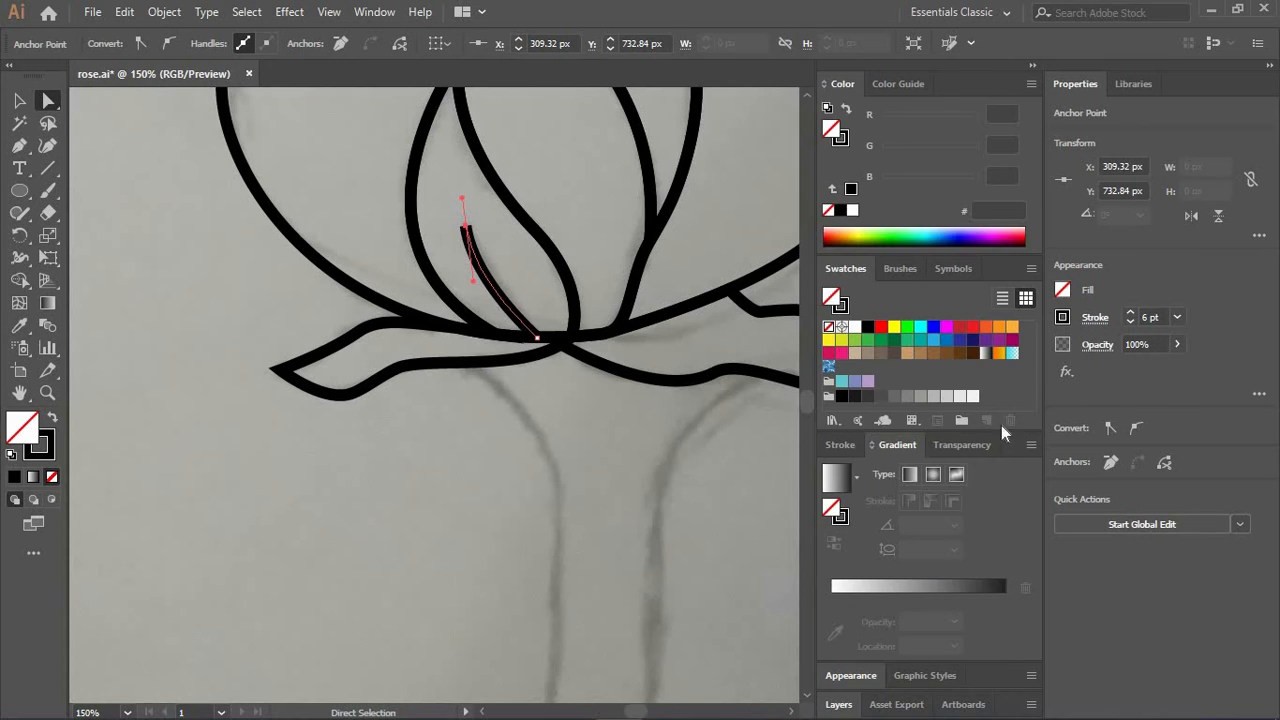
left_click(864, 678)
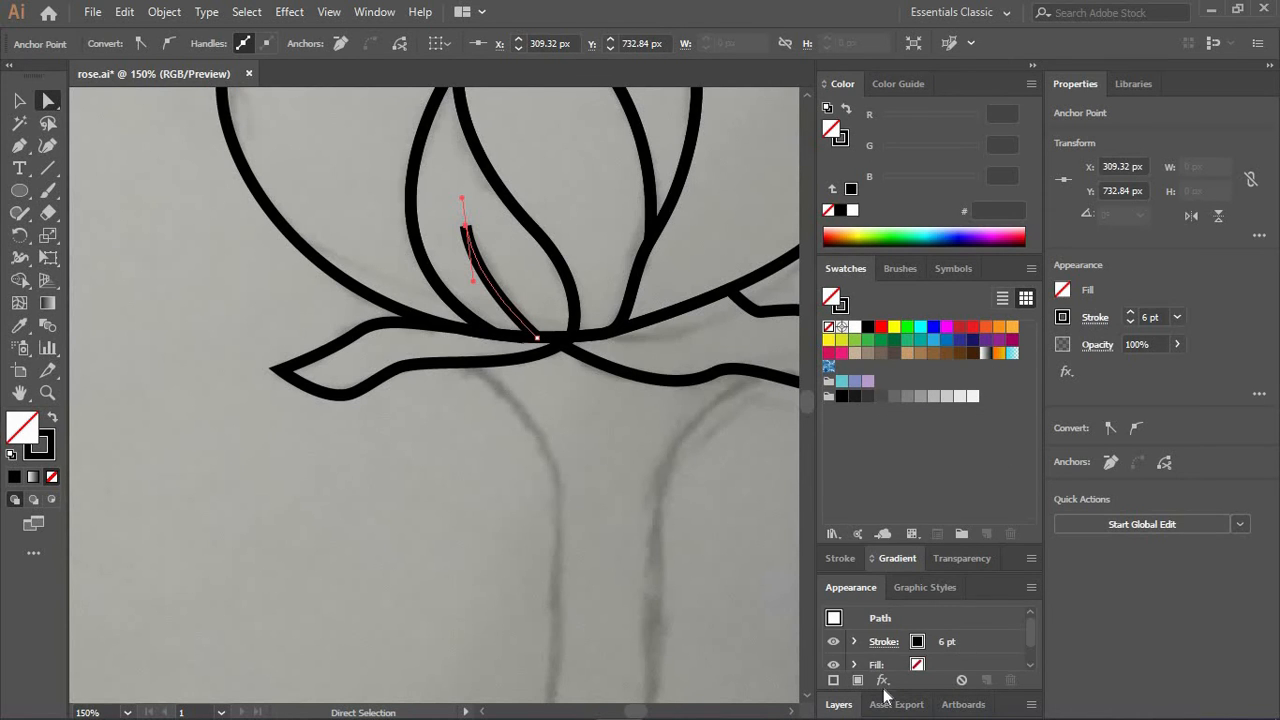
scroll(985, 654, "down", 1)
scroll(985, 654, "up", 1)
left_click(890, 592)
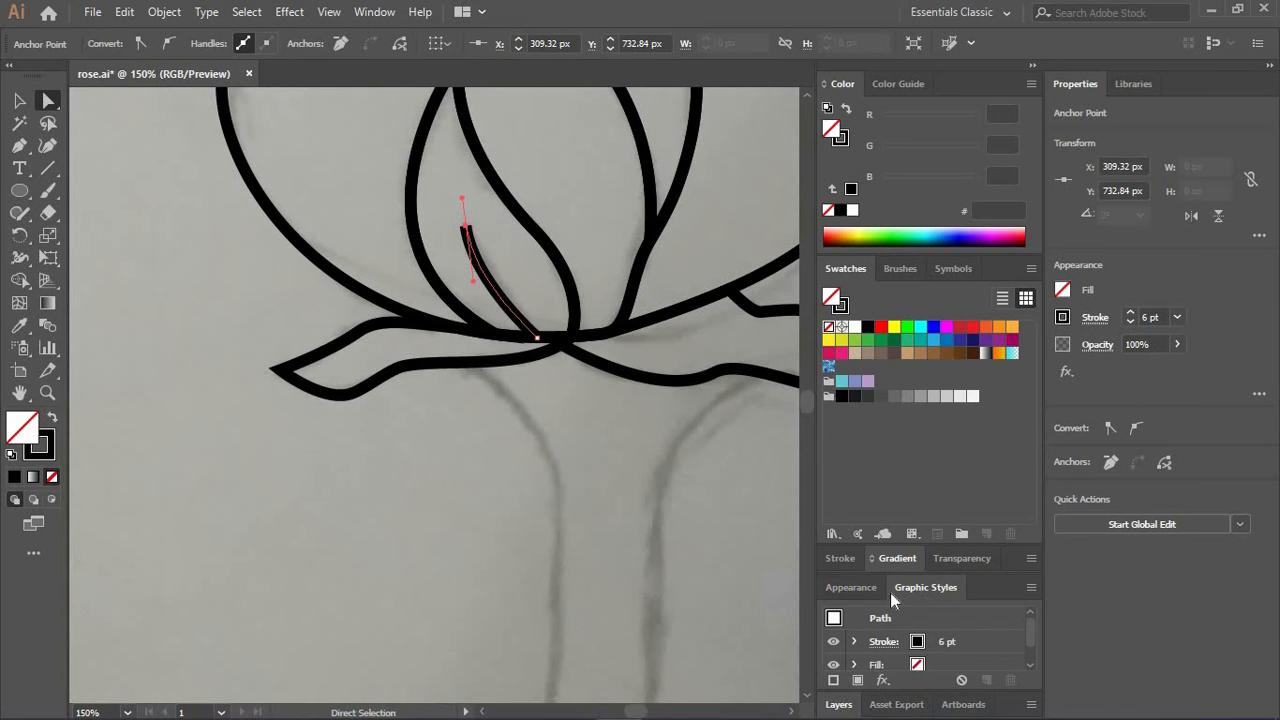
left_click(848, 588)
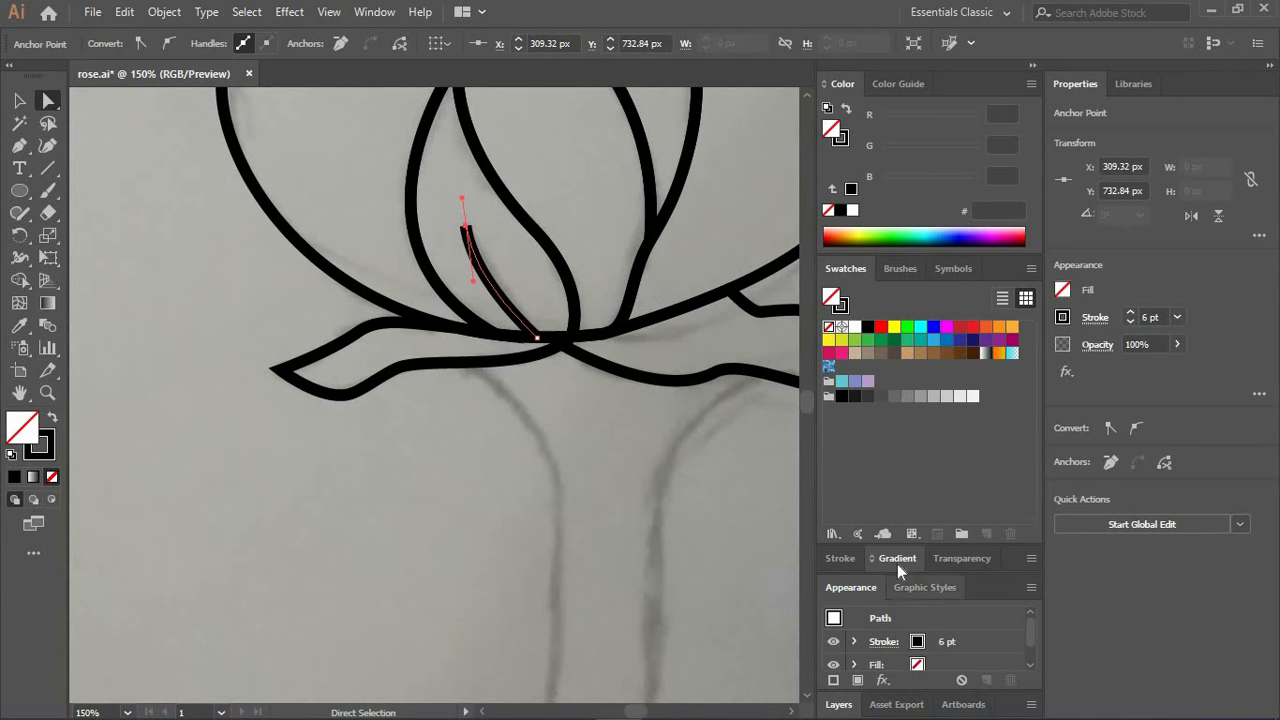
left_click(1033, 66)
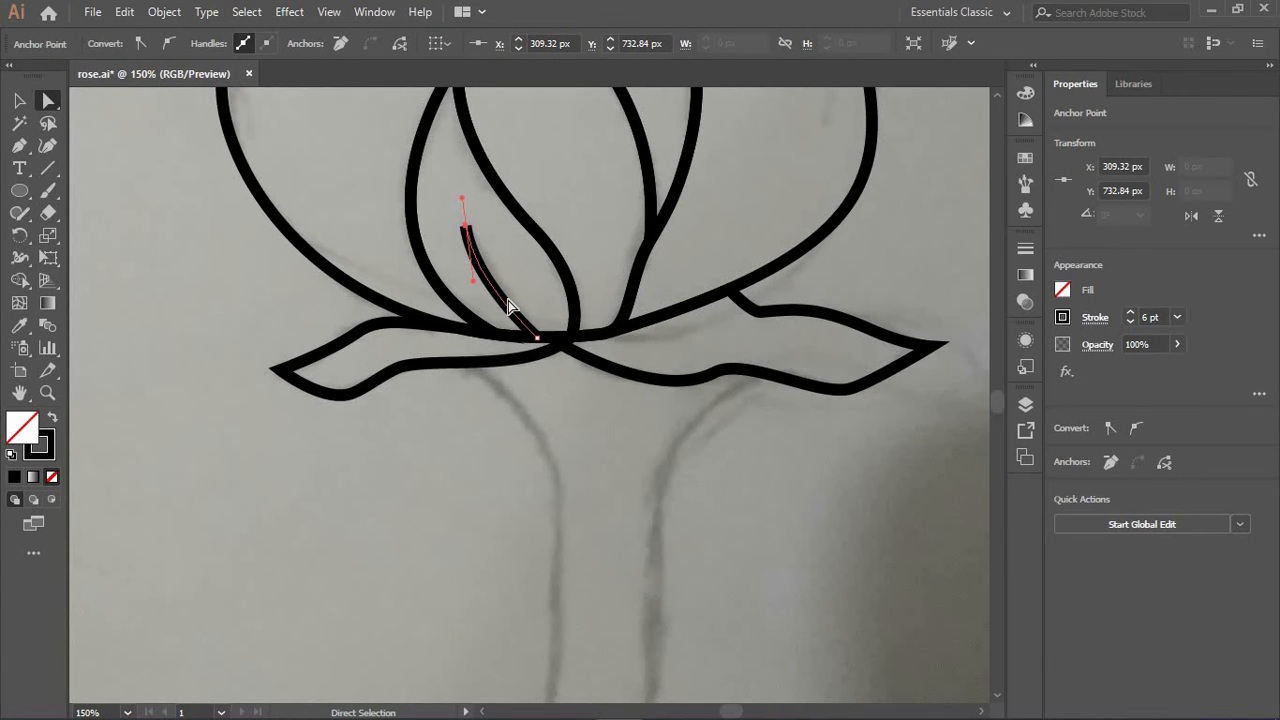
left_click(1027, 346)
left_click(1027, 347)
left_click(1259, 394)
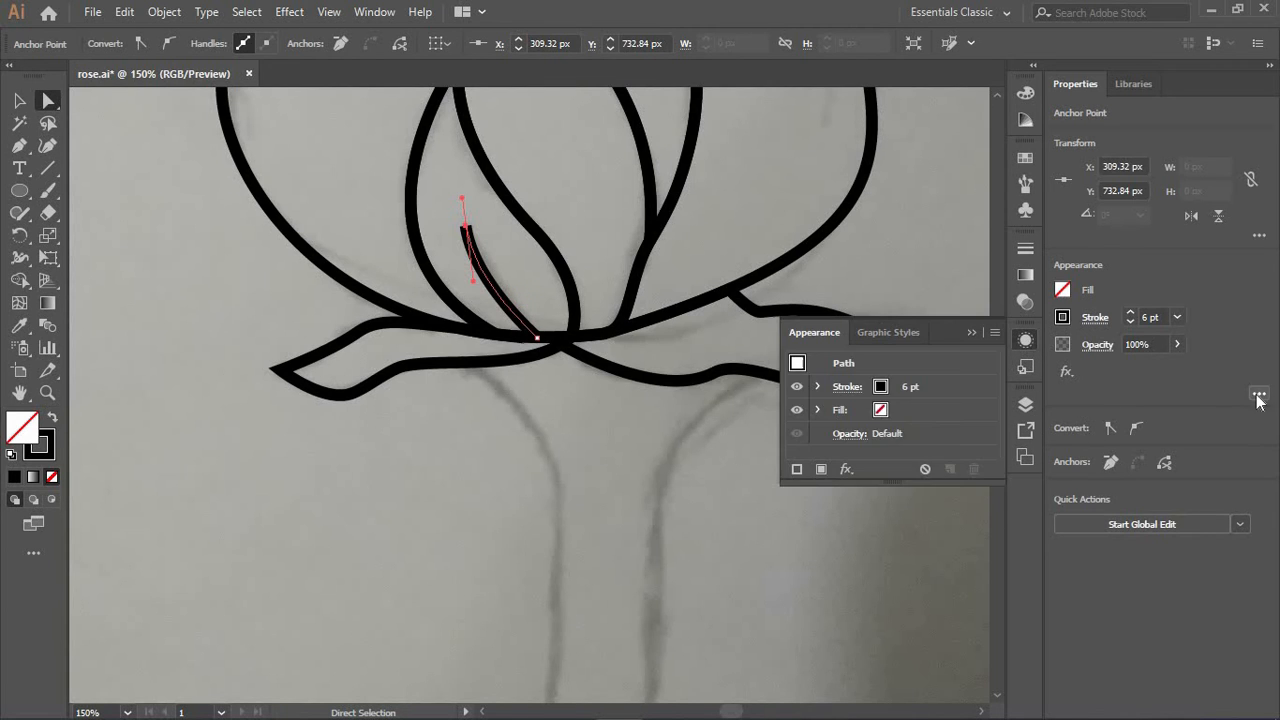
left_click(1027, 341)
left_click(714, 448)
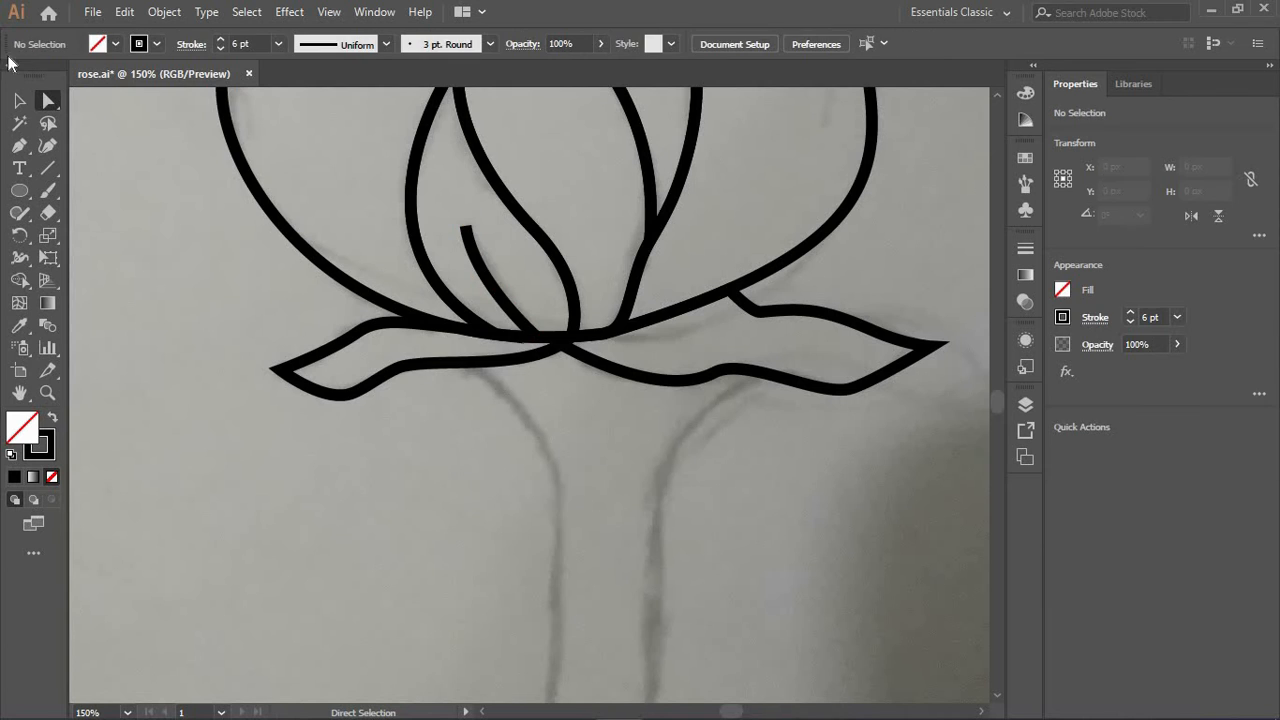
key("v")
left_click(485, 270)
left_click(1259, 237)
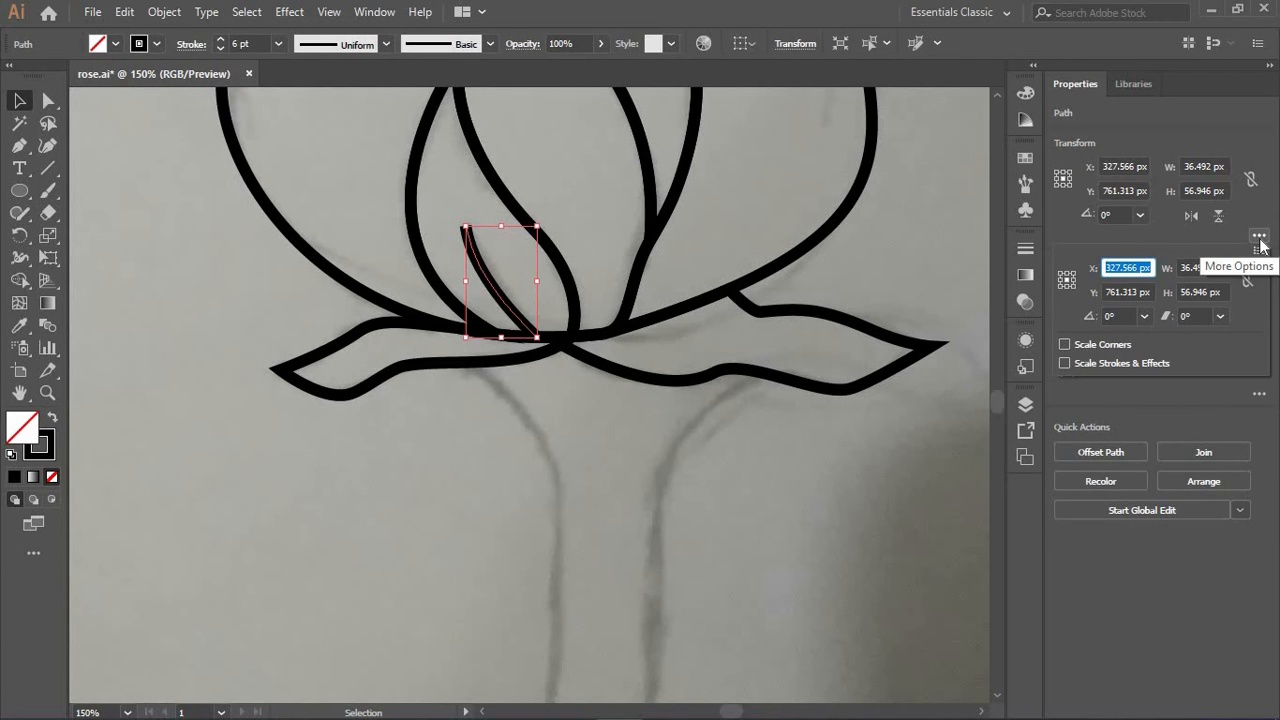
left_click(1259, 237)
left_click(545, 418)
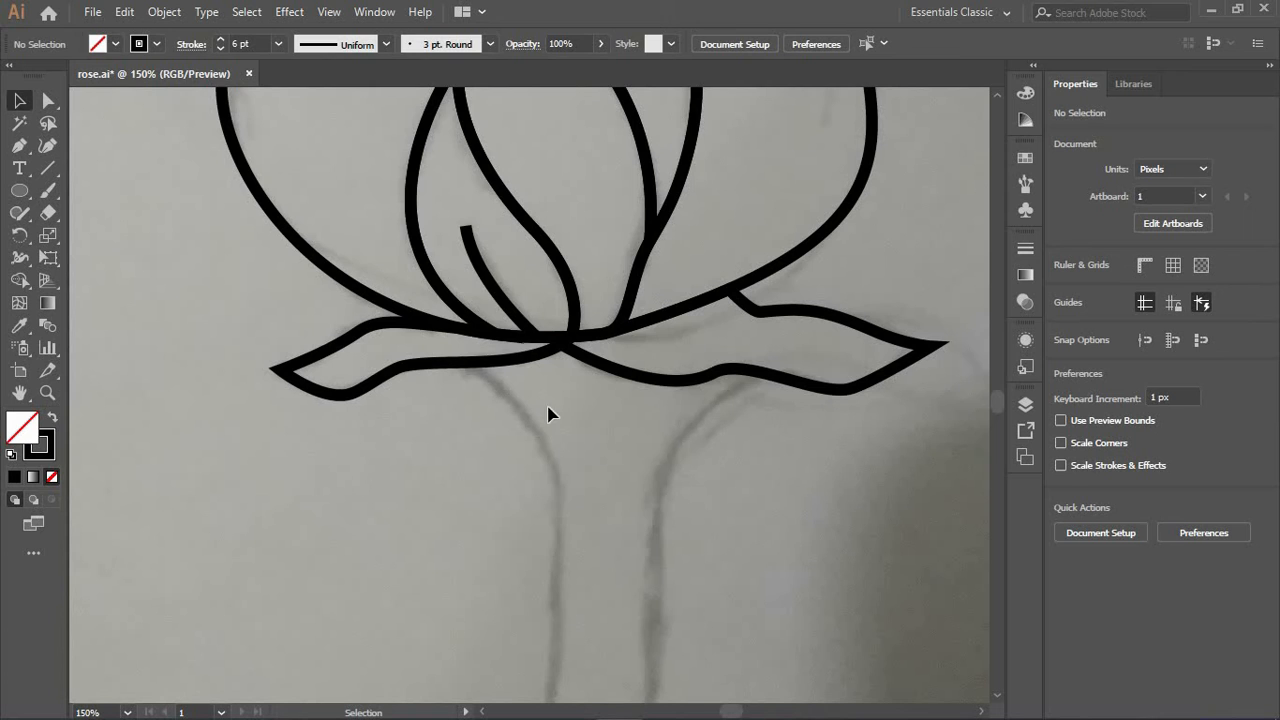
Draw the right sepal's vein with the Pen tool as a three-anchor path about 102 px wide, starting at the bloom's base
left_click(19, 145)
left_click(616, 337)
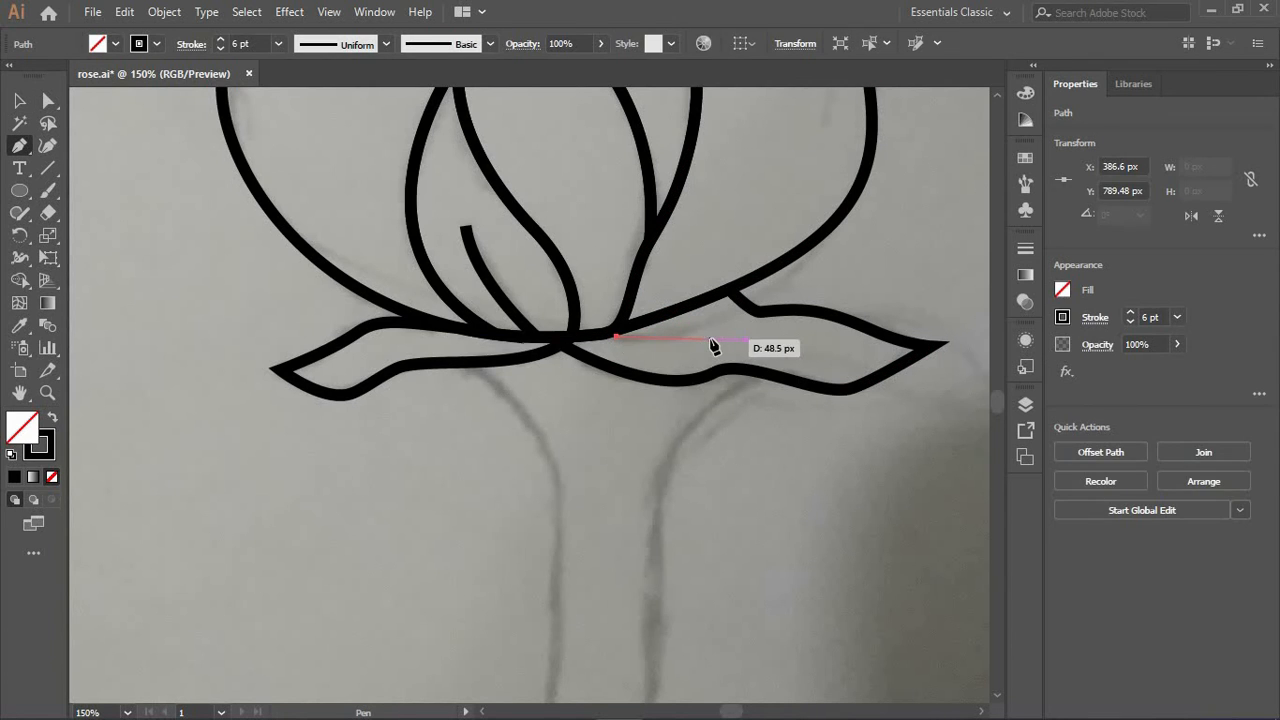
left_click(712, 337)
left_click(814, 352)
key("a")
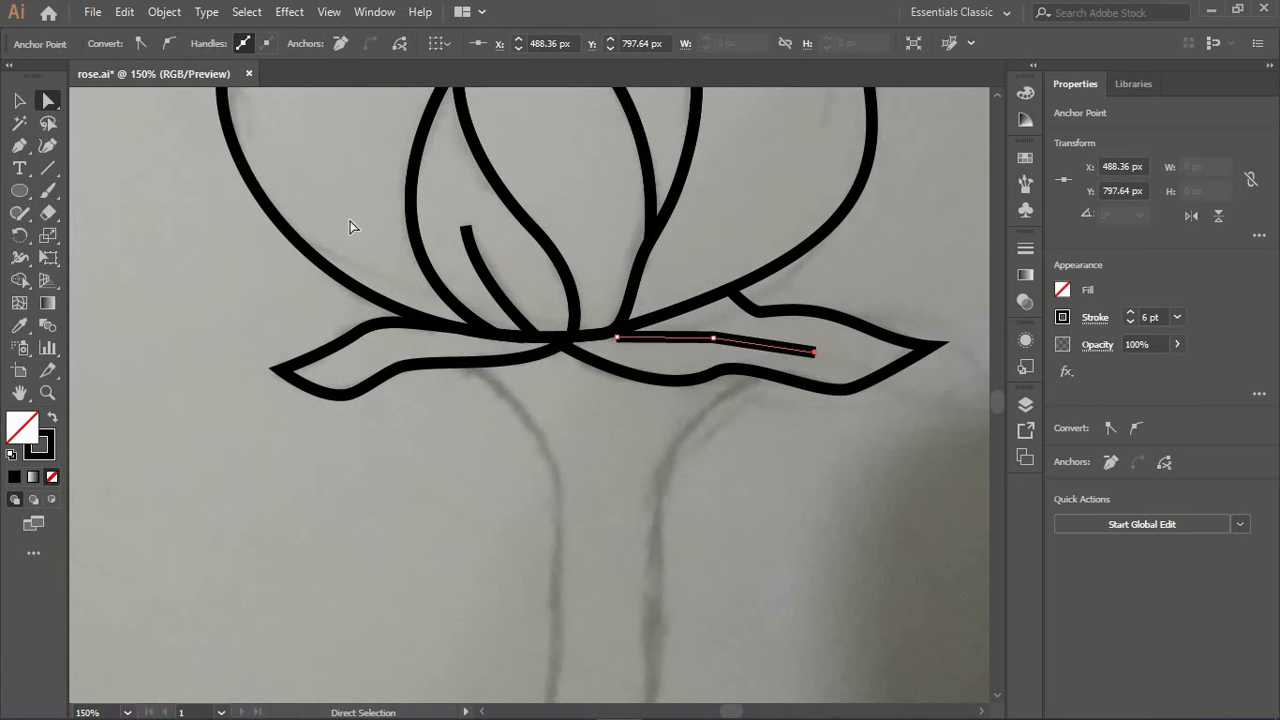
Smooth the middle anchor of the right sepal's vein, adjust its handle and end point into a gentle S-curve, and deselect it
left_click(713, 338)
left_click(168, 43)
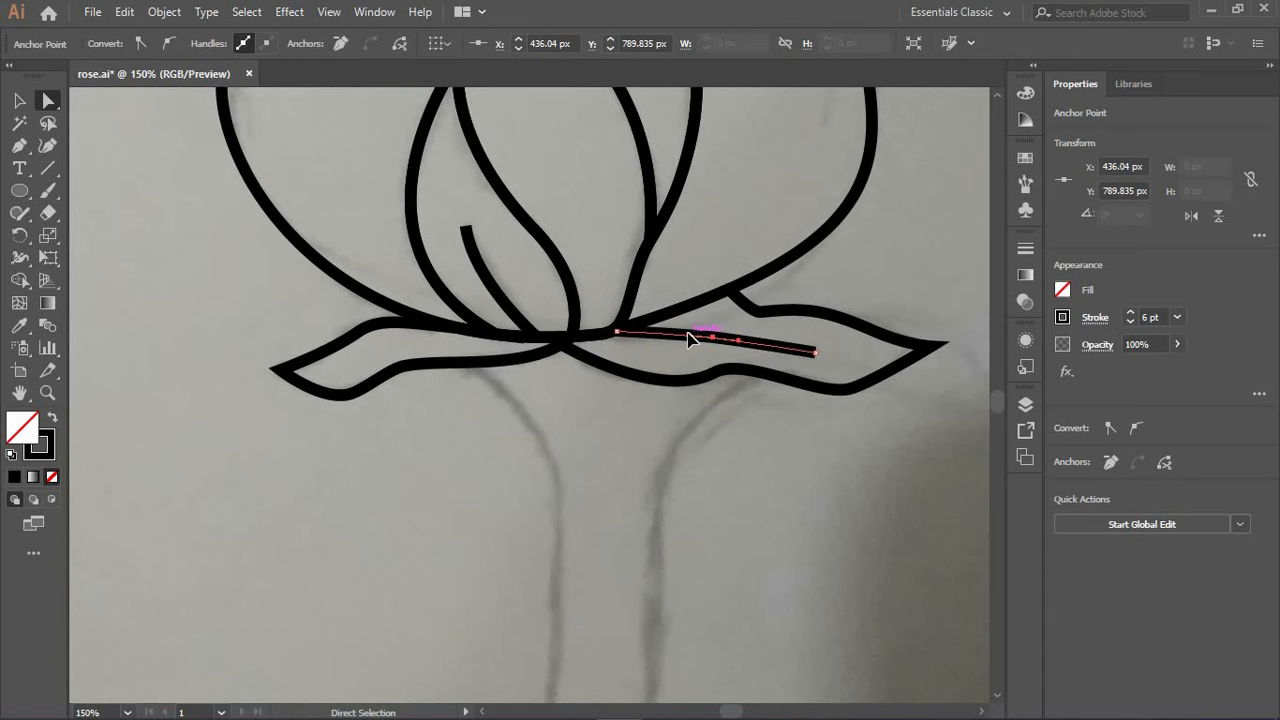
left_click_drag(688, 336, 688, 343)
left_click_drag(814, 352, 814, 356)
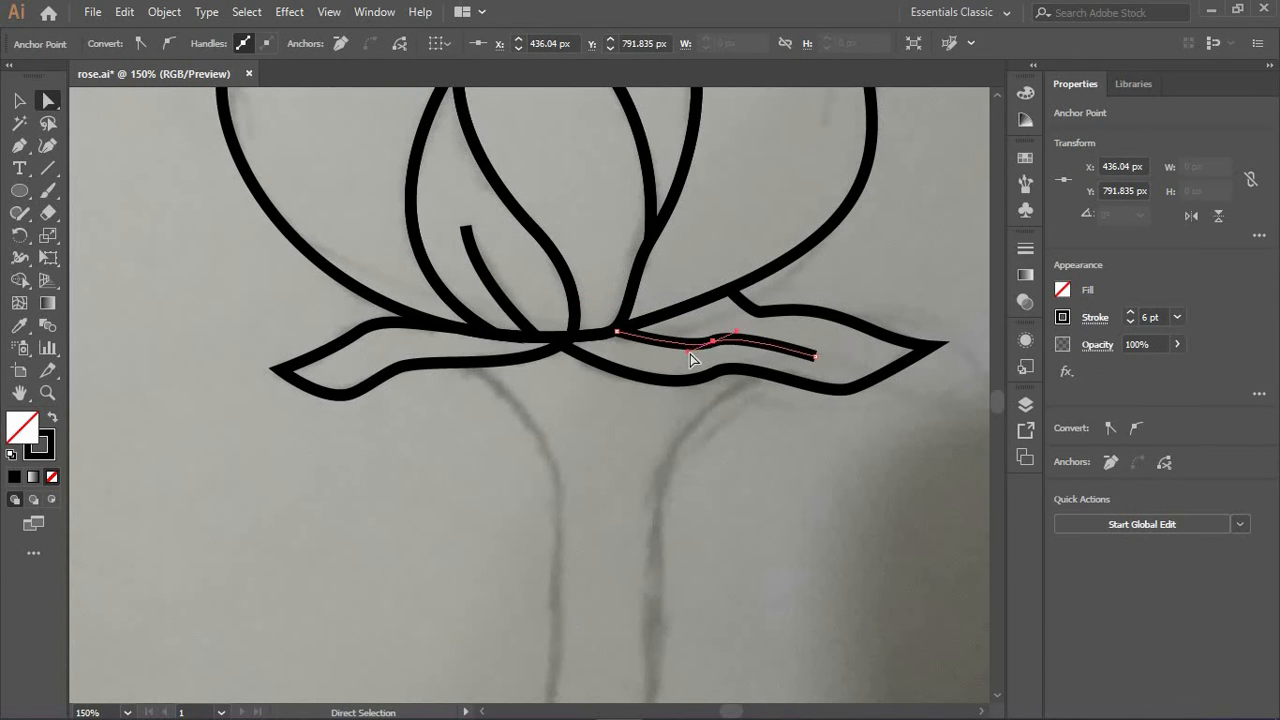
left_click(757, 418)
Draw the left sepal's vein with the Pen tool as a three-anchor path from the bloom's base toward the sepal's tip
key("p")
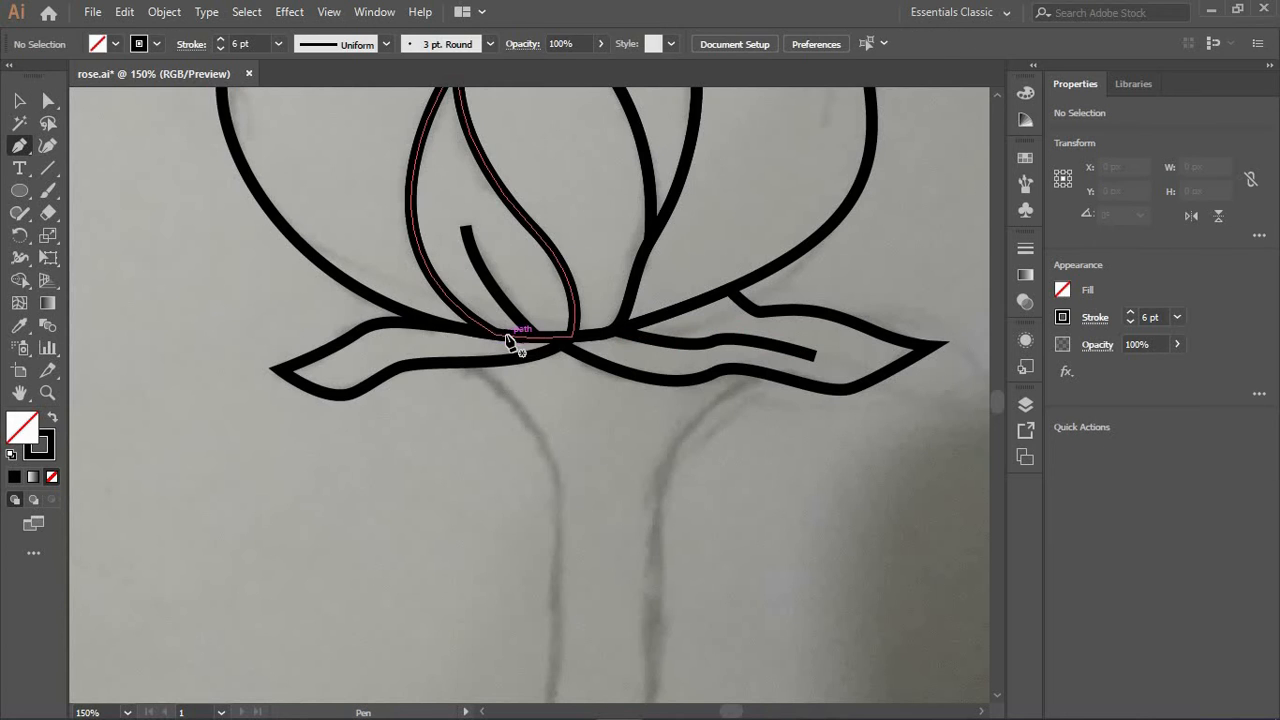
left_click(496, 335)
left_click(403, 345)
left_click(351, 367)
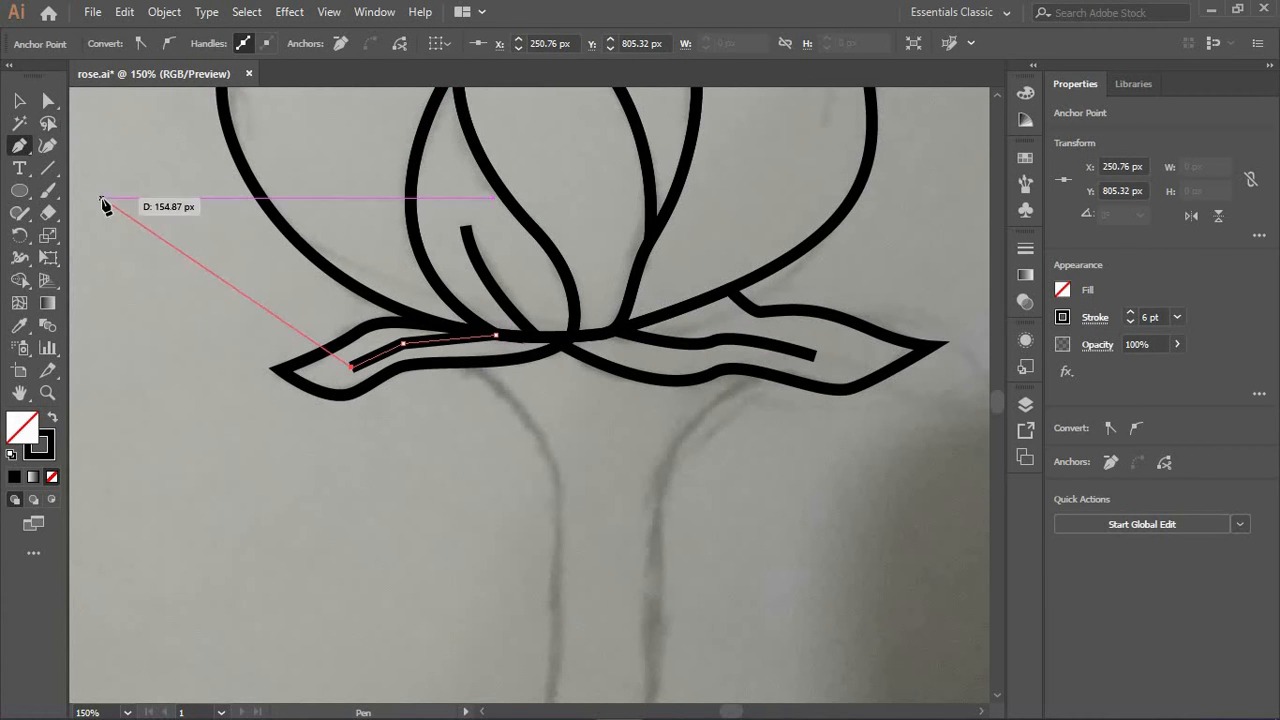
Convert the middle anchor of the left sepal's vein to a smooth point, adjust its handle to follow the sepal, and deselect it
left_click(48, 101)
left_click(403, 345)
left_click(168, 43)
left_click_drag(425, 339, 502, 335)
left_click(438, 425)
left_click(451, 407)
left_click(472, 408)
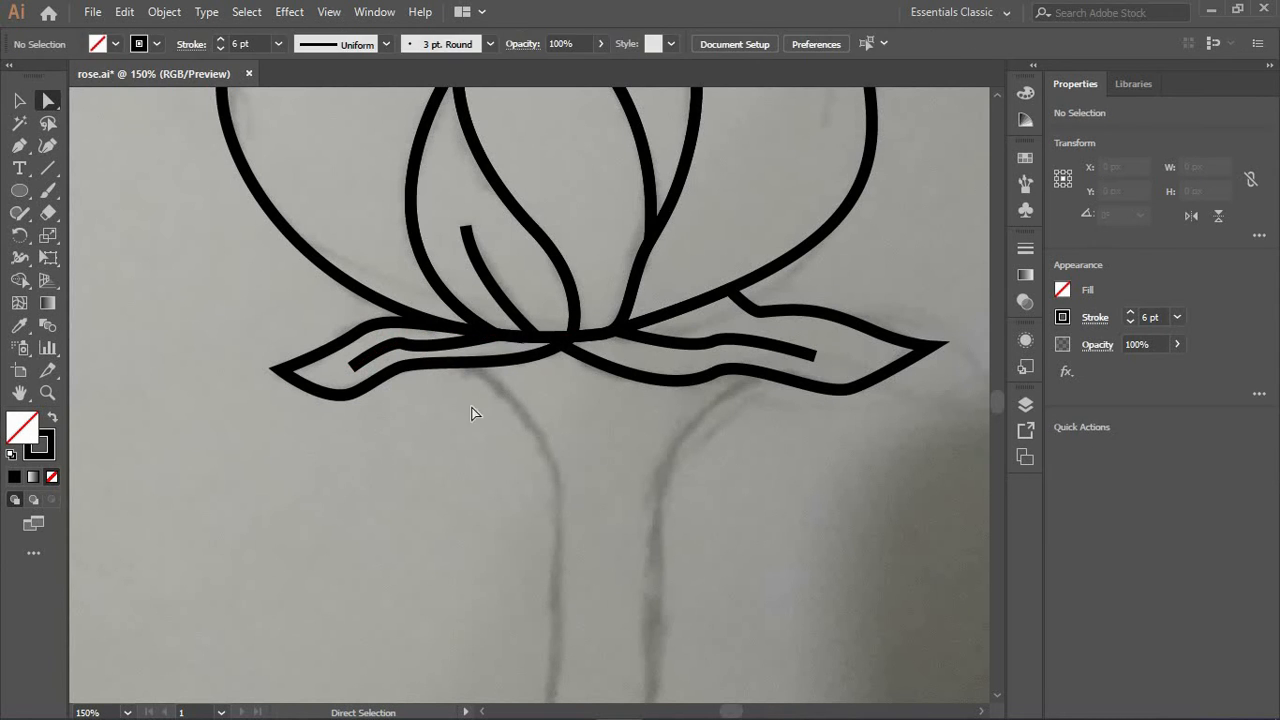
Review the traced bloom and sepals and the pencil stem that still has no outline
scroll(600, 425, "down", 1)
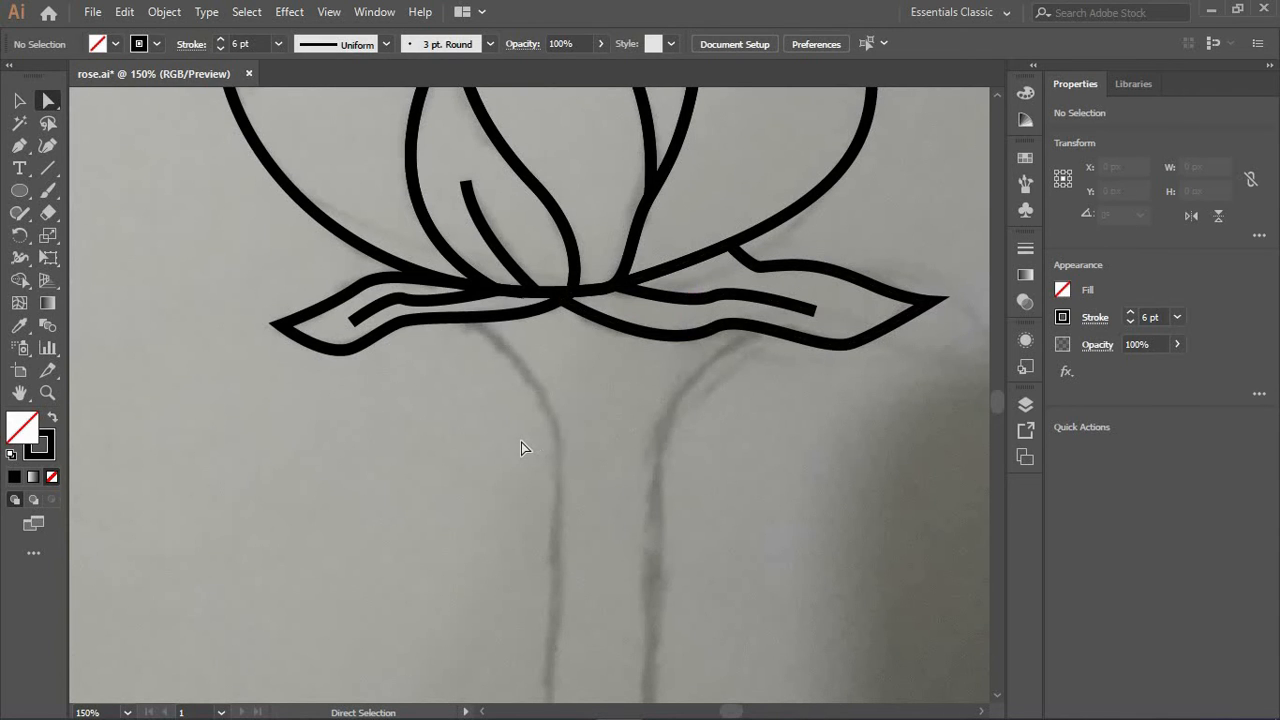
key("alt")
scroll(563, 418, "down", 1)
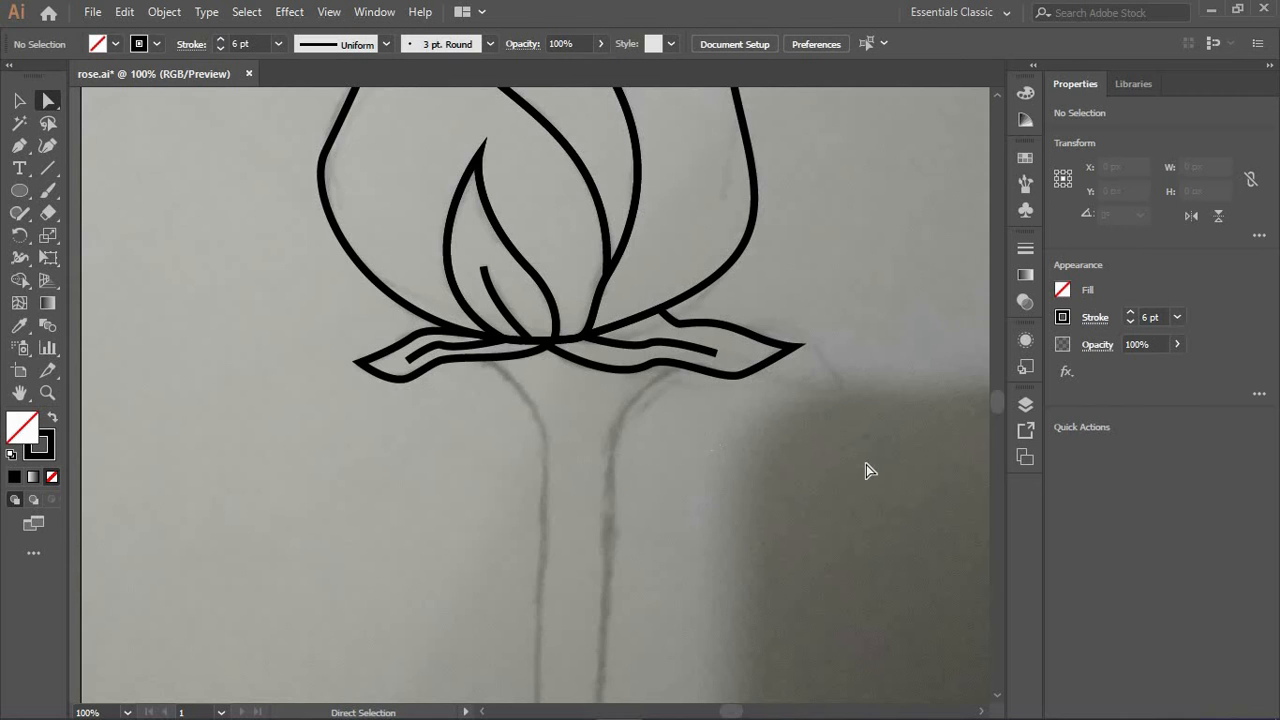
scroll(866, 464, "up", 5)
scroll(843, 457, "down", 2)
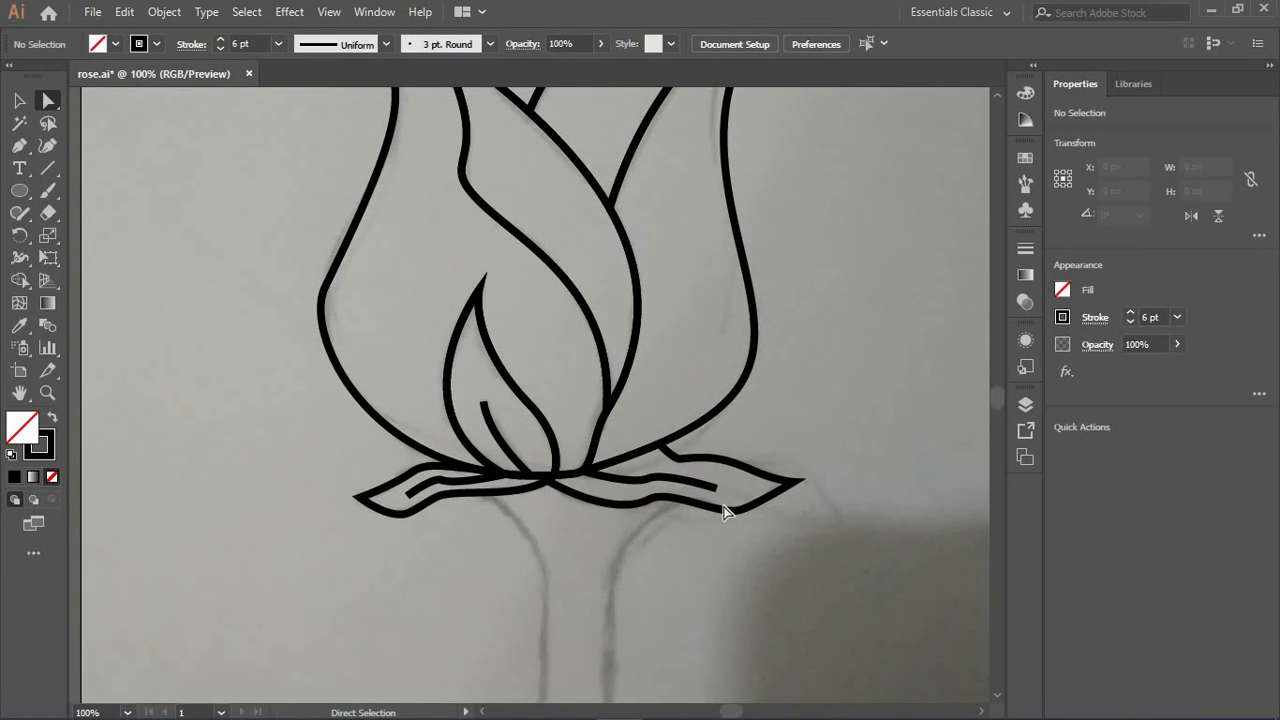
scroll(845, 437, "down", 9)
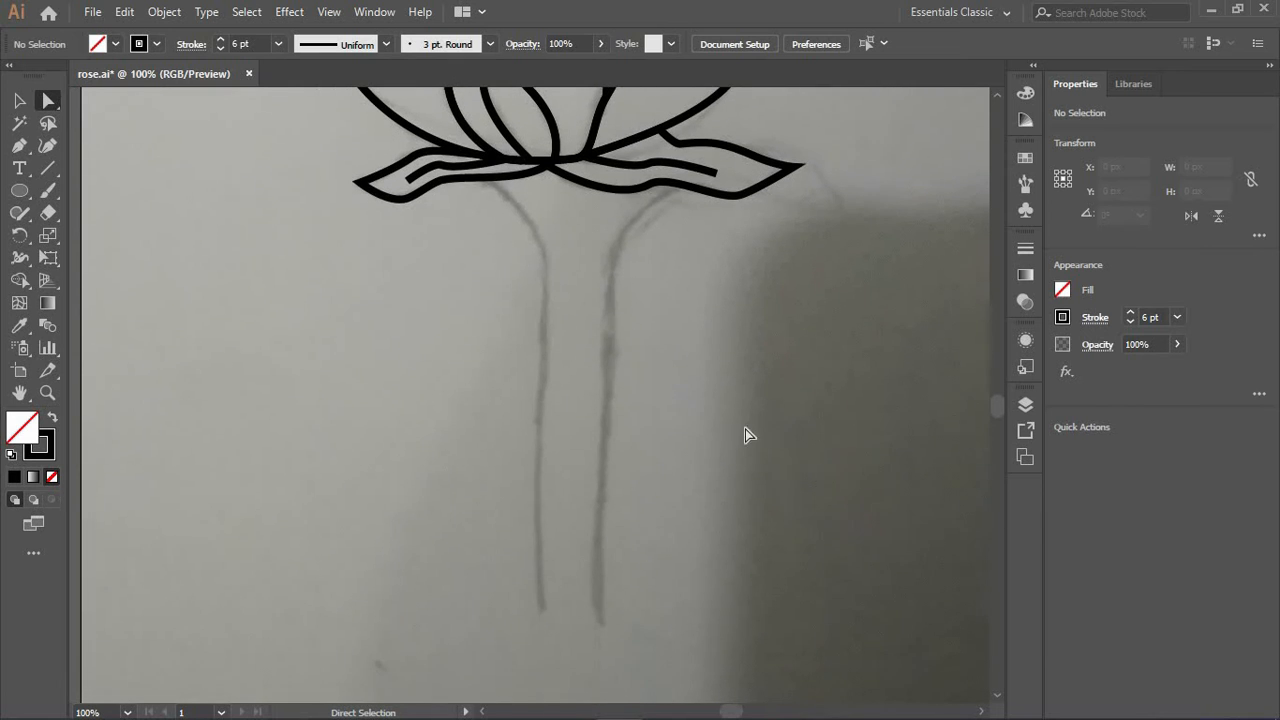
scroll(674, 286, "up", 1)
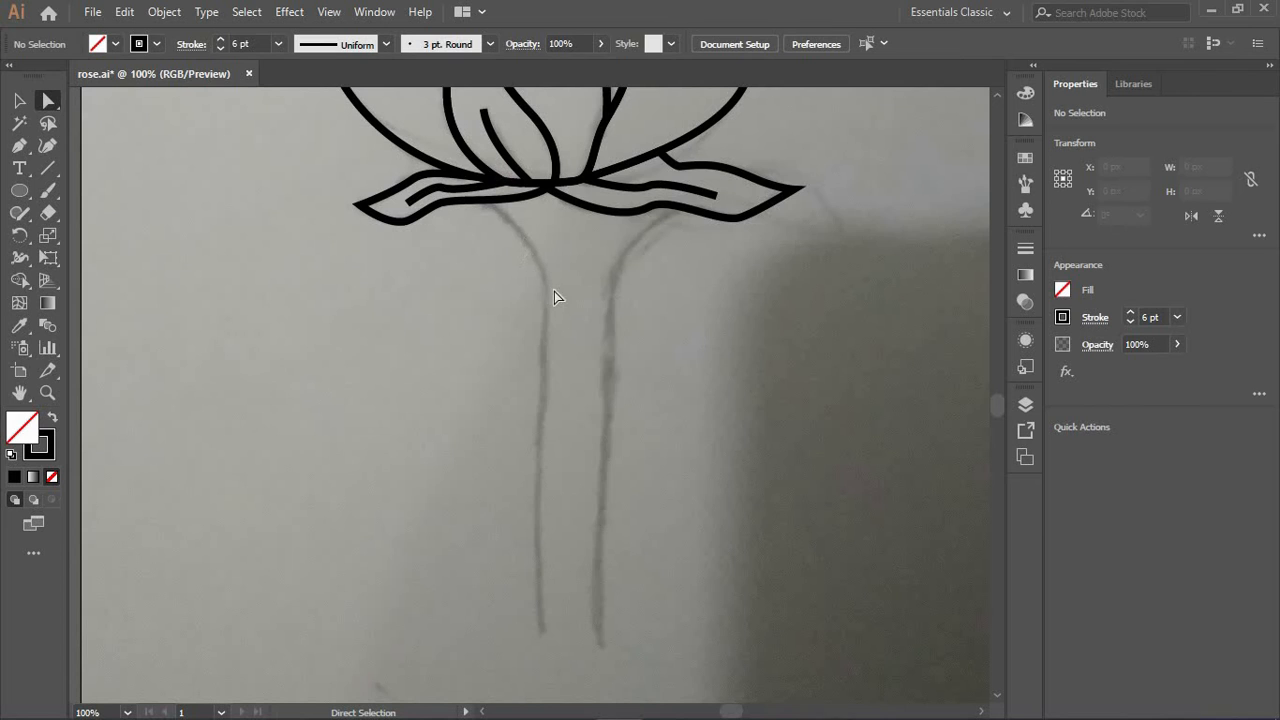
scroll(554, 291, "up", 4)
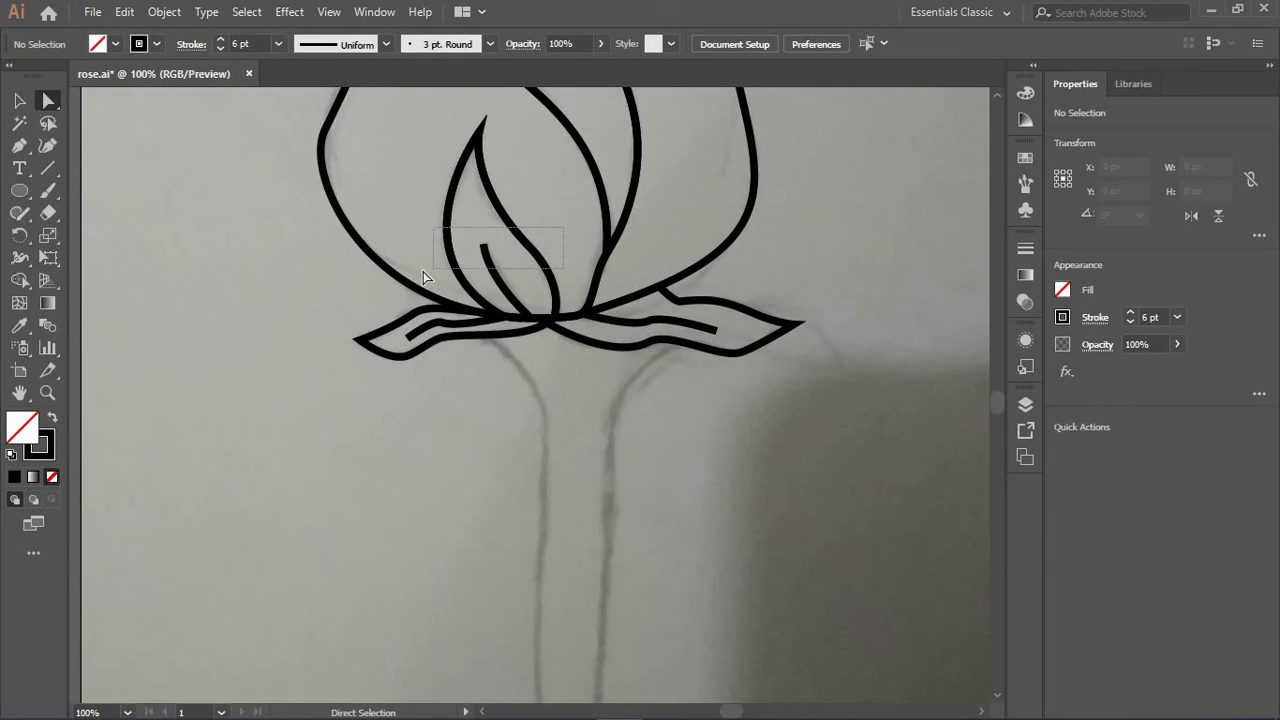
Select the centre sepal together with its vein and group them
left_click_drag(423, 271, 458, 310)
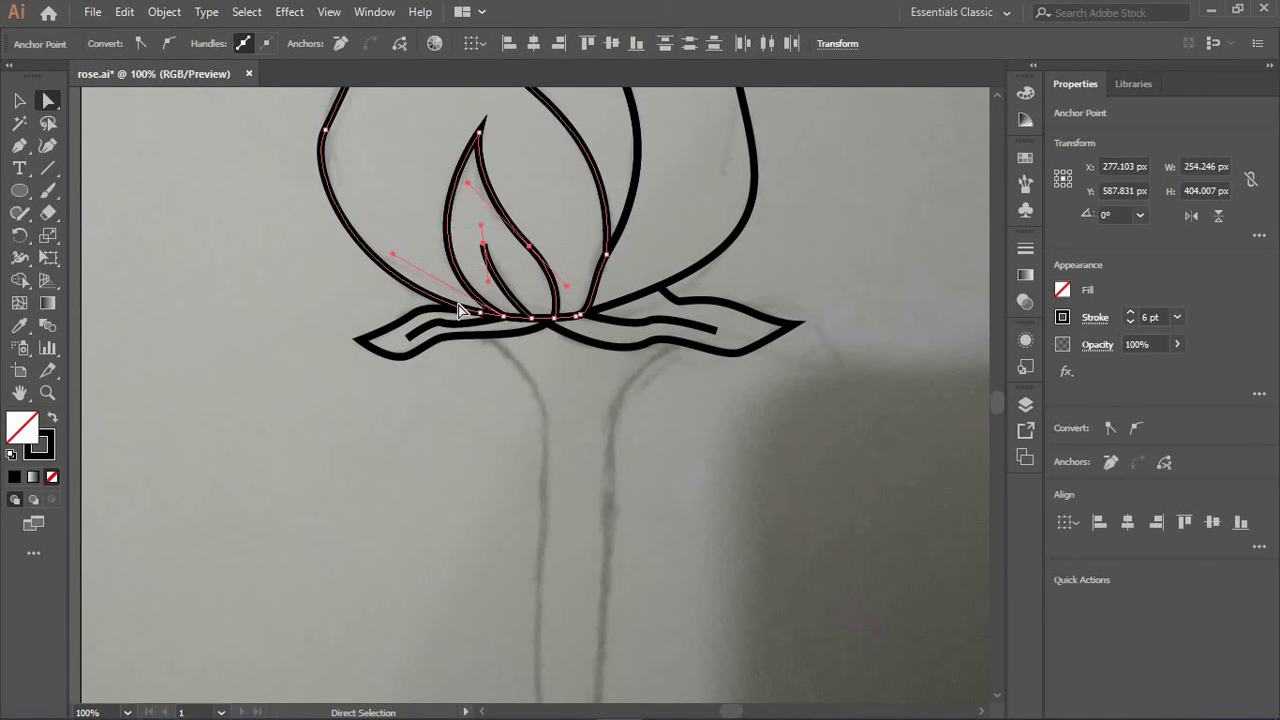
left_click(538, 284)
left_click(534, 252)
left_click(19, 101)
left_click_drag(418, 232, 494, 278)
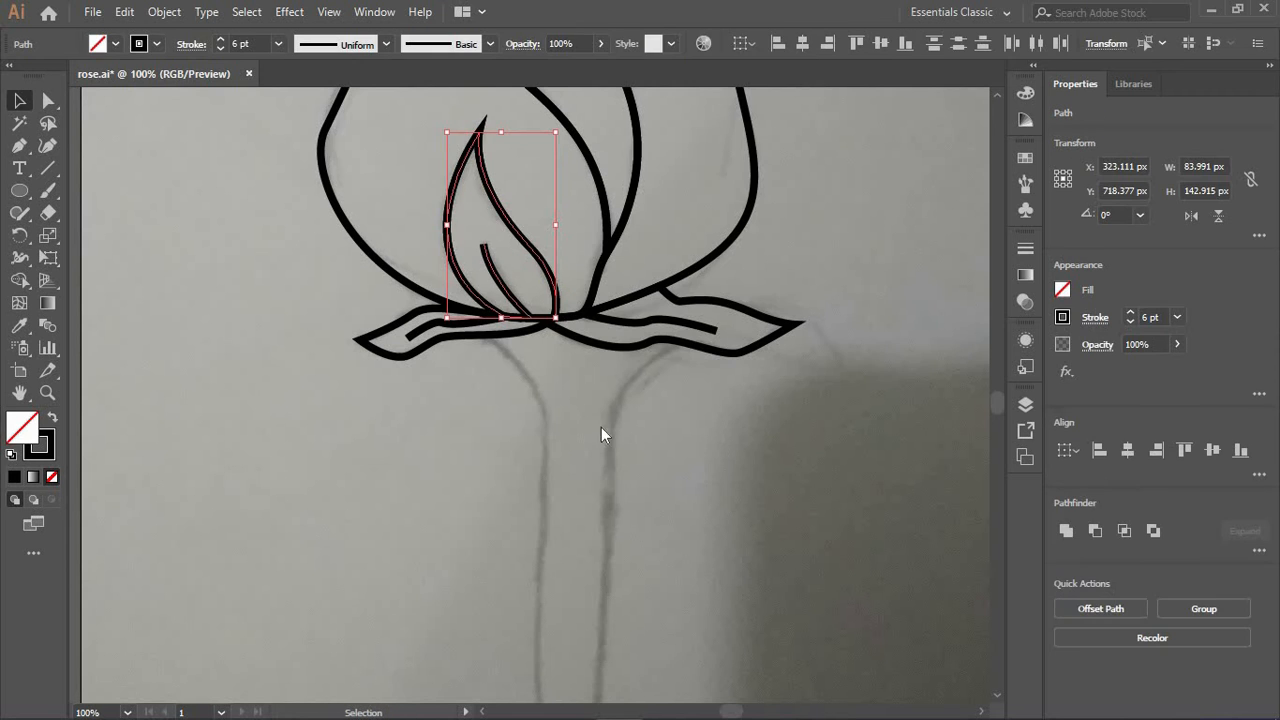
right_click(601, 428)
left_click(640, 154)
Group the right sepal with its vein and the left sepal with its vein, and deselect all artwork
left_click_drag(850, 319, 676, 370)
right_click(671, 438)
left_click(704, 165)
left_click_drag(338, 312, 430, 370)
right_click(415, 418)
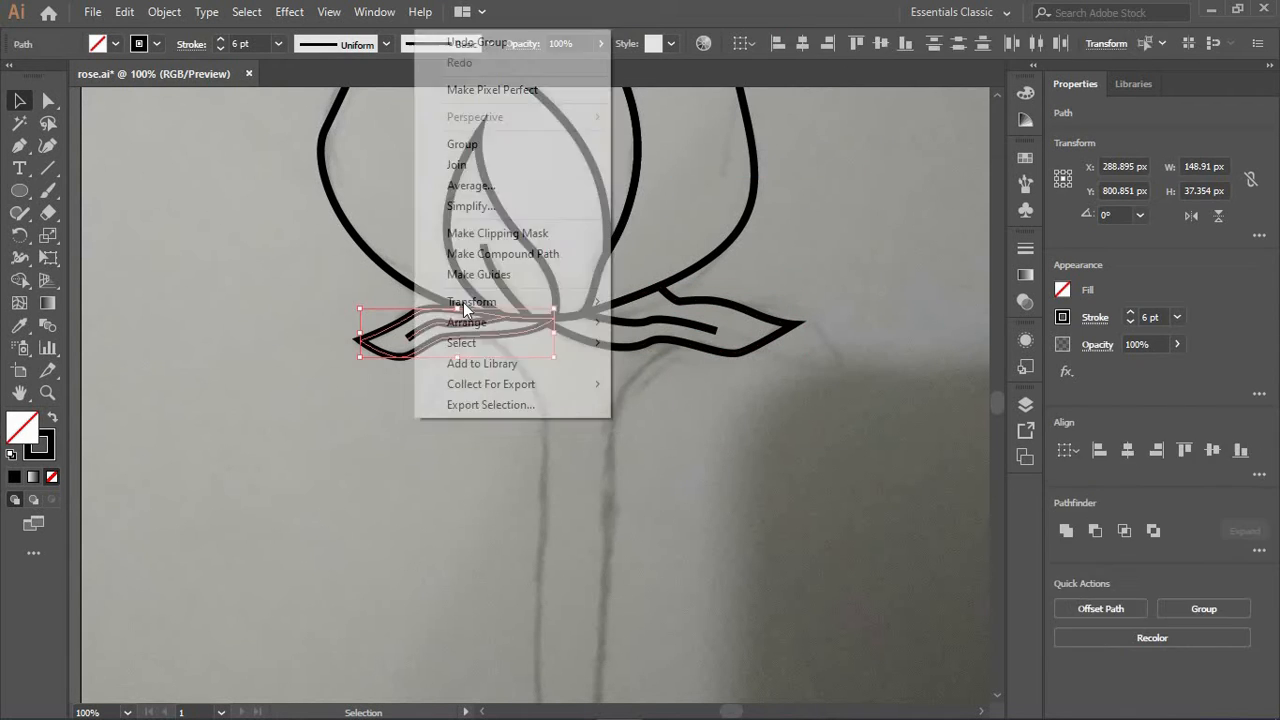
left_click(462, 144)
left_click(580, 374)
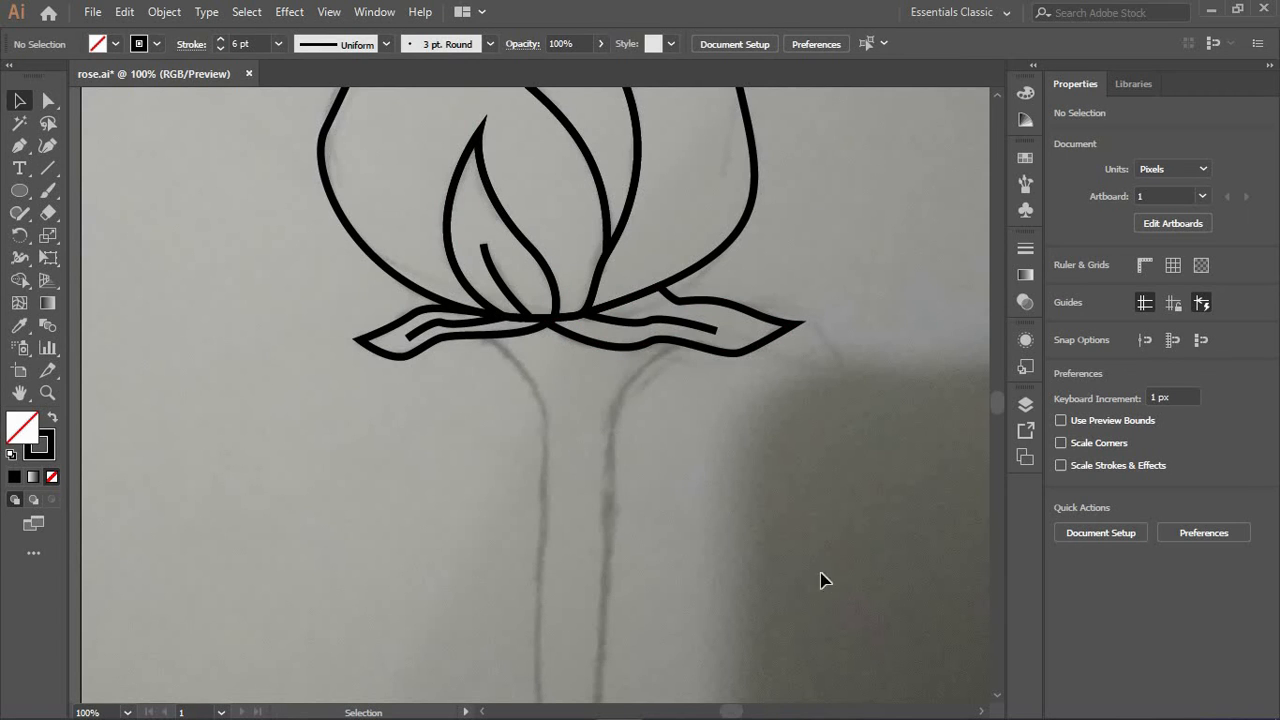
Draw the stem's top edge about 157 px wide beneath the sepals, its curved right side and its straight bottom edge with the Pen tool
left_click(18, 146)
left_click(484, 343)
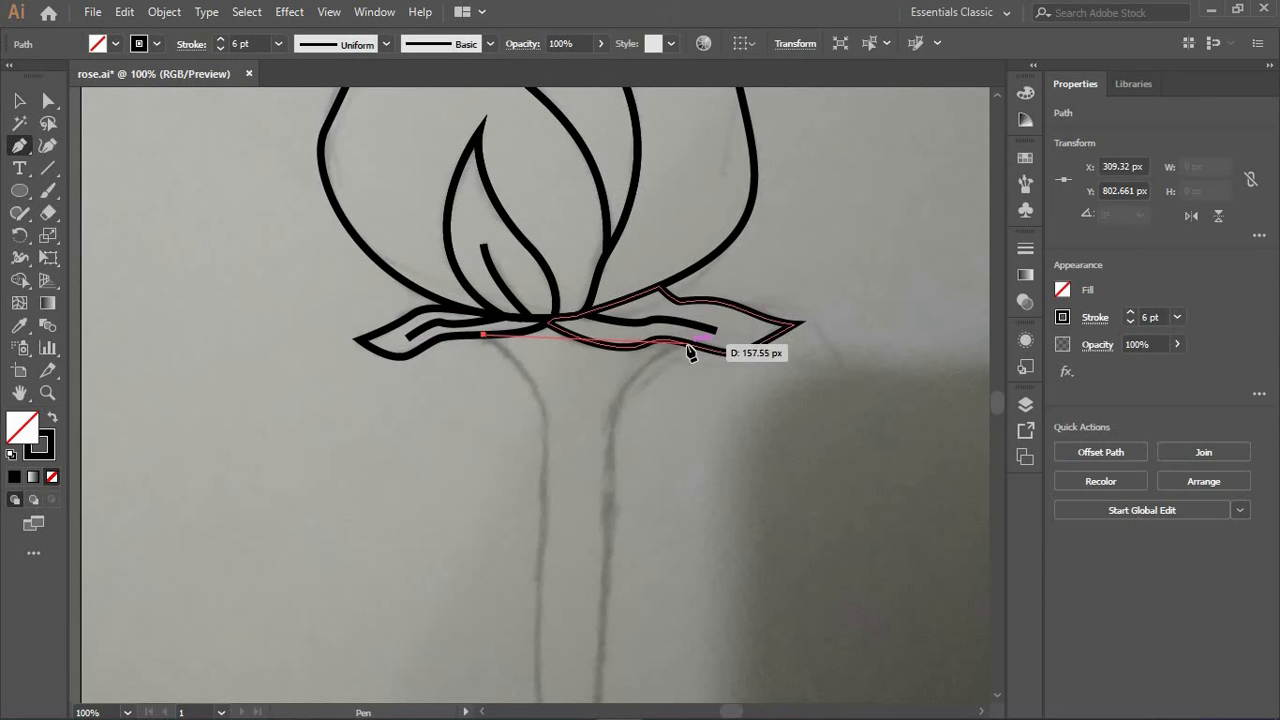
left_click(686, 351)
scroll(654, 410, "down", 5)
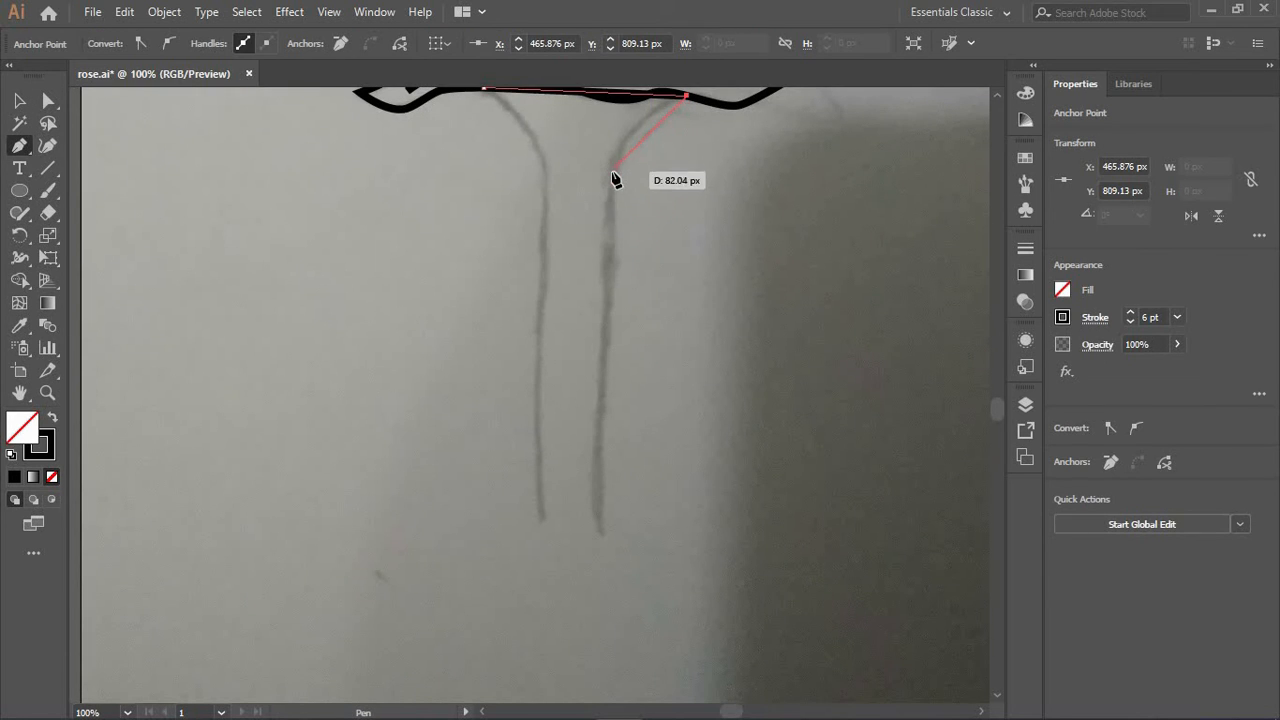
left_click_drag(613, 174, 597, 224)
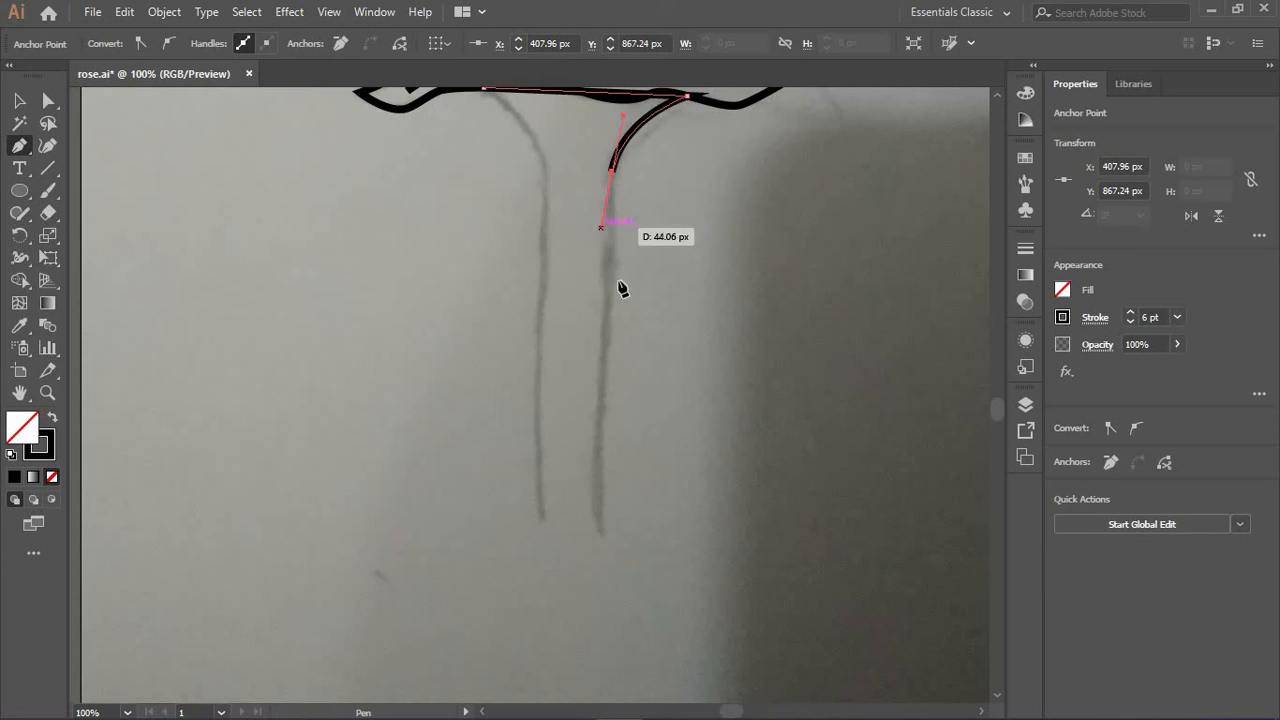
left_click_drag(612, 519, 688, 519)
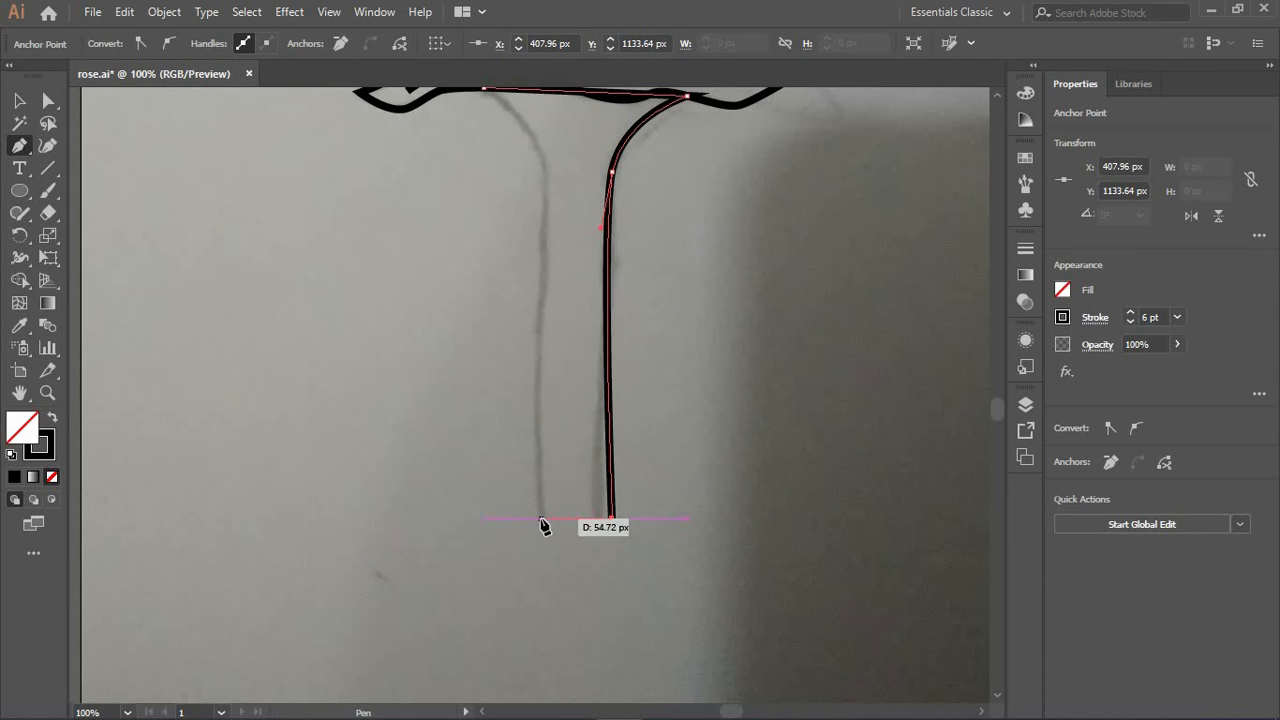
key("ctrl+z")
left_click(600, 520)
left_click(540, 519)
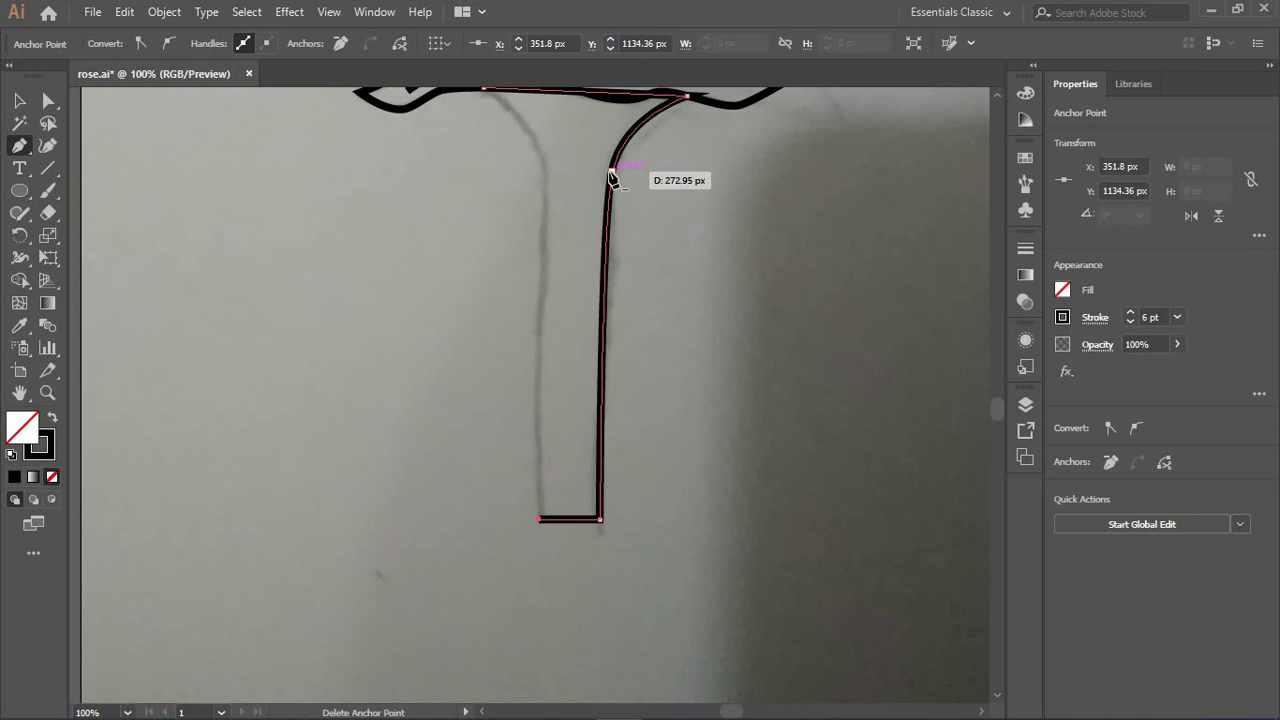
Draw the stem's left side up to the neck and close the outline at its starting anchor with a curved segment
left_click(547, 173)
scroll(545, 190, "up", 2)
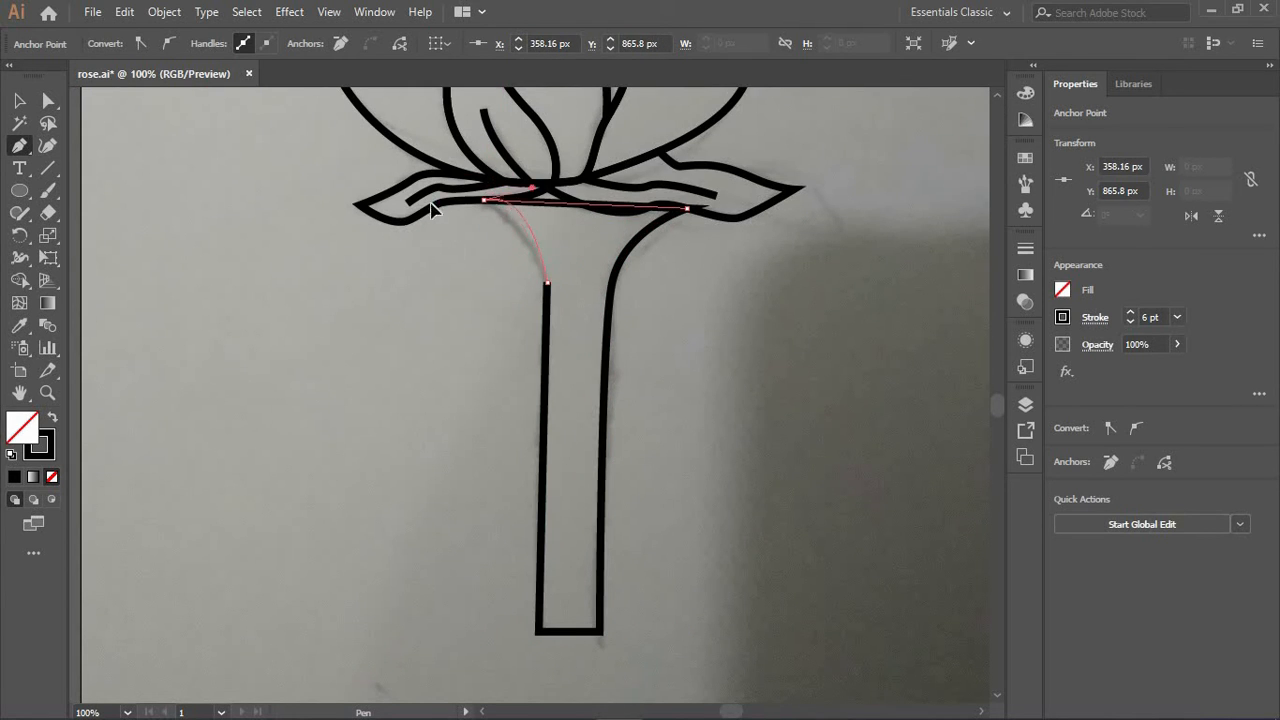
left_click_drag(441, 190, 441, 190)
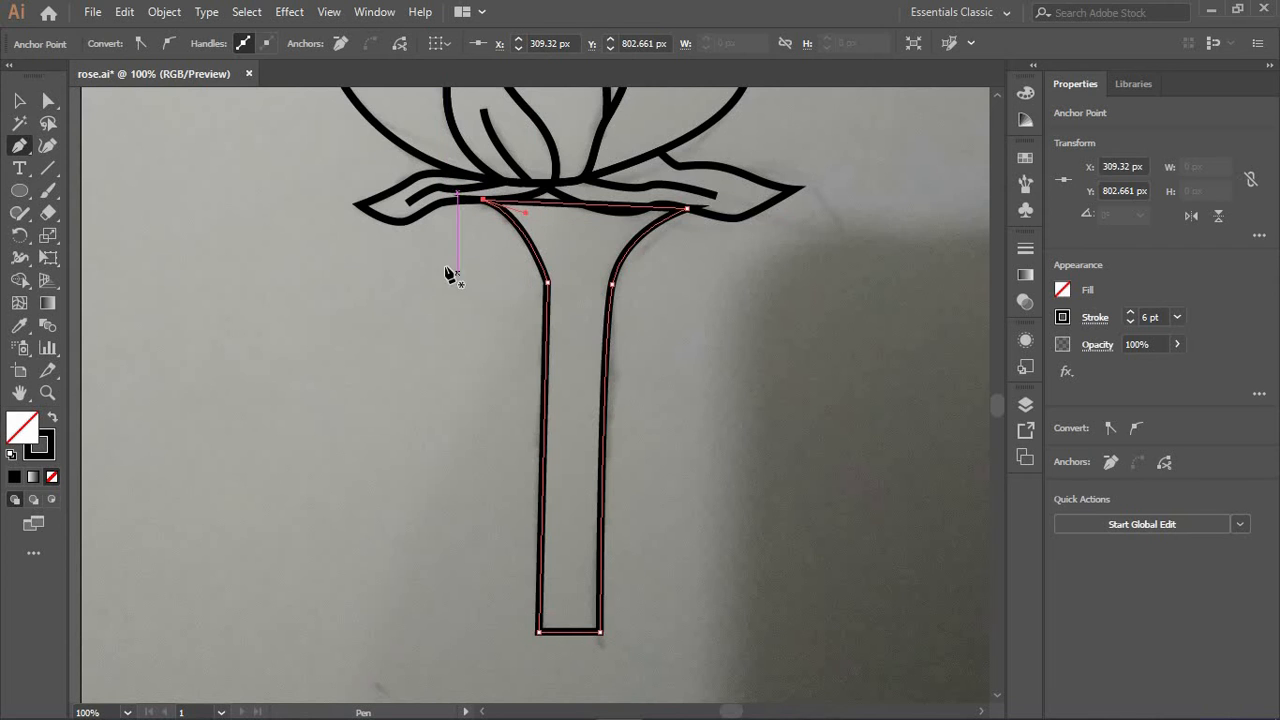
scroll(466, 268, "down", 2)
left_click_drag(515, 504, 655, 546)
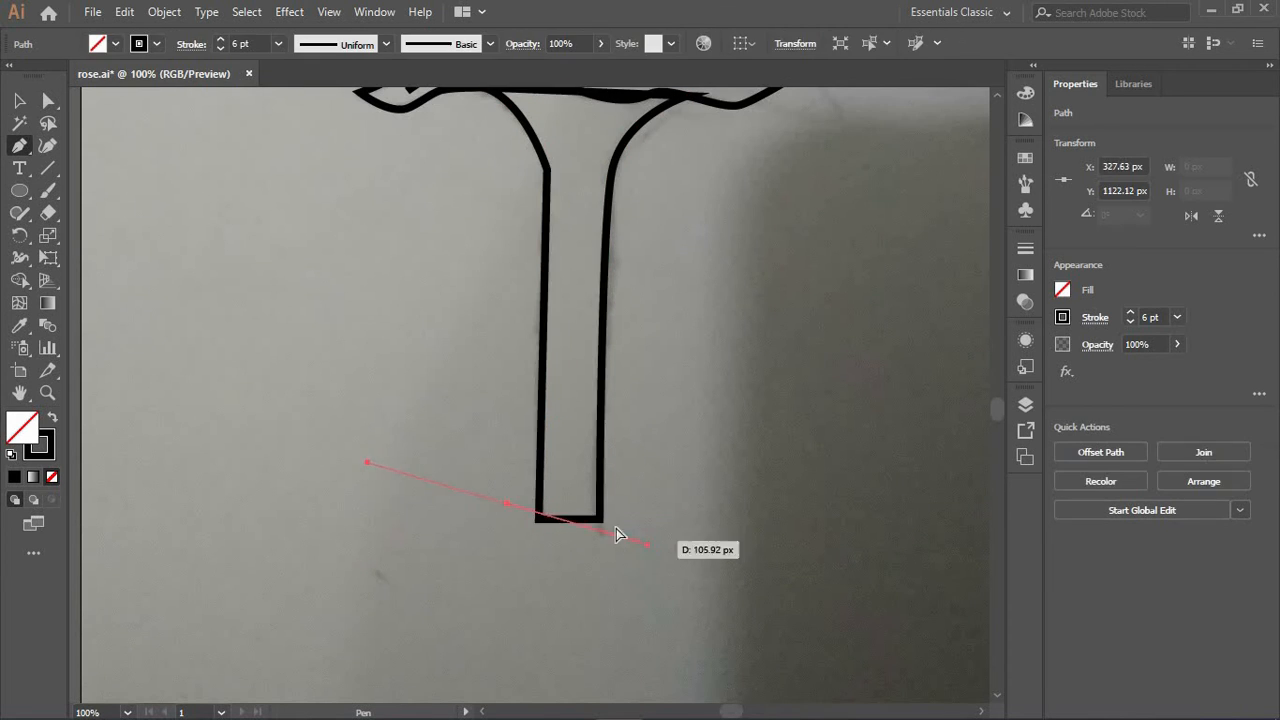
key("ctrl+z")
Convert the stem's two bottom corner anchors to smooth points and adjust their handles to curve the lower end
key("a")
left_click_drag(503, 480, 640, 548)
left_click(169, 43)
left_click_drag(478, 458, 538, 519)
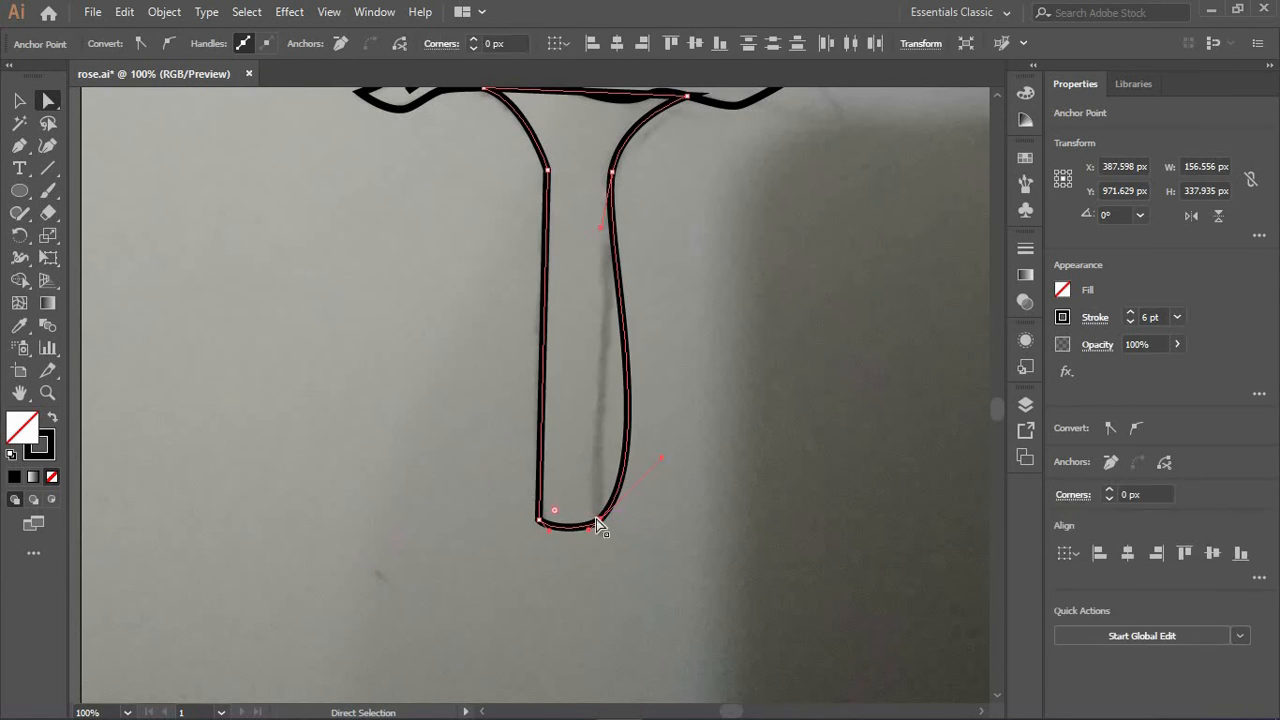
left_click(599, 519)
key("ctrl+z")
left_click_drag(478, 458, 530, 512)
left_click_drag(661, 458, 538, 513)
key("ctrl+z")
Draw a circle about 60 px wide over the stem's lower end and merge it with the stem using Shape Builder
left_click(20, 191)
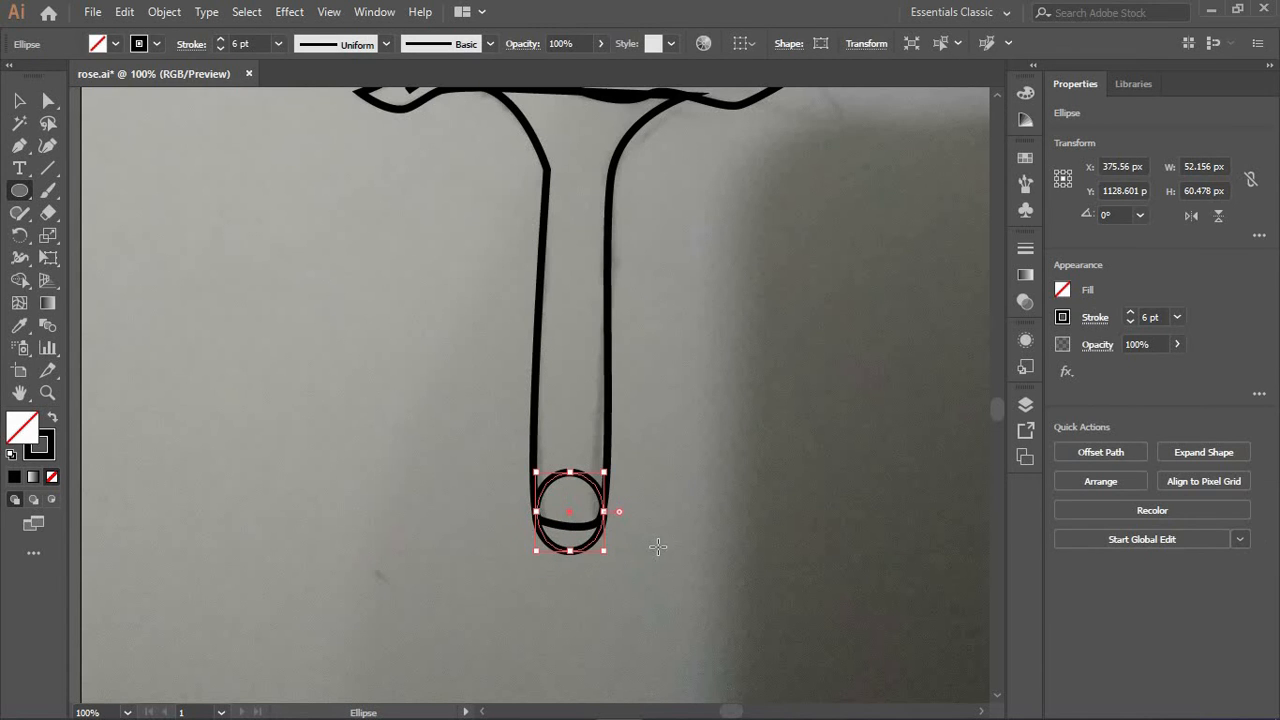
key("ctrl+z")
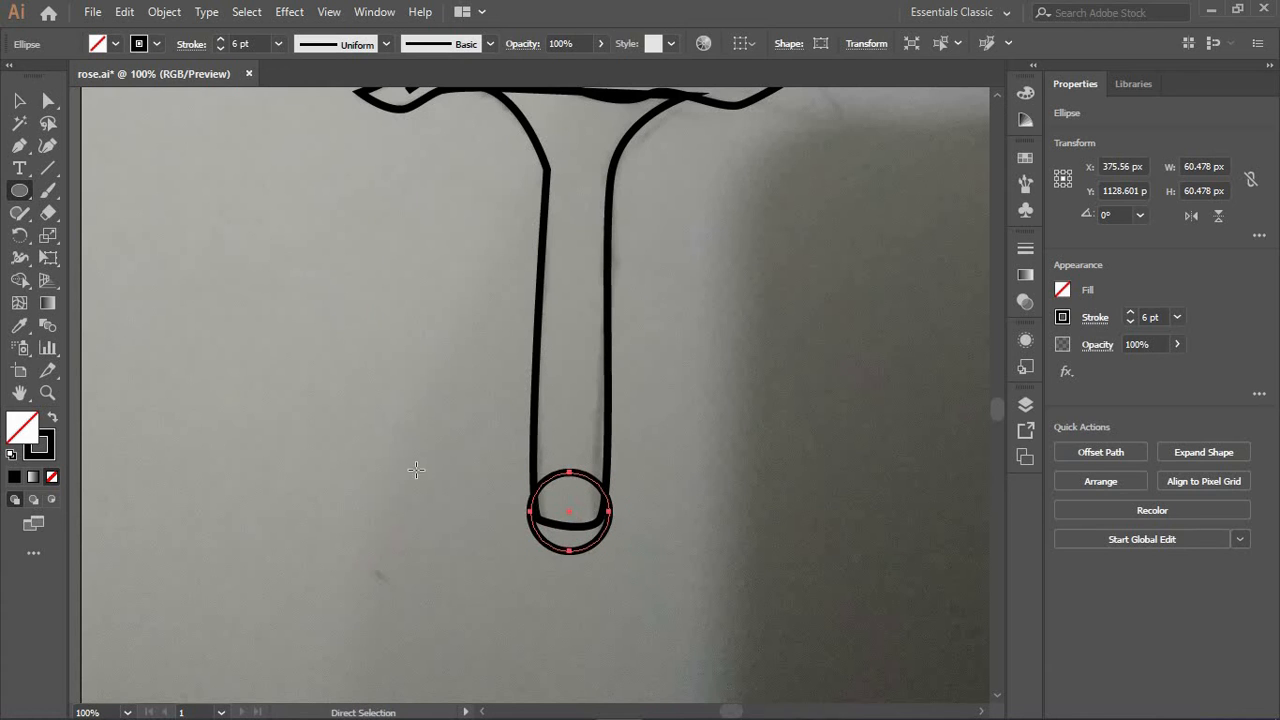
left_click(48, 101)
left_click_drag(680, 572, 490, 440)
left_click(20, 281)
left_click_drag(577, 415, 577, 538)
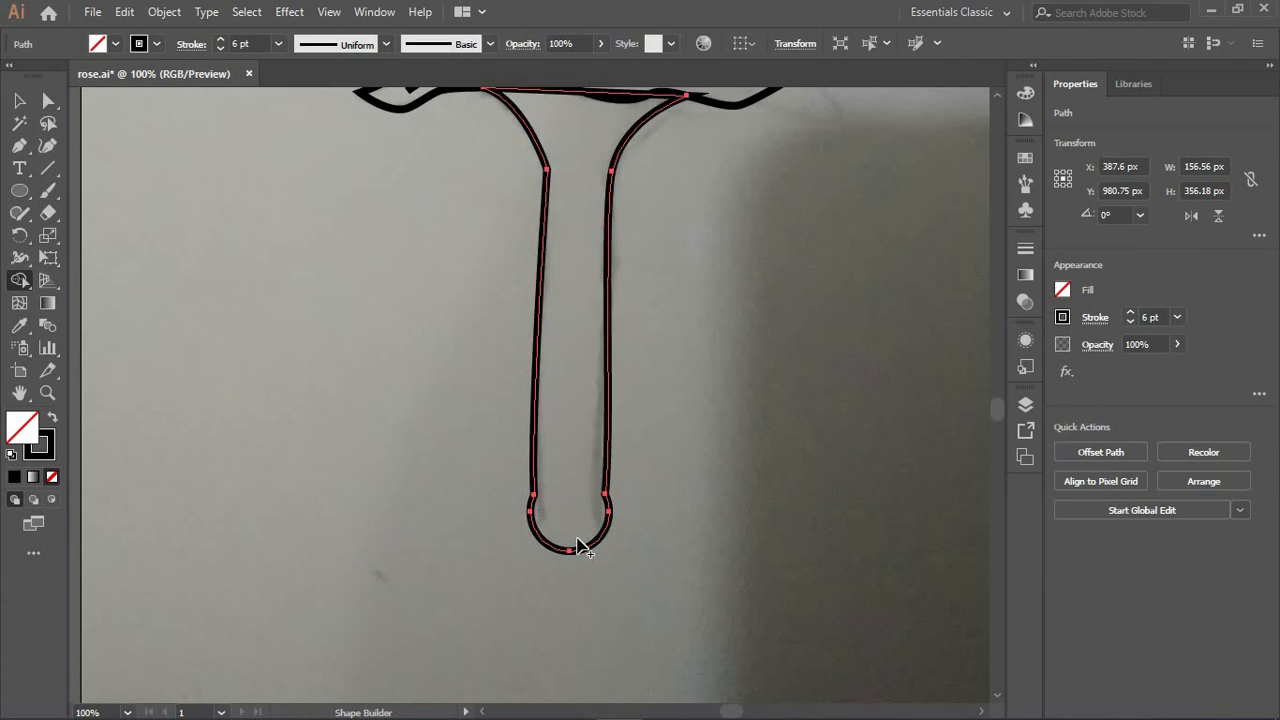
Convert the two corner anchors at the stem's flared top to smooth points
scroll(487, 402, "up", 3)
left_click(484, 338, "ctrl")
left_click(168, 43)
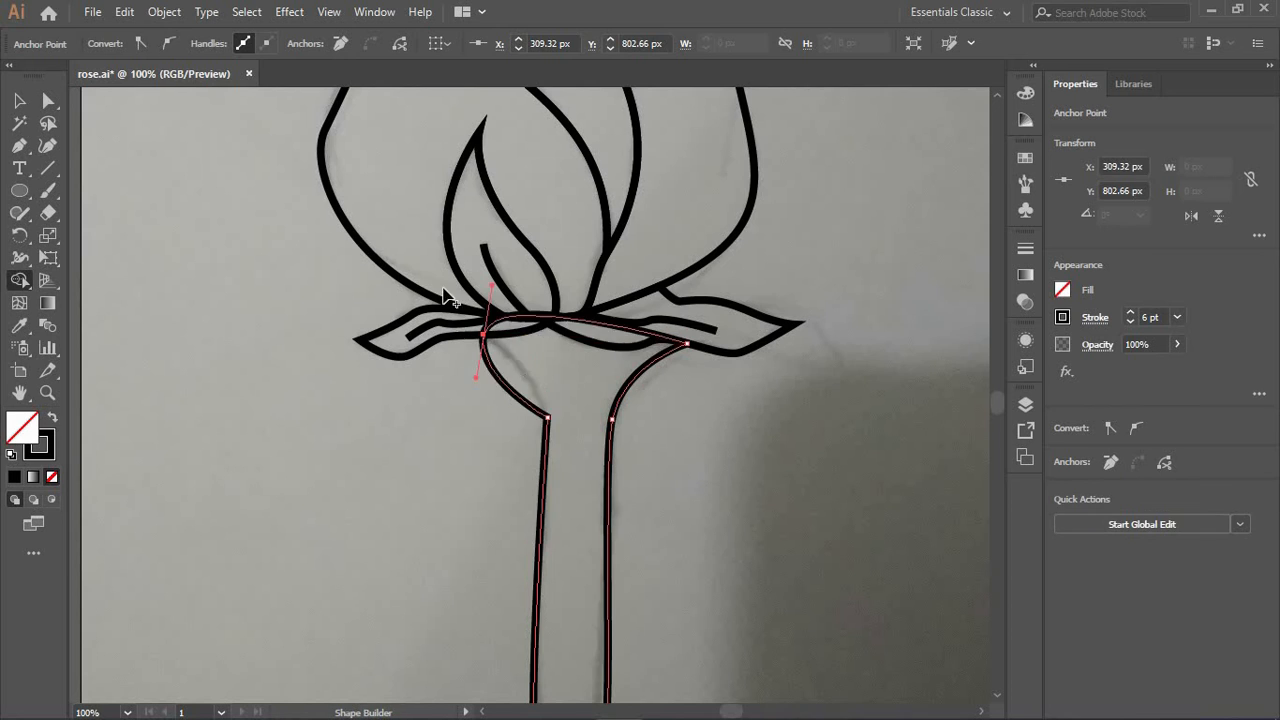
left_click(687, 344, "ctrl")
left_click(168, 43)
left_click(48, 101)
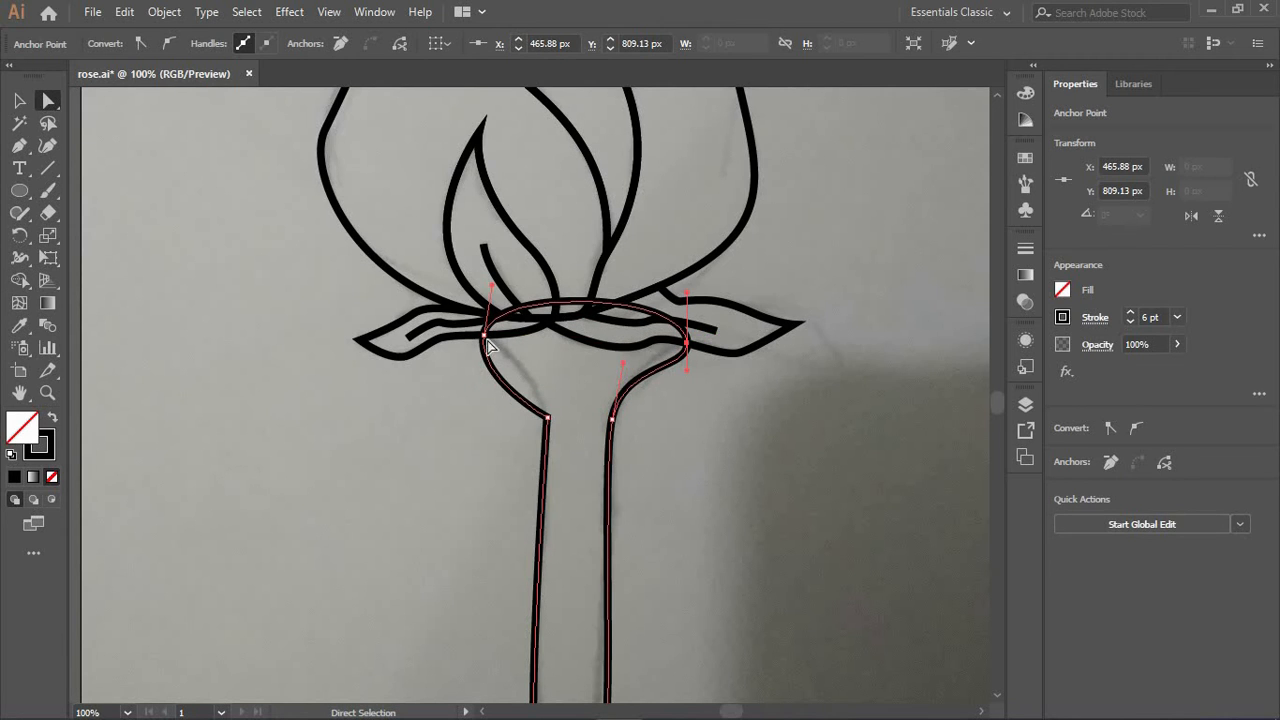
Angle the handles of the stem's two top anchors so its sides flare along the sketch towards the sepals
left_click(484, 335)
left_click_drag(476, 378, 532, 363)
left_click(687, 344)
left_click_drag(687, 379, 866, 251)
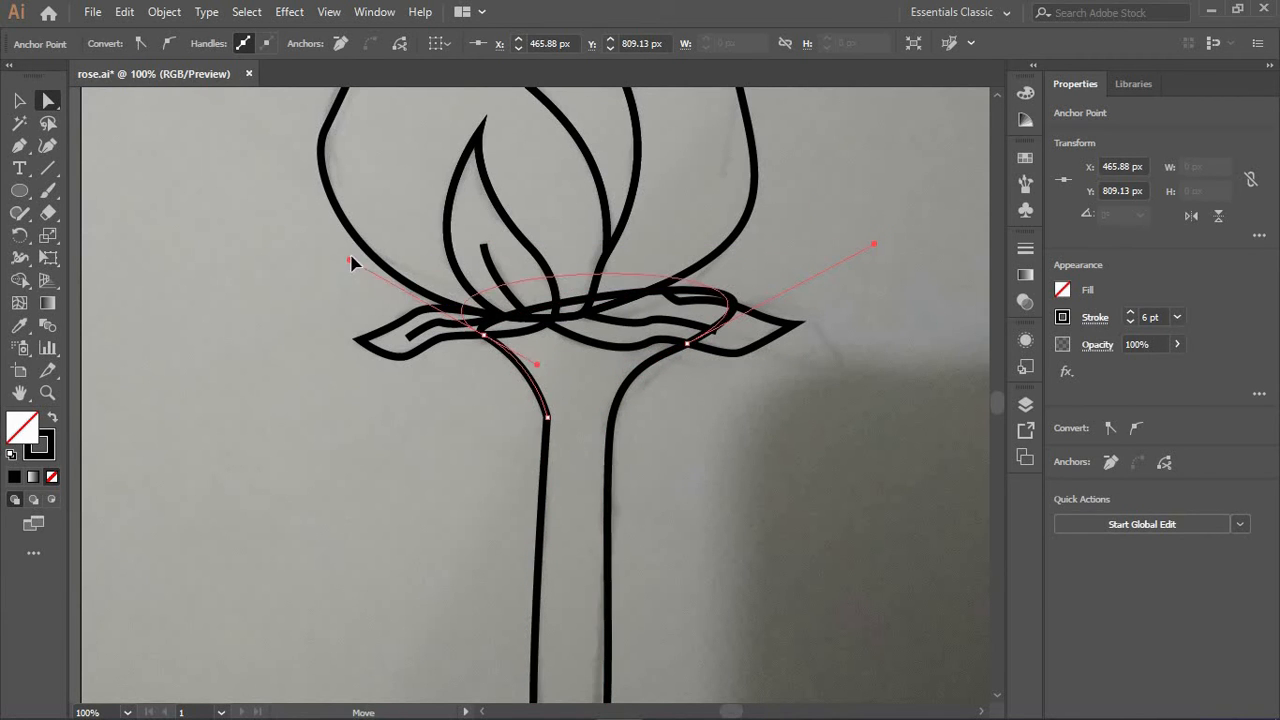
Remove the two bulging side anchors from the stem's rounded lower end
scroll(506, 409, "down", 5)
left_click(609, 559, "shift")
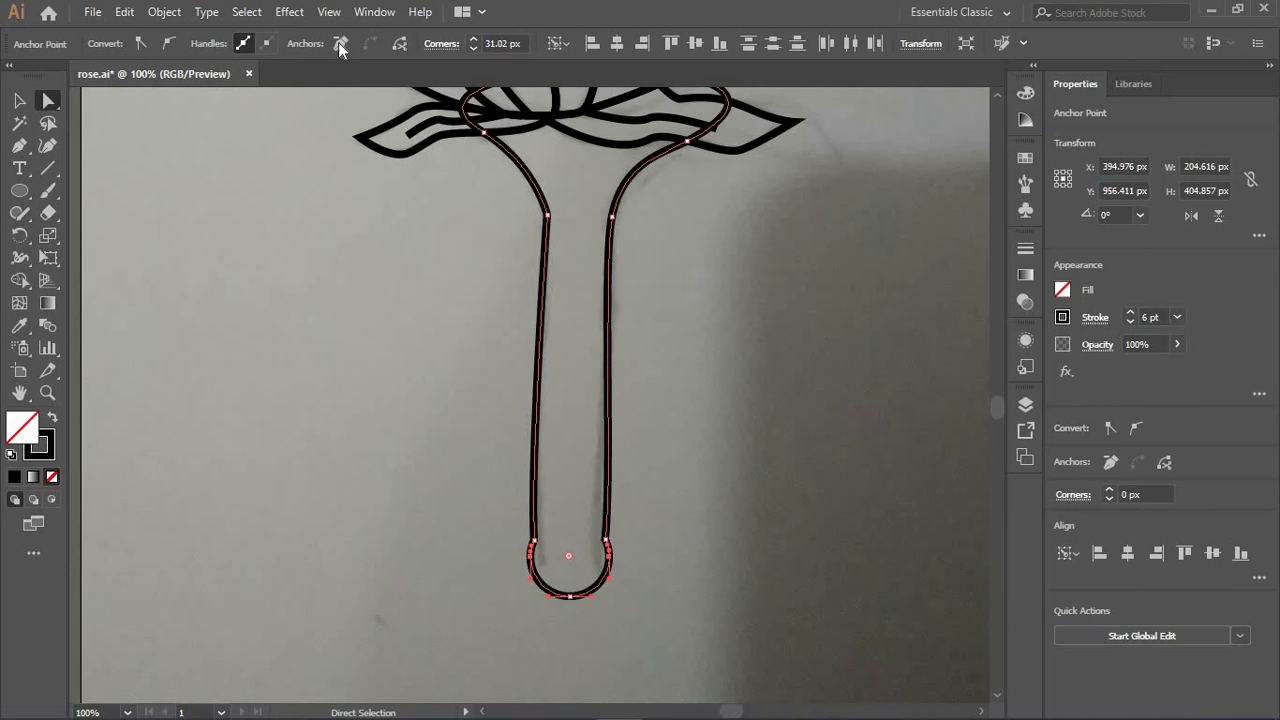
left_click(340, 43)
left_click(571, 597)
left_click(606, 541)
left_click(655, 552)
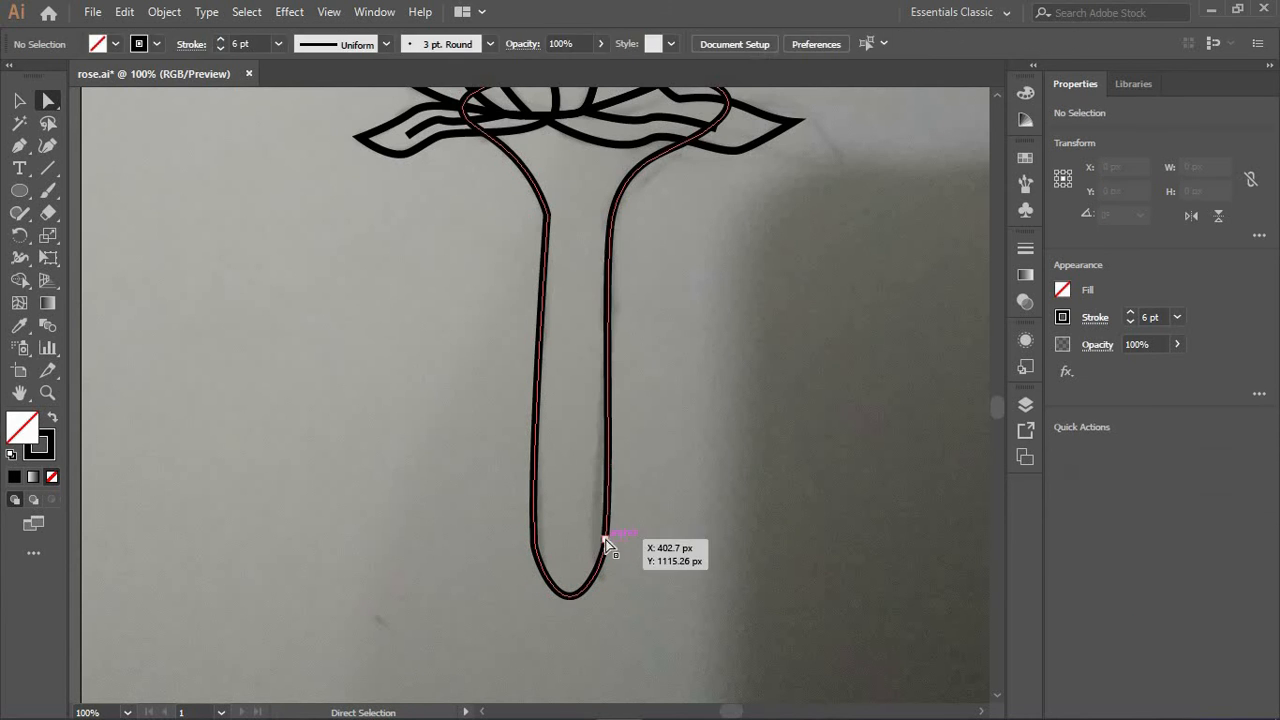
Straighten the lower handles of the two side anchors above the stem's rounded end
left_click(606, 541)
left_click(340, 43)
key("ctrl+z")
scroll(633, 557, "up", 4)
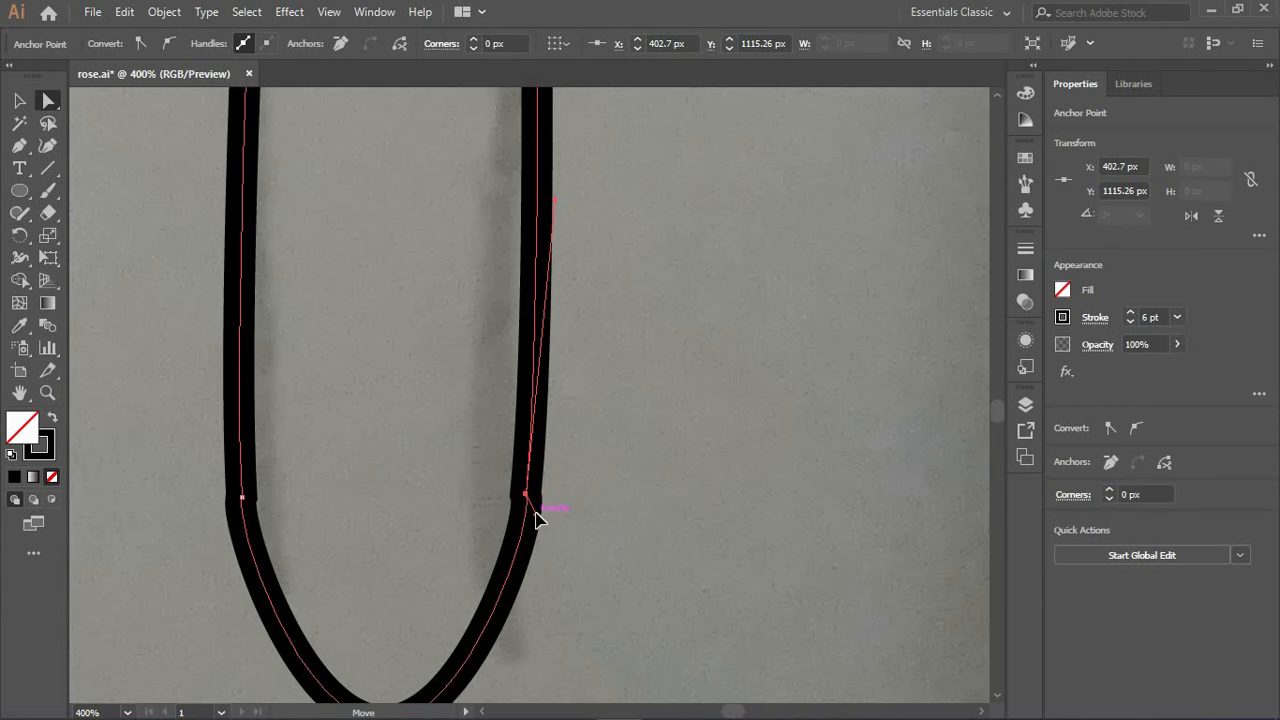
left_click_drag(536, 513, 526, 512)
left_click(242, 498)
left_click_drag(236, 514, 242, 521)
Raise the stem's bottommost anchor by 30 px to flatten the rounded end
scroll(370, 608, "down", 2)
left_click(383, 629)
key("shift+Up")
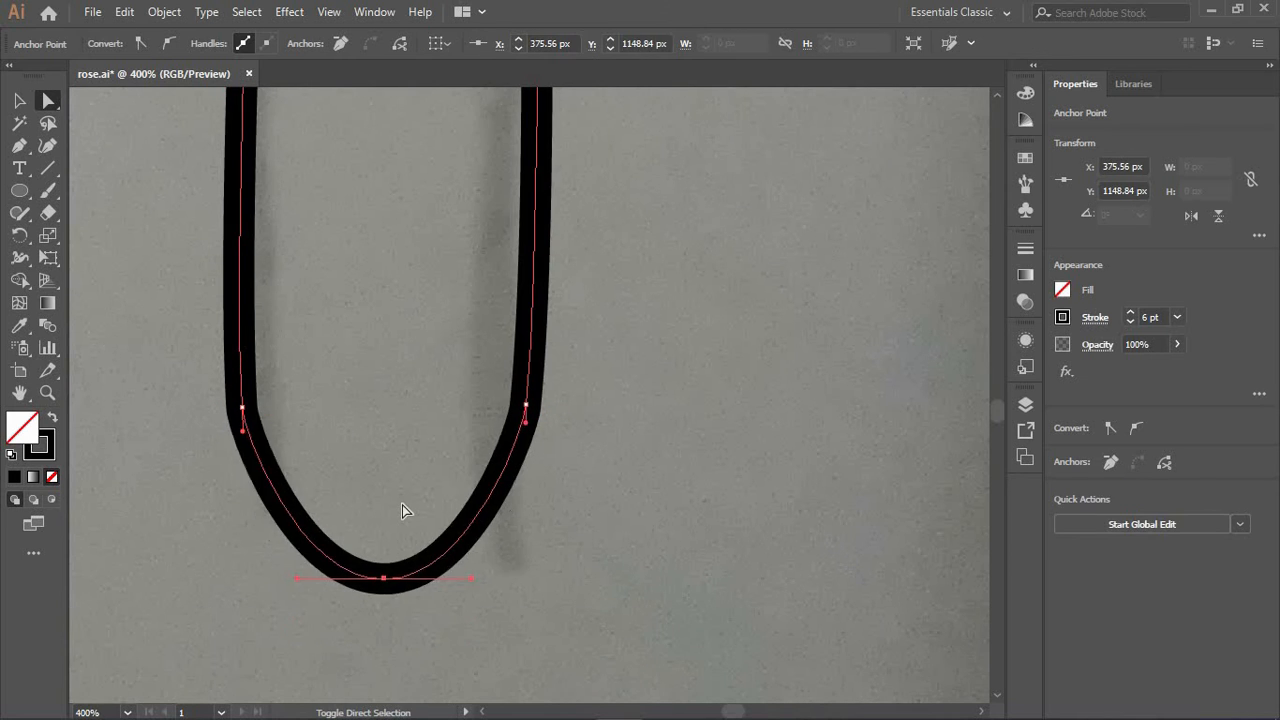
key("shift+Up")
key("shift+Up")
left_click(418, 515)
scroll(418, 515, "down", 2)
scroll(401, 480, "up", 4)
scroll(450, 502, "down", 3)
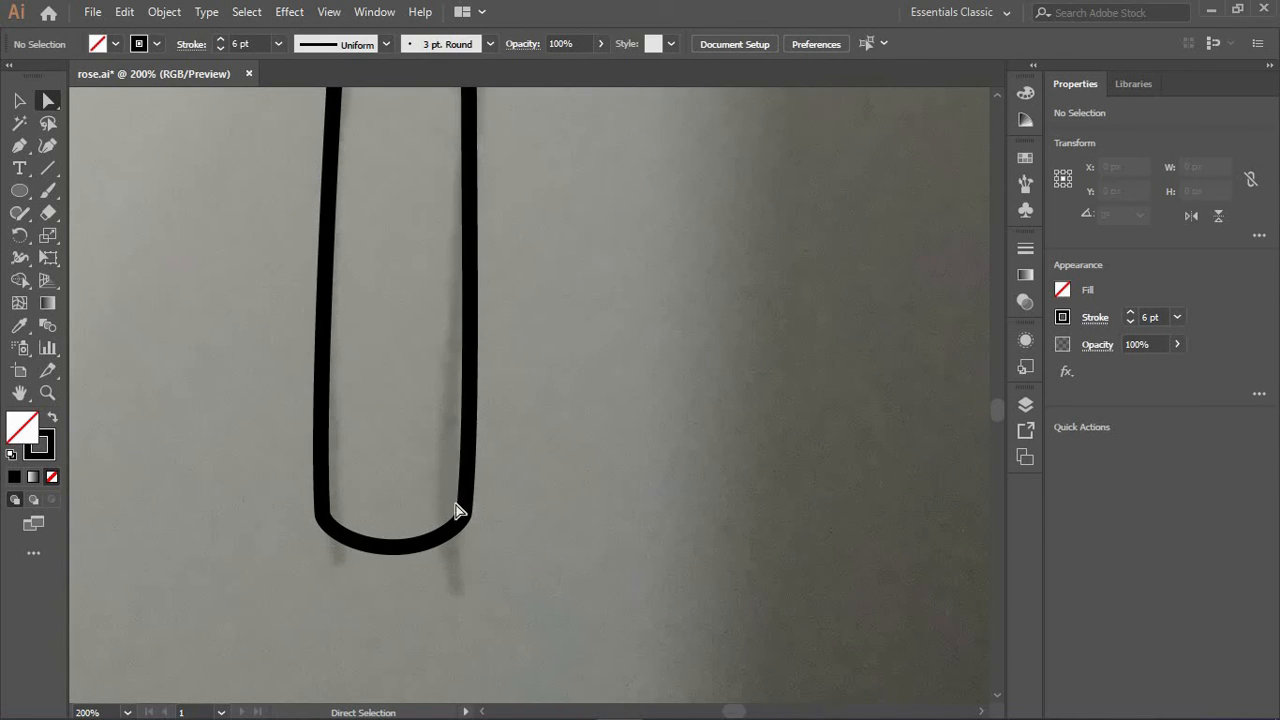
Nudge the two side anchors at the stem's base inward by a few pixels to narrow it, and deselect the stem
left_click(464, 515)
key("Left")
key("Left")
key("Left")
key("Left")
left_click(322, 515)
key("Right")
key("Right")
key("Right")
key("Right")
key("Right")
left_click(502, 496)
Smooth the stem's neck by aligning the lower handles of both neck anchors with its sides
scroll(504, 498, "up", 3)
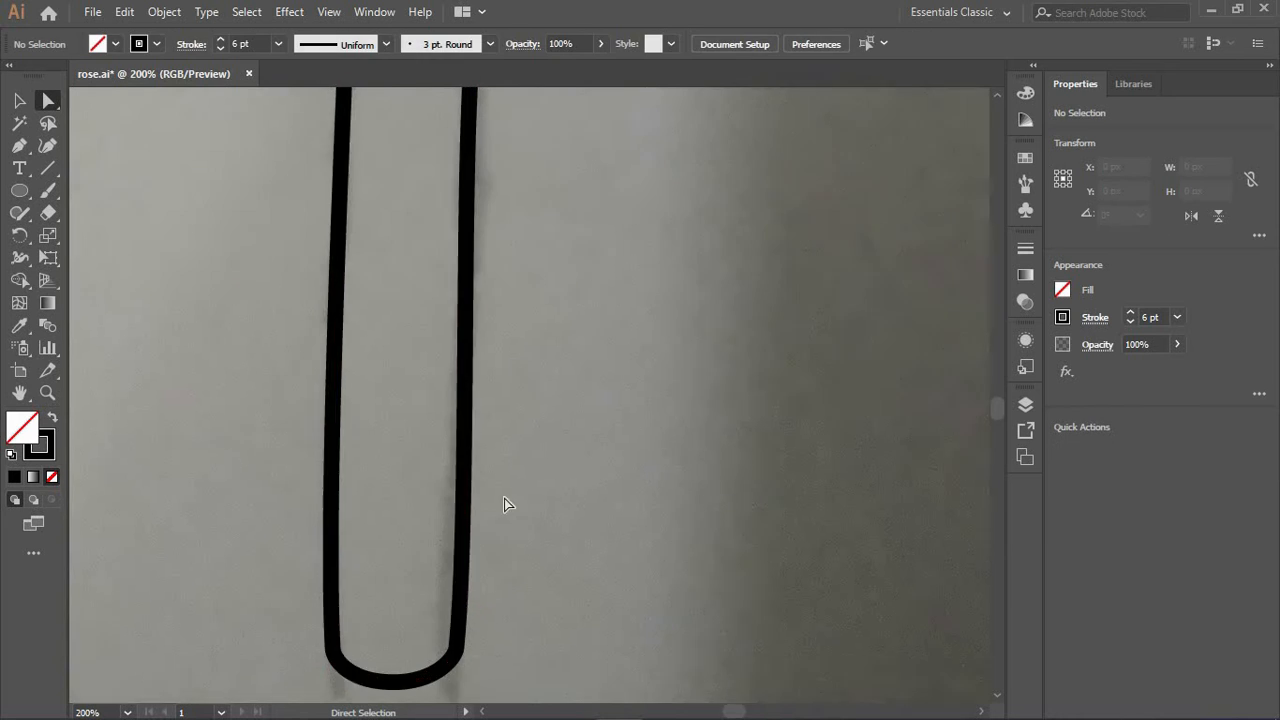
scroll(349, 471, "up", 6)
left_click(323, 366)
scroll(416, 431, "down", 7)
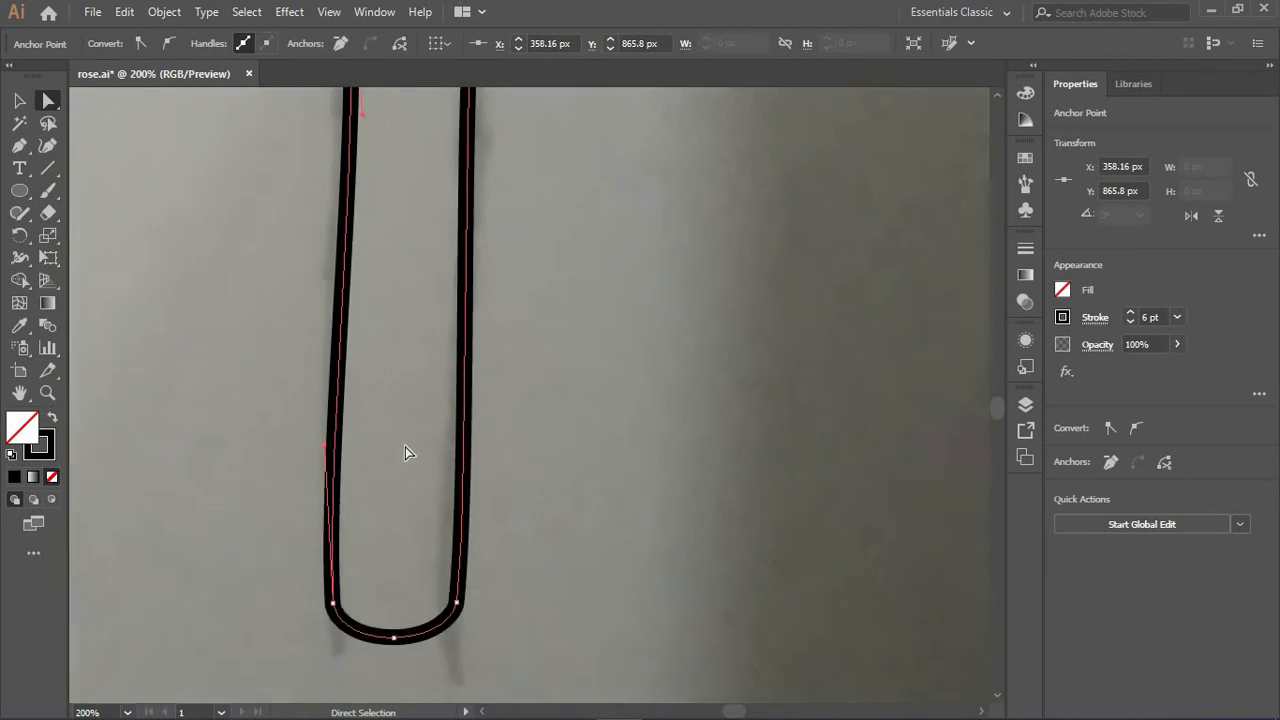
scroll(366, 414, "up", 6)
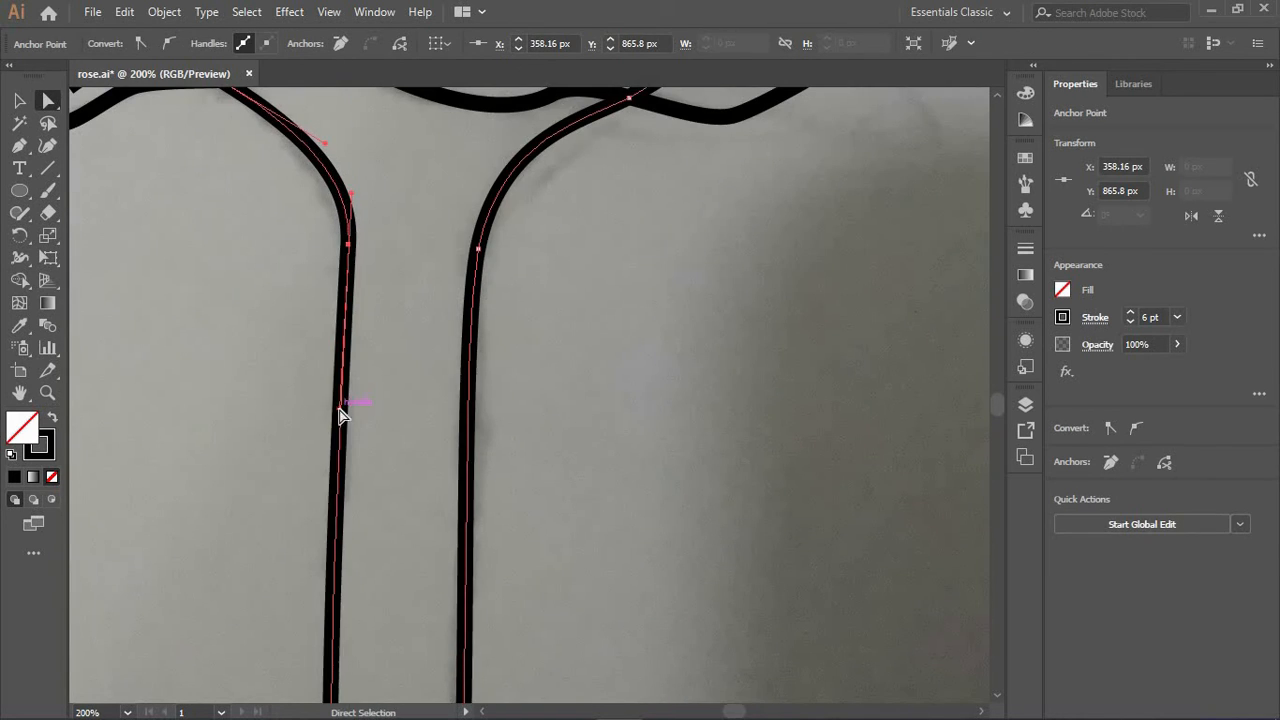
left_click_drag(480, 253, 473, 357)
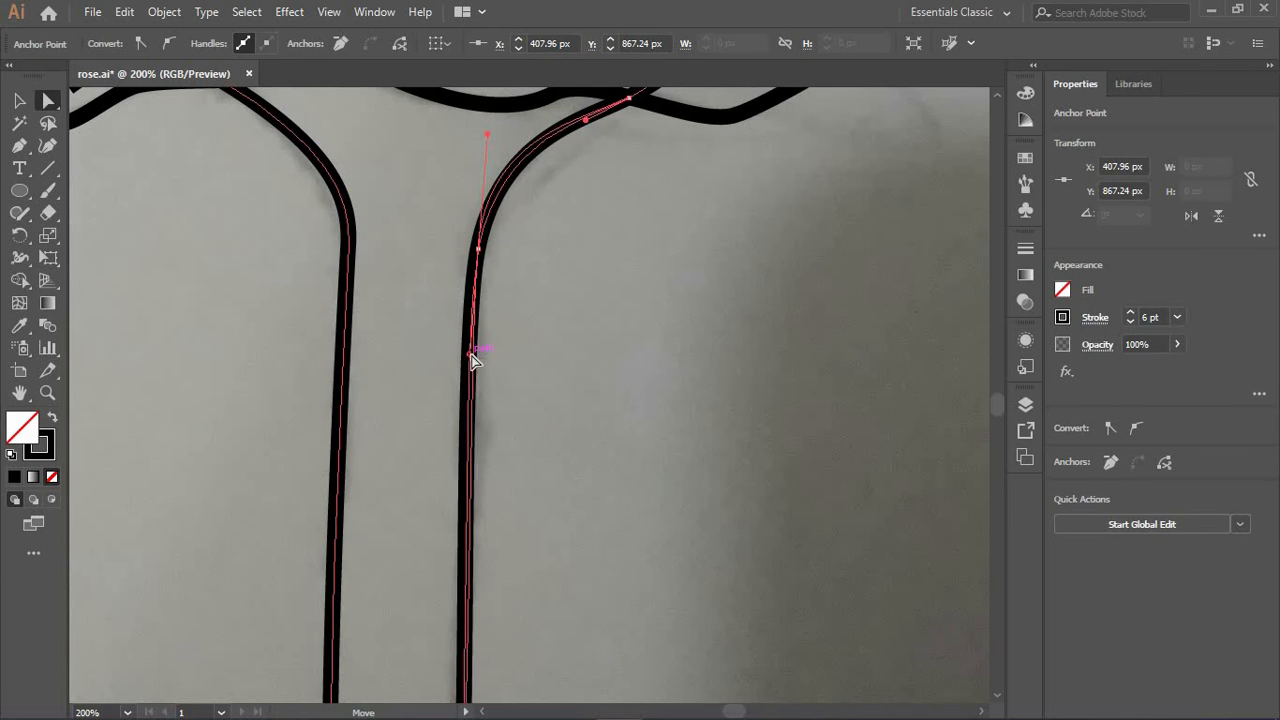
Refine the anchor at the stem's lower left side, nudge it to the right, and deselect the stem
scroll(473, 357, "down", 6)
left_click(330, 378)
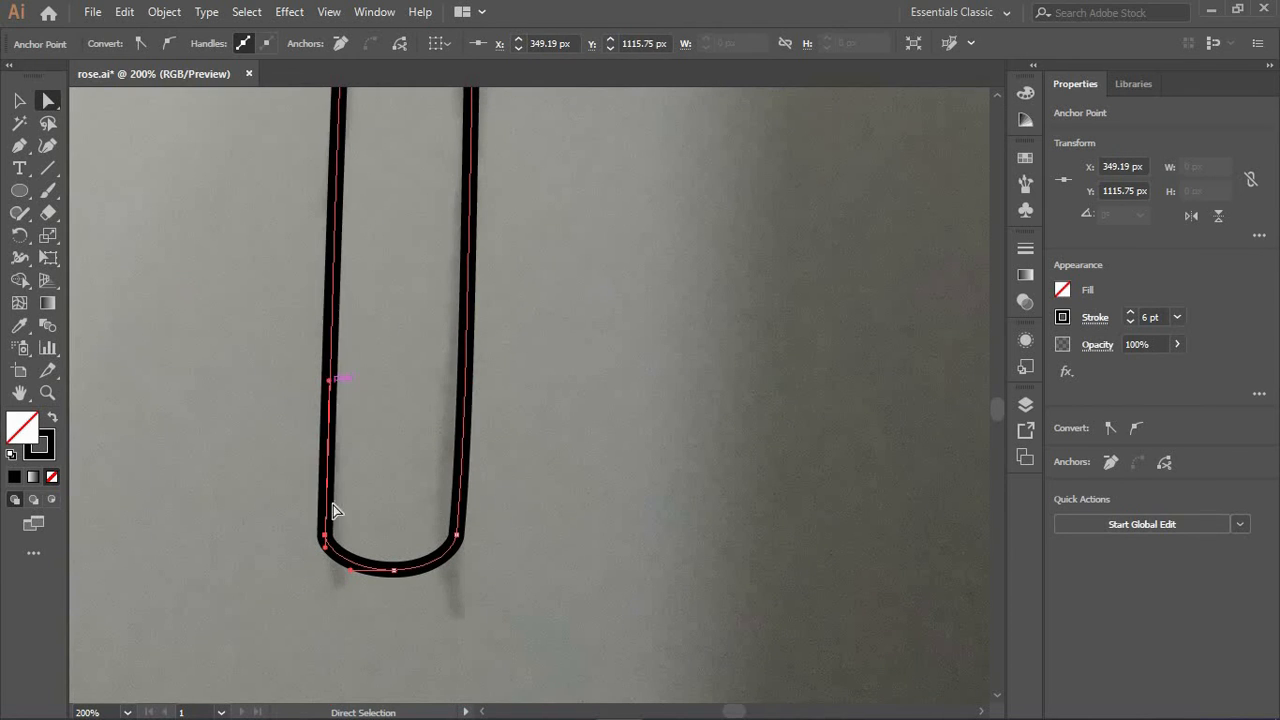
key("Right")
key("Right")
scroll(493, 473, "up", 5)
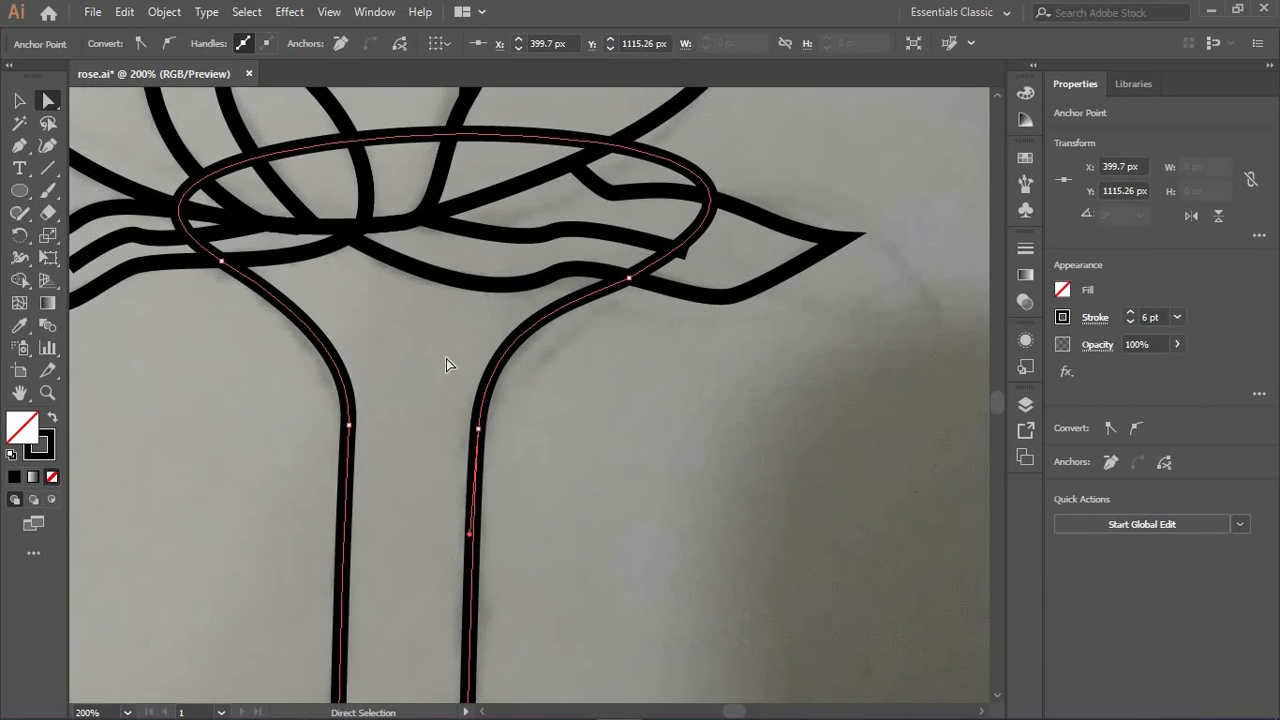
left_click(445, 357)
Try to trim the stem's top overlap along the sepals with Shape Builder
left_click_drag(730, 535, 153, 118)
key("shift+m")
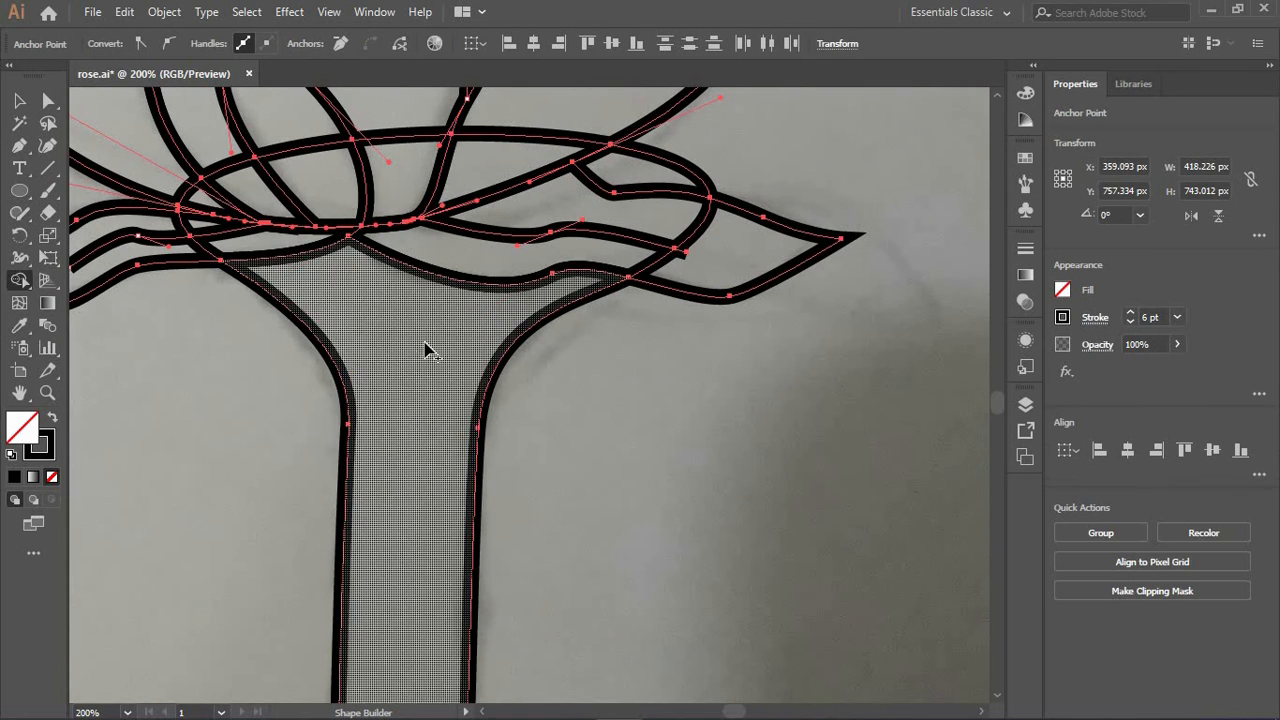
left_click(1025, 404)
left_click(964, 446)
key("Delete")
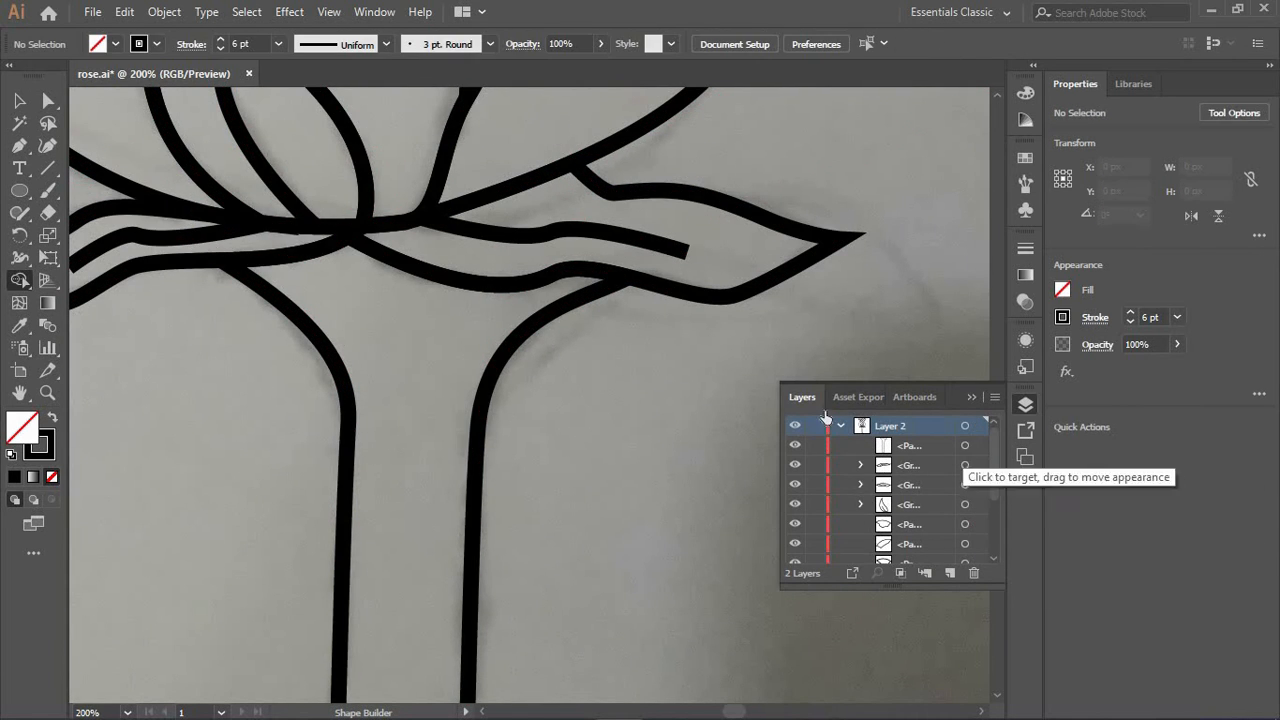
scroll(651, 410, "down", 4)
scroll(687, 433, "up", 1)
scroll(690, 435, "down", 3)
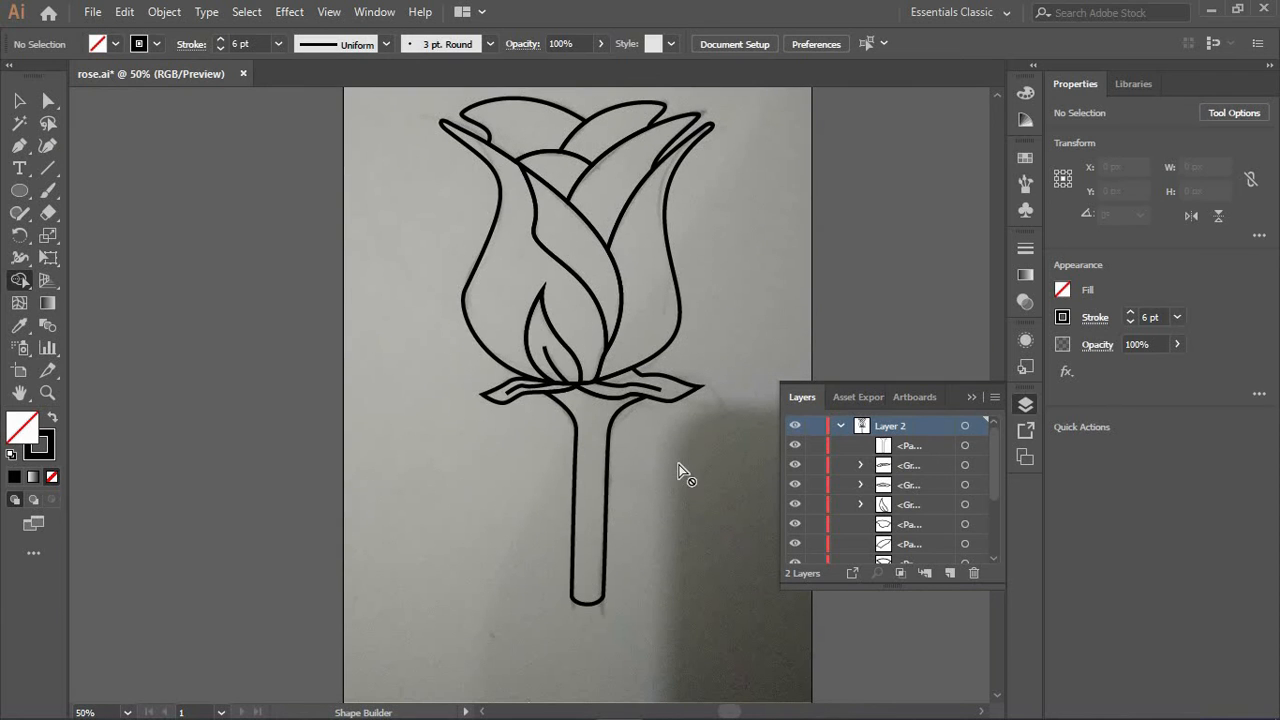
key("ctrl+z")
key("ctrl+z")
Move the stem 20 px to the left and trim its top overlap along the sepals with Shape Builder
left_click(48, 103)
left_click(19, 100)
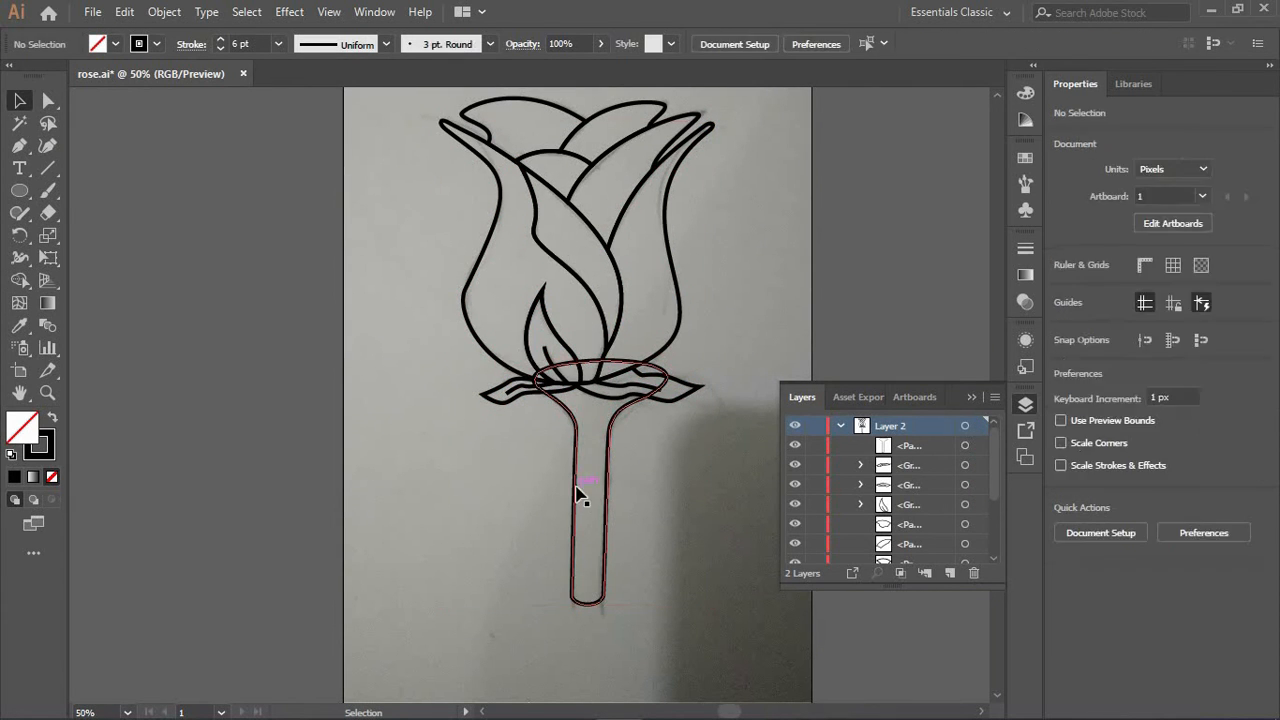
left_click(580, 497)
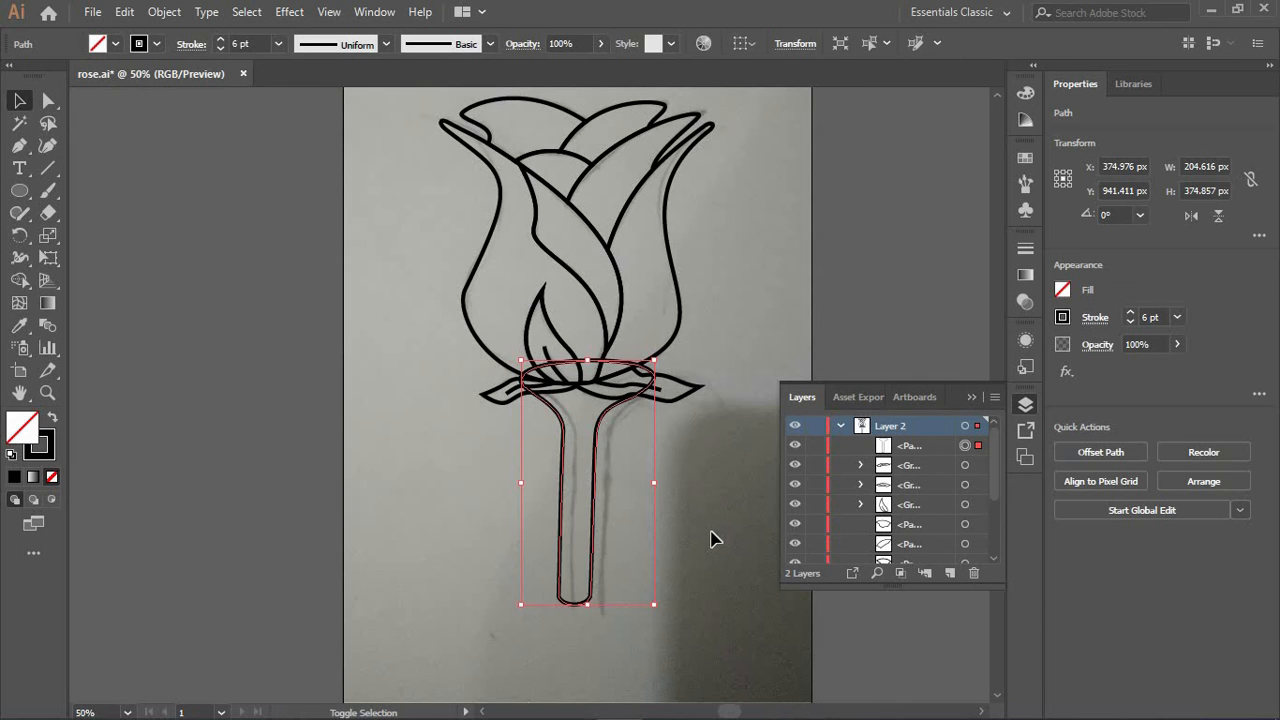
left_click(705, 540)
left_click_drag(705, 540, 443, 309)
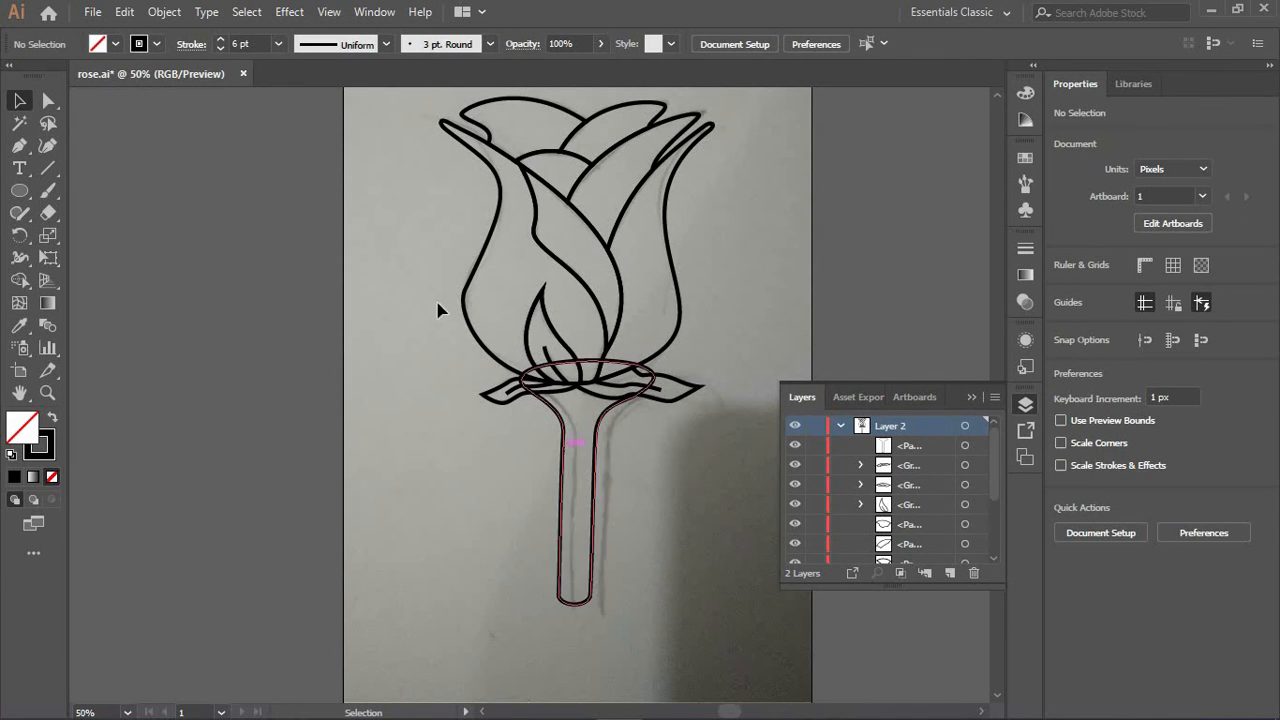
key("shift+m")
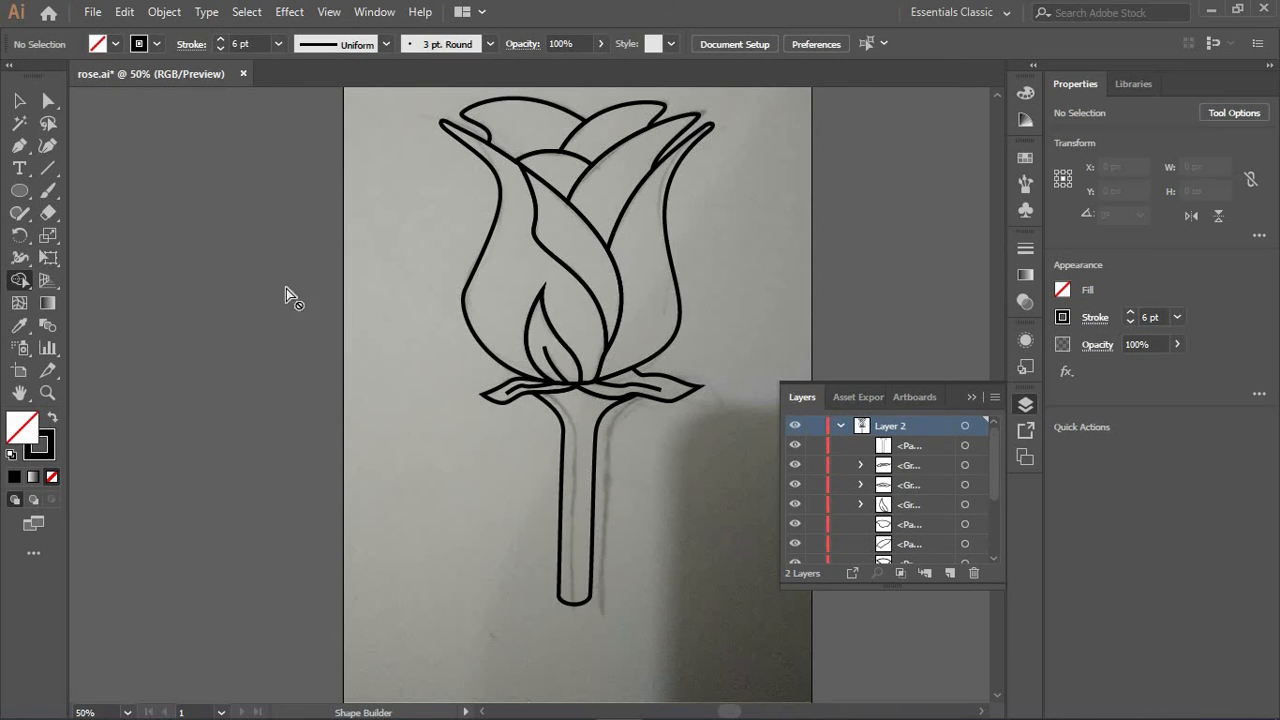
Lengthen the stem by moving the anchors of its rounded end 30 px down, and deselect it
key("a")
left_click(558, 592)
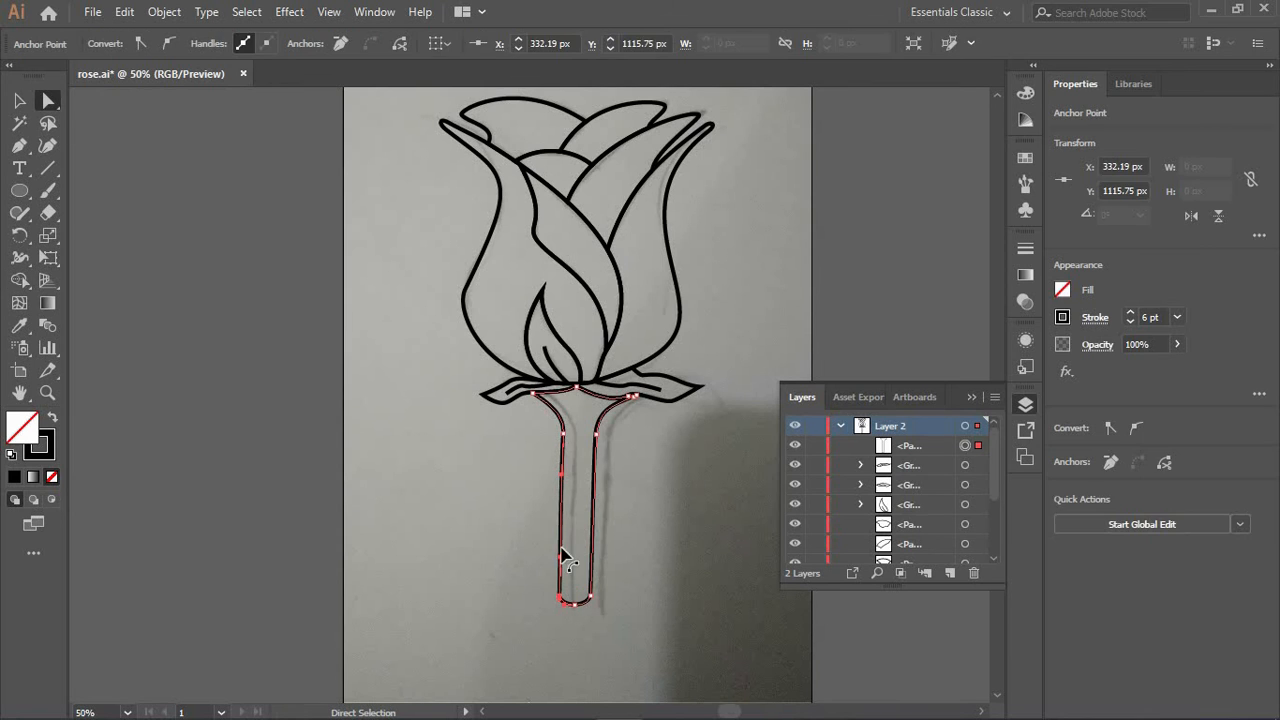
left_click(596, 622)
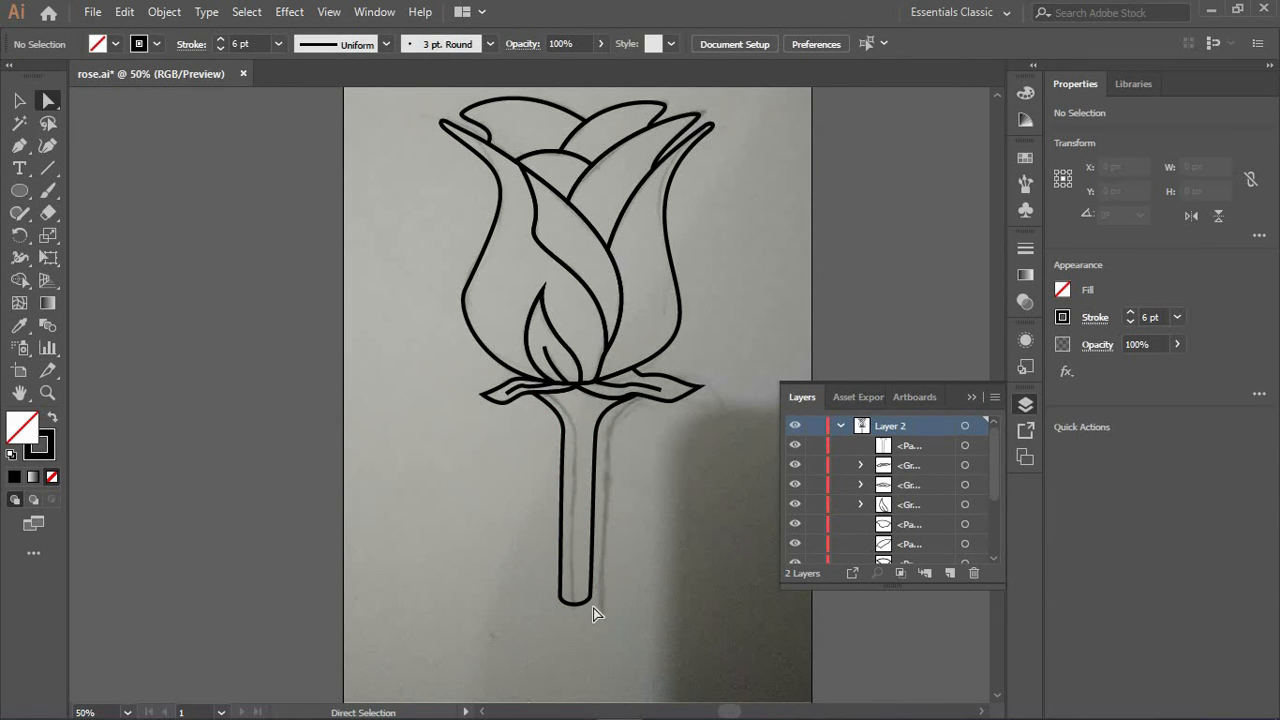
left_click(593, 609)
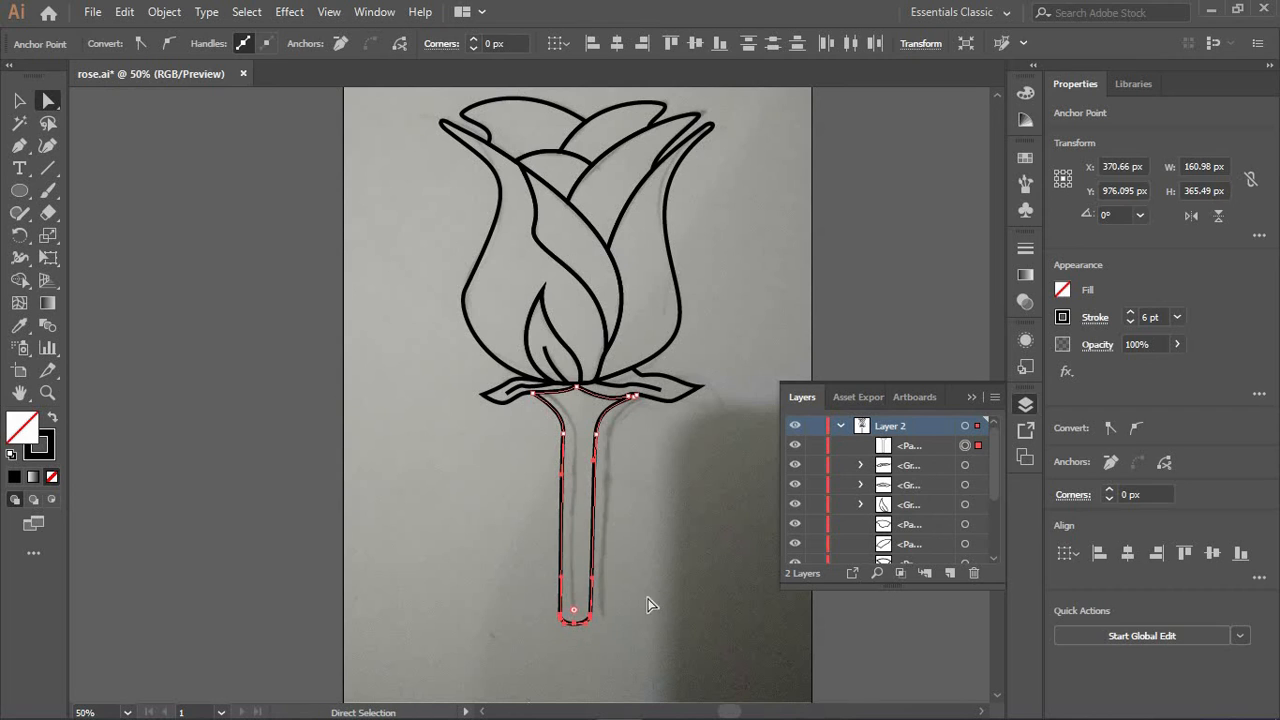
left_click(672, 580)
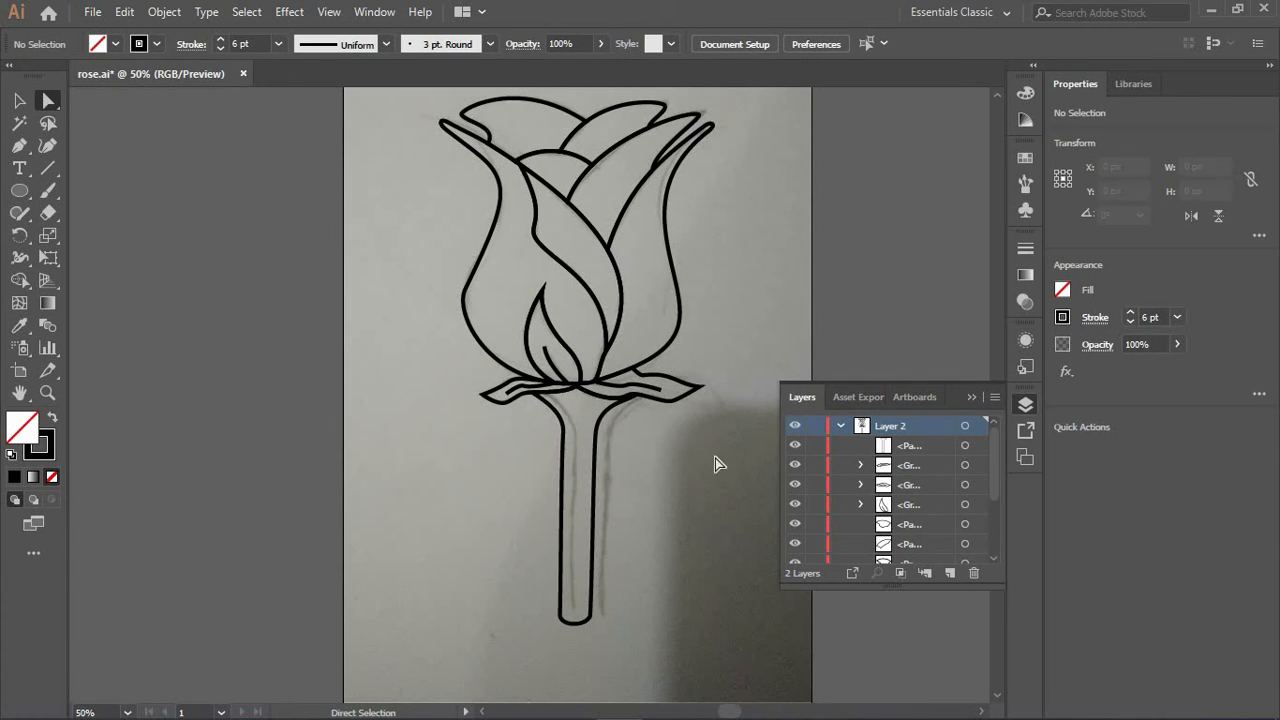
Select the vein inside the left sepal's group and set its stroke to 2 pt
left_click(861, 465)
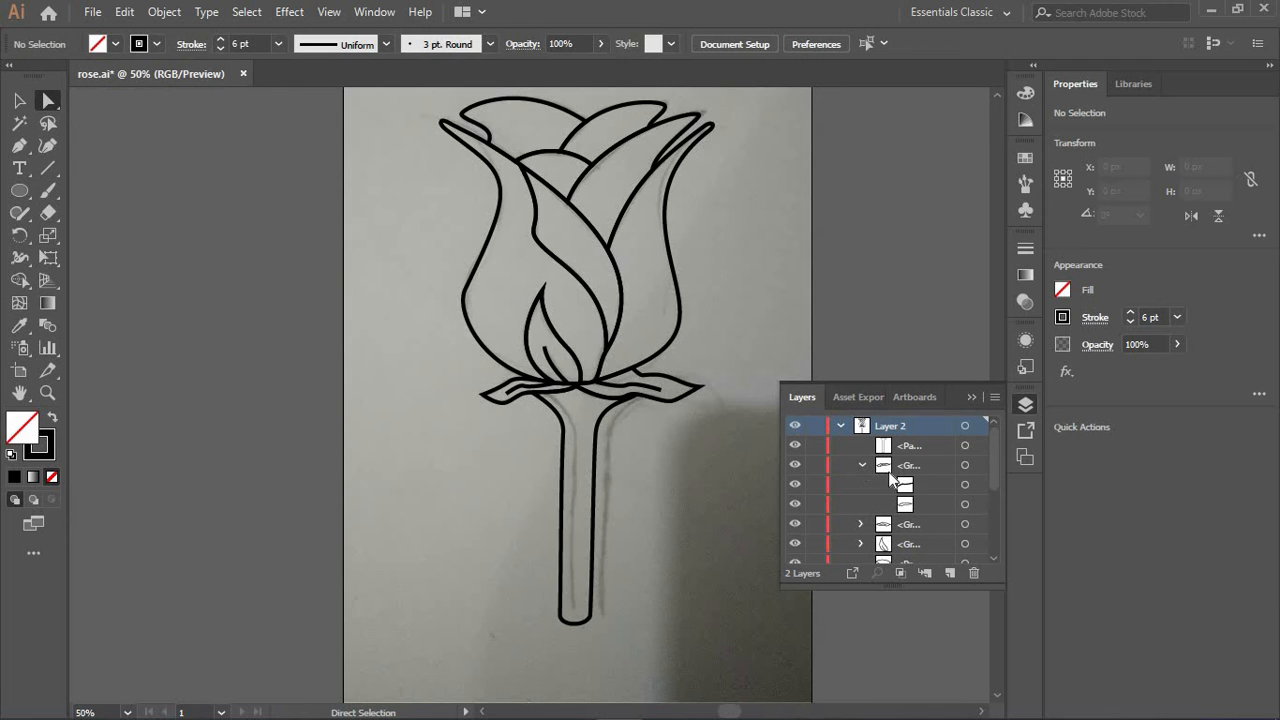
left_click(965, 485)
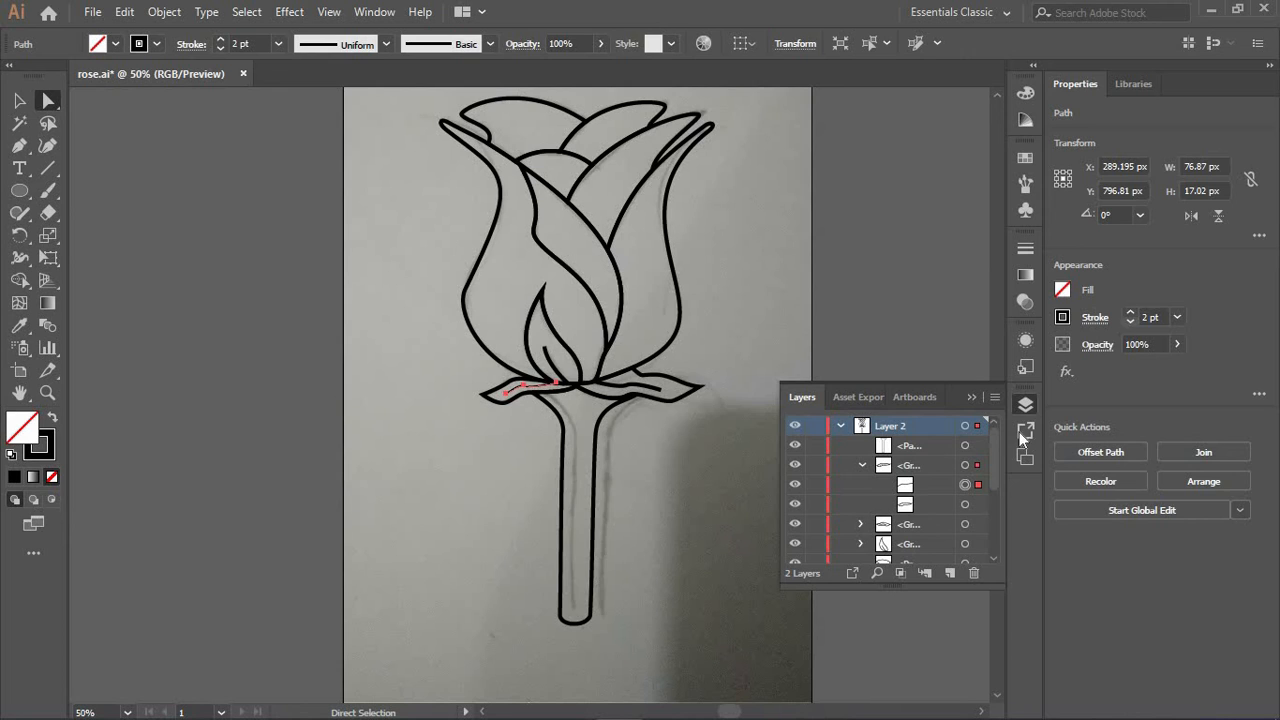
left_click(862, 465)
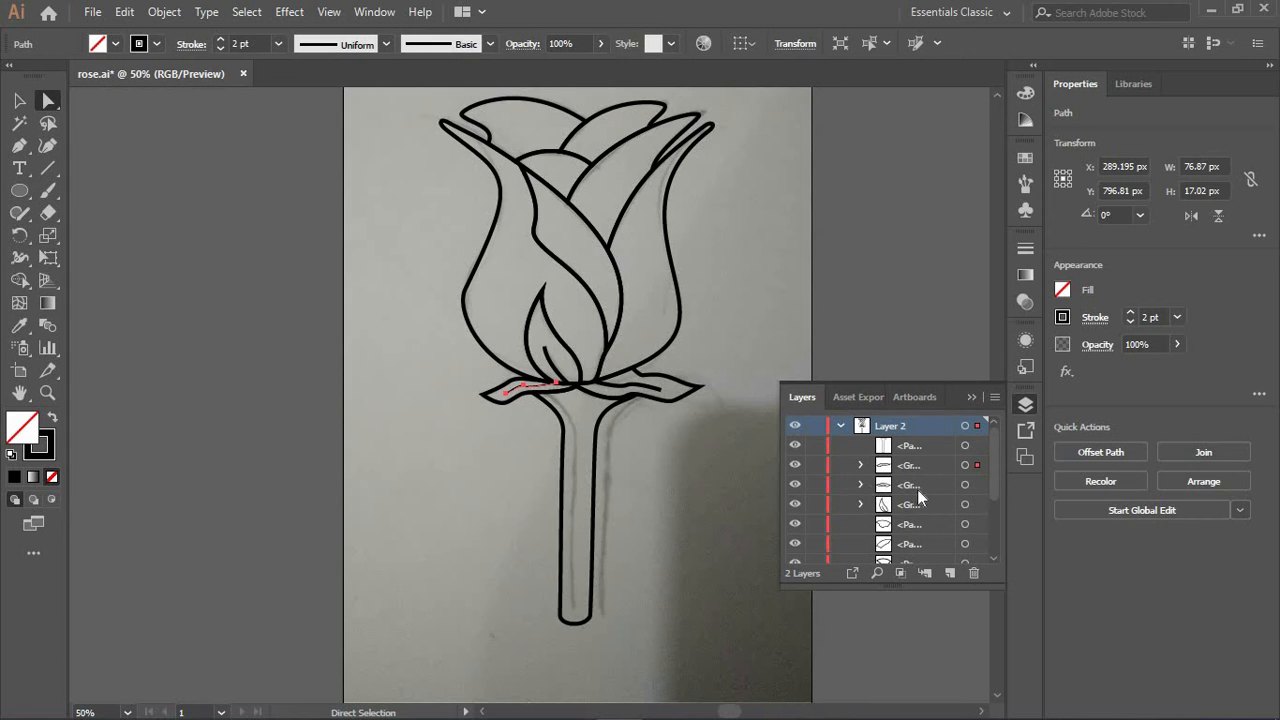
Select the vein inside the right sepal's group and set its stroke to 2 pt
left_click(860, 484)
left_click(978, 504)
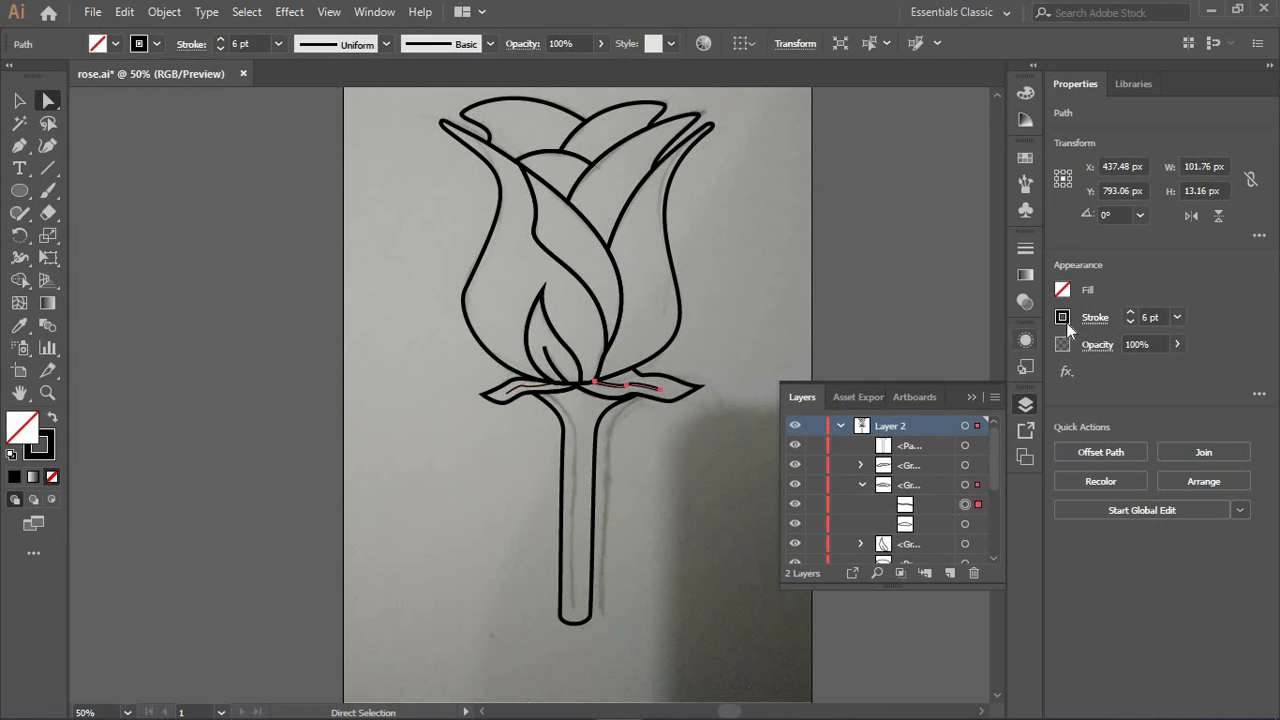
left_click(1130, 321)
Select the vein inside the central sepal's group, set its stroke to 2 pt, and deselect it
left_click(860, 544)
left_click(863, 485)
left_click(964, 526)
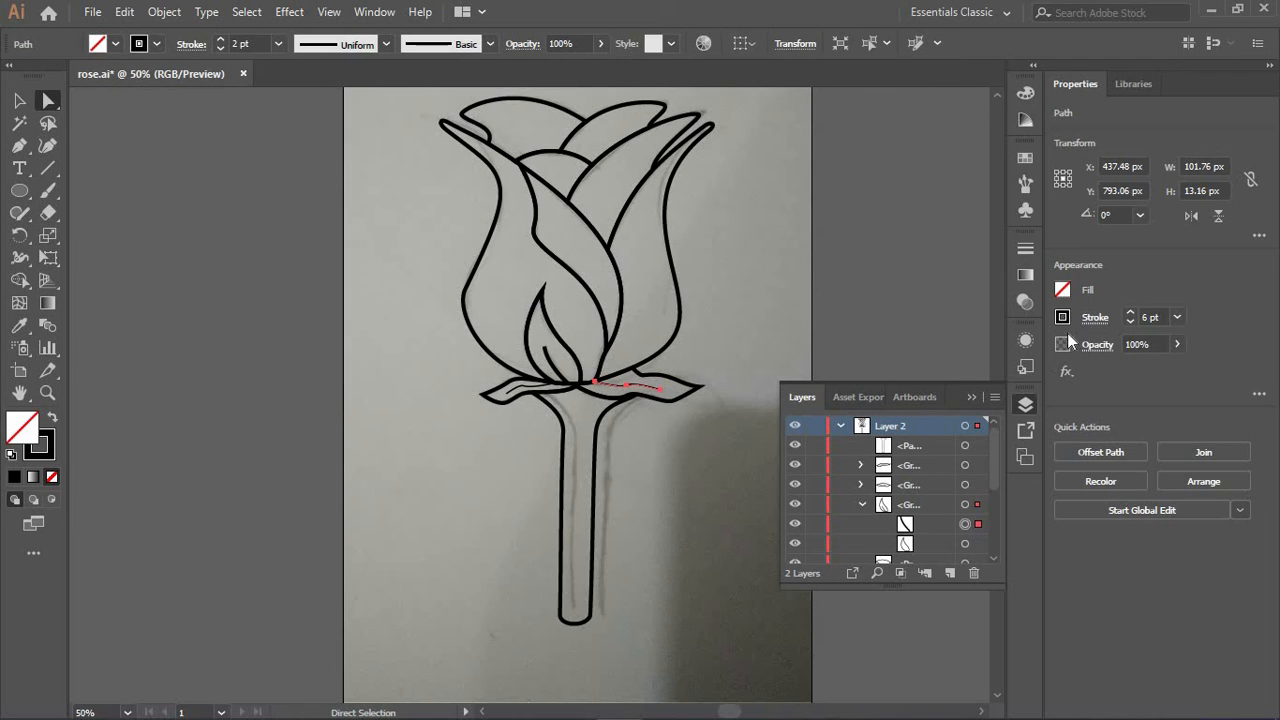
left_click(1155, 317)
key("Left")
key("Left")
key("shift+Left")
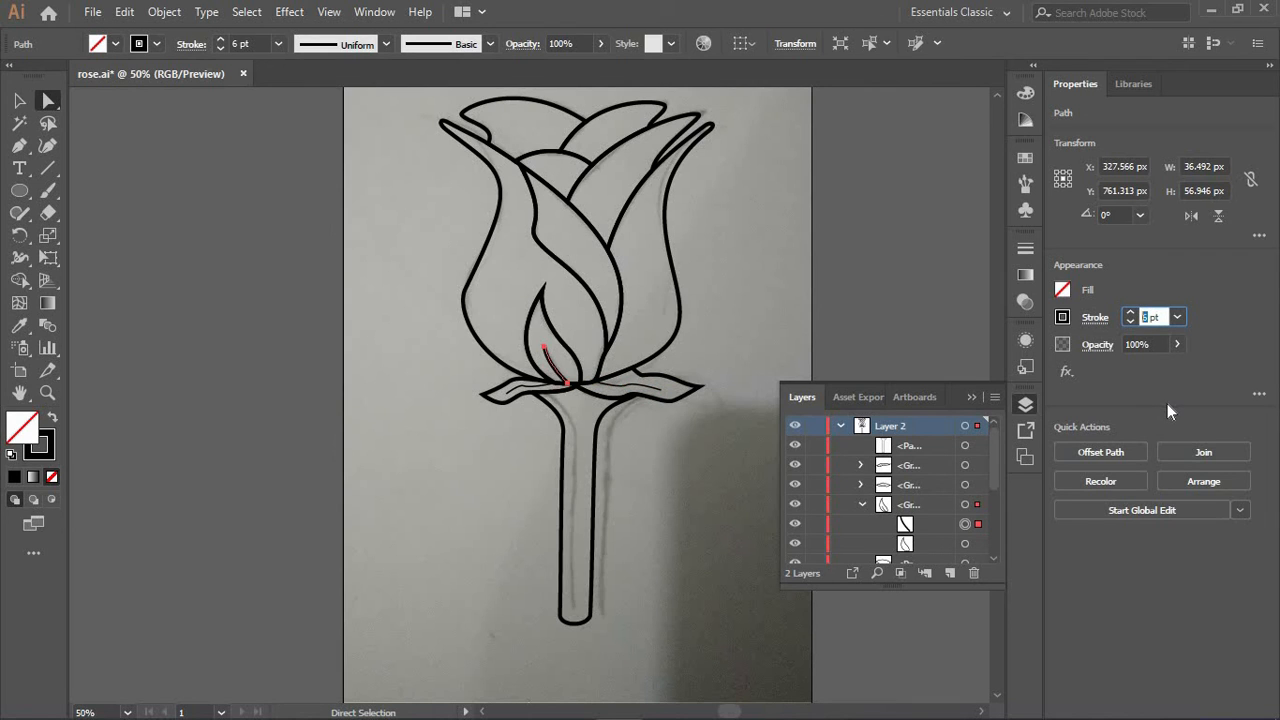
type("2")
key("Return")
left_click(699, 435)
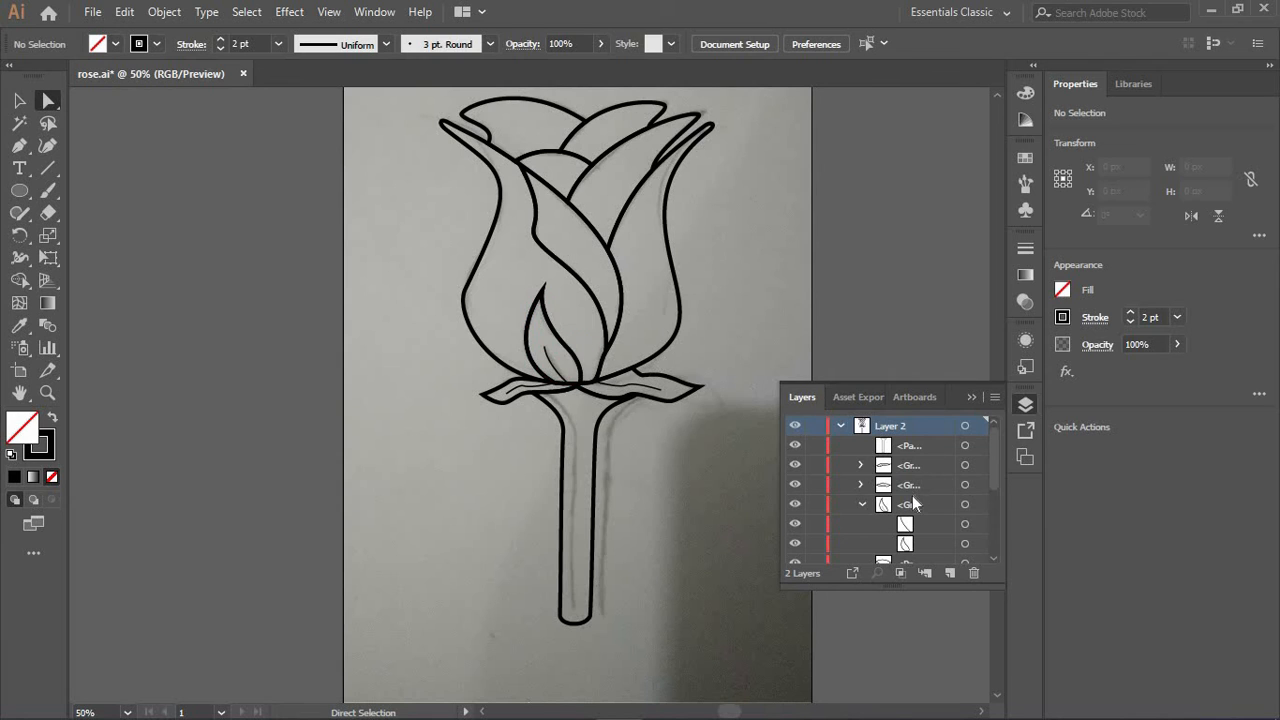
Select the three sepal outlines inside their groups, fill them with a light green swatch, and deselect them
scroll(862, 430, "down", 1)
scroll(862, 427, "up", 1)
left_click(862, 484)
left_click(862, 465)
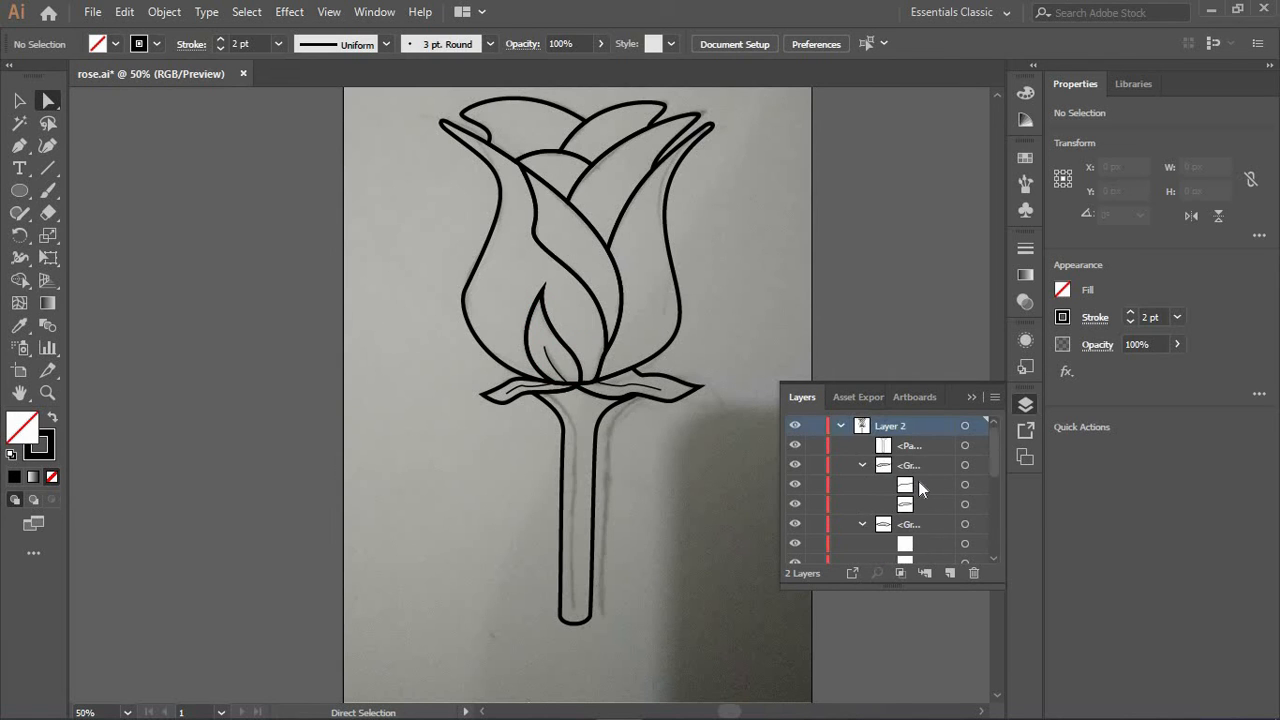
scroll(920, 483, "down", 1)
left_click(965, 446)
left_click(965, 504, "shift")
left_click(966, 563, "shift")
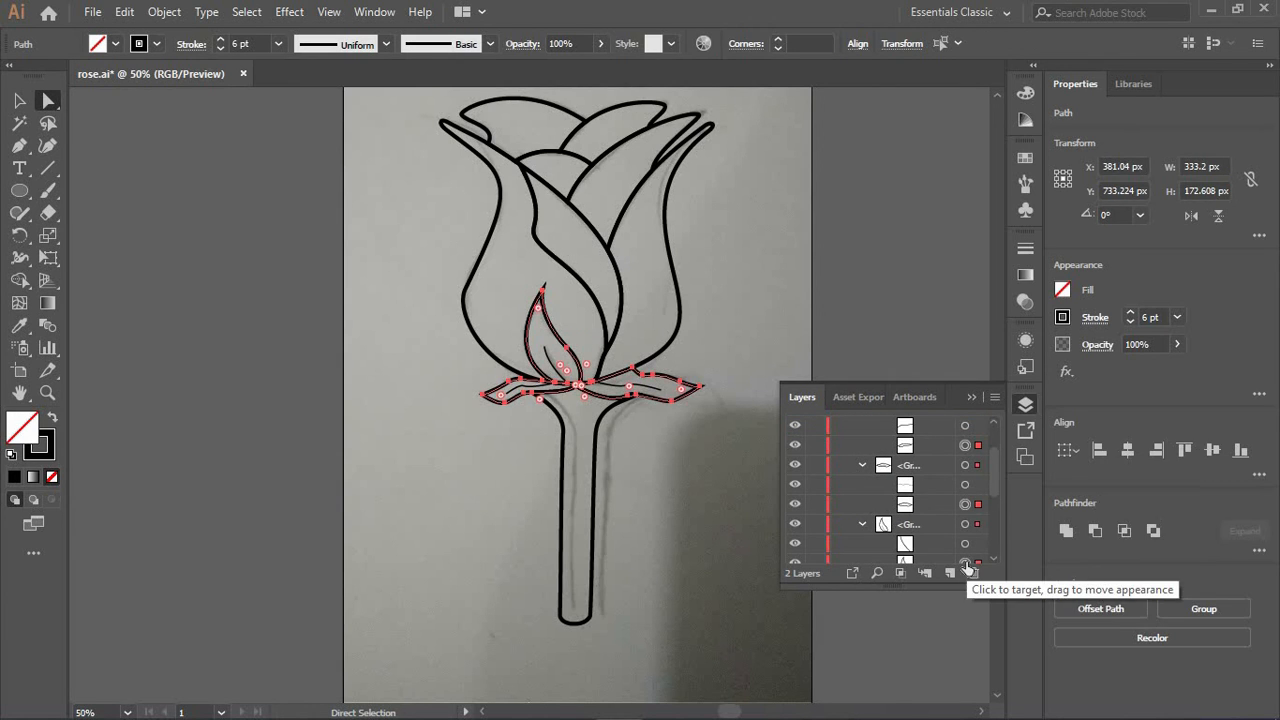
left_click(1025, 157)
left_click(832, 222)
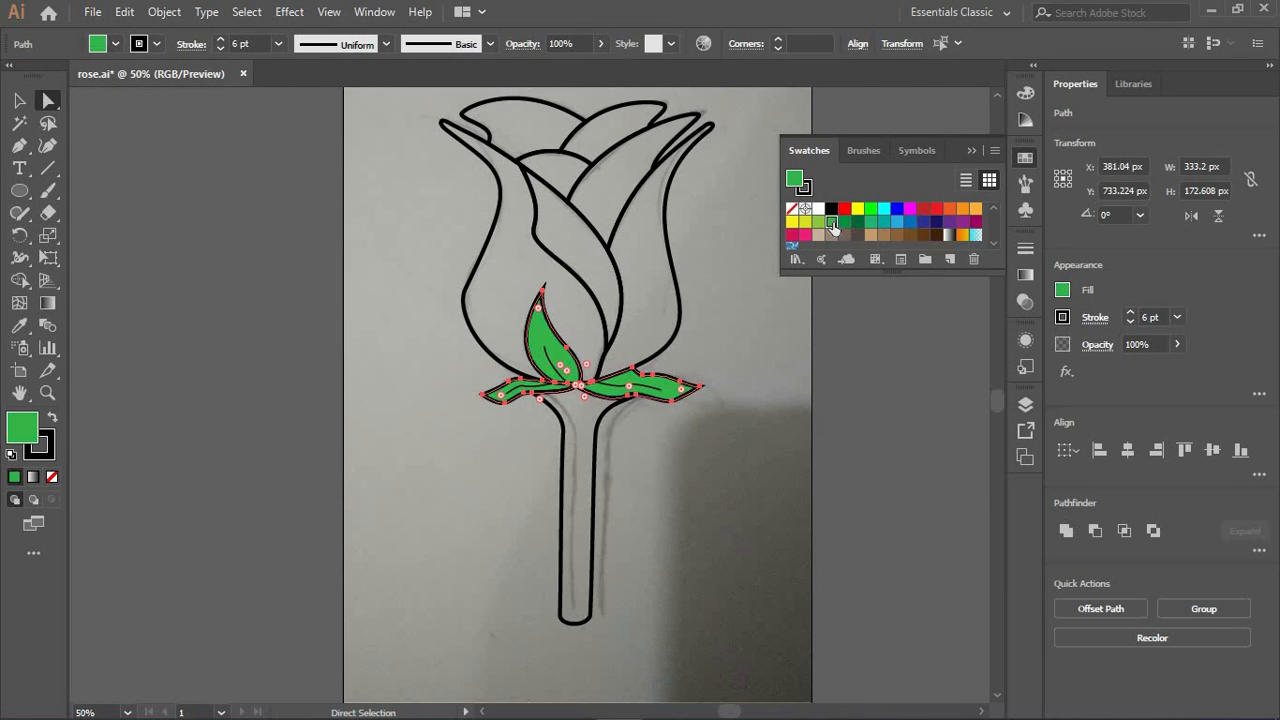
left_click(870, 208)
left_click(832, 222)
left_click(745, 388)
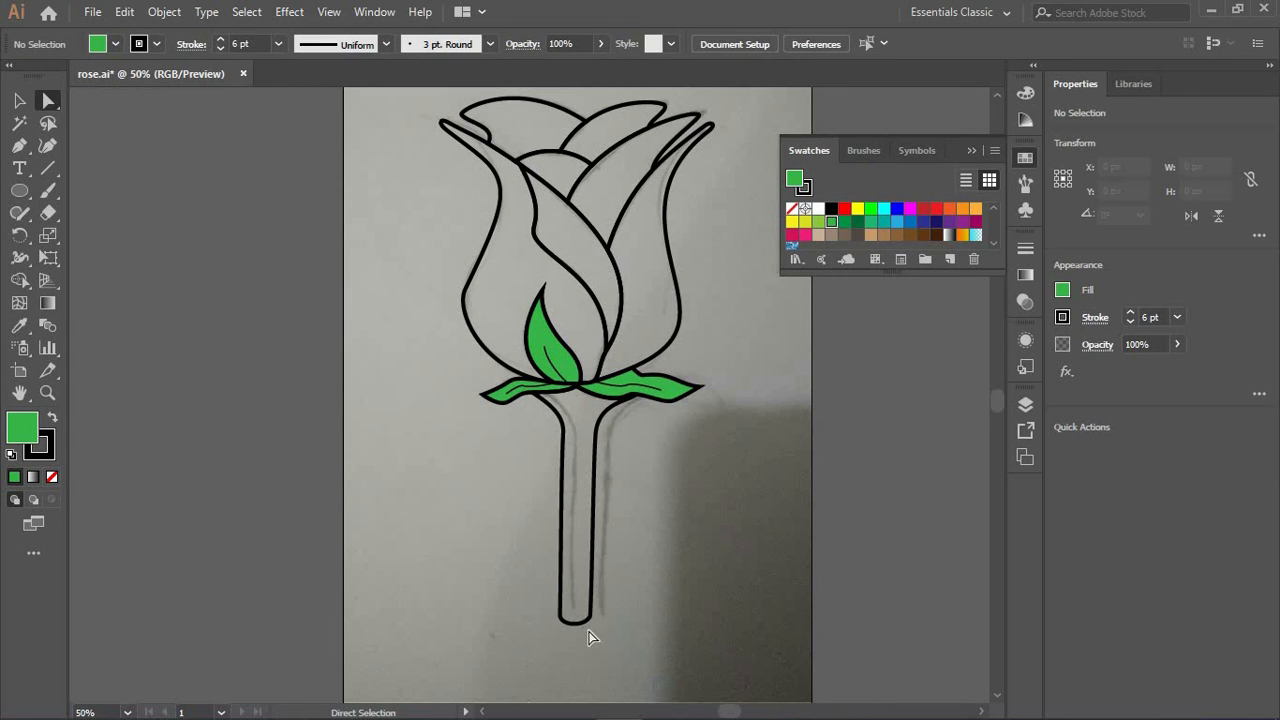
Select the whole rose artwork, reduce its stroke to 4 pt, and deselect it
left_click_drag(678, 622, 400, 229)
left_click(16, 107)
left_click(635, 430)
scroll(635, 430, "down", 2)
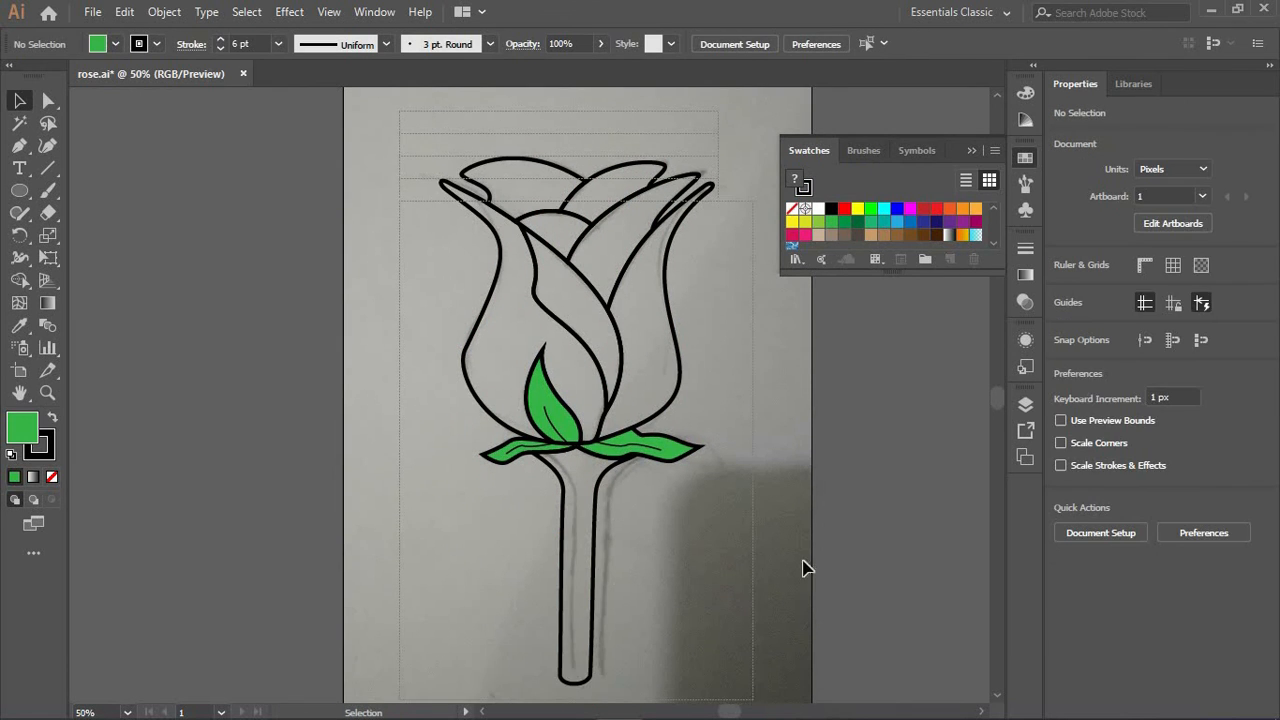
key("ctrl+a")
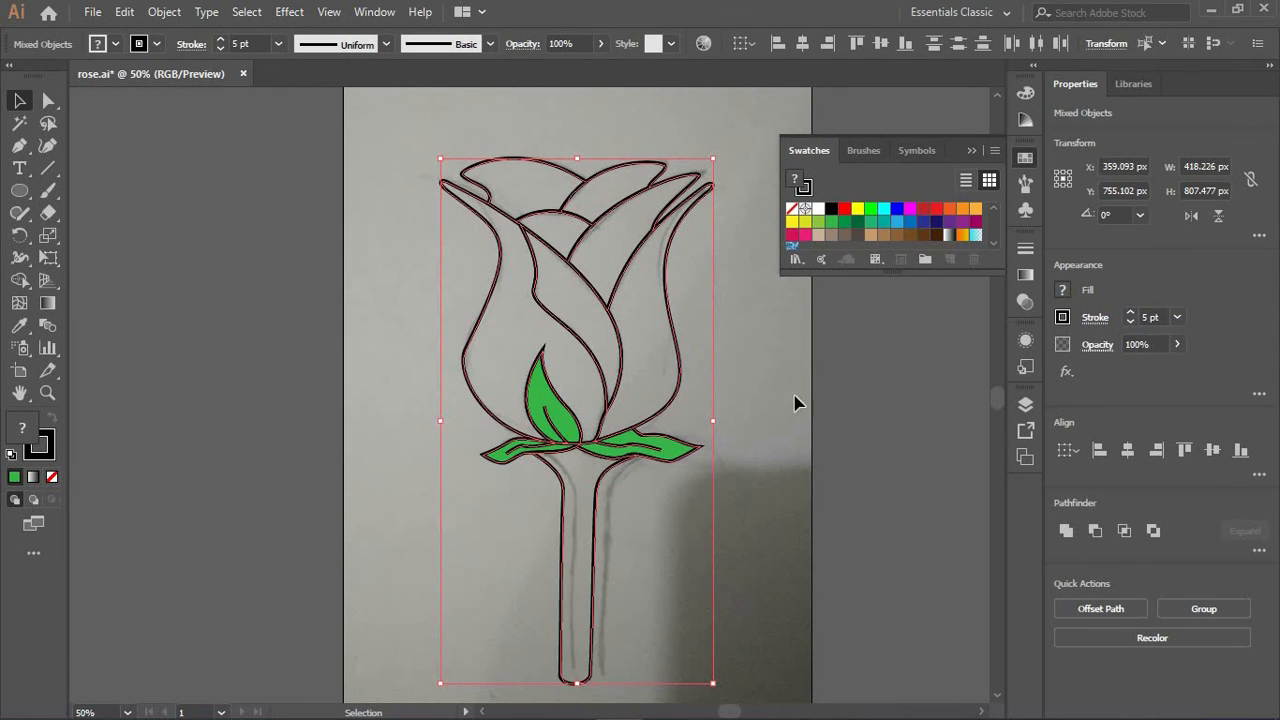
left_click(794, 404)
left_click_drag(734, 688, 414, 177)
left_click(1130, 321)
left_click(821, 420)
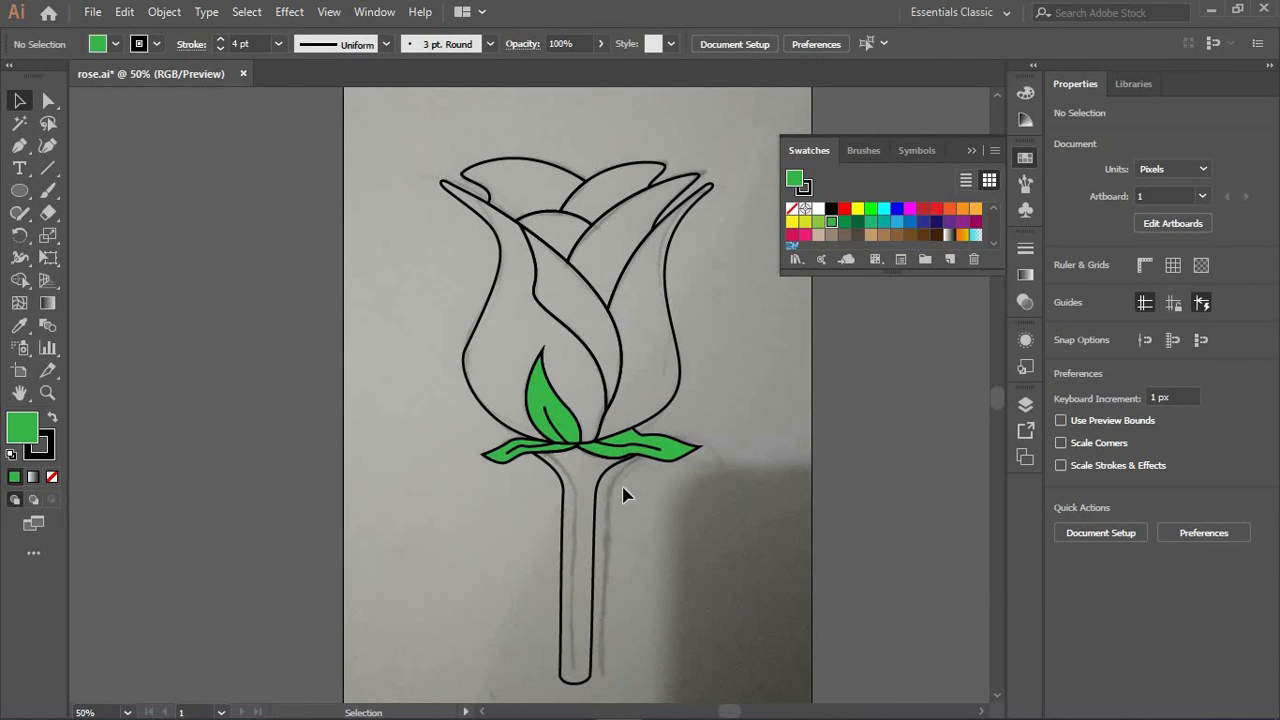
Select the veins inside the three sepal groups together, set their stroke to 2 pt, and deselect them
left_click(1025, 404)
left_click(965, 486)
scroll(964, 516, "down", 1)
left_click(965, 485, "shift")
left_click(965, 544, "shift")
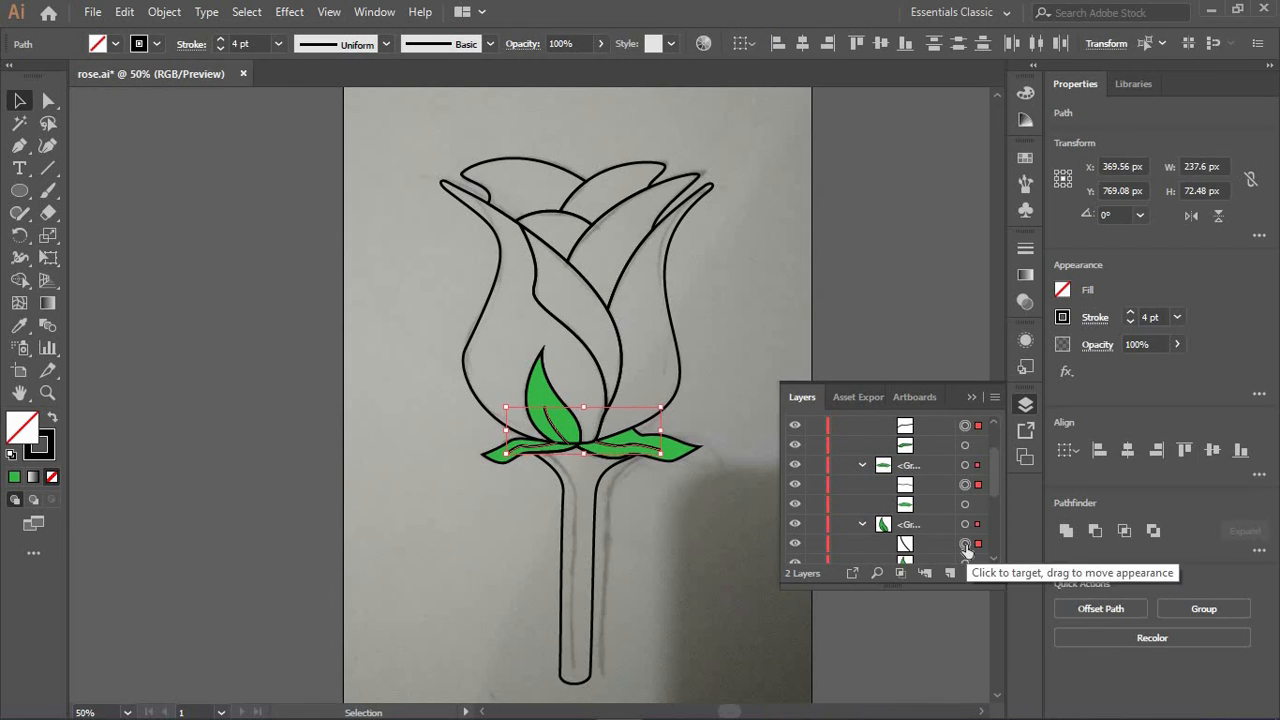
double_click(1147, 317)
type("2")
key("Return")
left_click(750, 426)
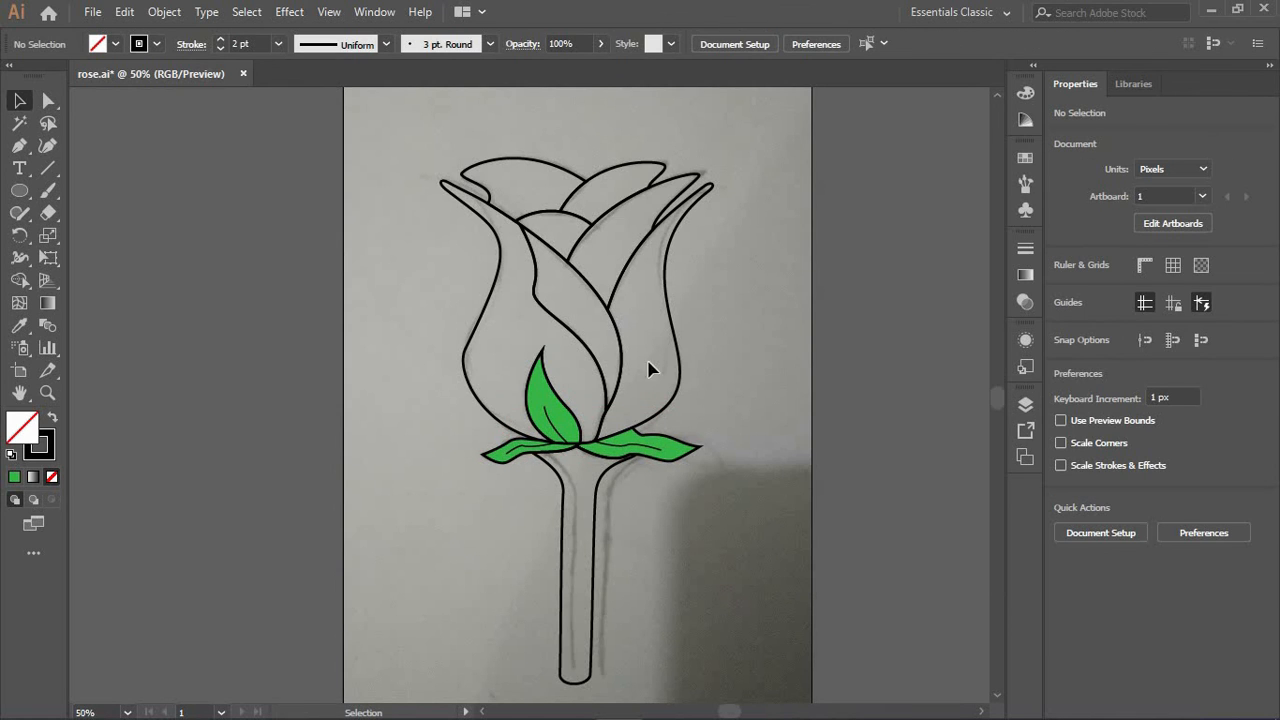
Select the stem, try darker green swatches as its fill, and return it to the sepals' light green
left_click(1025, 404)
scroll(916, 531, "down", 2)
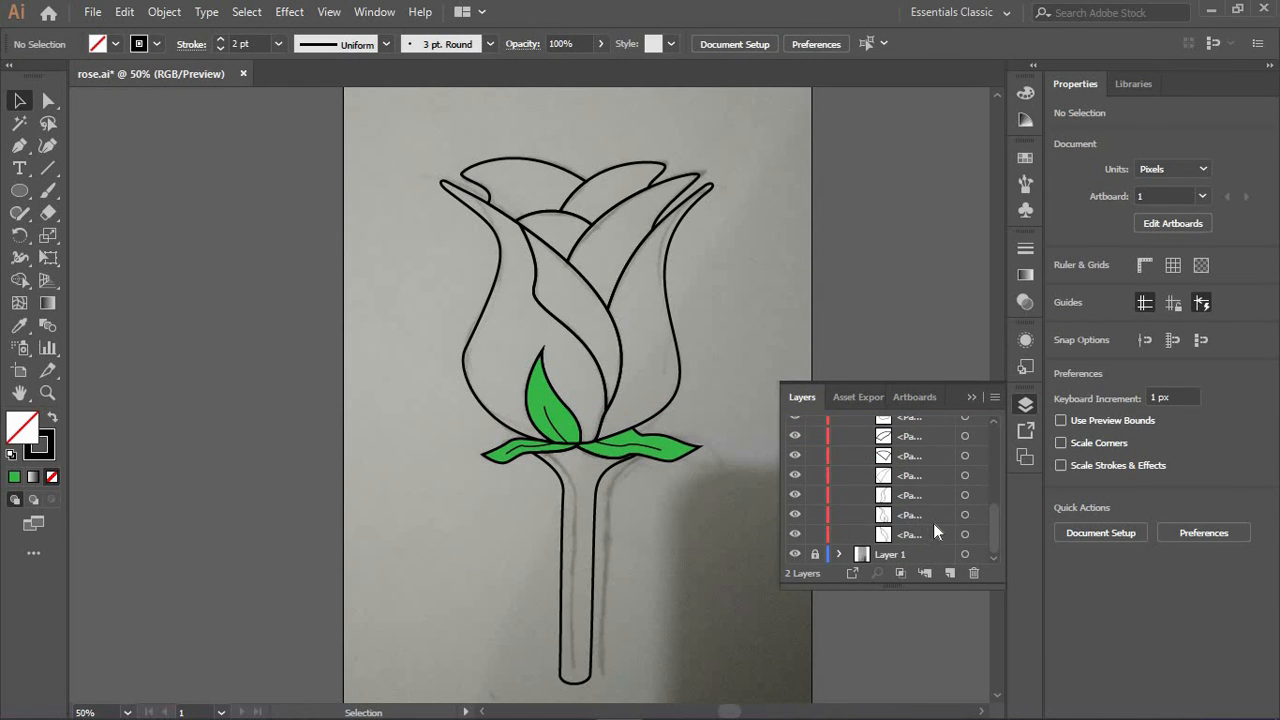
scroll(933, 523, "up", 2)
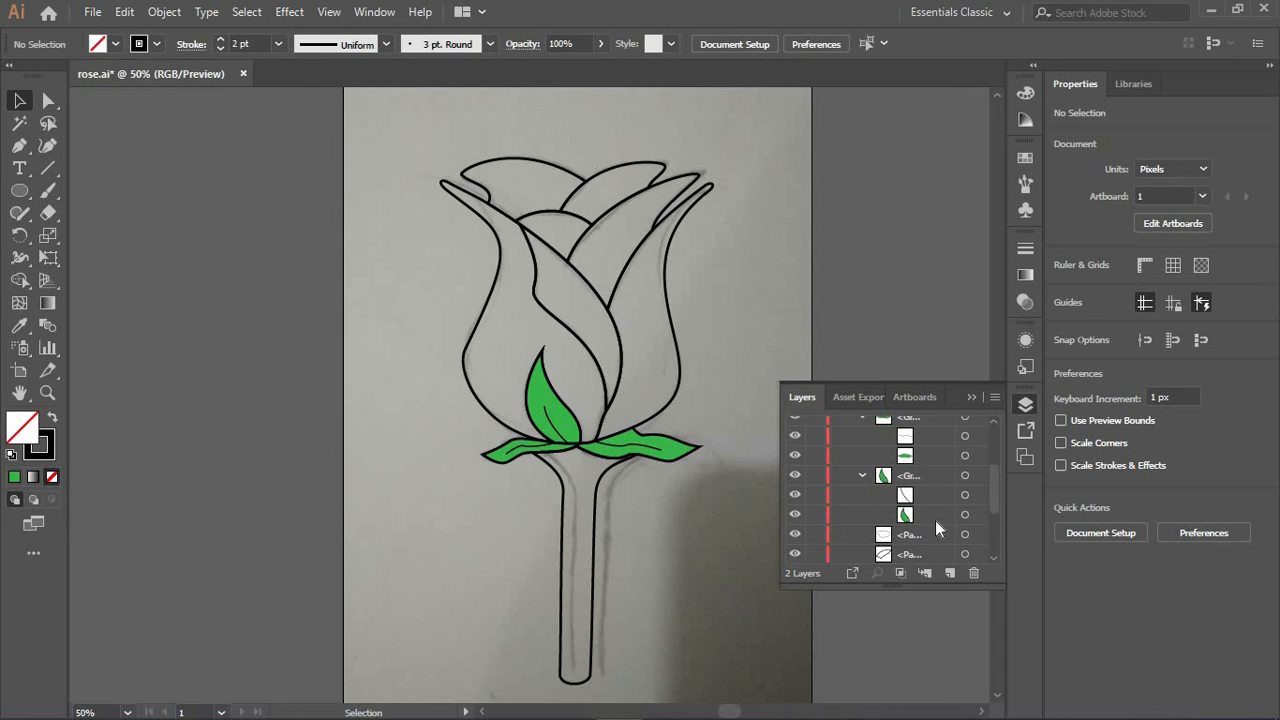
scroll(936, 521, "up", 2)
left_click(965, 446)
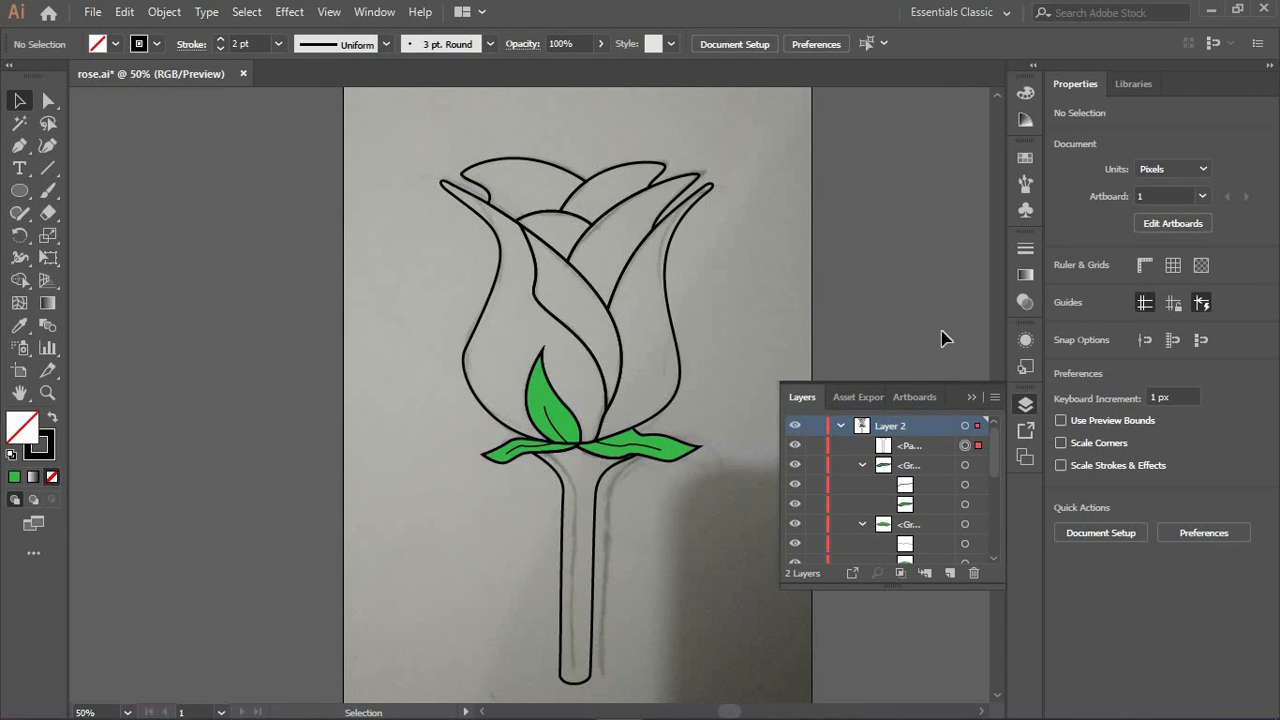
left_click(1025, 158)
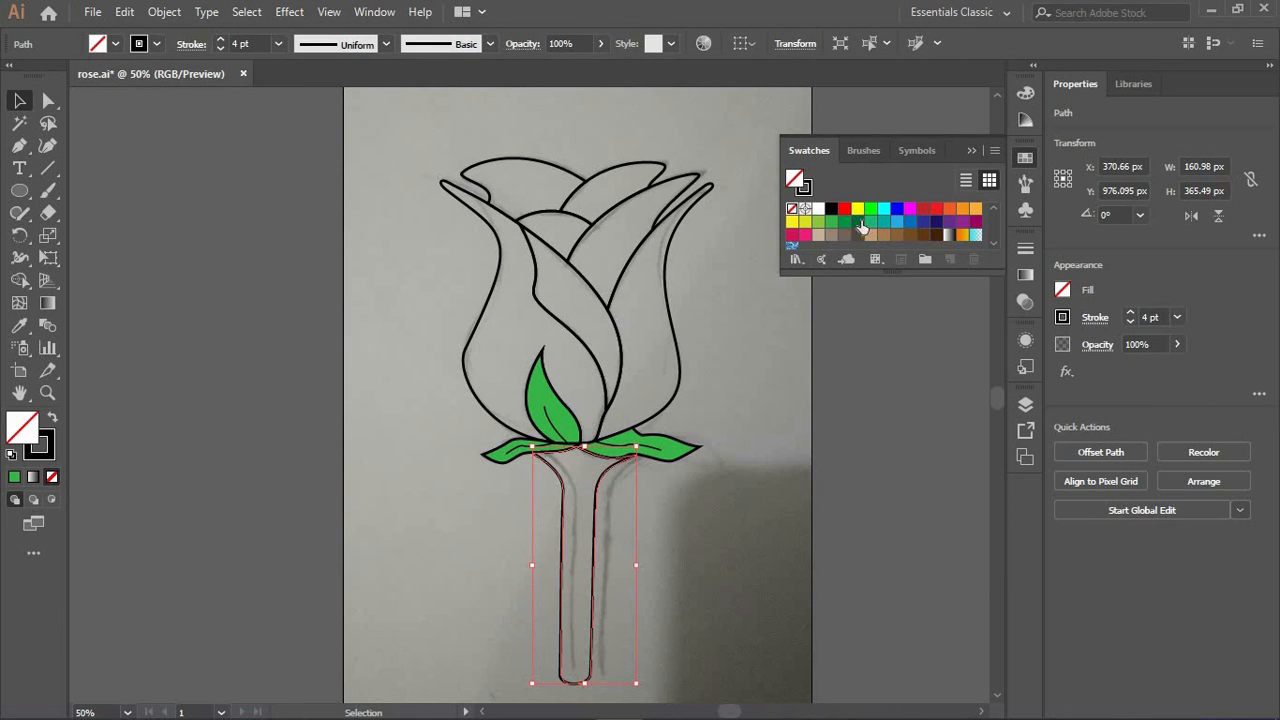
left_click(845, 225)
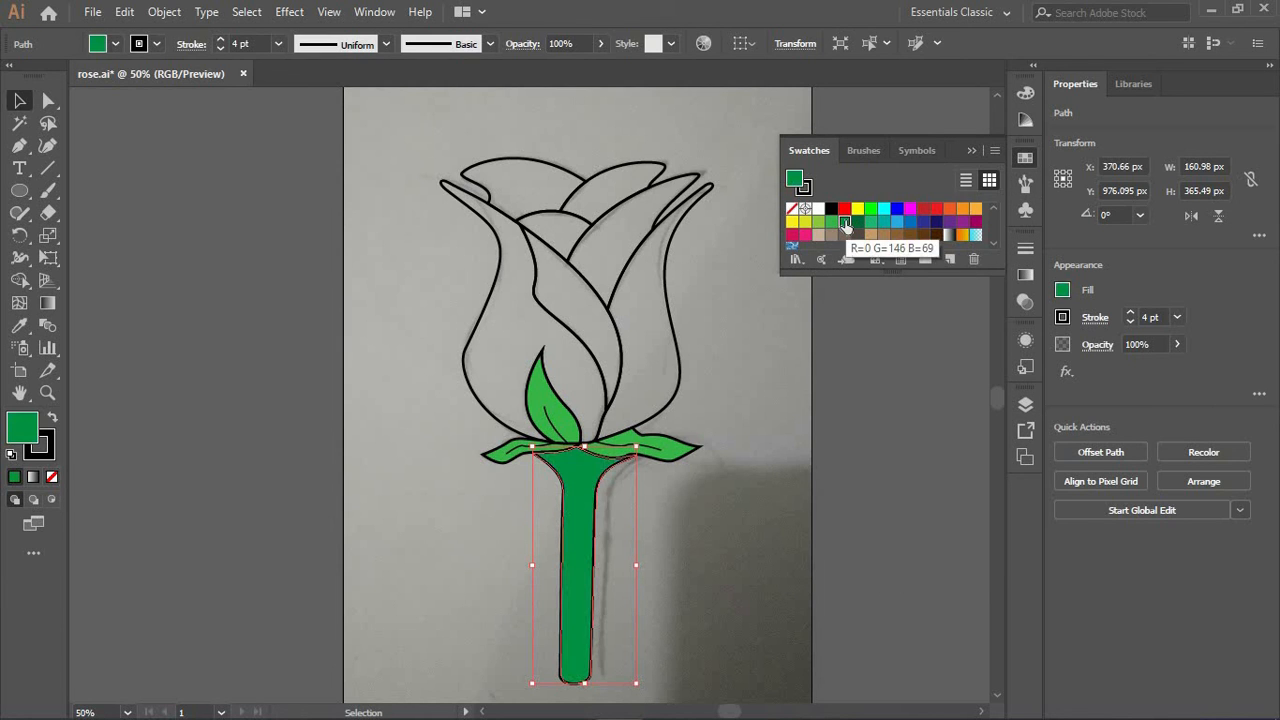
left_click(856, 224)
left_click(677, 523)
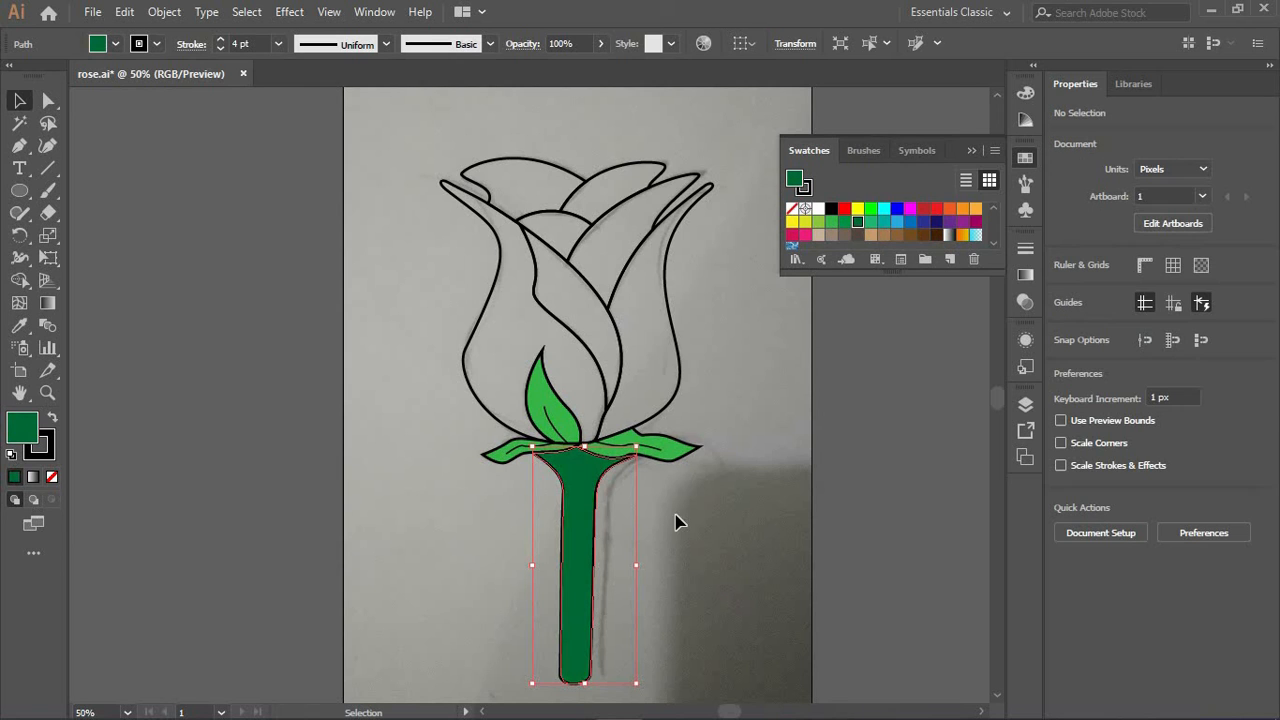
key("ctrl+z")
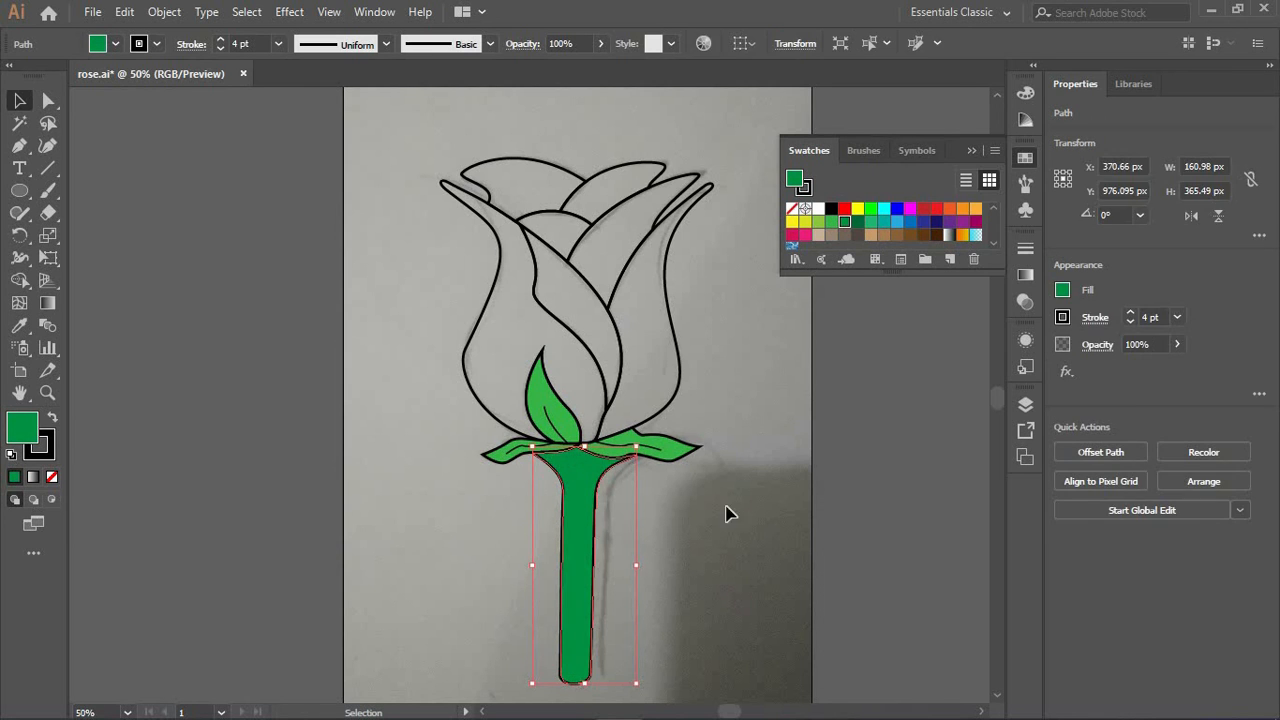
left_click(720, 515)
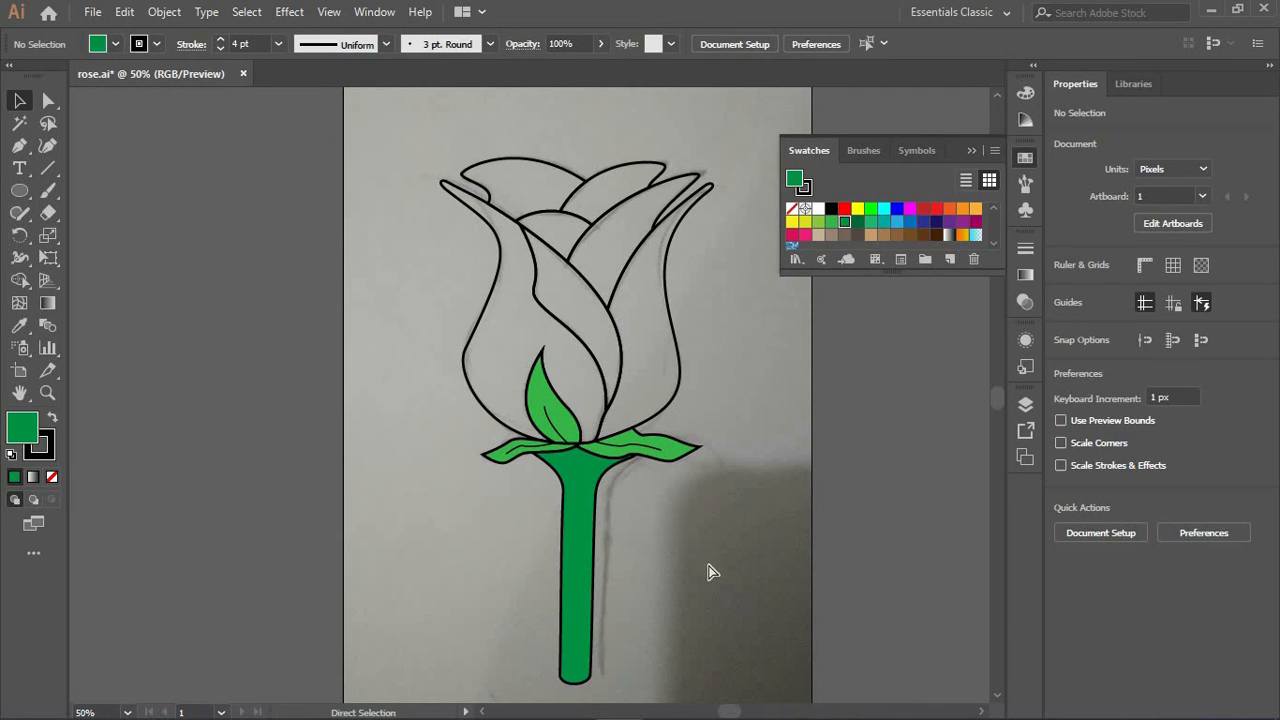
key("ctrl+z")
Fill the stem with a dark green from the color harmony based on the sepals' light green, and deselect it
left_click(1064, 290)
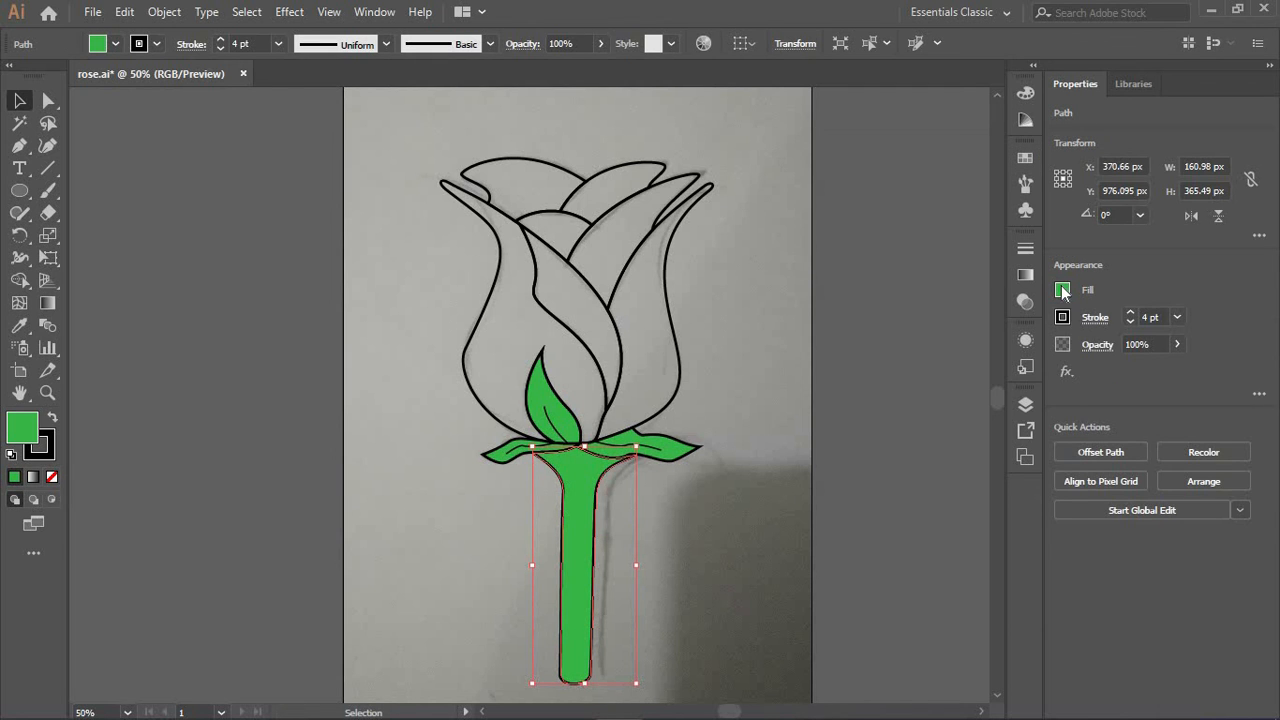
left_click(1028, 276)
left_click(1028, 124)
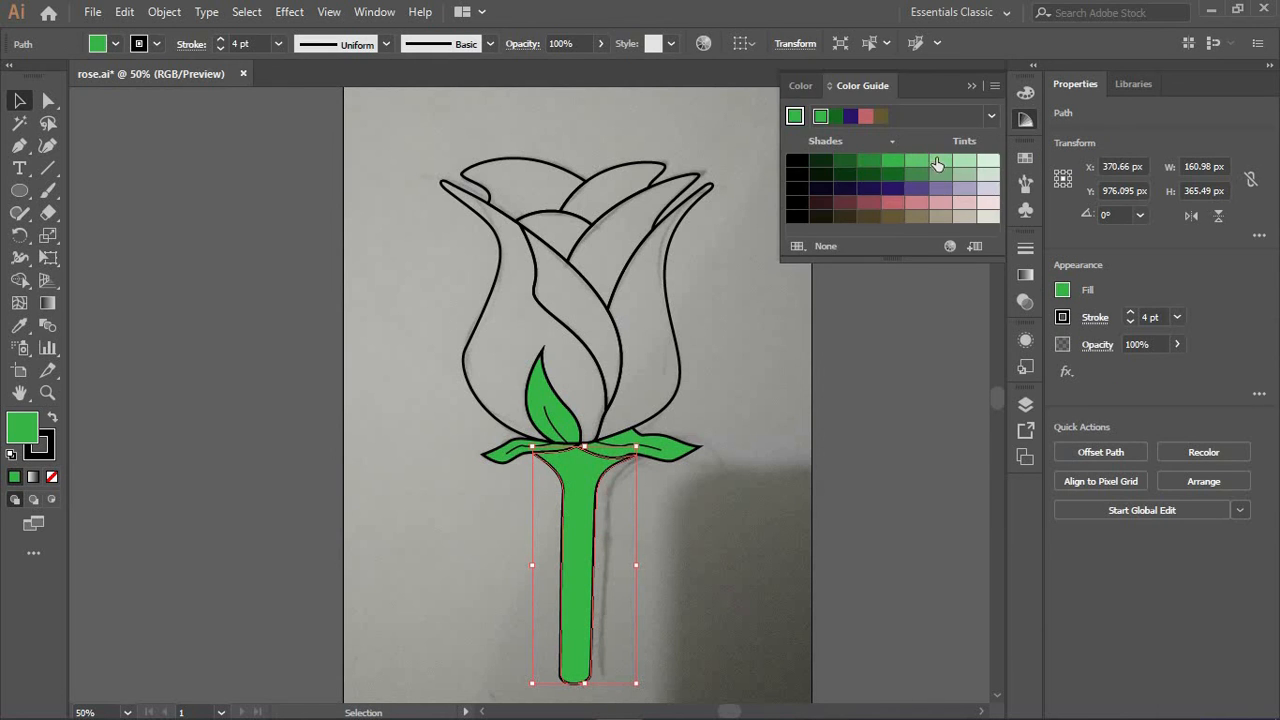
left_click_drag(938, 162, 868, 168)
left_click(892, 175)
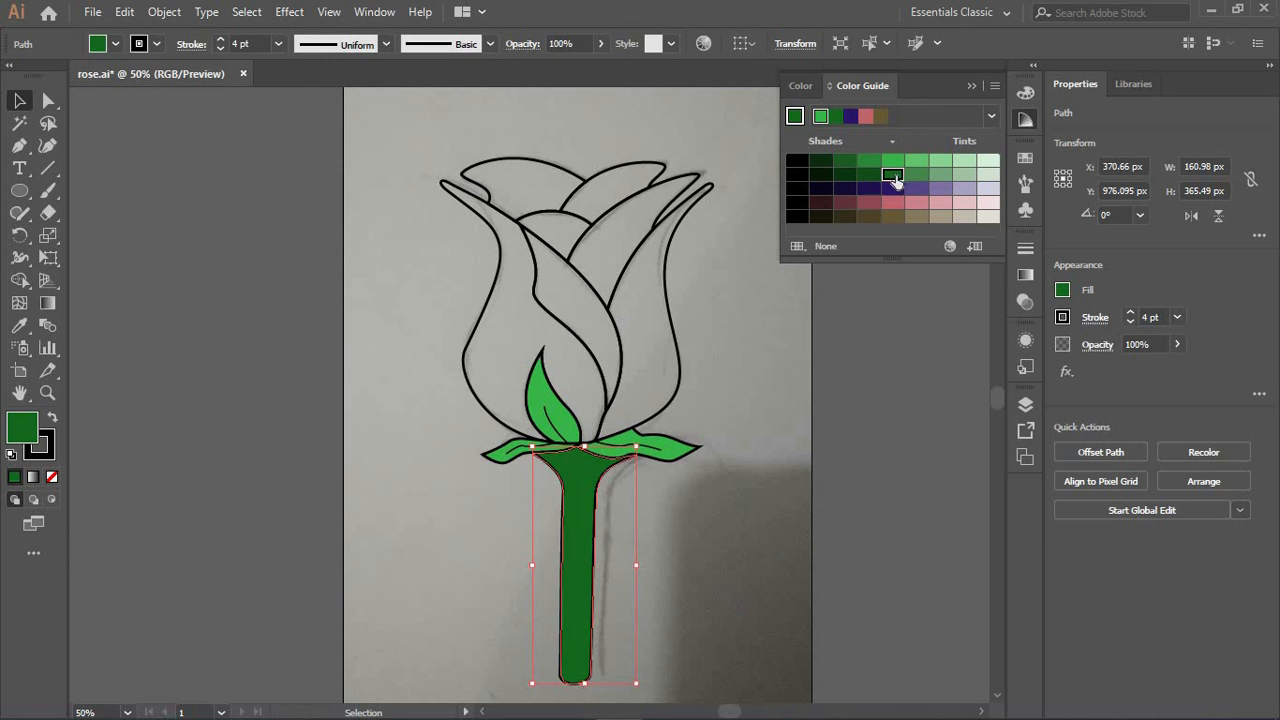
left_click(911, 176)
left_click(870, 175)
left_click(890, 176)
left_click(674, 566)
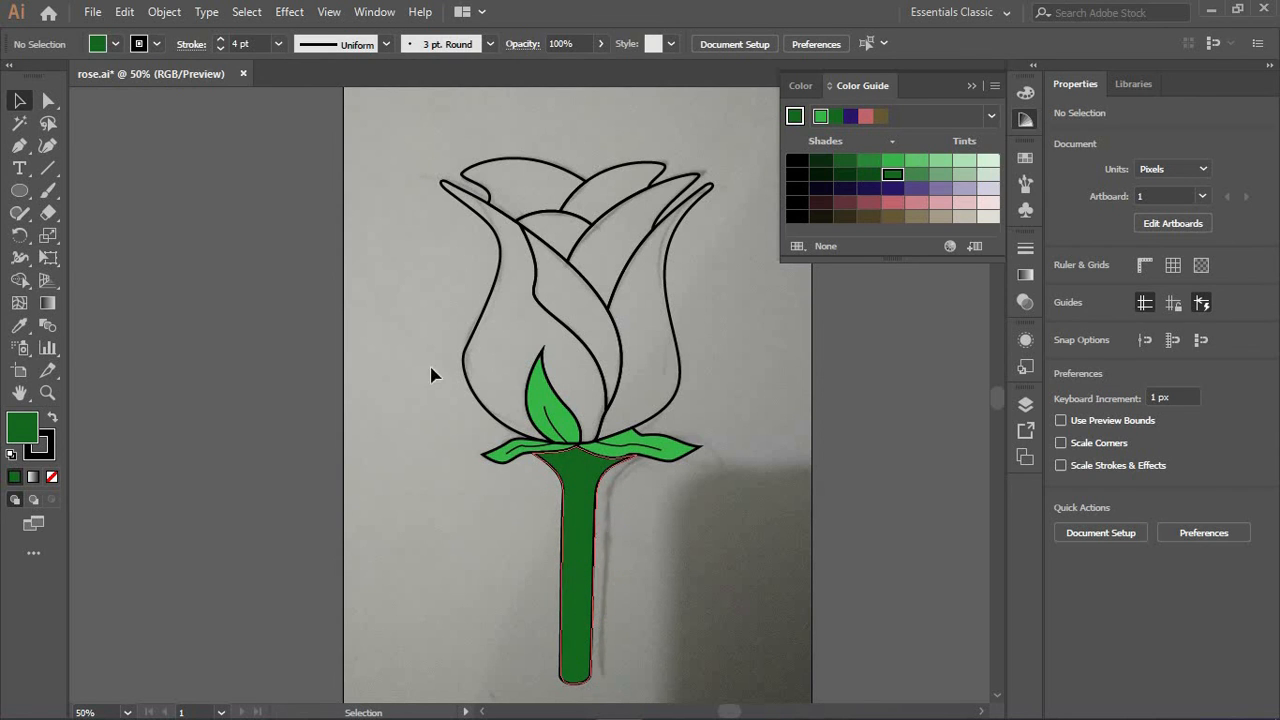
Try to narrow the stem by moving the anchors of both long sides 20 px inward, and undo the moves
left_click(48, 100)
scroll(625, 431, "down", 3)
scroll(625, 431, "up", 2)
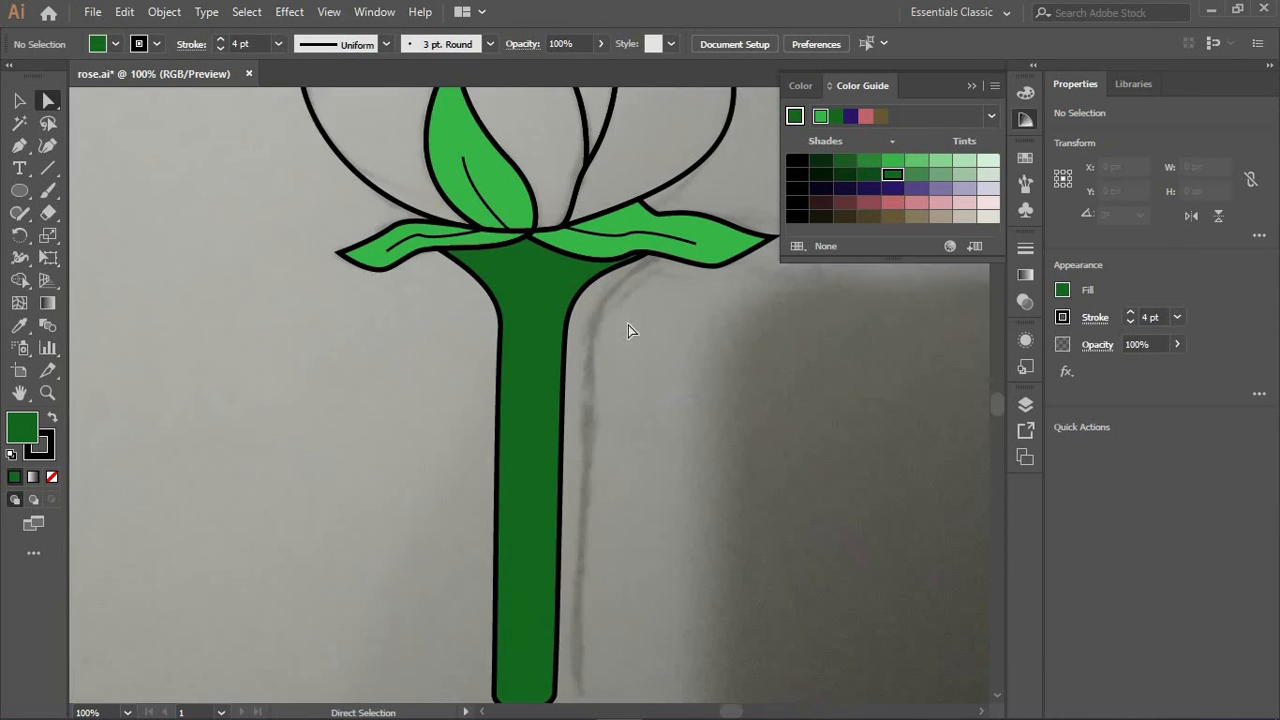
scroll(628, 325, "down", 1)
left_click_drag(651, 241, 540, 678)
key("shift+Left")
key("shift+Left")
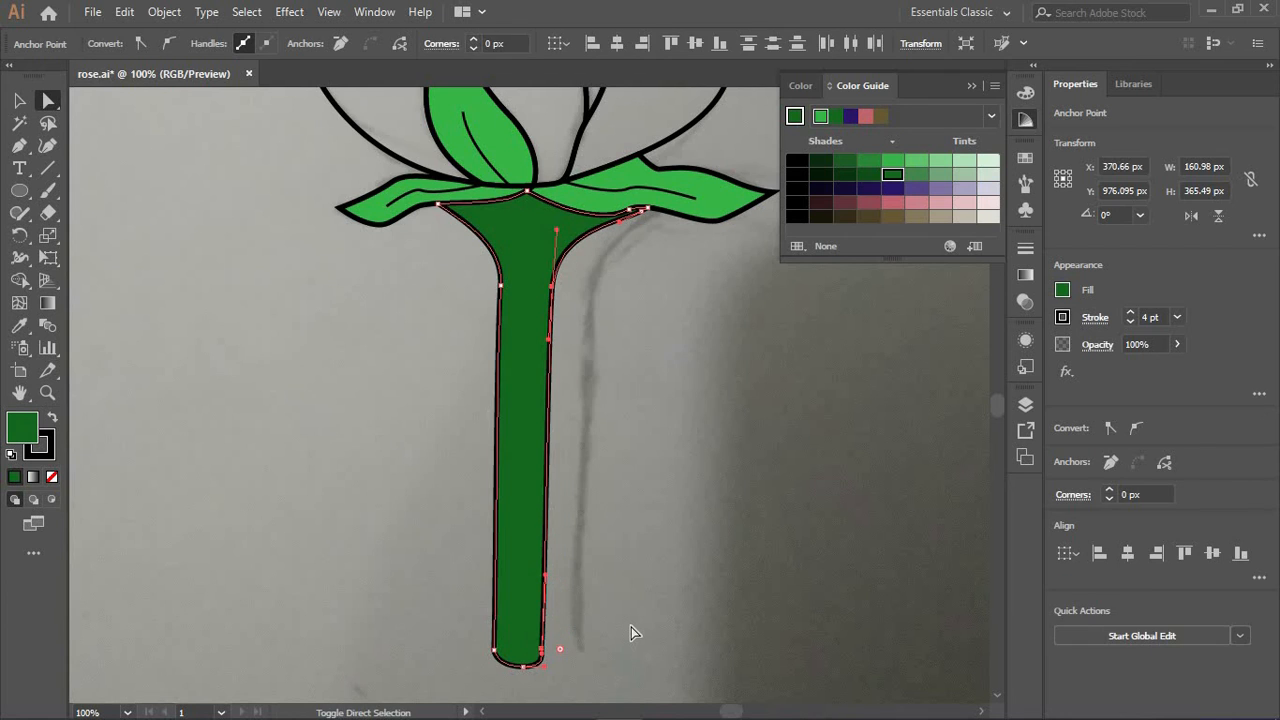
left_click_drag(463, 247, 512, 682)
key("shift+Right")
key("shift+Right")
left_click(591, 489)
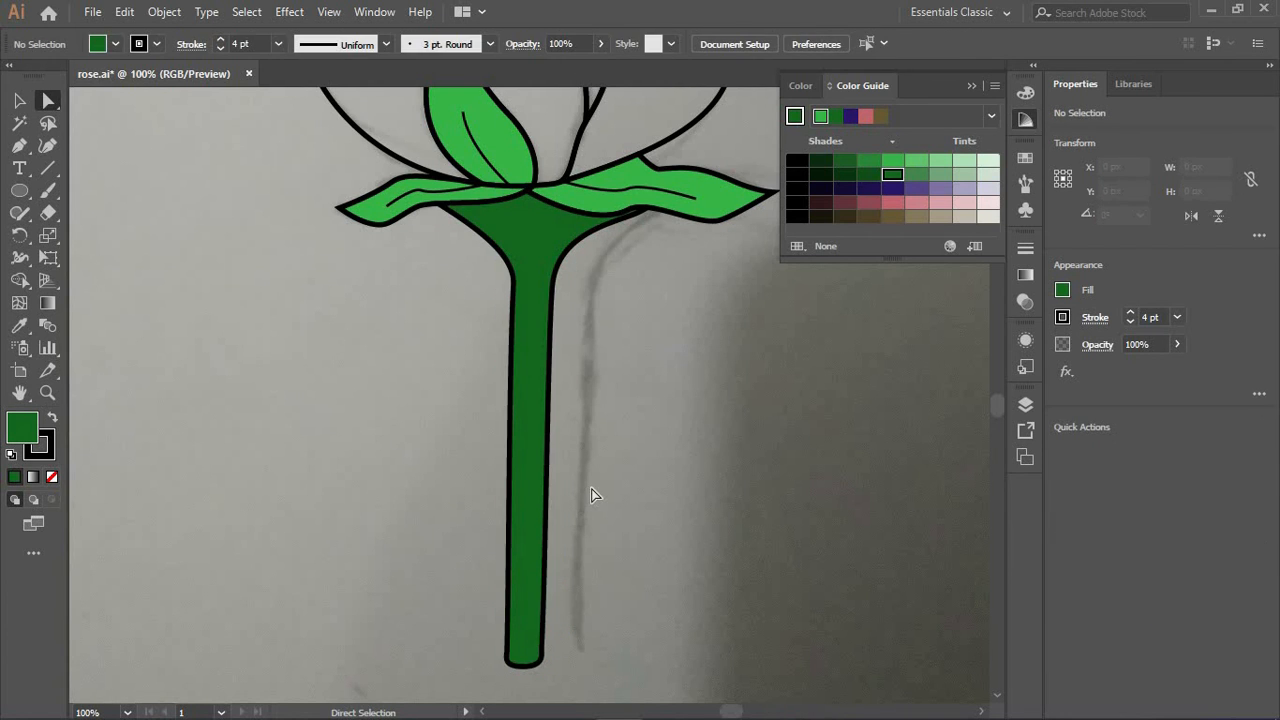
key("ctrl+z")
key("ctrl+z")
key("ctrl+z")
key("ctrl+z")
Nudge the anchors of the stem's right side slightly to the left
key("Left")
key("Left")
key("Left")
key("Left")
key("Left")
key("Left")
Try to nudge the anchors of the stem's left side 4 px to the right, and undo the nudges
left_click_drag(446, 275, 502, 667)
key("Right")
key("Right")
key("Right")
key("Right")
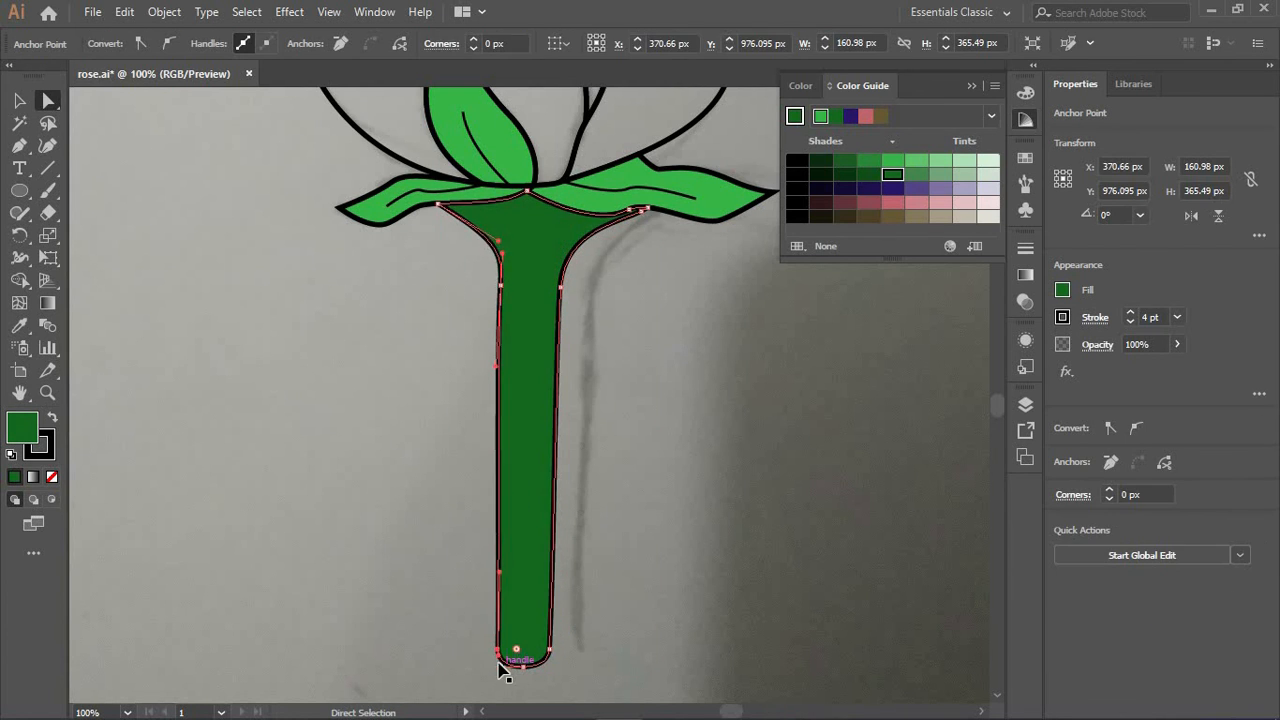
key("ctrl+z")
key("ctrl+z")
key("ctrl+z")
key("ctrl+z")
Reselect the anchors of the stem's left side and nudge them slightly to the right to narrow the stem
left_click_drag(473, 247, 514, 684)
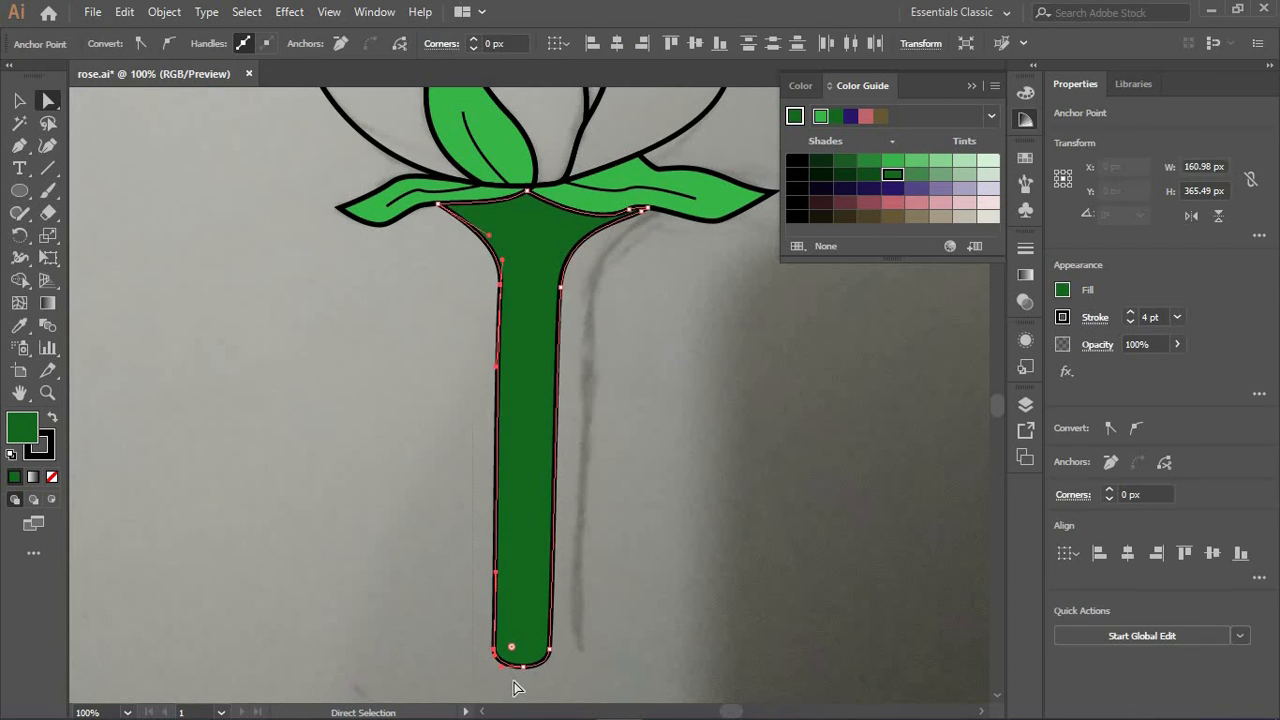
key("Right")
key("Right")
key("Right")
key("Right")
key("ctrl+z")
key("ctrl+z")
key("ctrl+z")
key("ctrl+z")
key("ctrl+z")
key("ctrl+z")
key("Right")
key("Right")
key("Right")
key("Right")
key("Right")
key("Right")
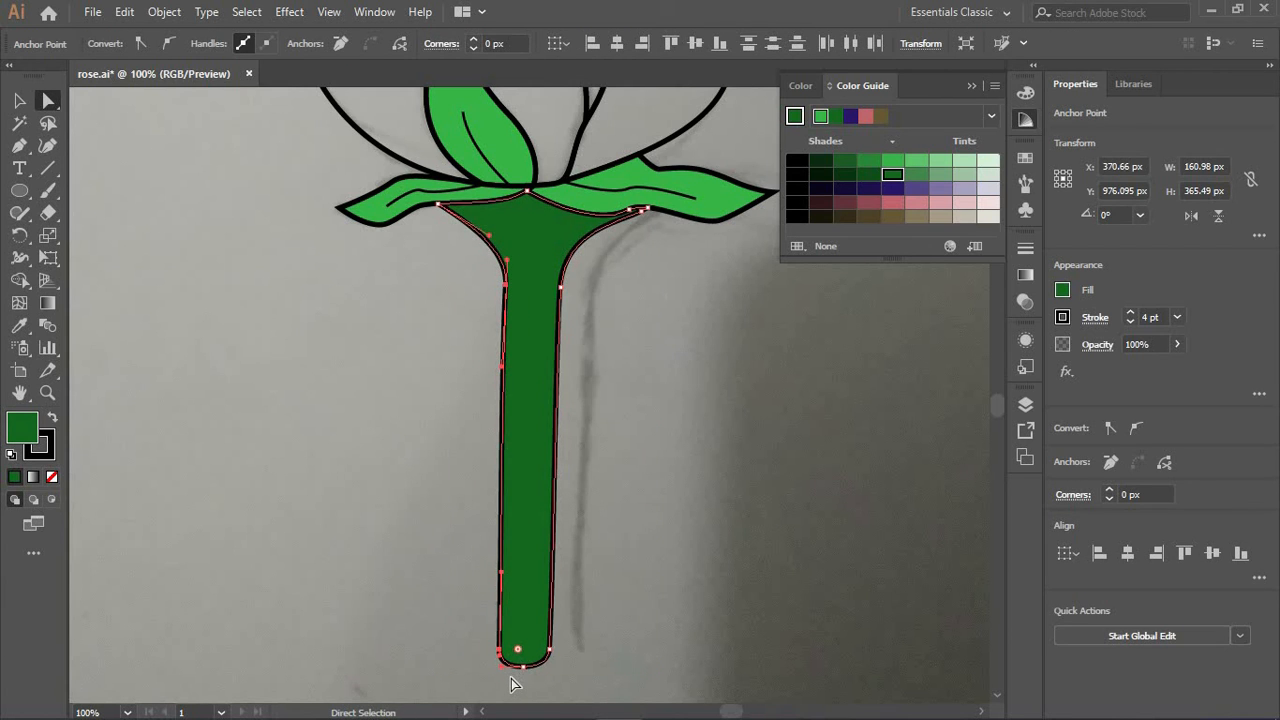
Smooth the curves where the stem flares by adjusting the upper handles of its left and right neck anchors
left_click_drag(574, 671, 552, 272)
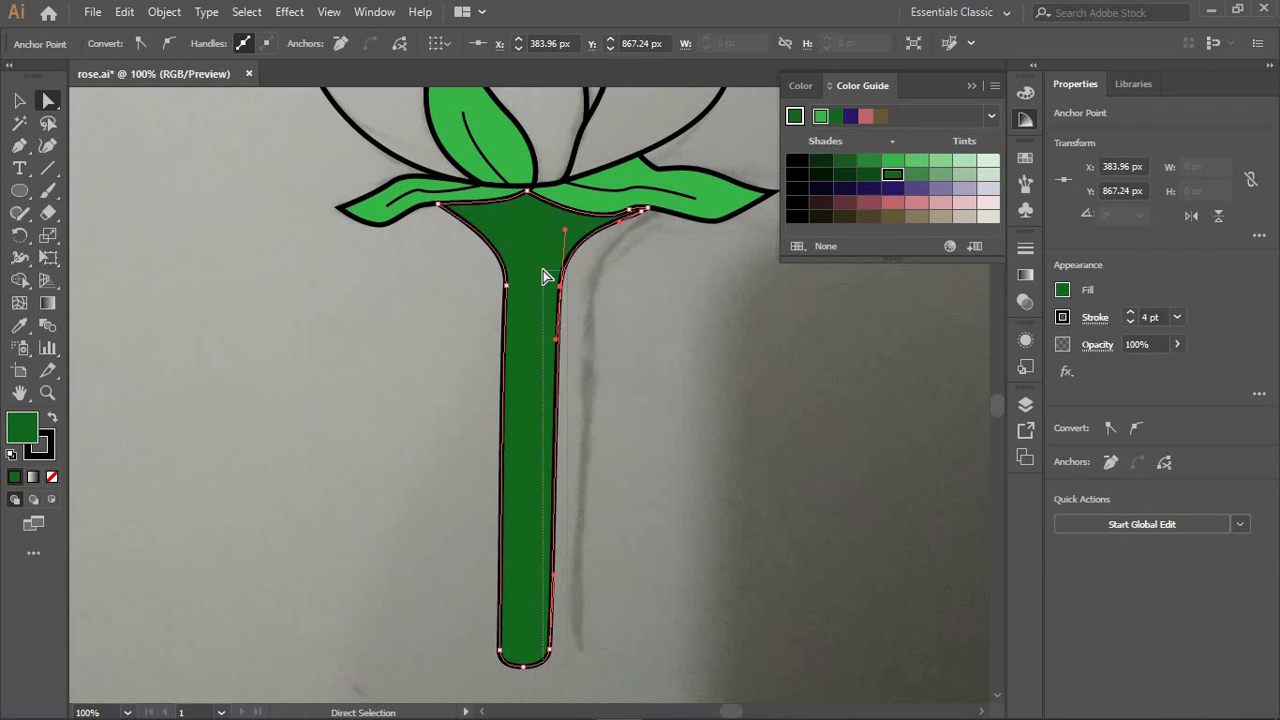
left_click(592, 442)
left_click(533, 336)
left_click(506, 286)
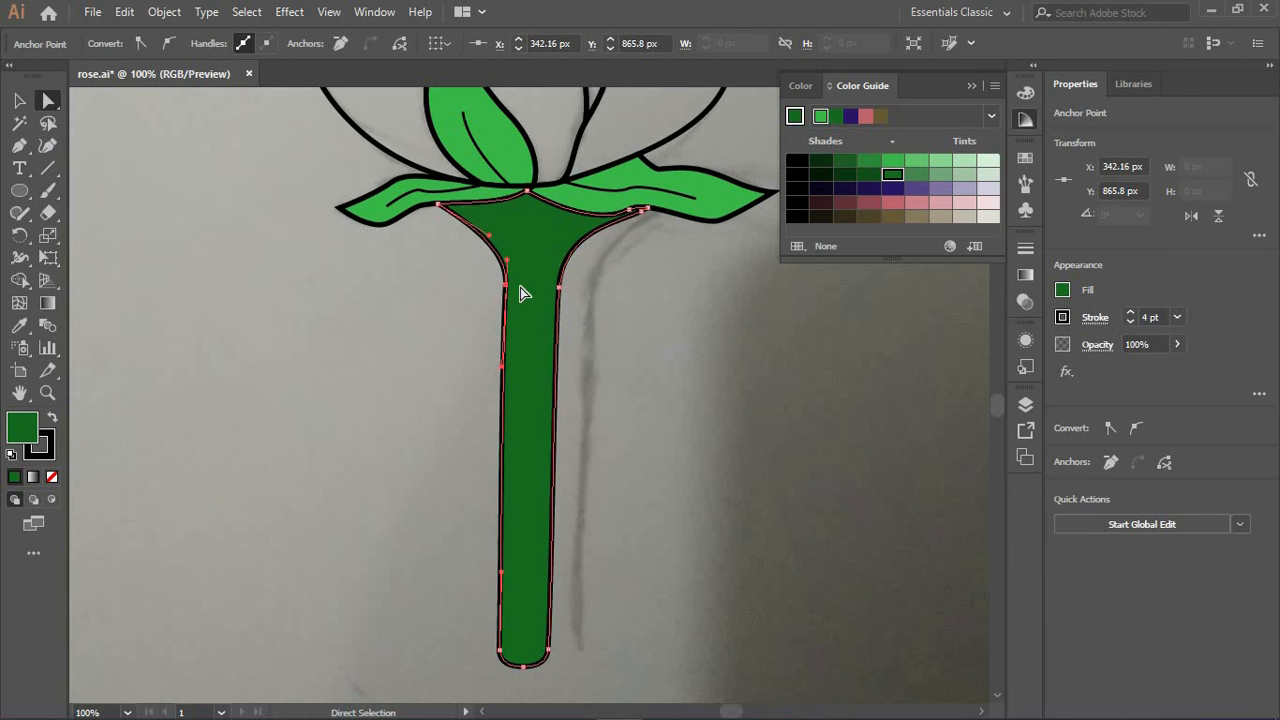
left_click_drag(499, 252, 505, 251)
left_click(559, 286)
left_click_drag(566, 224, 562, 223)
left_click(631, 349)
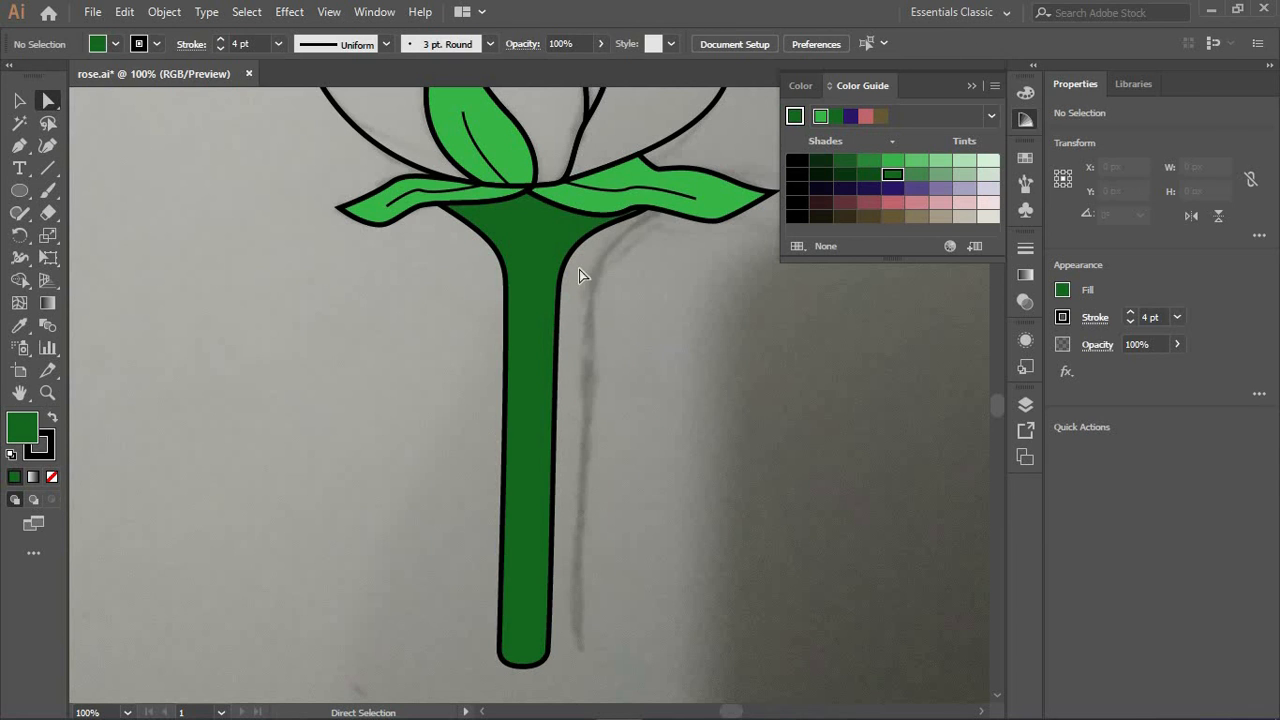
Lower the upper handle of the stem's left neck anchor slightly, and deselect the stem
left_click(532, 327)
key("Down")
key("ctrl+z")
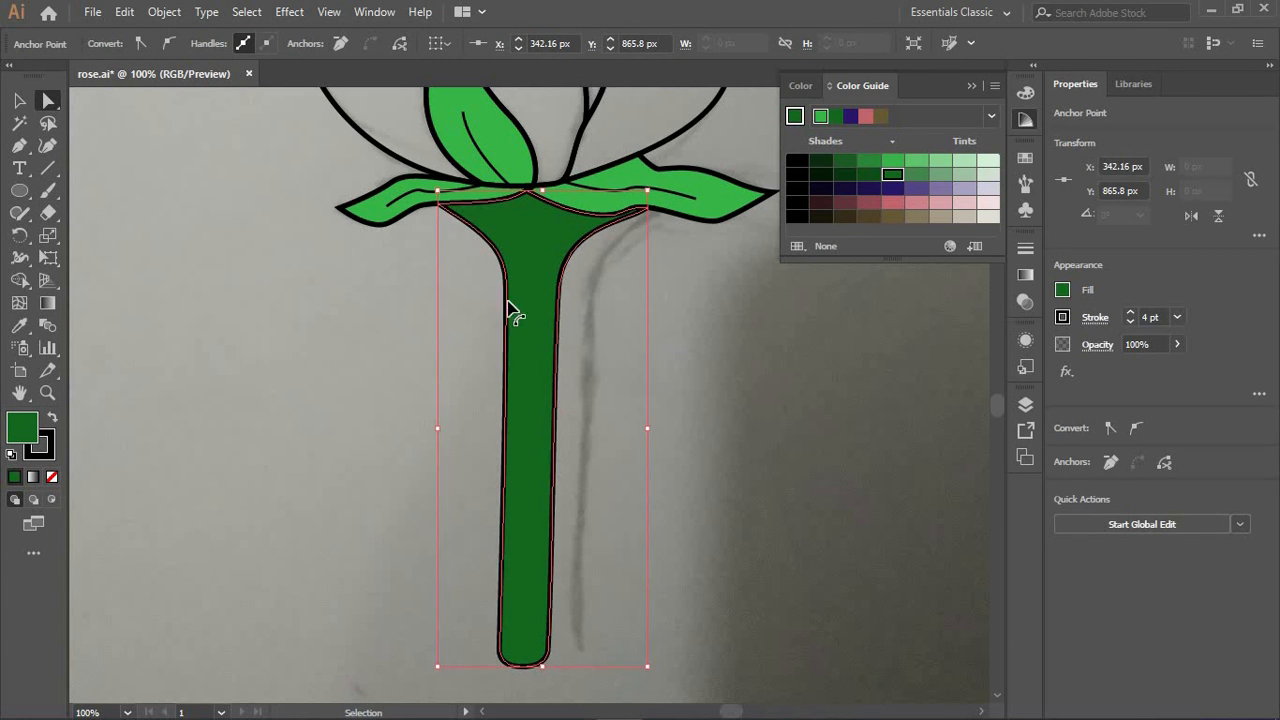
left_click_drag(505, 251, 505, 257)
left_click(614, 358)
scroll(614, 358, "down", 1)
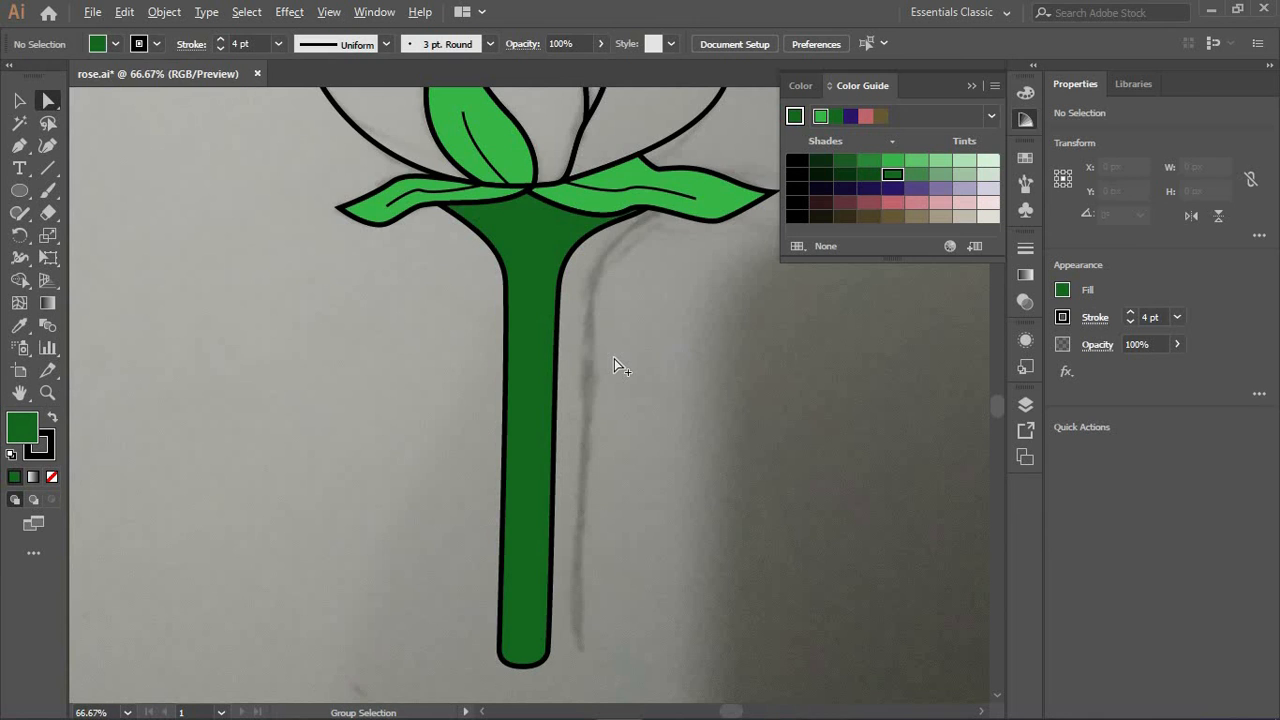
Show the layer list and collapse the three sepal groups inside Layer 2
scroll(655, 370, "up", 6)
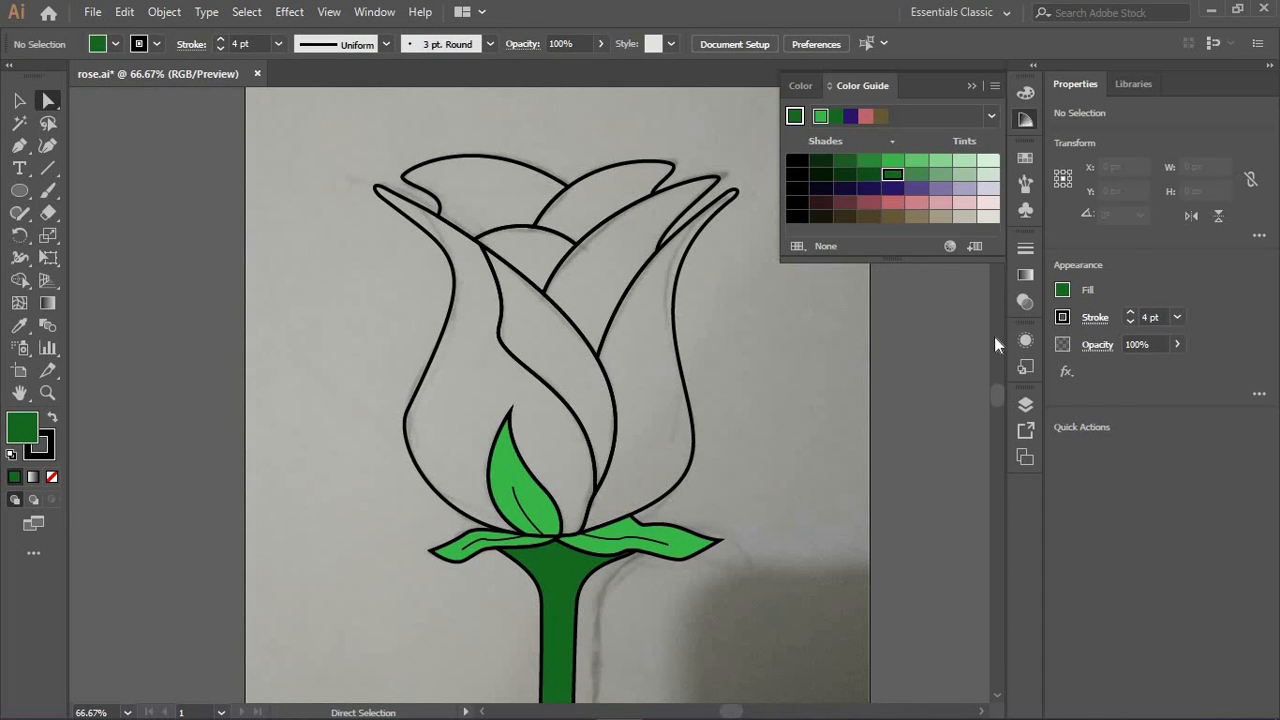
left_click(1025, 405)
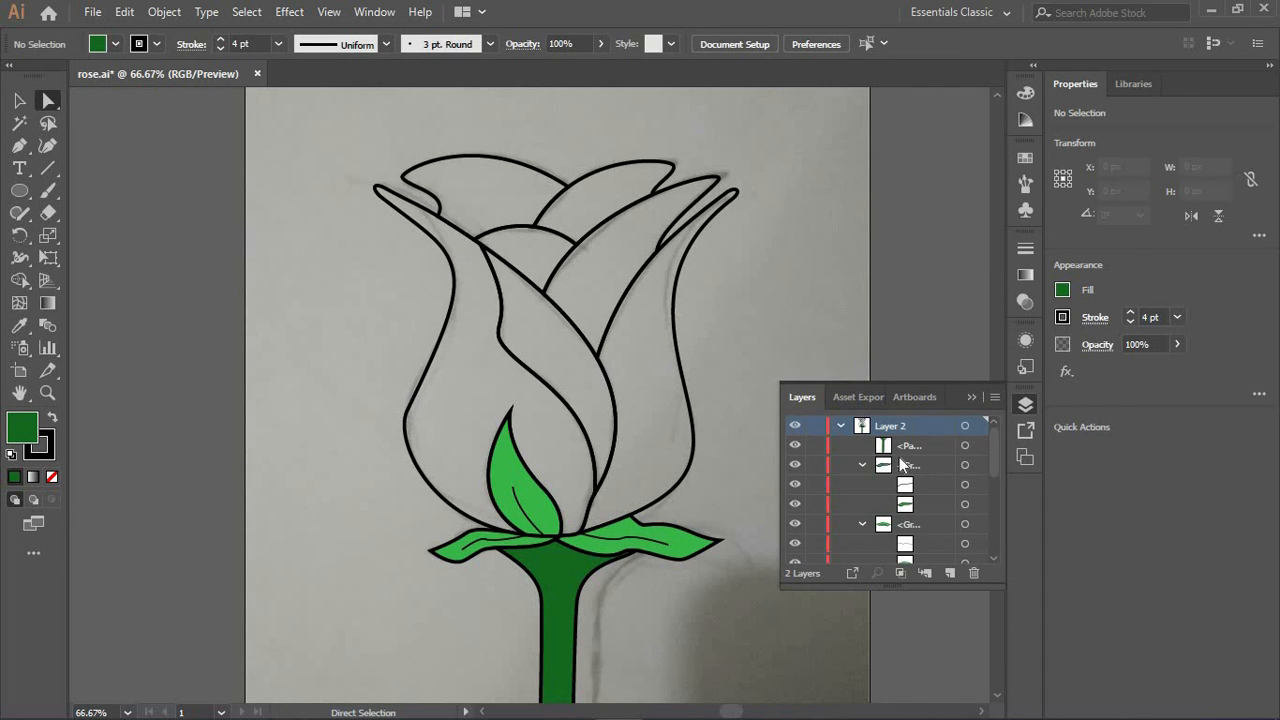
left_click(862, 465)
left_click(861, 490)
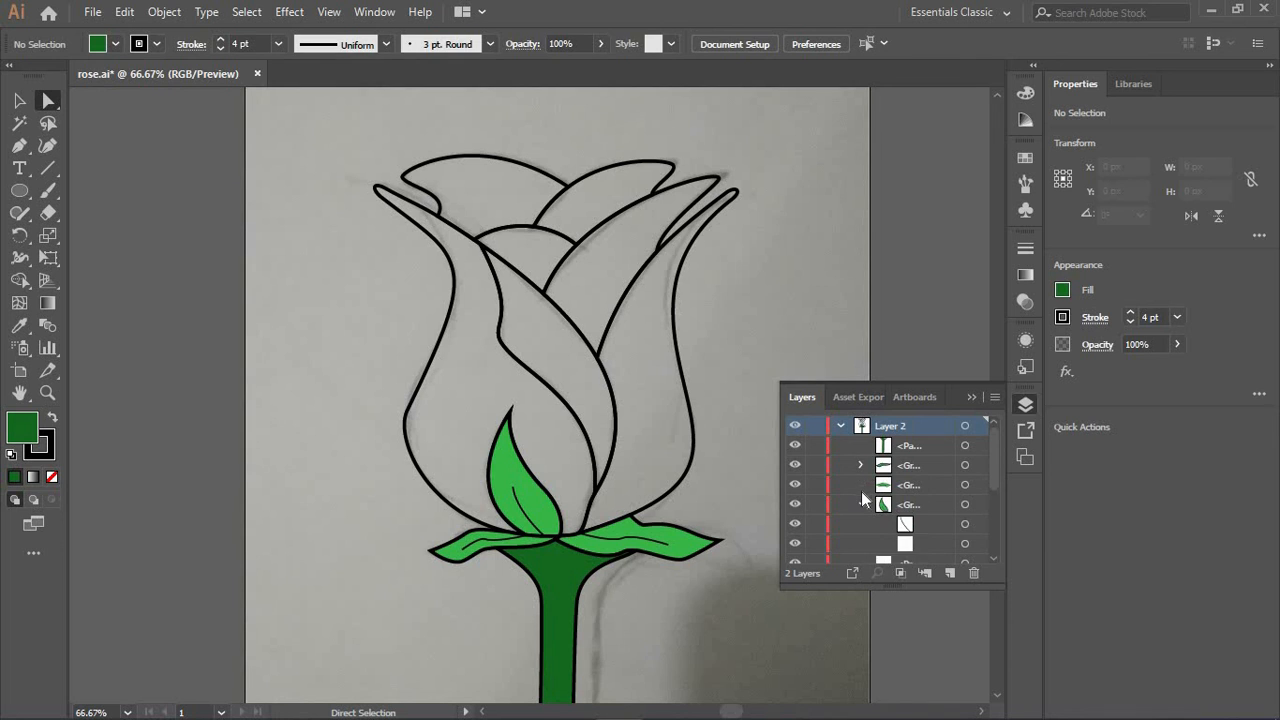
left_click(861, 503)
Select all seven petal outline paths of the rose bloom together in Layer 2
scroll(963, 476, "down", 5)
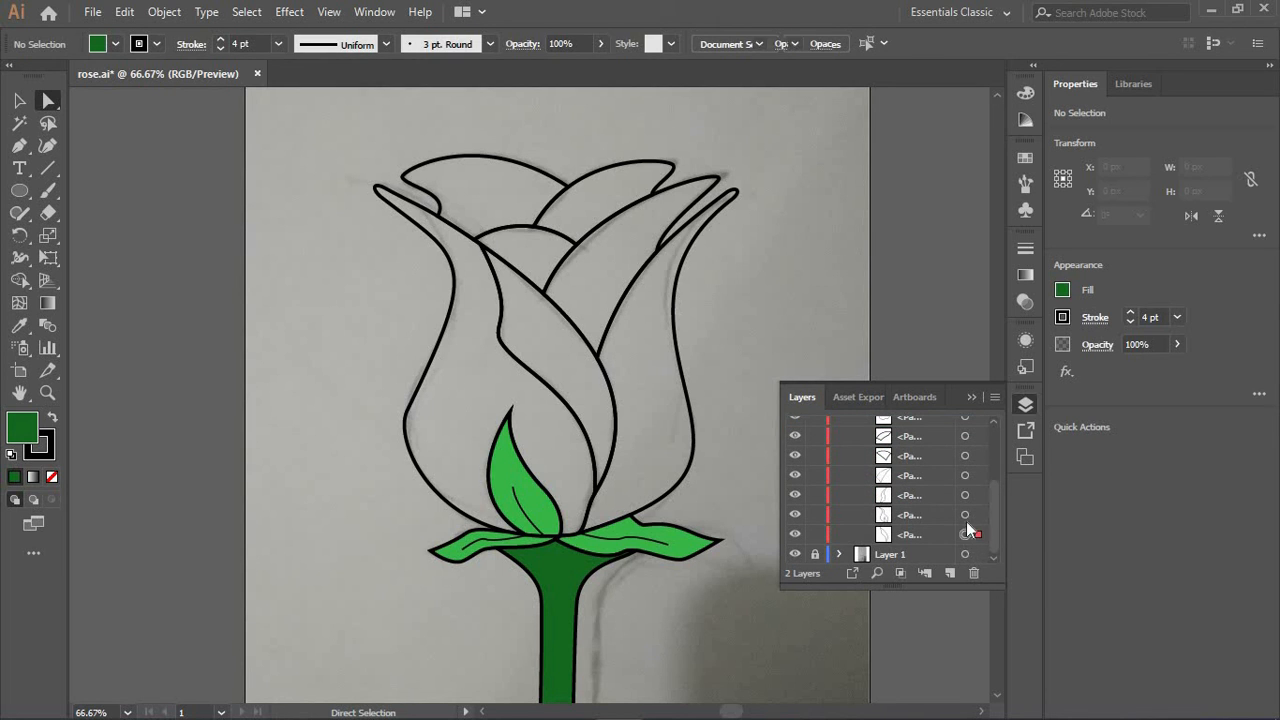
left_click(966, 521)
scroll(978, 474, "up", 1)
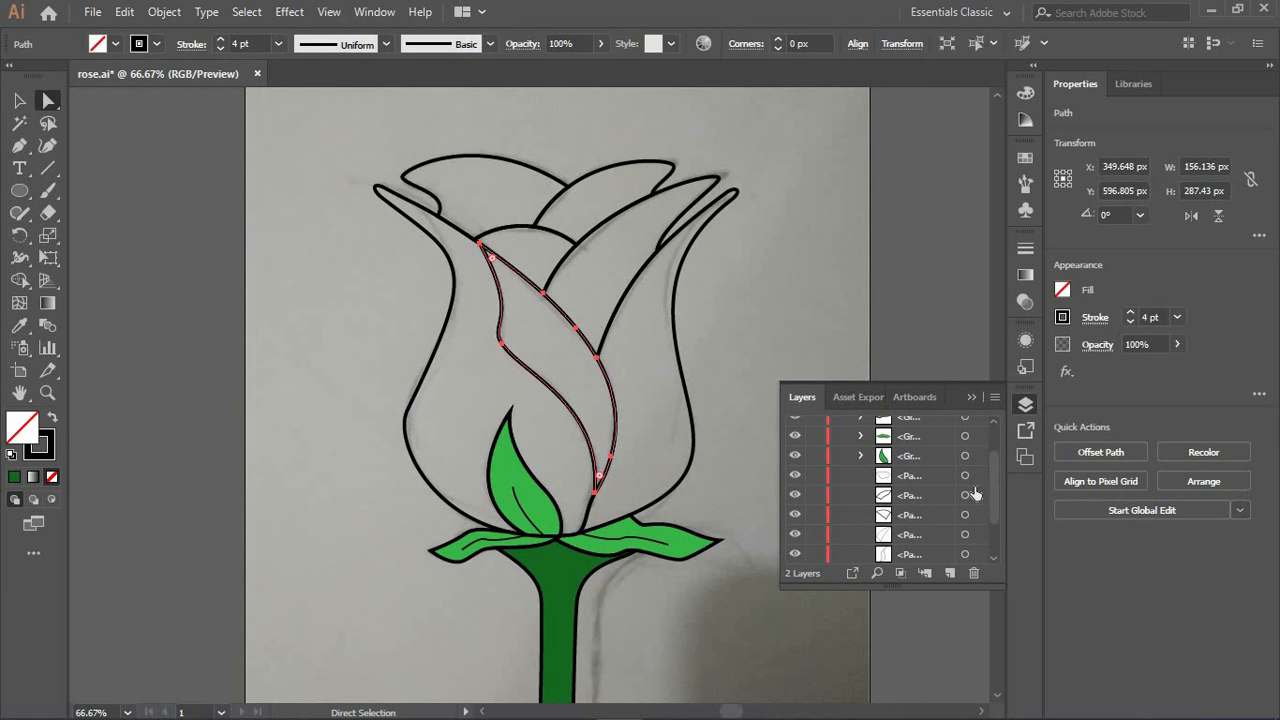
left_click(966, 477, "shift")
left_click(966, 496, "shift")
left_click(966, 516, "shift")
left_click(966, 535, "shift")
scroll(966, 530, "down", 1)
left_click(966, 514, "shift")
left_click(966, 496, "shift")
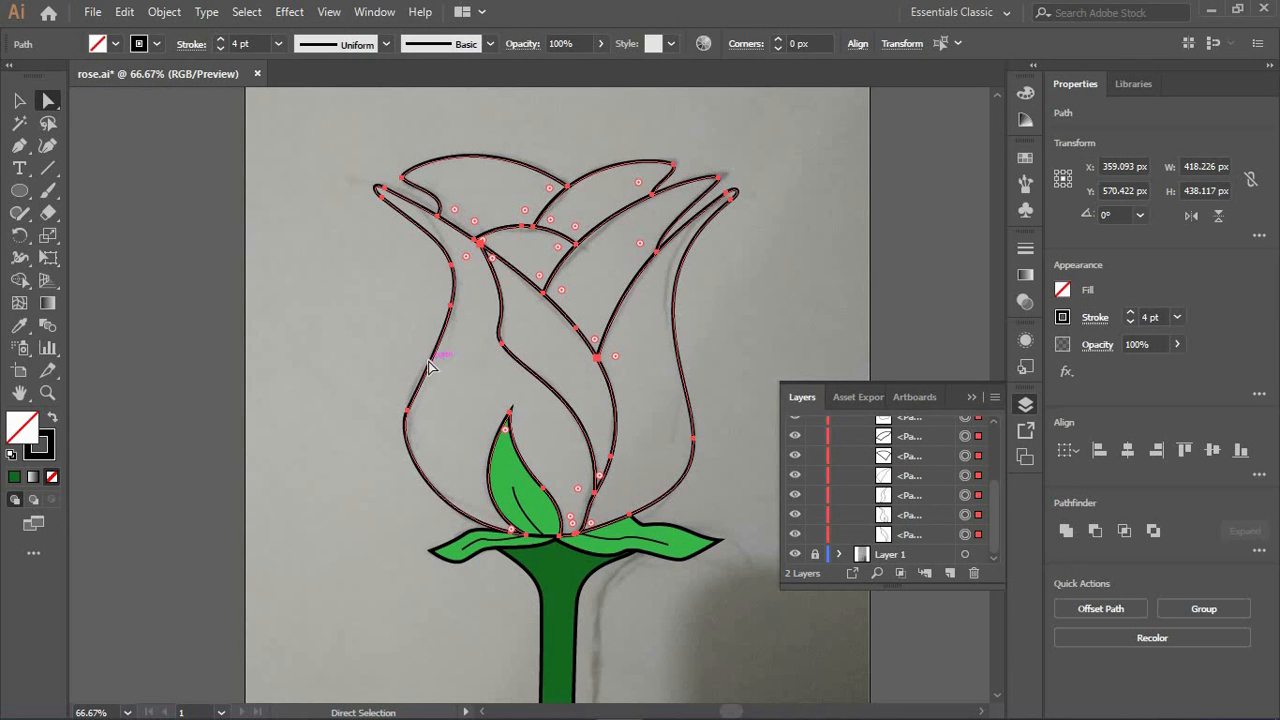
Try different red swatches as the fill of the selected petals, ending with pure bright red, and deselect them
left_click(1025, 158)
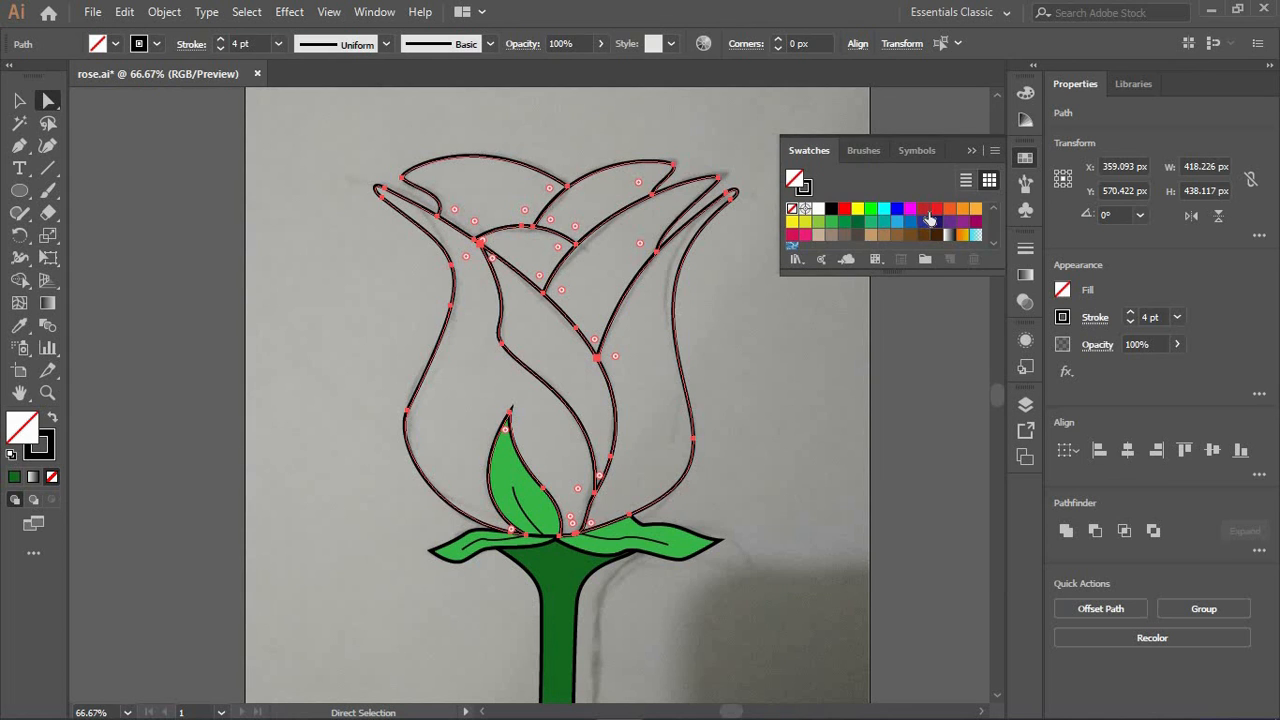
left_click(923, 210)
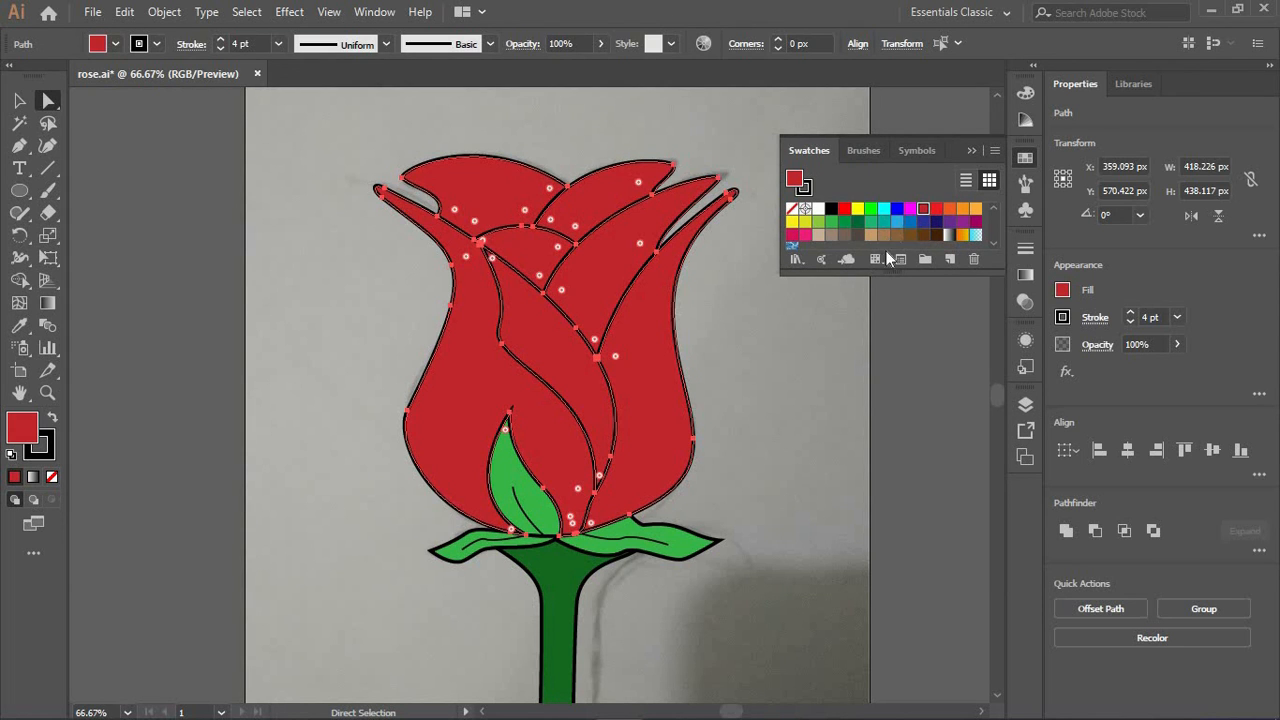
left_click(936, 213)
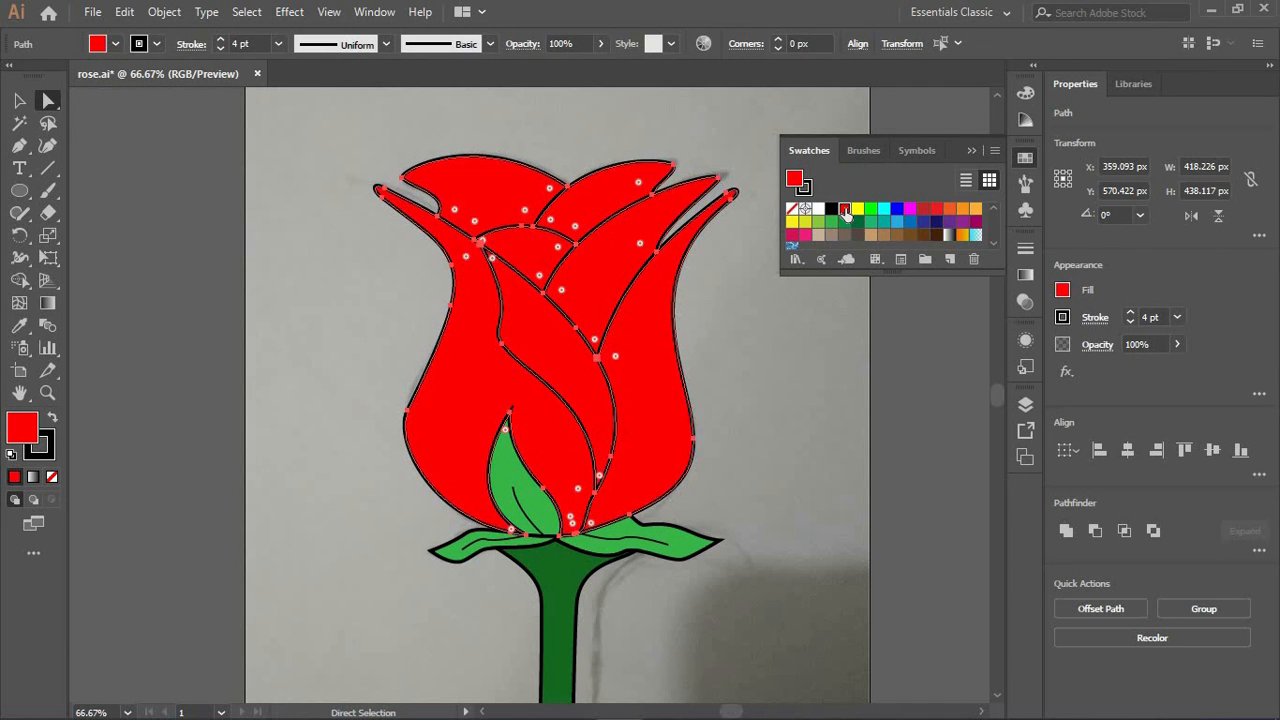
left_click(730, 381)
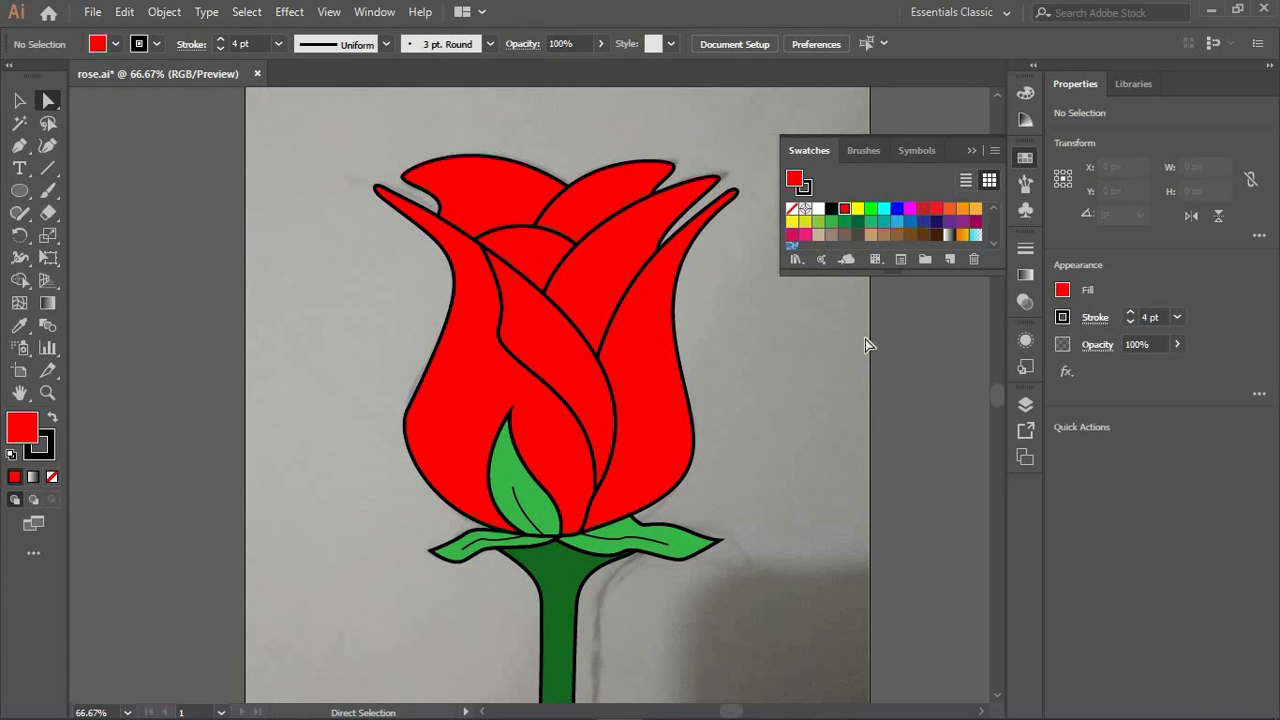
Undo the red swatch fills on the petals, back to outlines with no fill
key("ctrl+a")
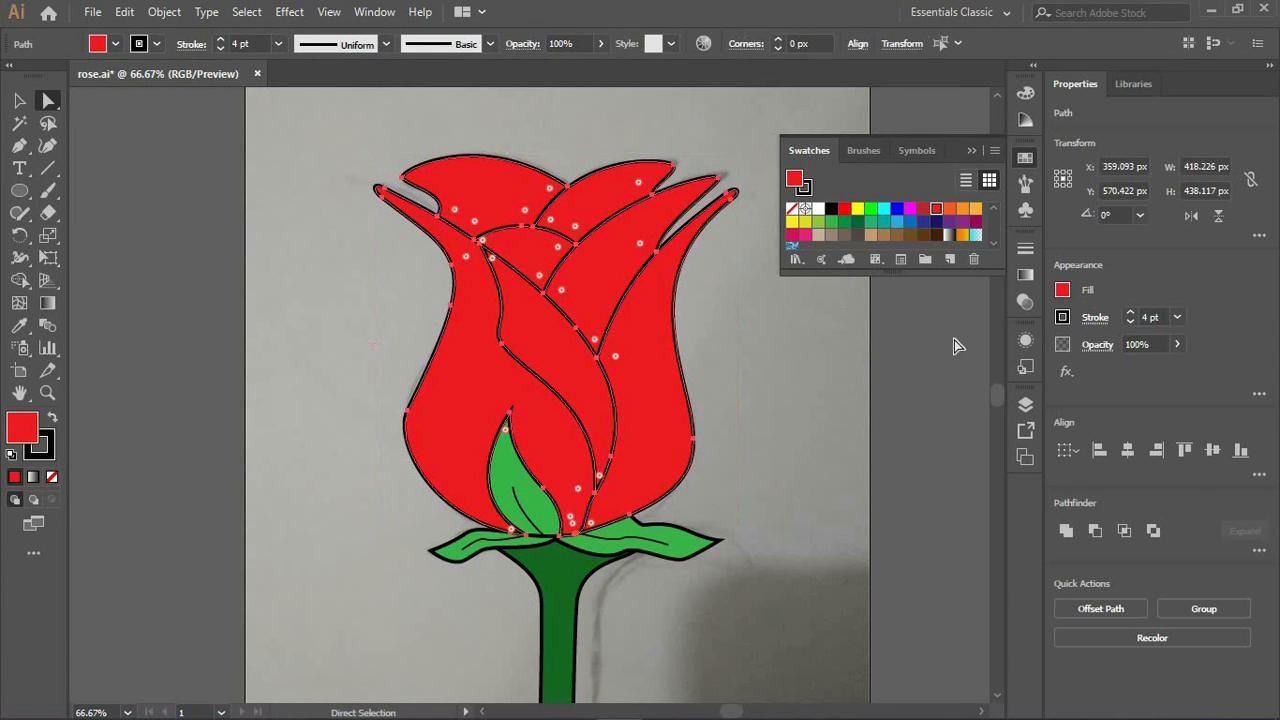
key("ctrl+z")
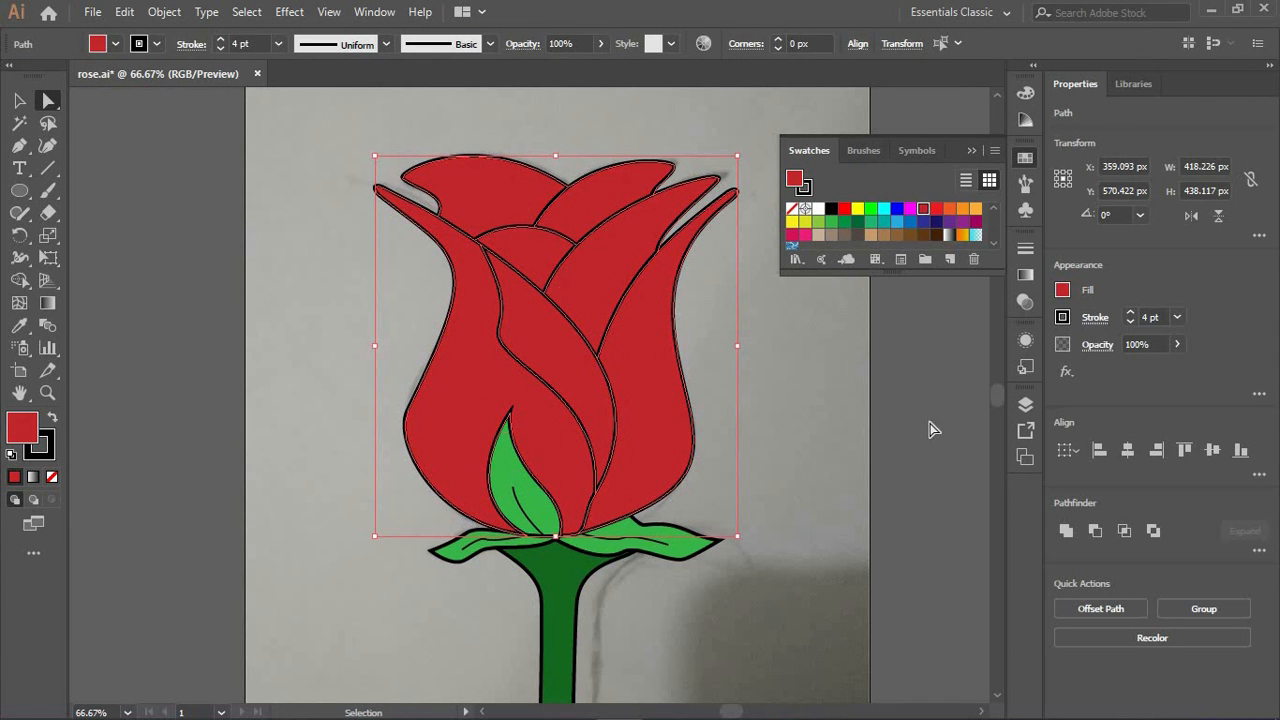
key("ctrl+shift+z")
key("ctrl+z")
key("slash")
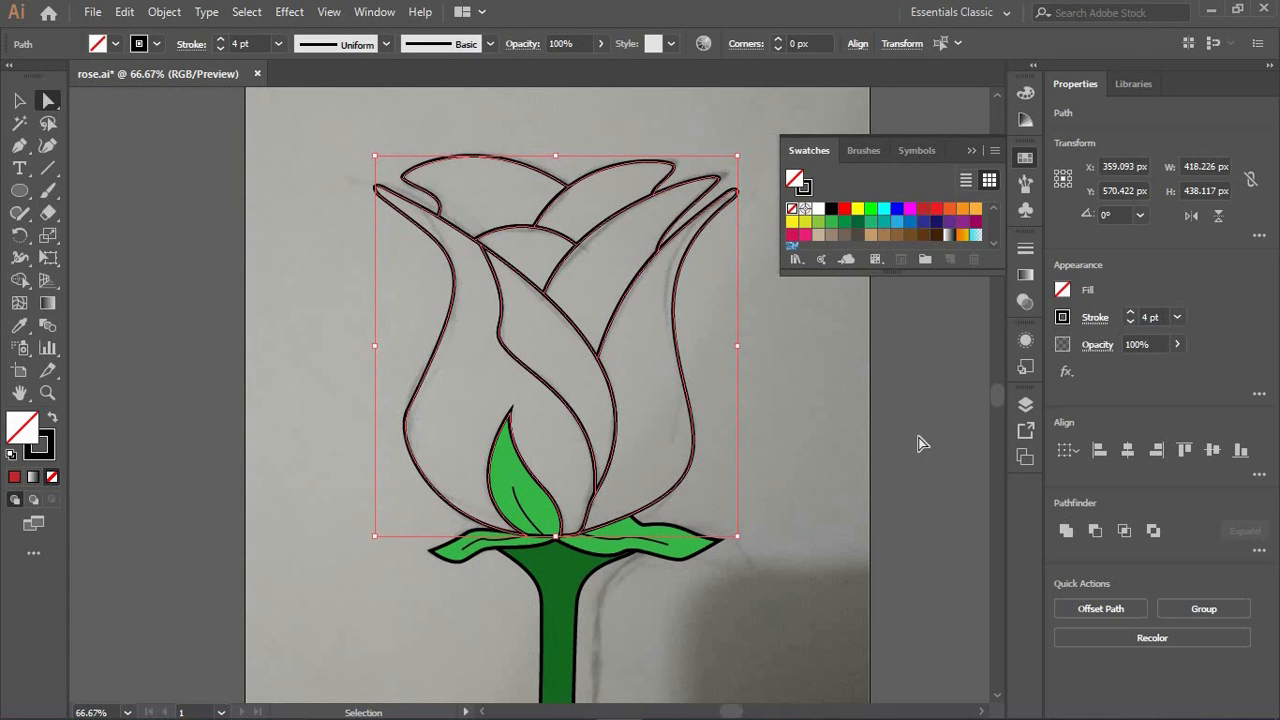
Group the selected petal paths into a single group in Layer 2
key("a")
left_click(1025, 405)
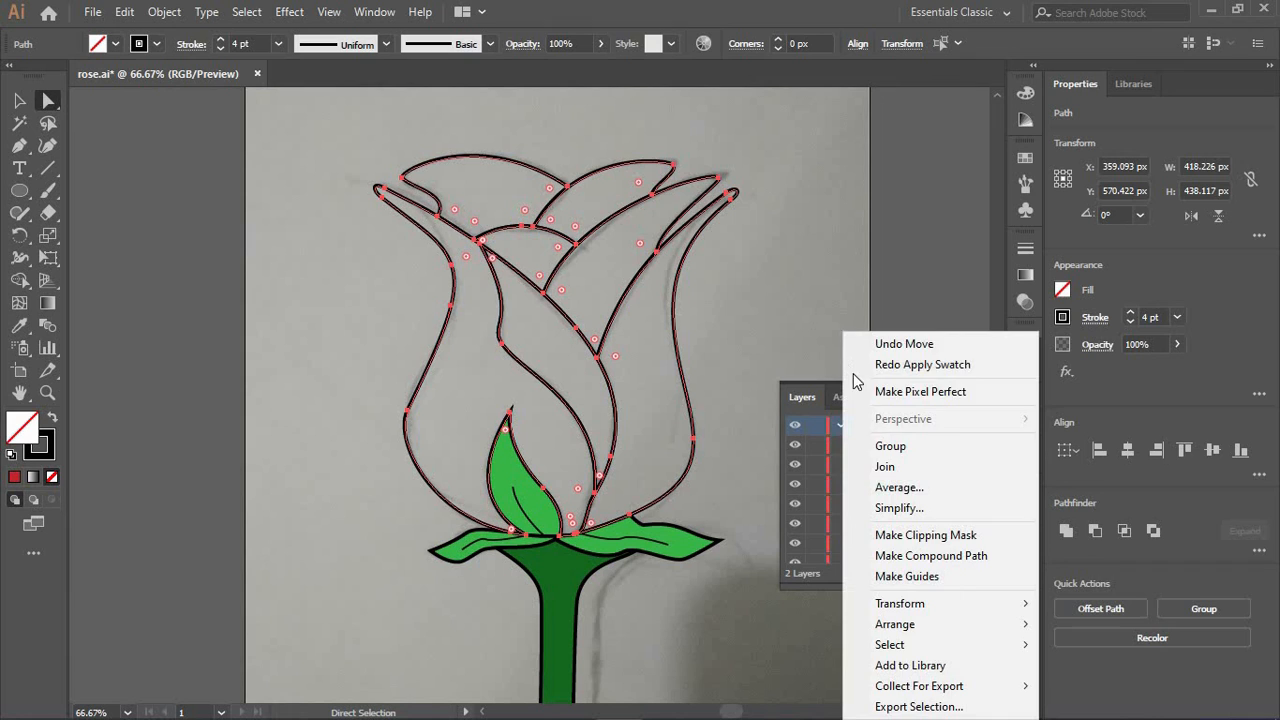
left_click(885, 446)
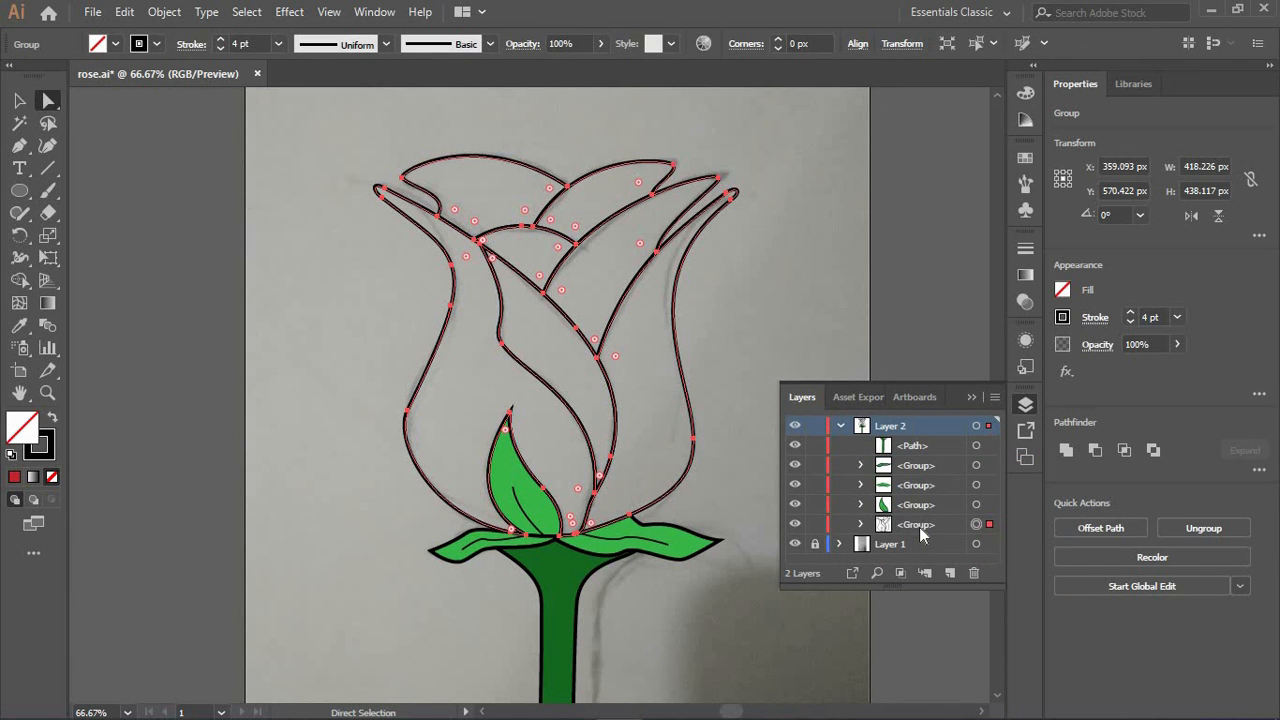
Select the three sepal groups in Layer 2 and combine them into one group
left_click(977, 504)
left_click(976, 485, "shift")
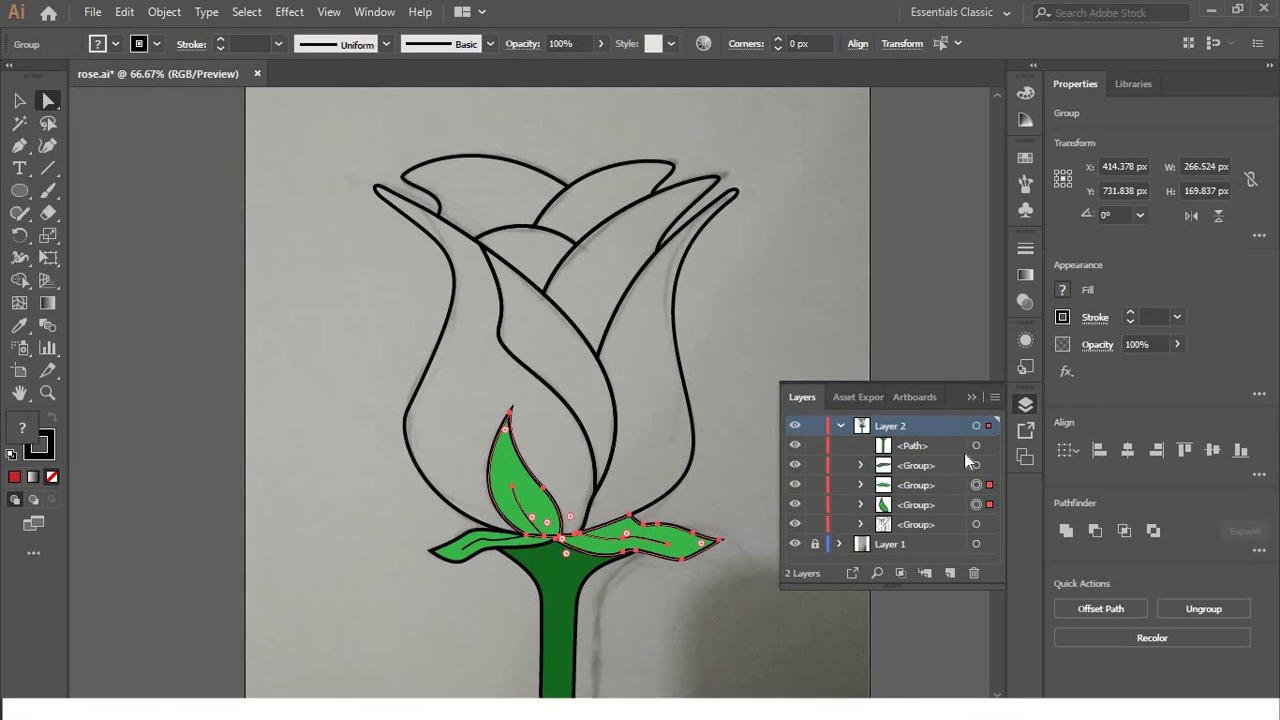
left_click(976, 465, "shift")
right_click(837, 322)
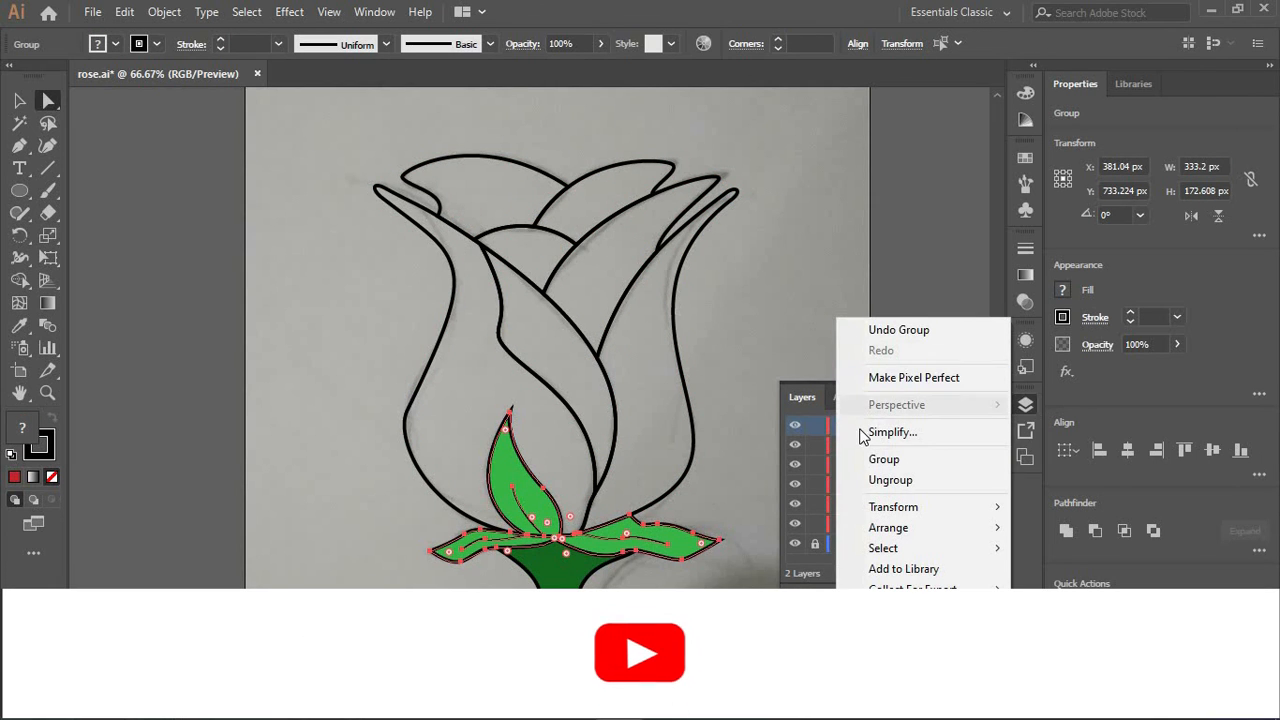